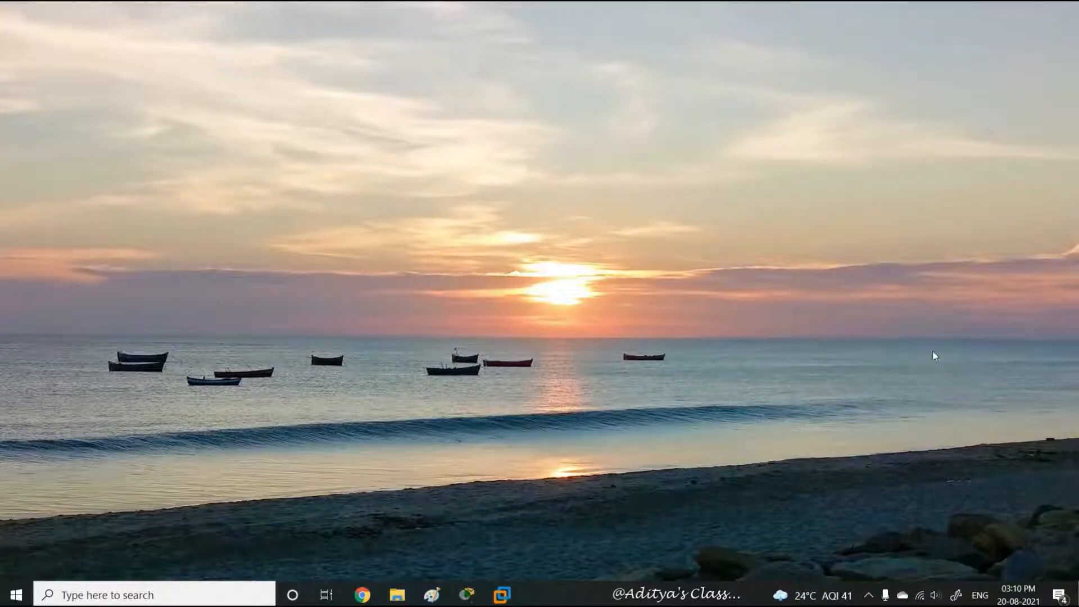
- Open the Server04 and Server05 virtual machines in VMware and power both on
{"action": "left_click", "coordinate": [502, 595]}
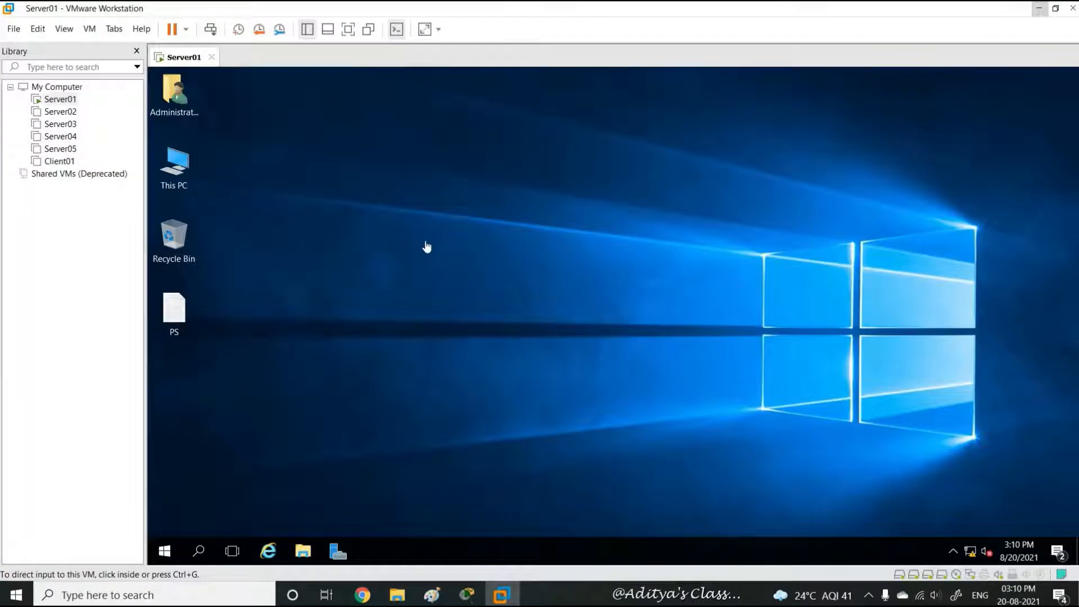
{"action": "left_click", "coordinate": [54, 139]}
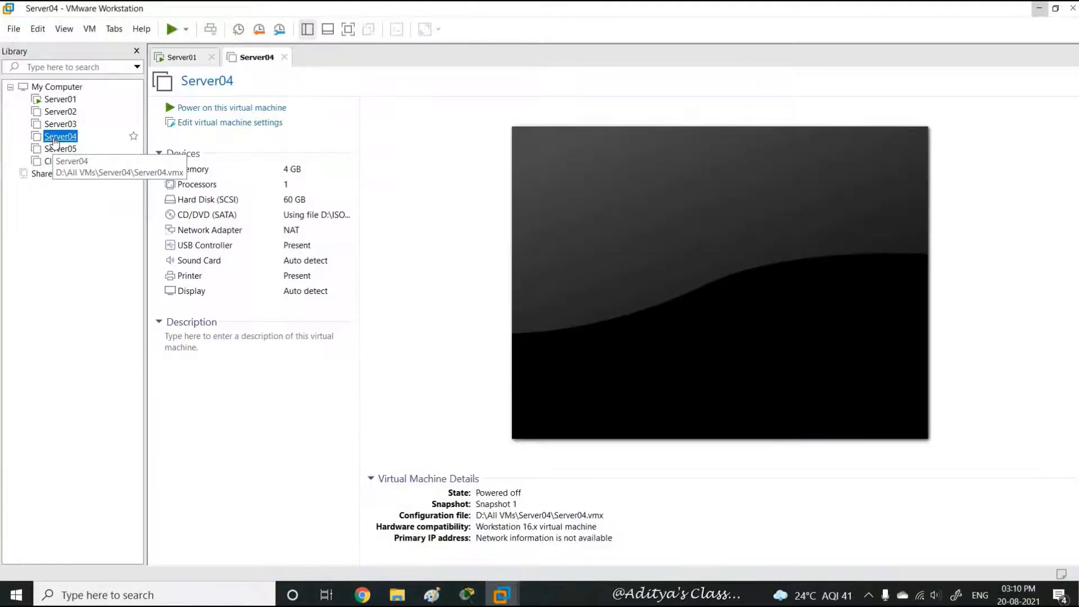
{"action": "left_click", "coordinate": [60, 148]}
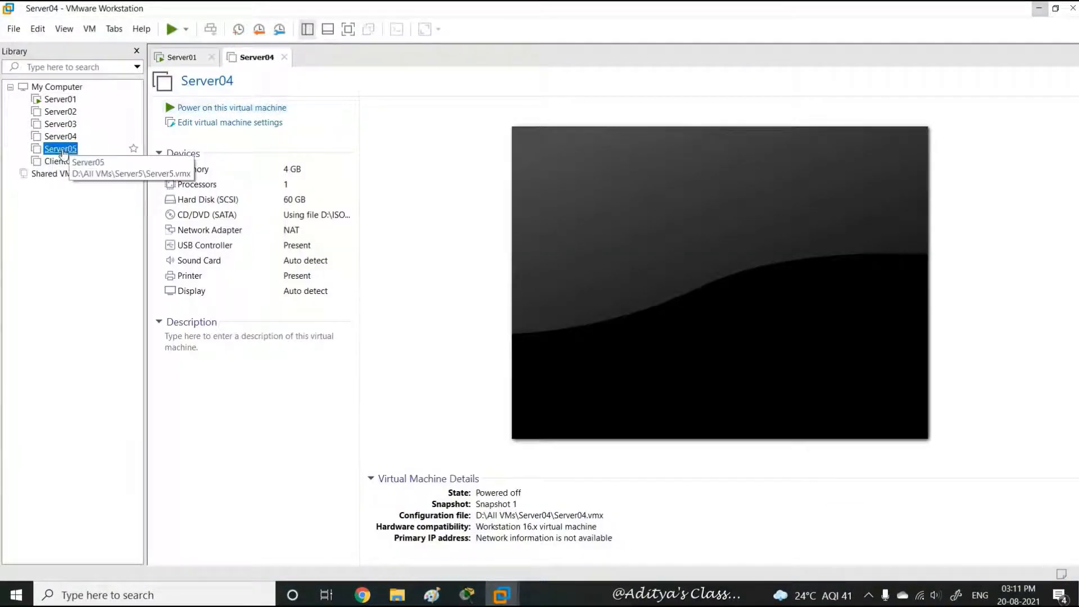
{"action": "left_click", "coordinate": [60, 136]}
{"action": "left_click", "coordinate": [242, 111]}
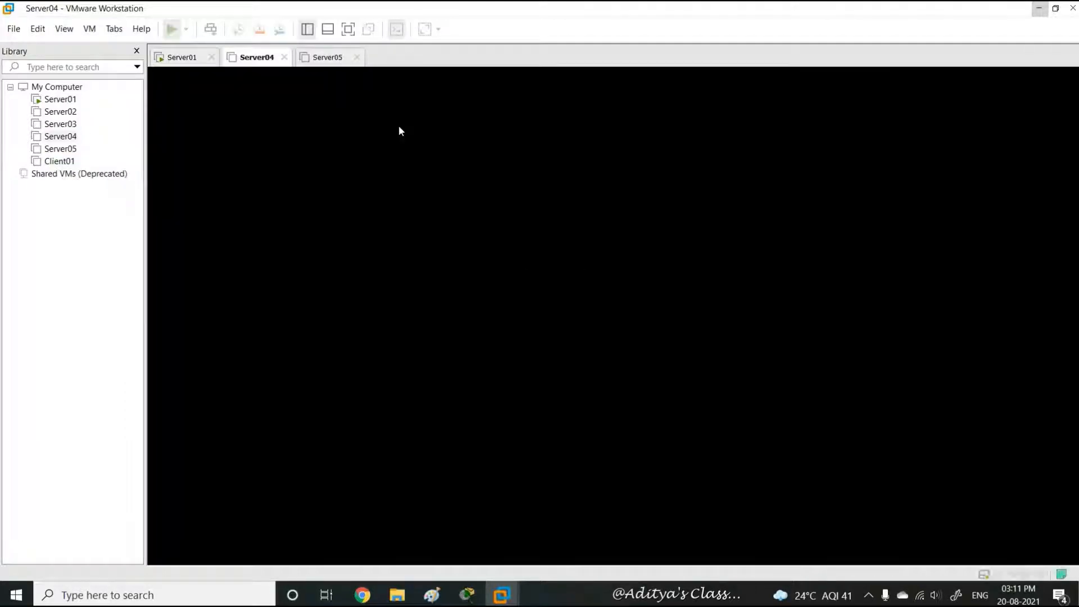
{"action": "left_click", "coordinate": [81, 148]}
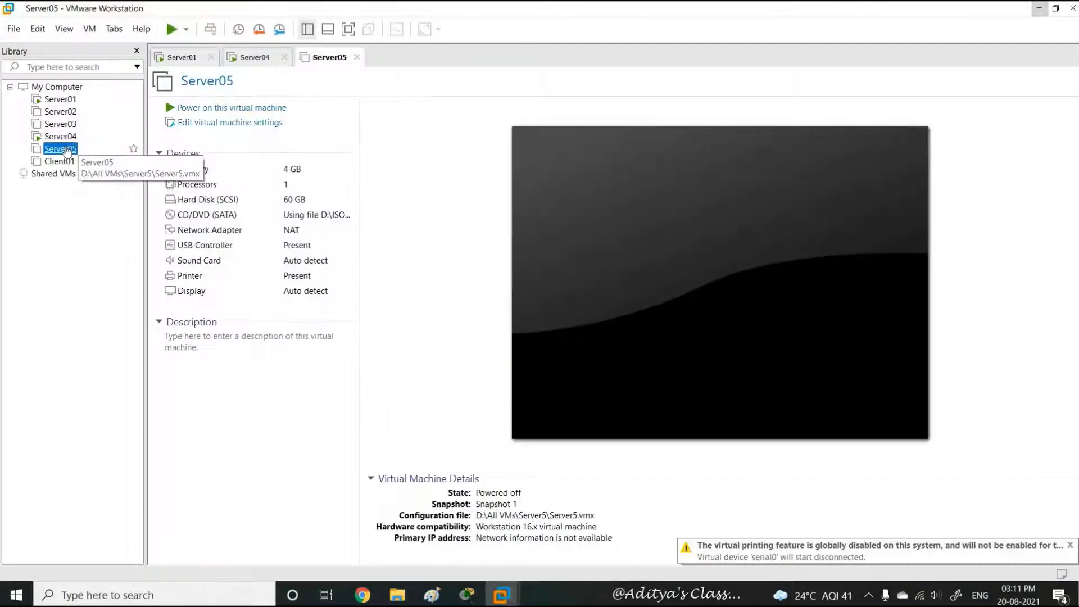
{"action": "left_click", "coordinate": [242, 108]}
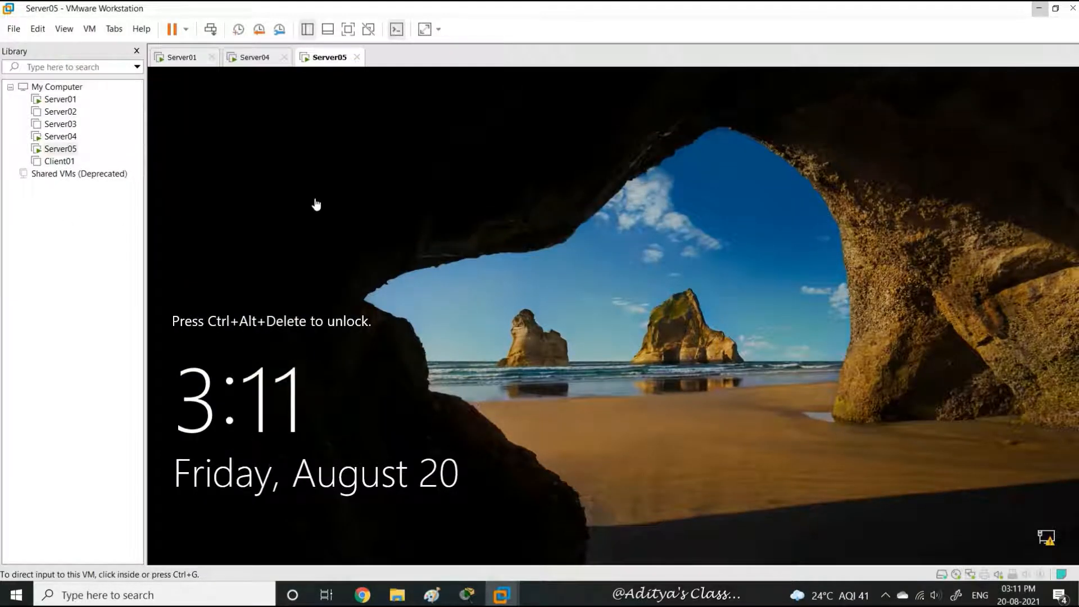
- Enter full-screen view and launch Server Manager on Server01
{"action": "left_click", "coordinate": [348, 29]}
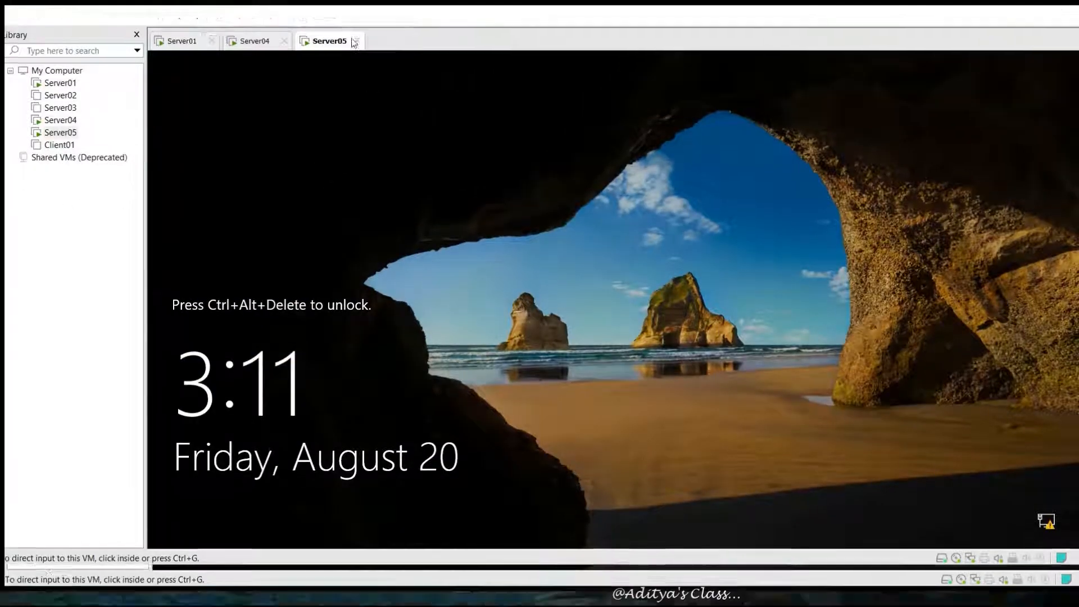
{"action": "left_click", "coordinate": [615, 11]}
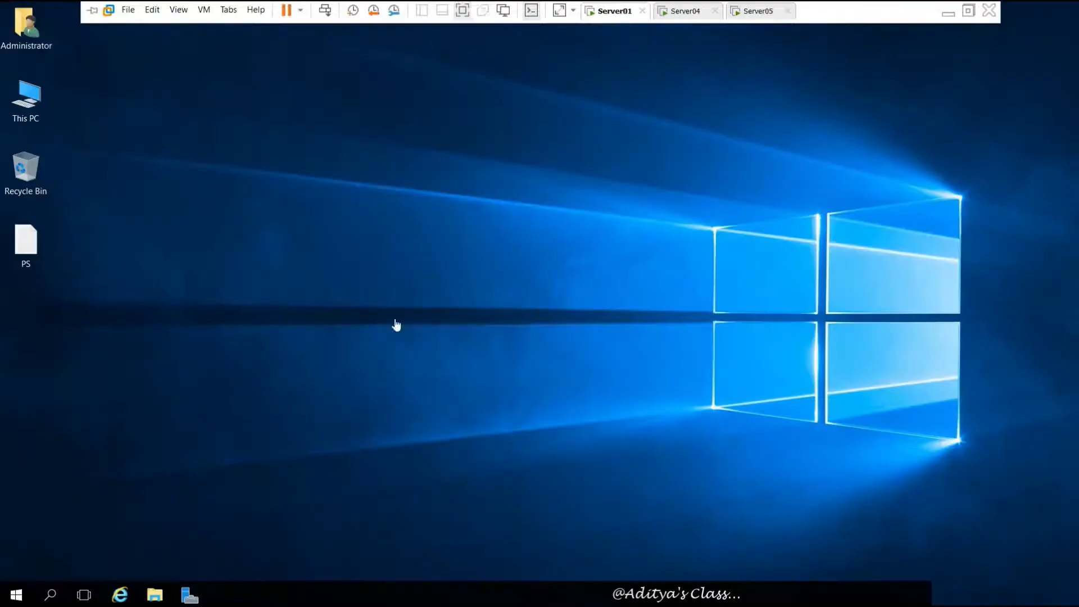
{"action": "left_click", "coordinate": [190, 595]}
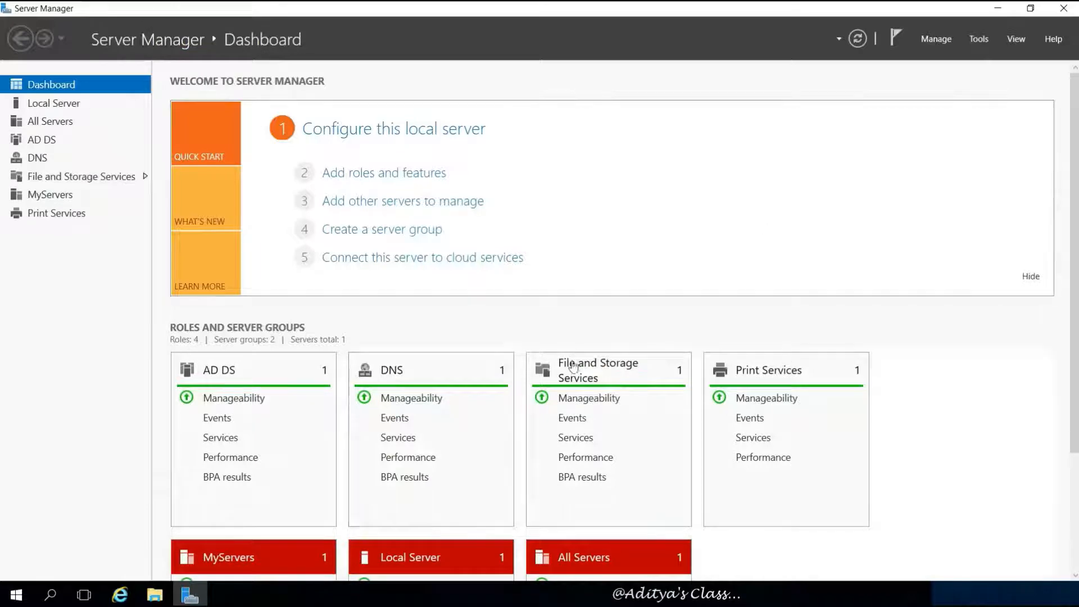
- Sign in to Server04 as Other user with the India\Administrator domain account and its password
{"action": "mouse_move", "coordinate": [519, 6]}
{"action": "left_click", "coordinate": [695, 11]}
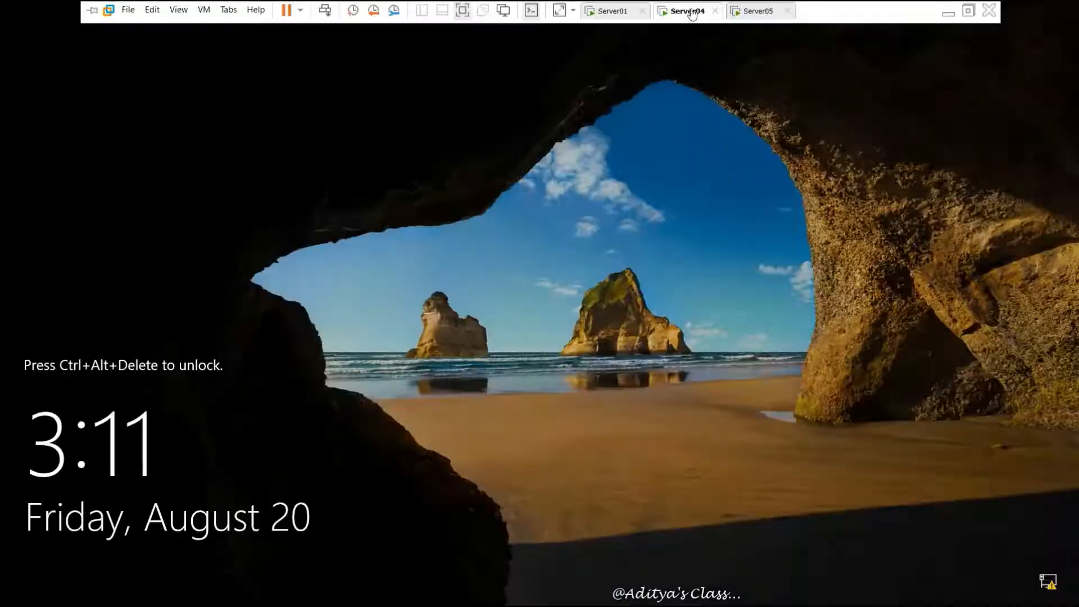
{"action": "left_click", "coordinate": [325, 9]}
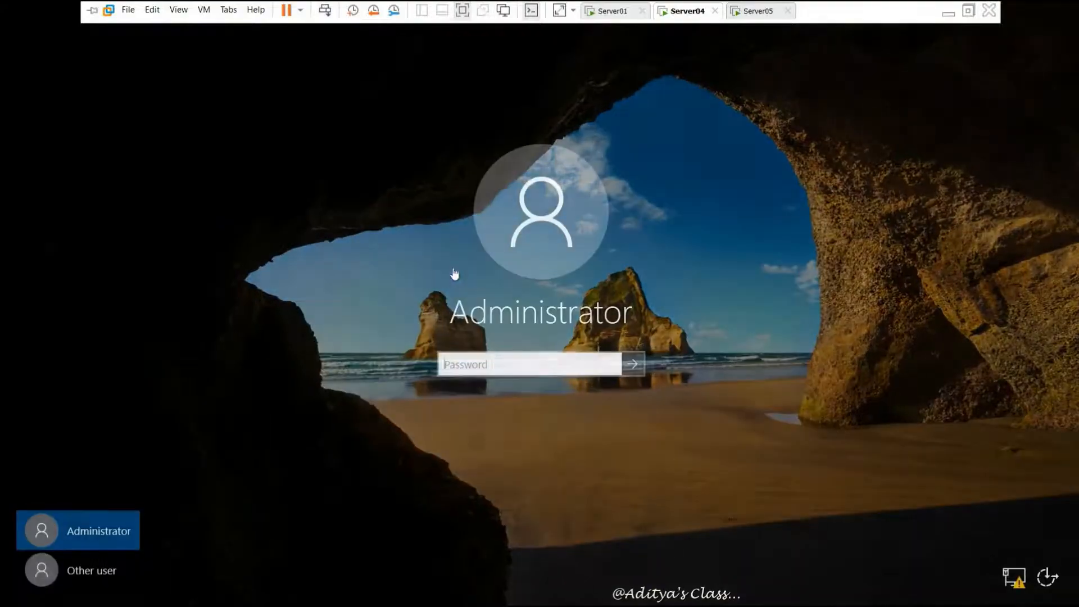
{"action": "left_click", "coordinate": [111, 572]}
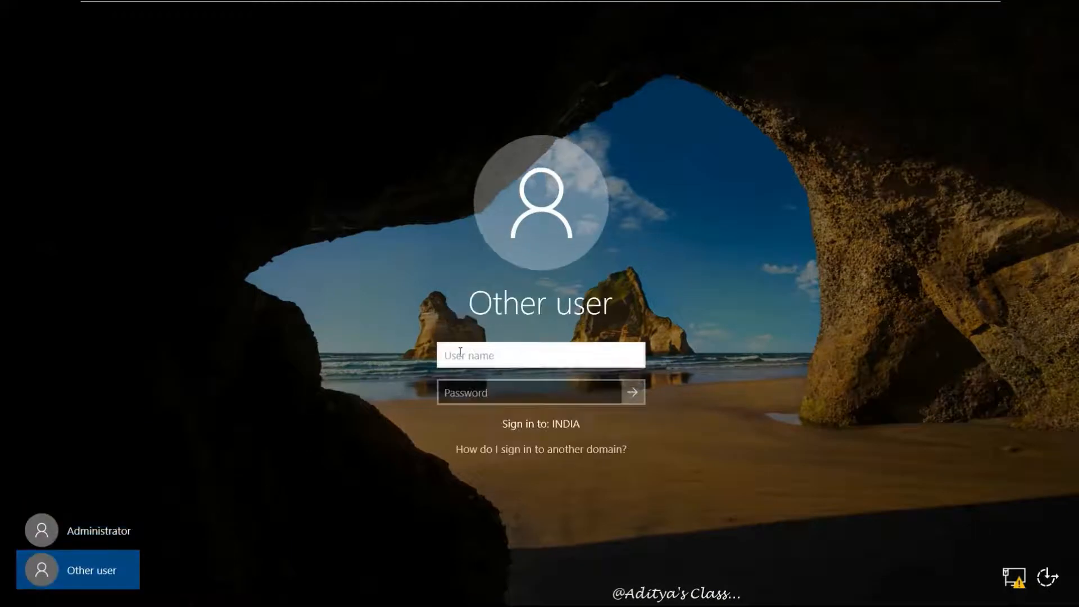
{"action": "type", "text": "India\\"}
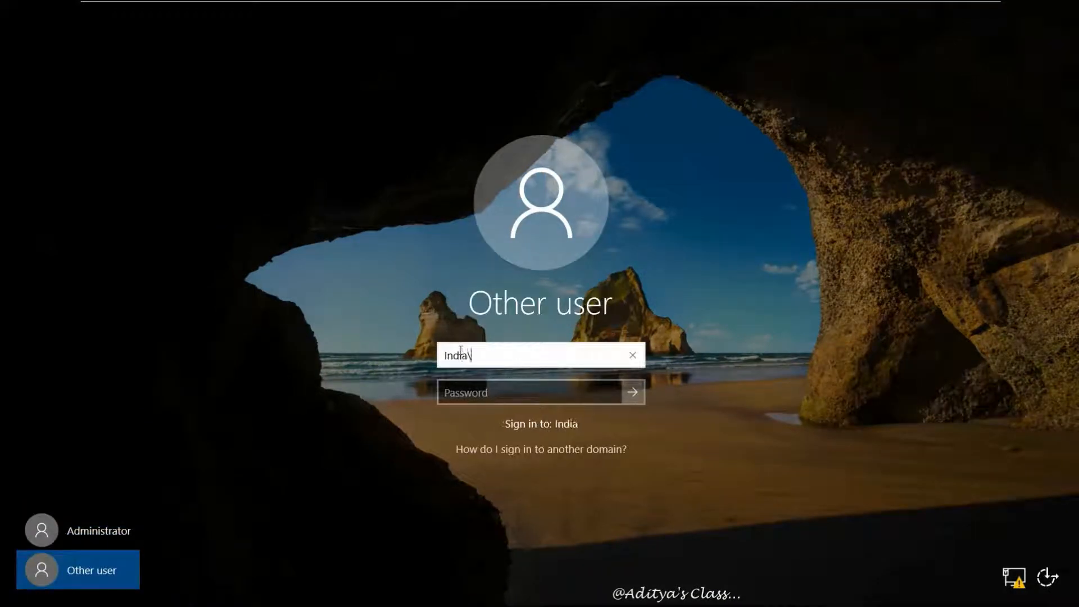
{"action": "type", "text": "Administrat"}
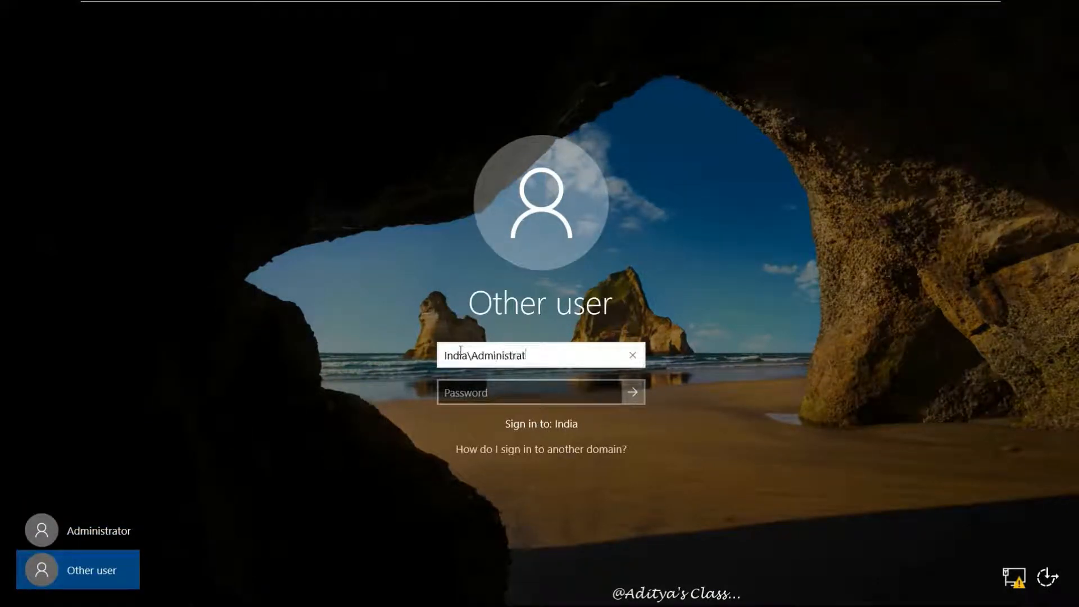
{"action": "type", "text": "or"}
{"action": "key", "text": "Tab"}
{"action": "type", "text": "******"}
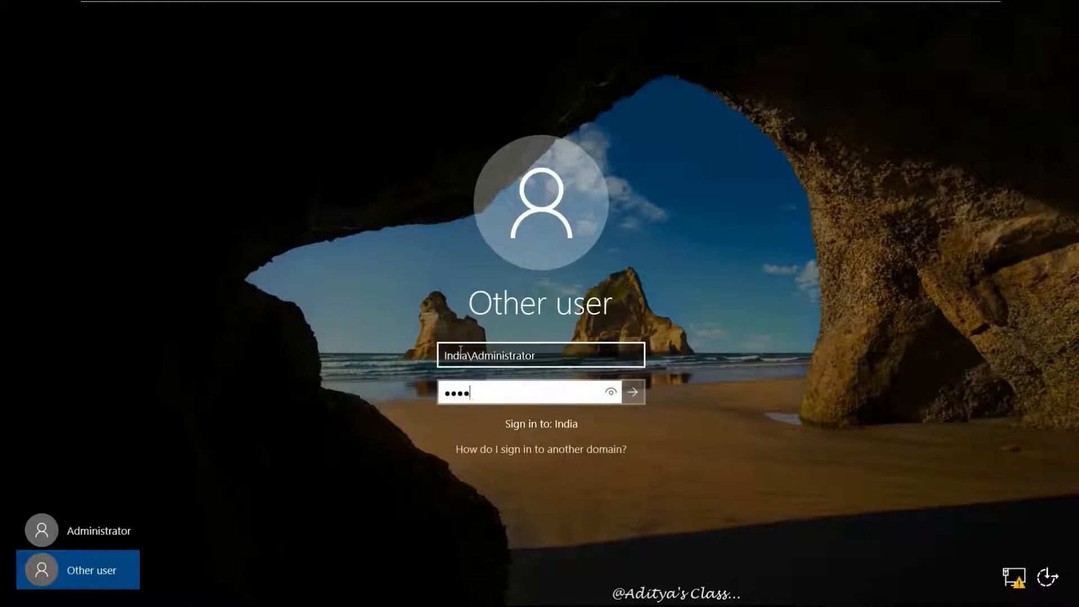
{"action": "key", "text": "Return"}
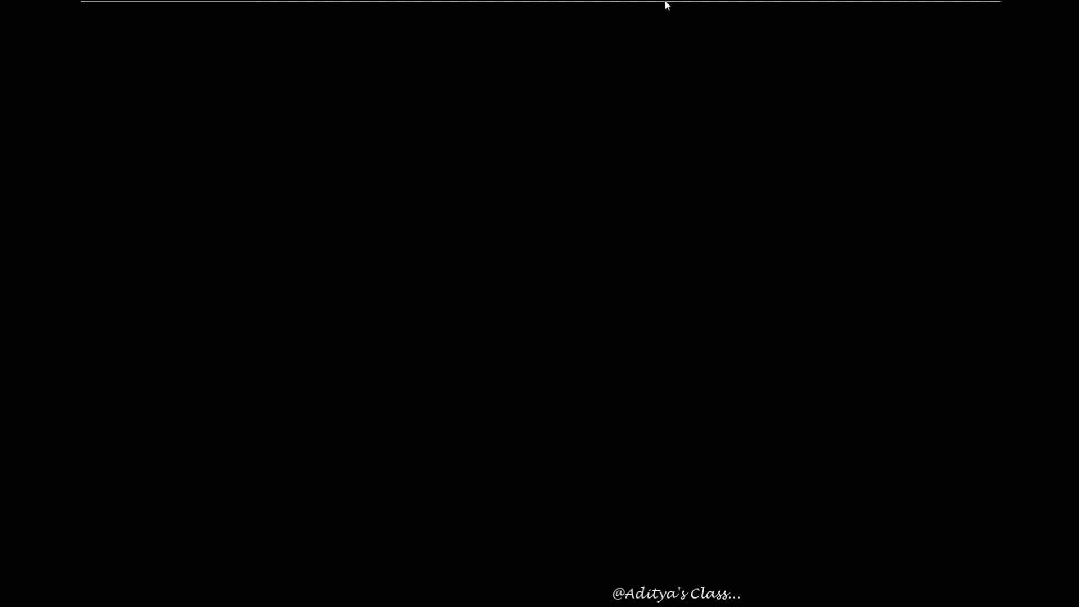
- Unlock Server05 and sign in with the domain administrator password
{"action": "mouse_move", "coordinate": [667, 5]}
{"action": "left_click", "coordinate": [325, 10]}
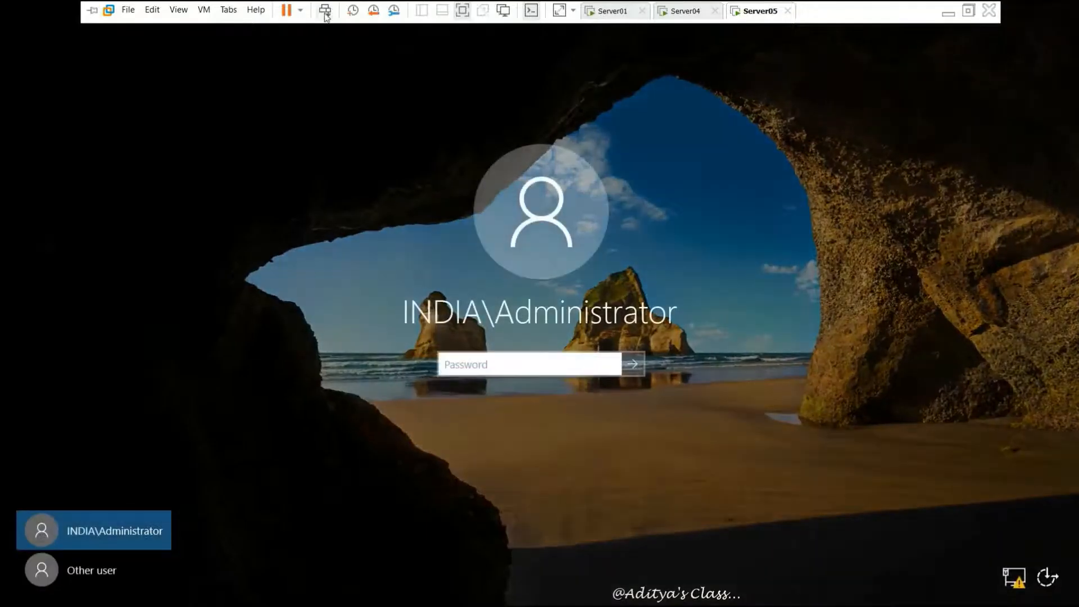
{"action": "left_click", "coordinate": [475, 362]}
{"action": "type", "text": "••••"}
{"action": "key", "text": "Return"}
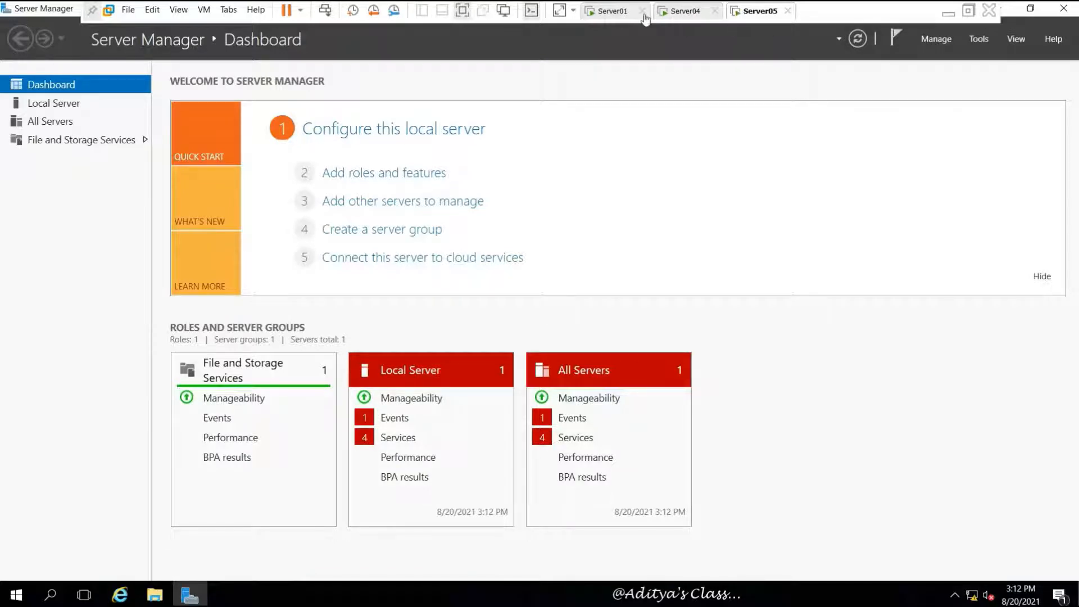
- On Server01, check the India.com A records for Server04 (192.168.10.5) and Server05 (192.168.10.7), then minimize DNS Manager
{"action": "left_click", "coordinate": [621, 12]}
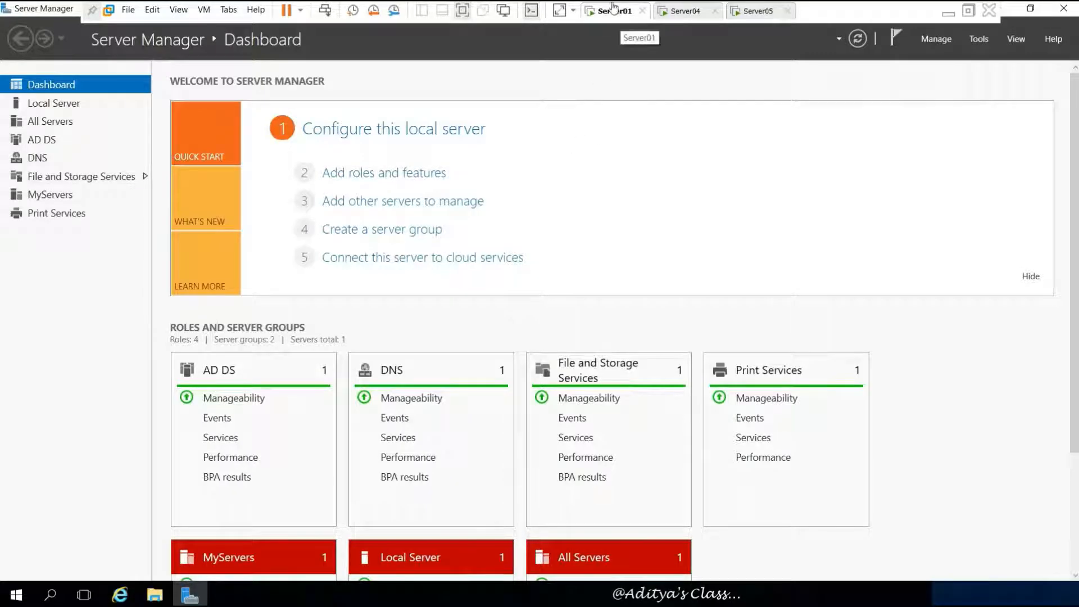
{"action": "left_click", "coordinate": [979, 40]}
{"action": "left_click", "coordinate": [868, 208]}
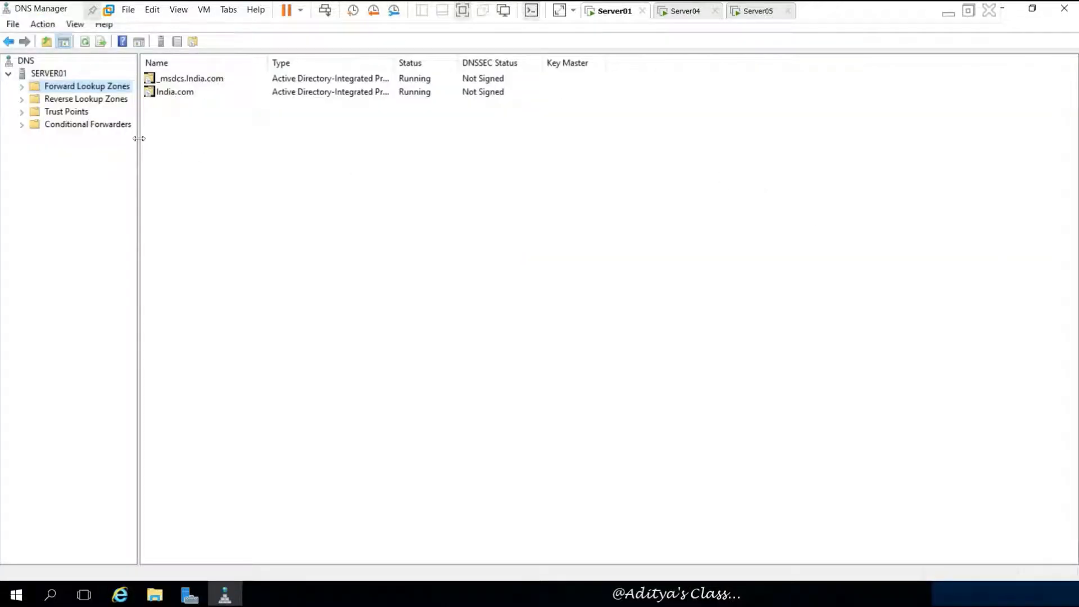
{"action": "left_click_drag", "start_coordinate": [138, 138], "coordinate": [175, 139]}
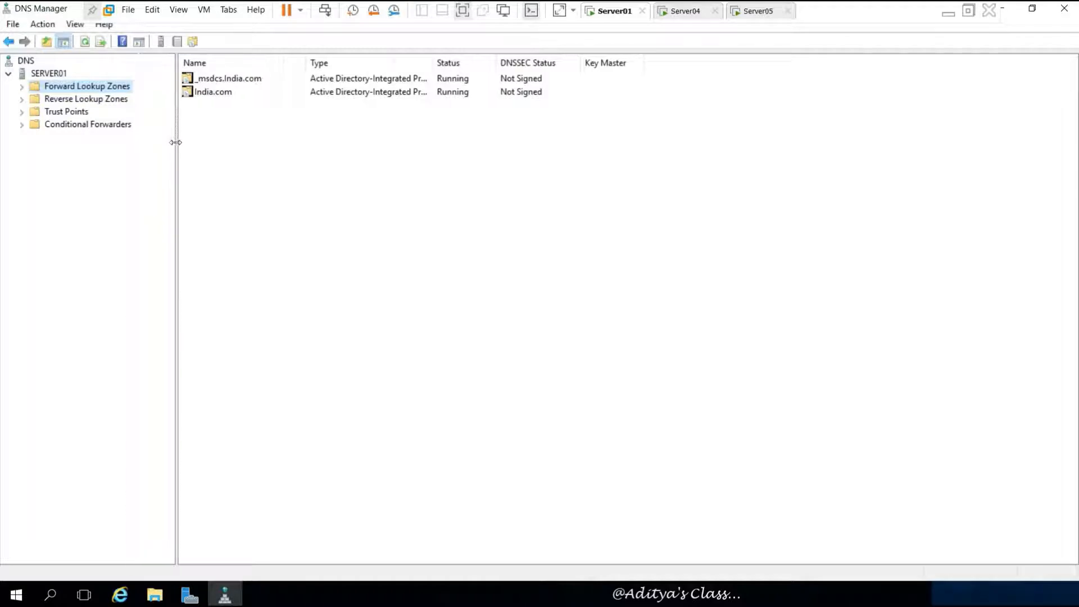
{"action": "left_click", "coordinate": [21, 86]}
{"action": "left_click", "coordinate": [73, 111]}
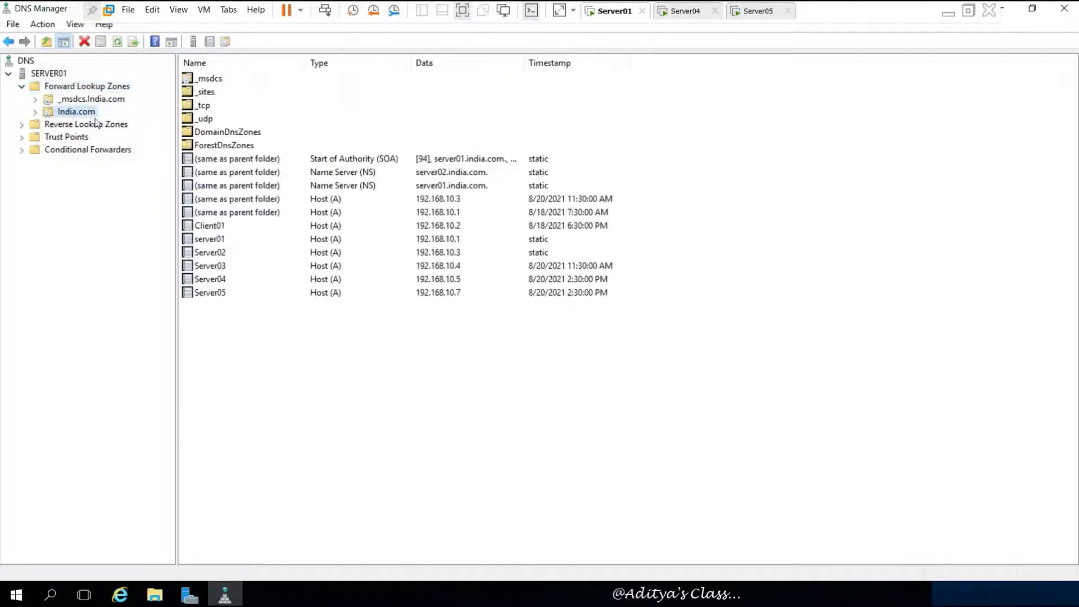
{"action": "left_click", "coordinate": [219, 281]}
{"action": "left_click", "coordinate": [215, 294]}
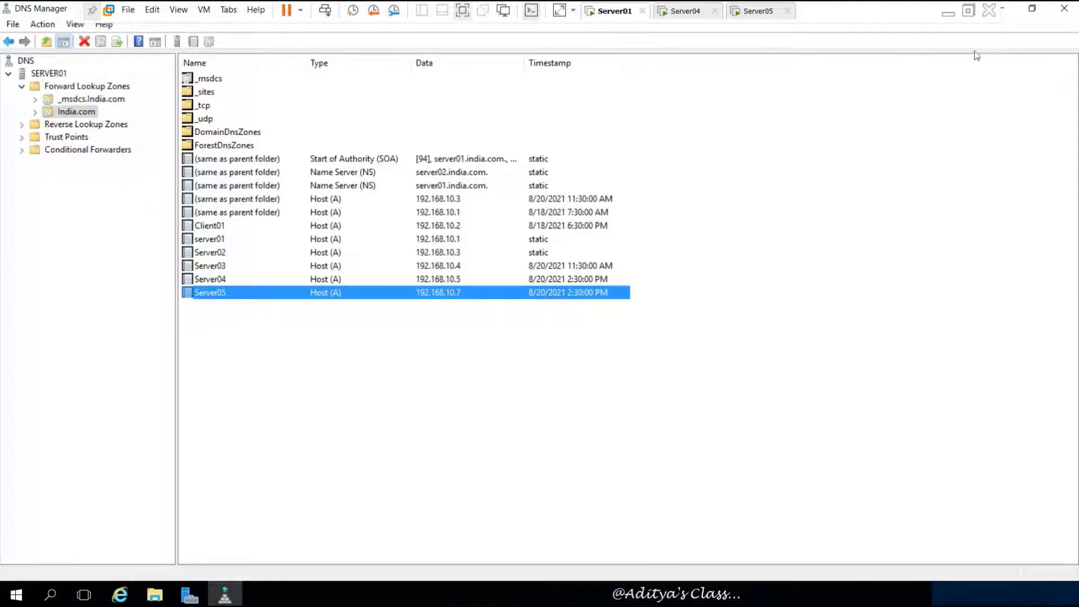
{"action": "left_click", "coordinate": [1003, 8]}
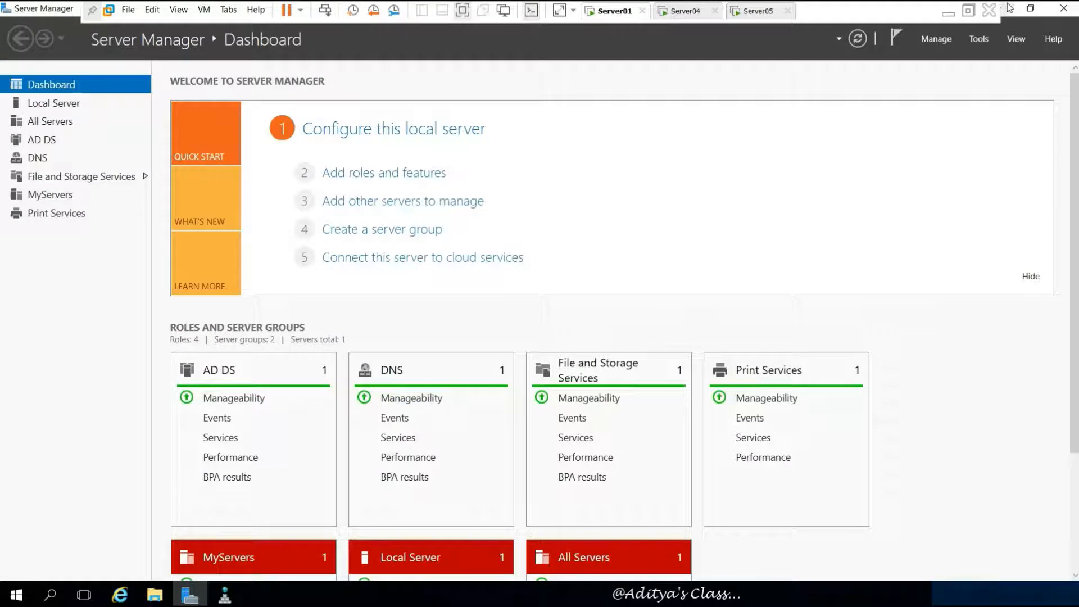
- Review the SERVER04 and SERVER05 computer accounts and SERVER05's OS details, then move to Server04
{"action": "left_click", "coordinate": [979, 39]}
{"action": "left_click", "coordinate": [972, 121]}
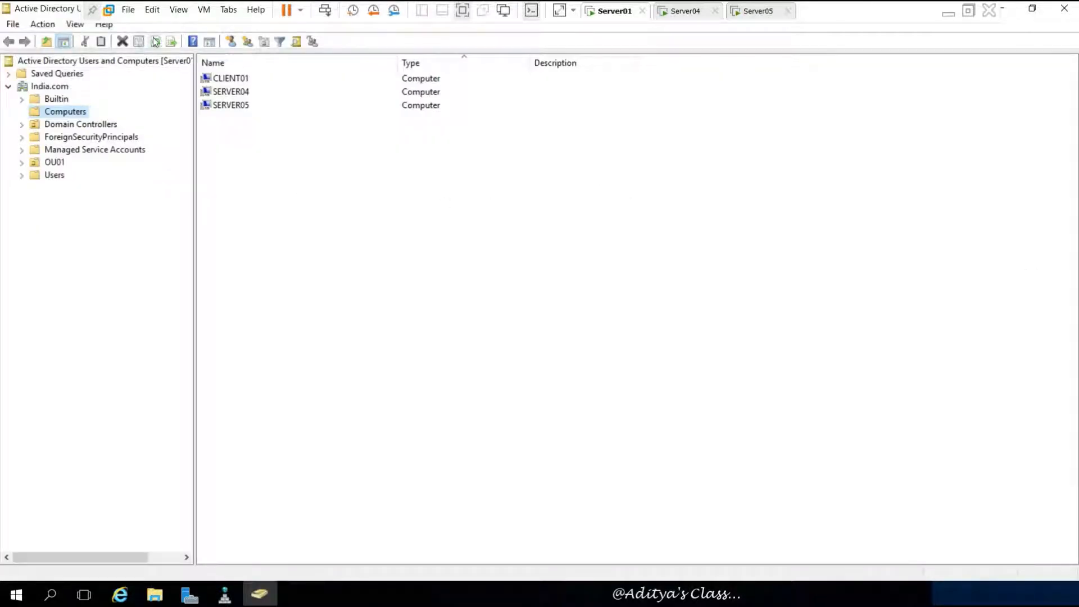
{"action": "left_click", "coordinate": [155, 41]}
{"action": "left_click", "coordinate": [240, 93]}
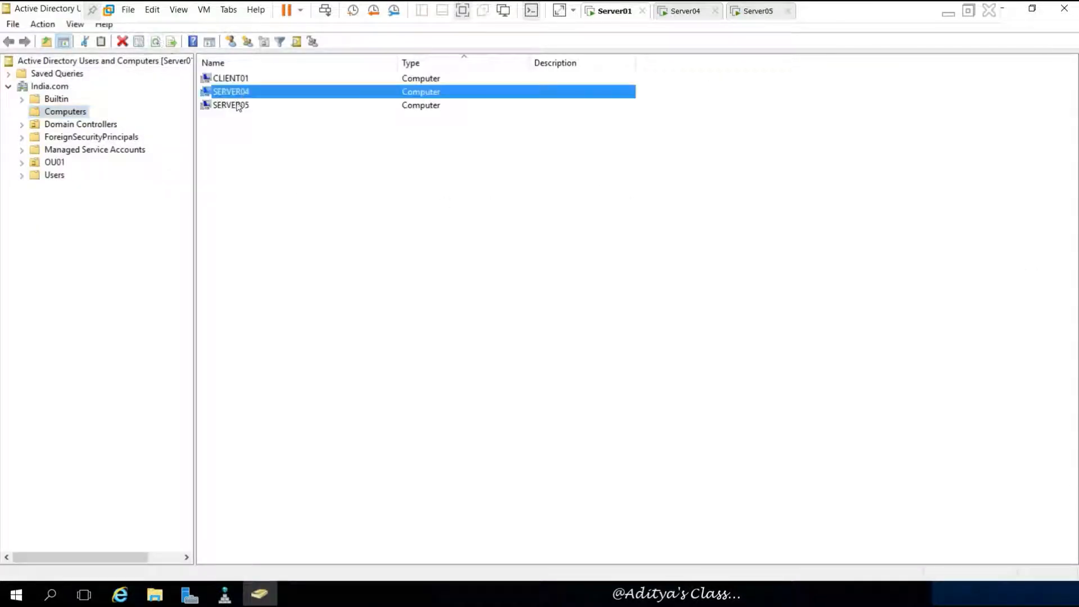
{"action": "left_click", "coordinate": [241, 105]}
{"action": "key", "text": "Return"}
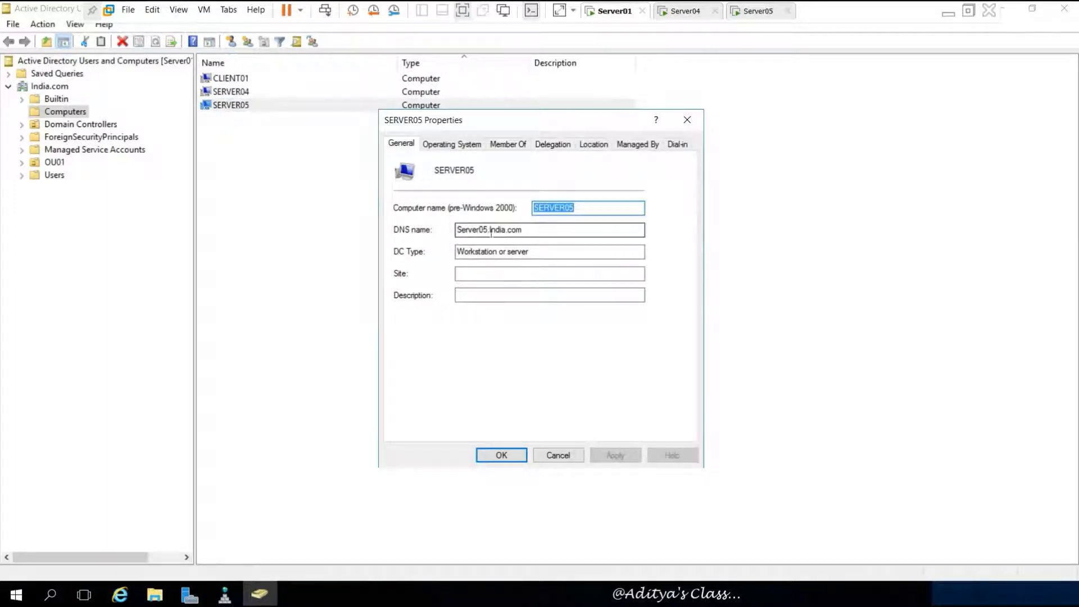
{"action": "left_click", "coordinate": [449, 145]}
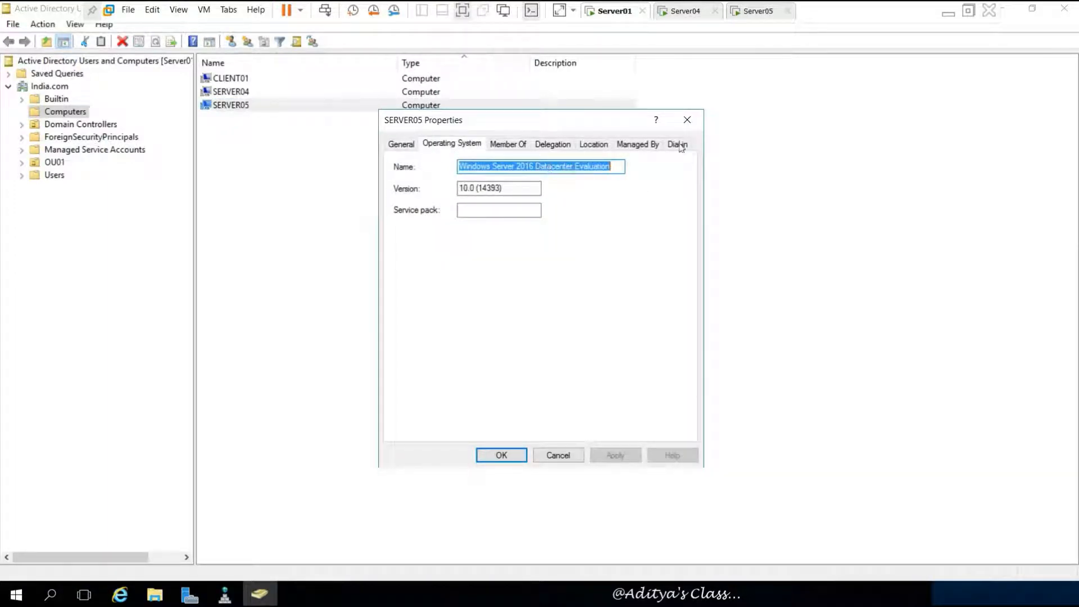
{"action": "left_click", "coordinate": [687, 120]}
{"action": "left_click", "coordinate": [249, 131]}
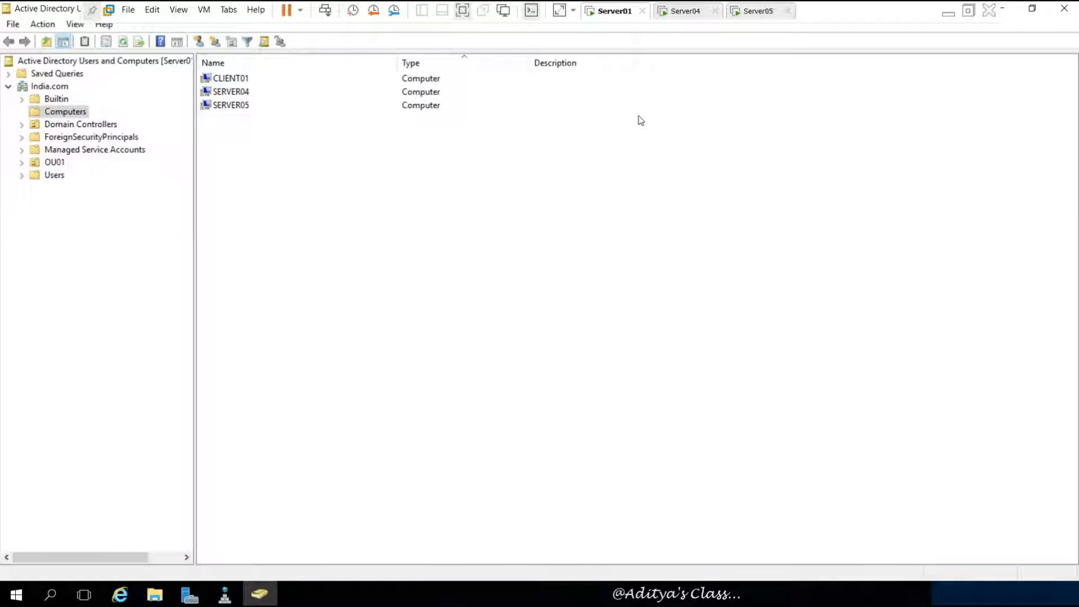
{"action": "left_click", "coordinate": [678, 11]}
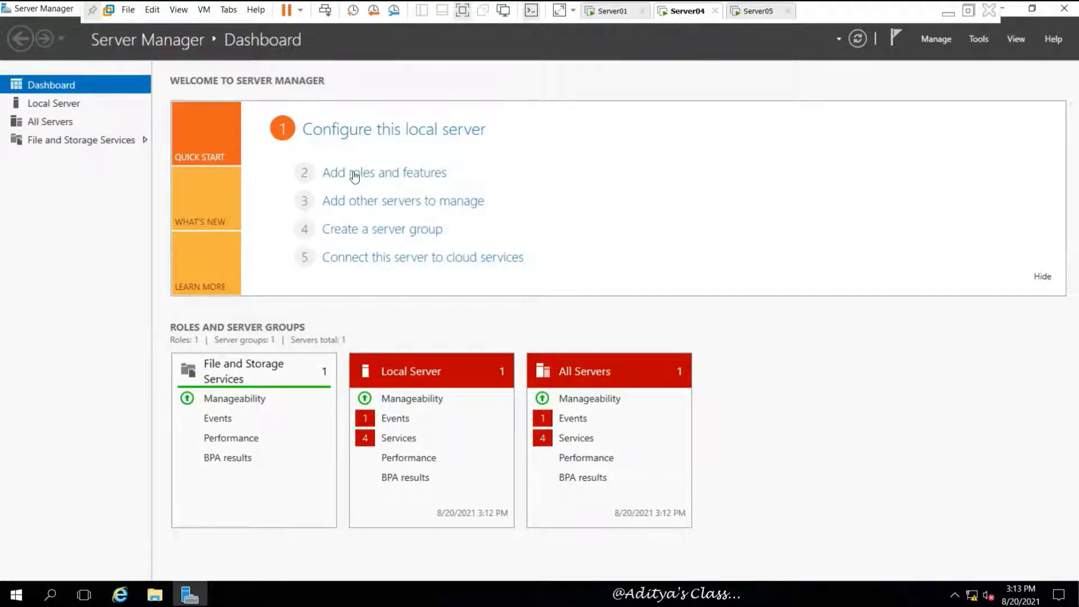
- Install the DNS Server role with its management tools on Server04 via Add Roles and Features
{"action": "left_click", "coordinate": [417, 179]}
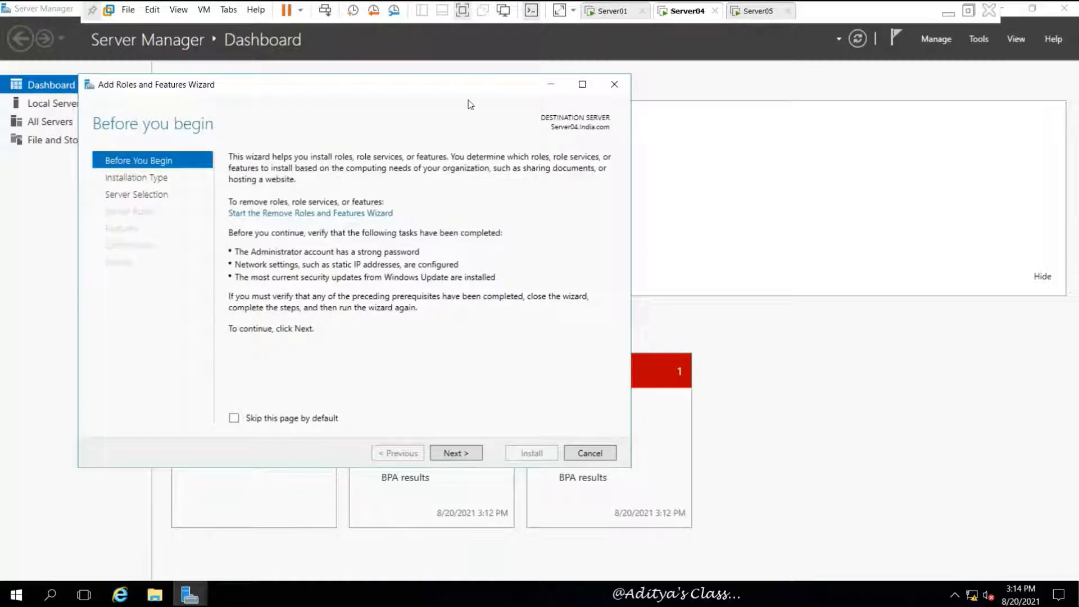
{"action": "left_click_drag", "start_coordinate": [464, 89], "coordinate": [643, 79]}
{"action": "left_click", "coordinate": [634, 442]}
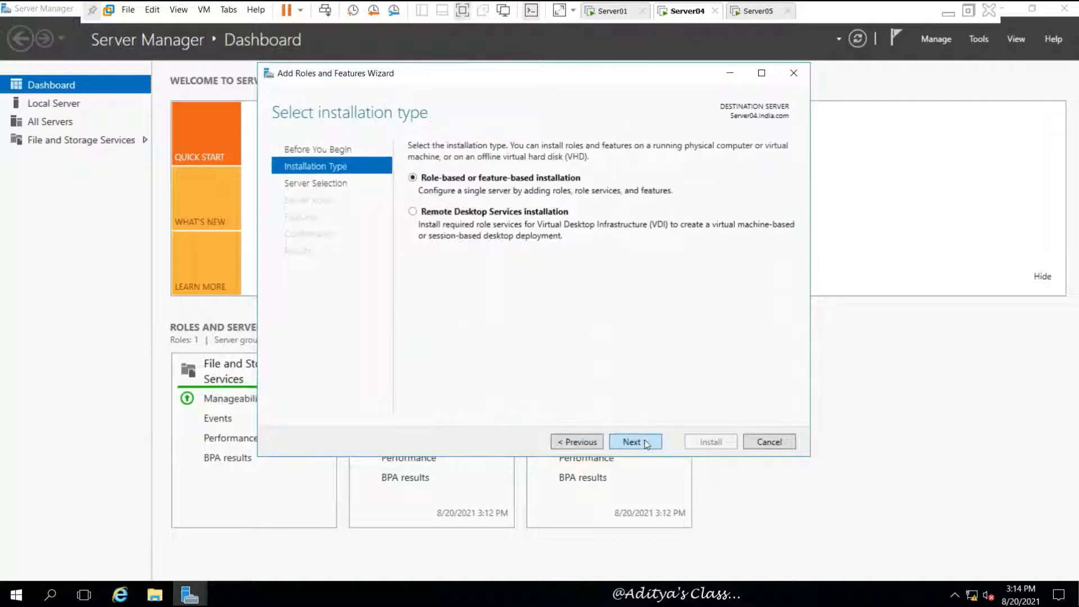
{"action": "left_click", "coordinate": [635, 441]}
{"action": "left_click", "coordinate": [645, 442]}
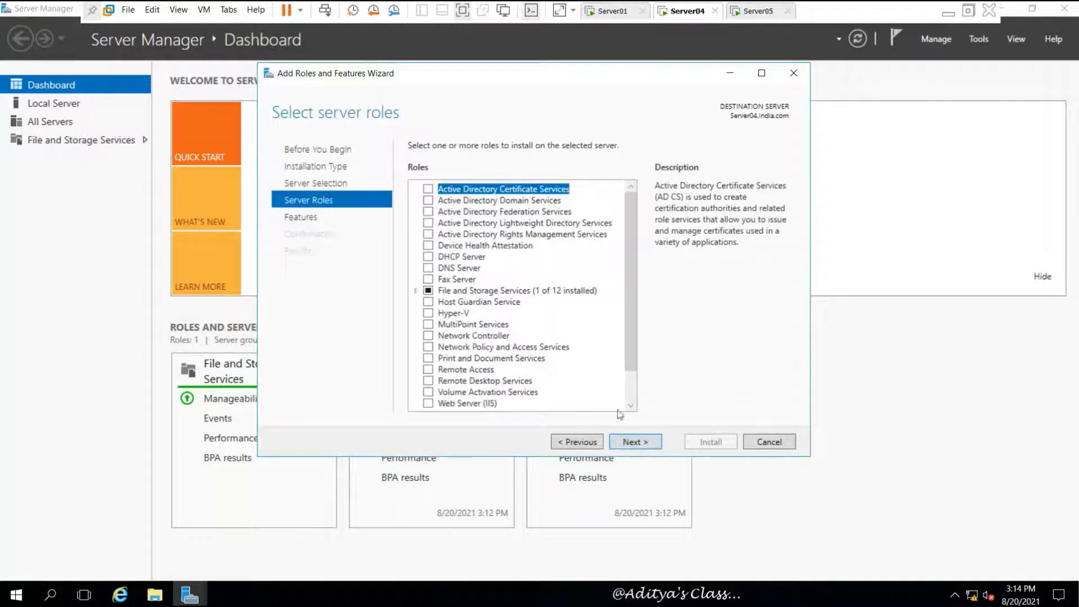
{"action": "left_click", "coordinate": [427, 268]}
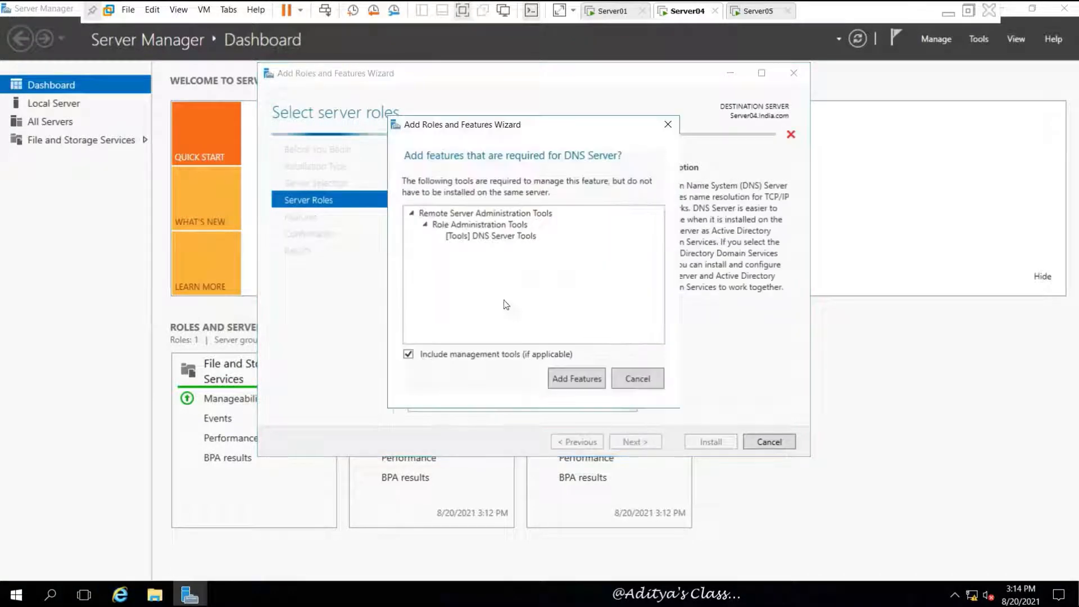
{"action": "left_click", "coordinate": [582, 385]}
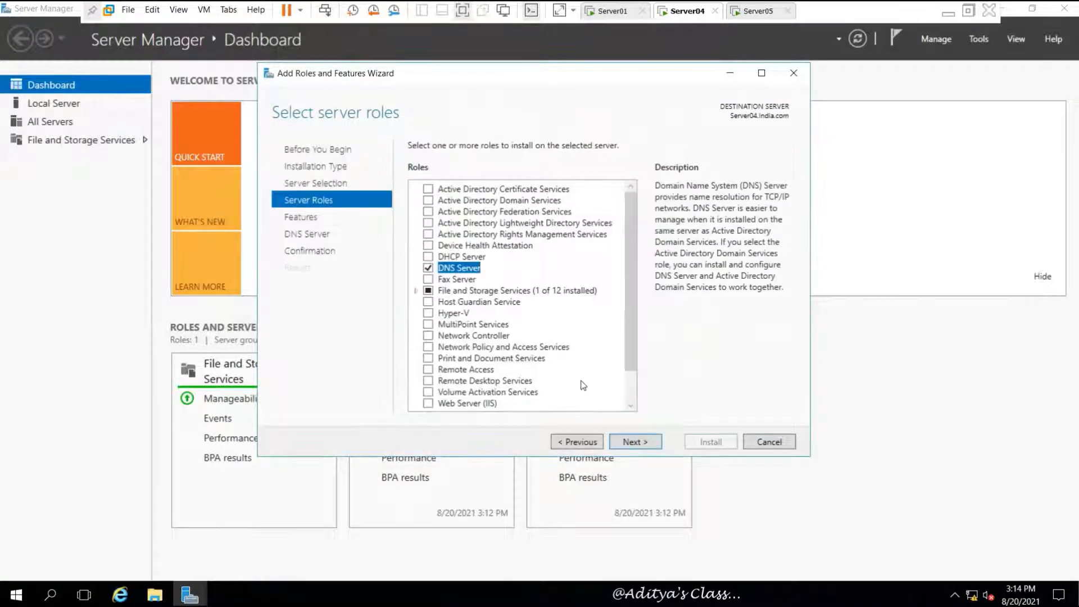
{"action": "left_click", "coordinate": [639, 447]}
{"action": "left_click", "coordinate": [640, 447]}
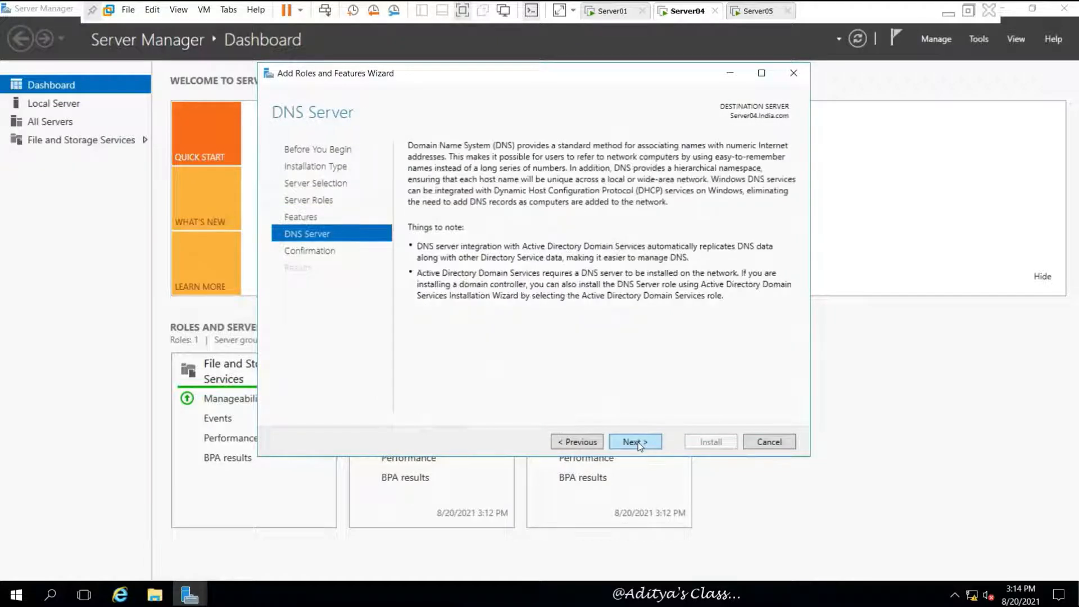
{"action": "left_click", "coordinate": [639, 446]}
{"action": "left_click", "coordinate": [711, 441]}
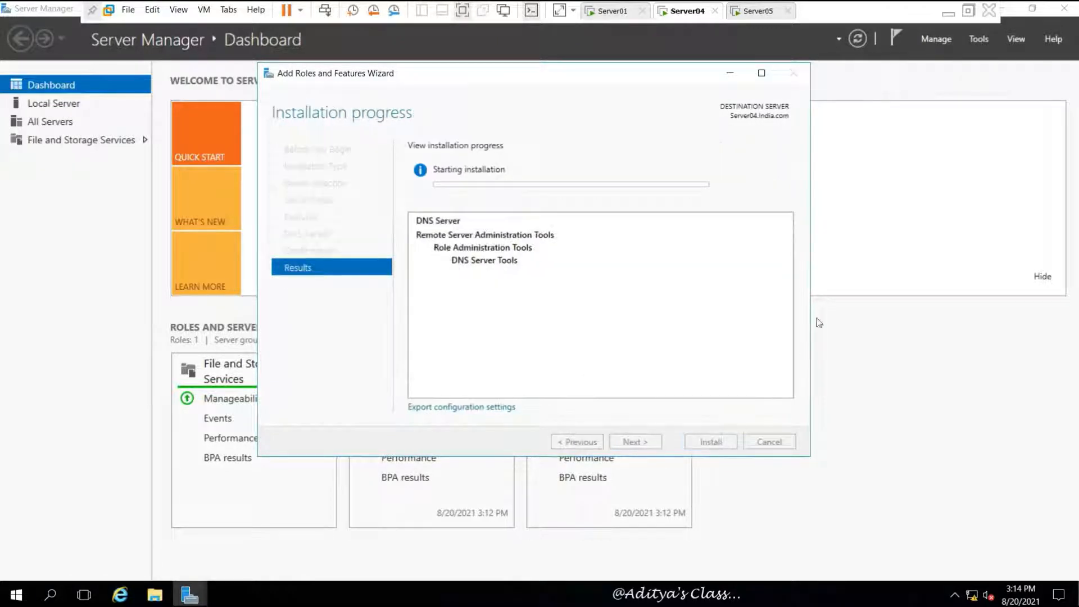
{"action": "left_click", "coordinate": [759, 11]}
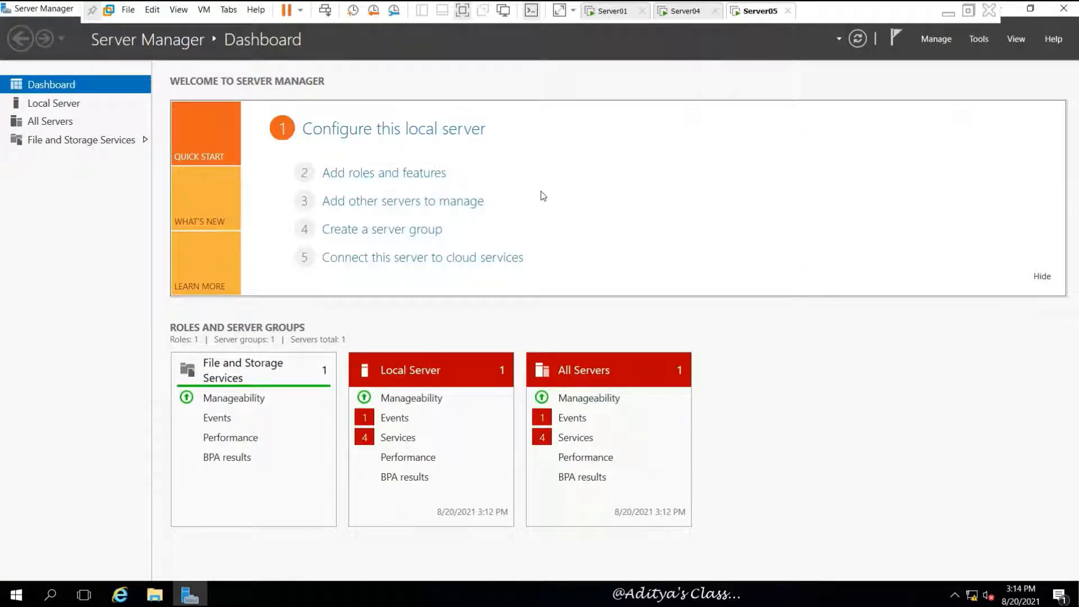
- Install the DNS Server role with its management tools on Server05, then return to Server04
{"action": "left_click", "coordinate": [429, 181]}
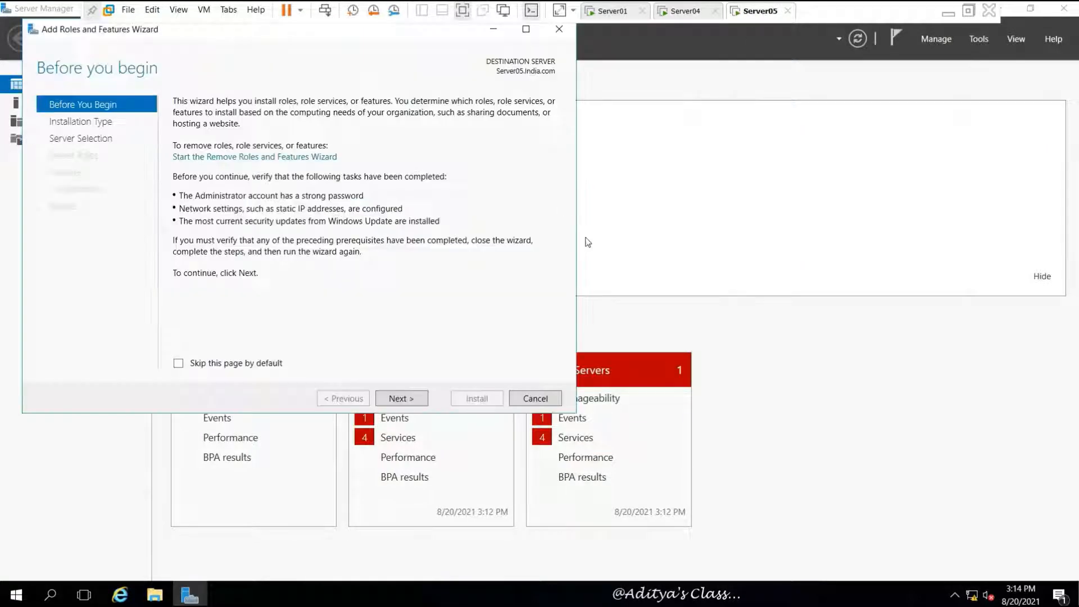
{"action": "left_click_drag", "start_coordinate": [72, 29], "coordinate": [328, 94]}
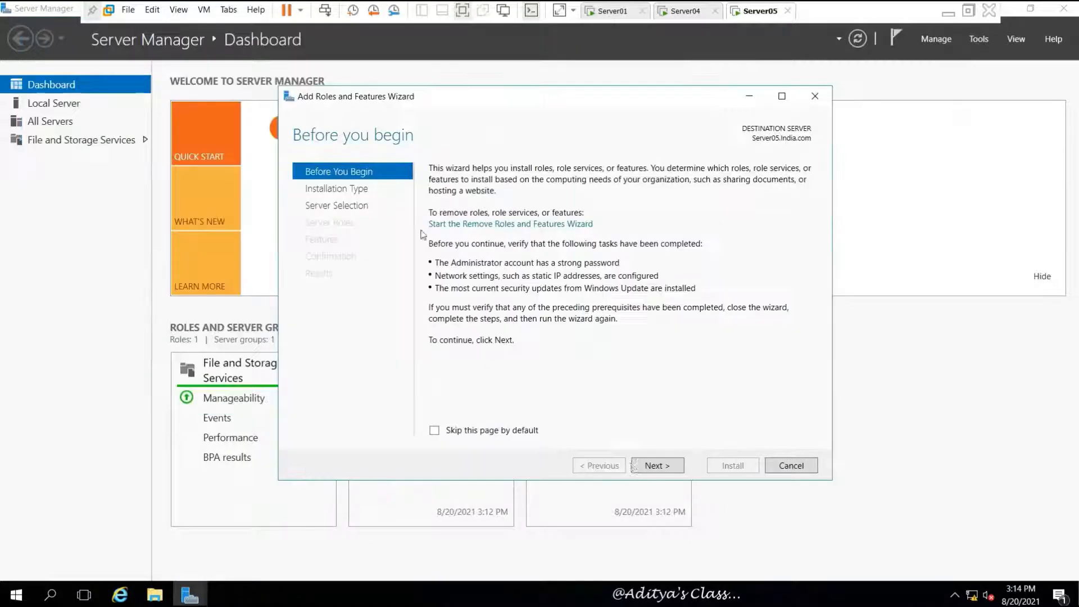
{"action": "left_click", "coordinate": [664, 465]}
{"action": "left_click", "coordinate": [672, 468]}
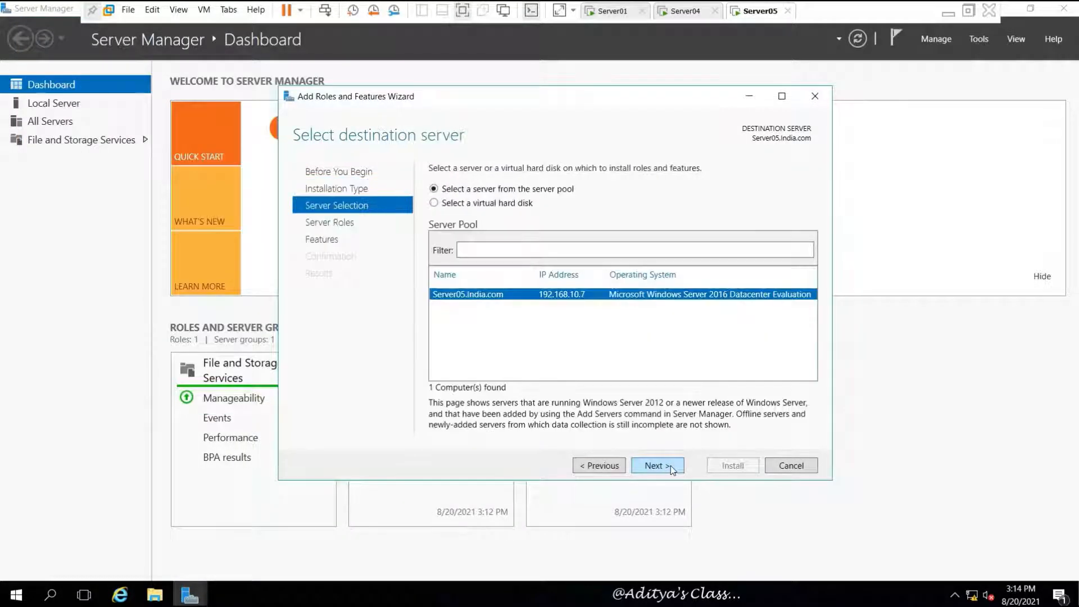
{"action": "left_click", "coordinate": [670, 466]}
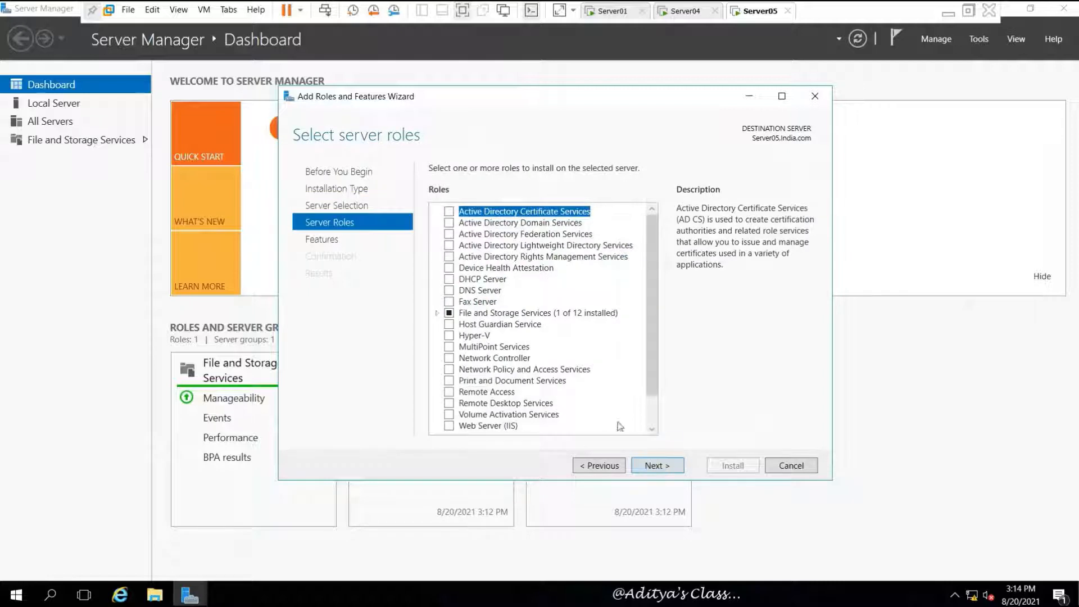
{"action": "left_click", "coordinate": [451, 291]}
{"action": "left_click", "coordinate": [611, 409]}
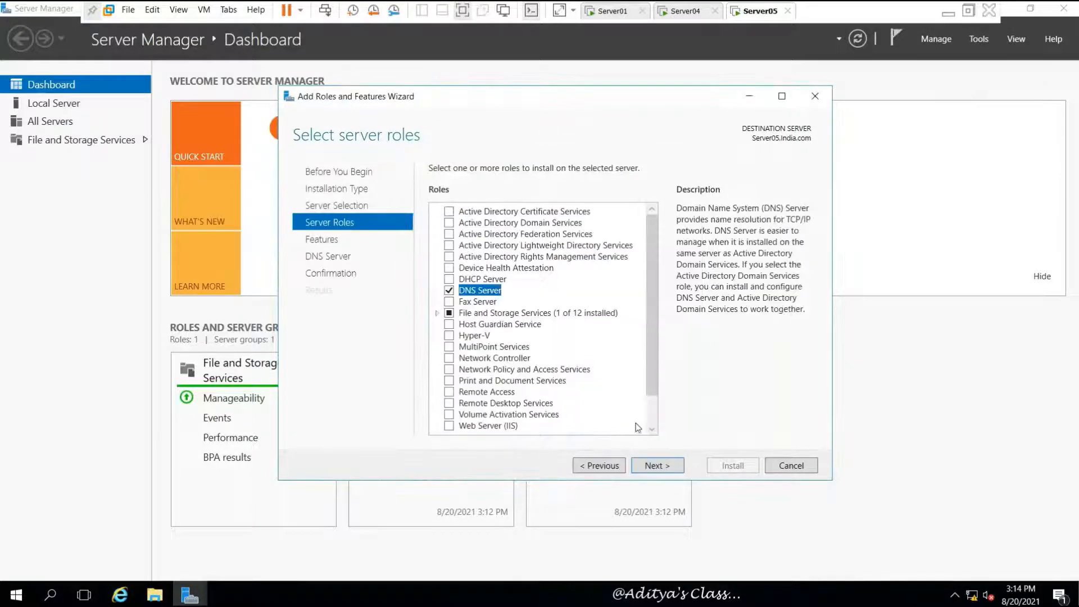
{"action": "left_click", "coordinate": [657, 467]}
{"action": "left_click", "coordinate": [658, 468]}
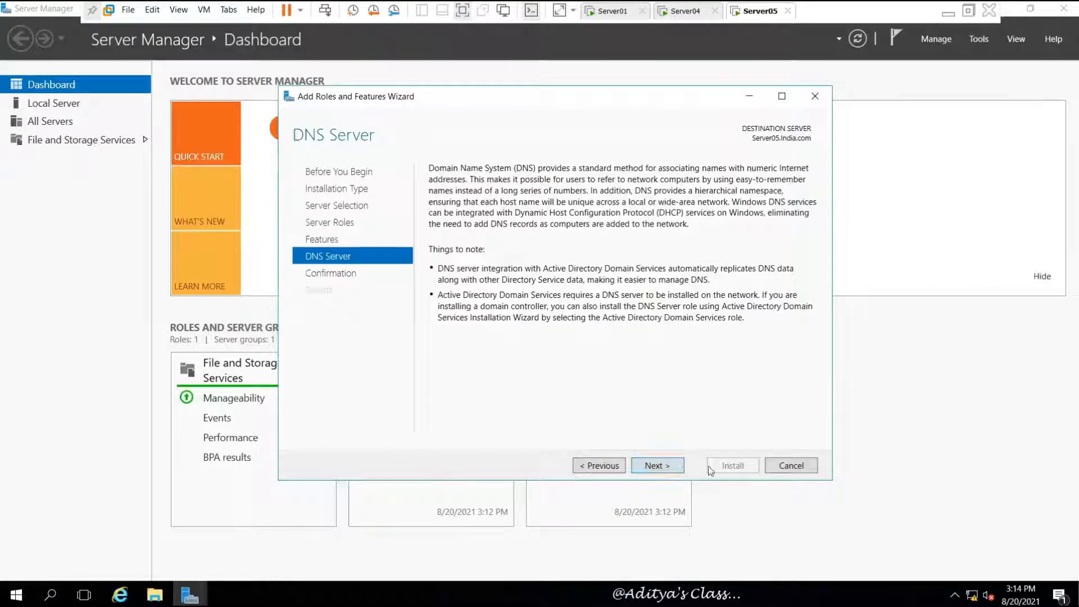
{"action": "left_click", "coordinate": [670, 467]}
{"action": "left_click", "coordinate": [733, 466]}
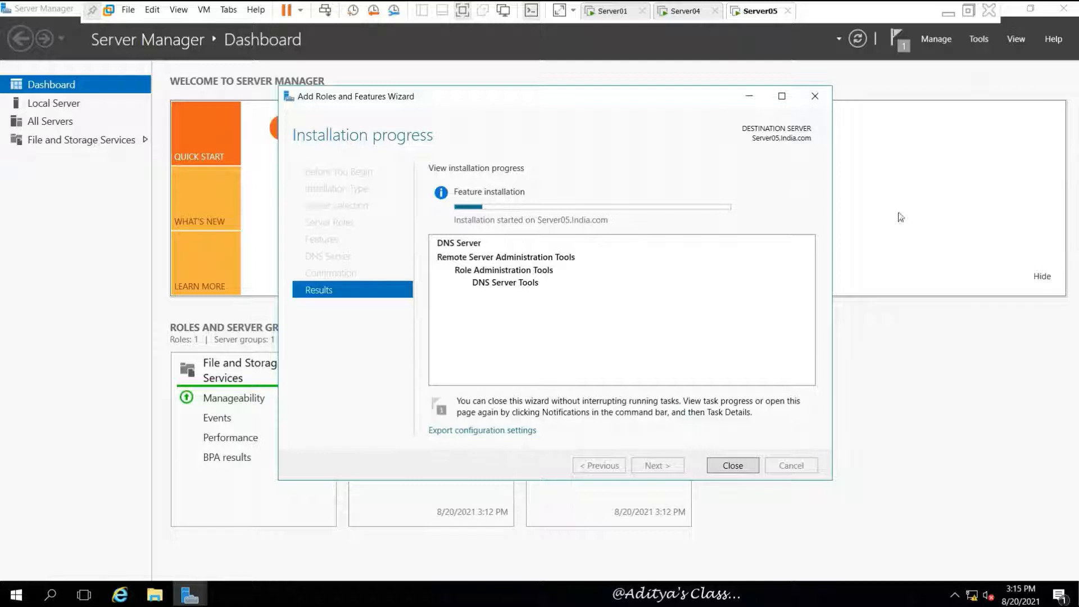
{"action": "left_click", "coordinate": [685, 11]}
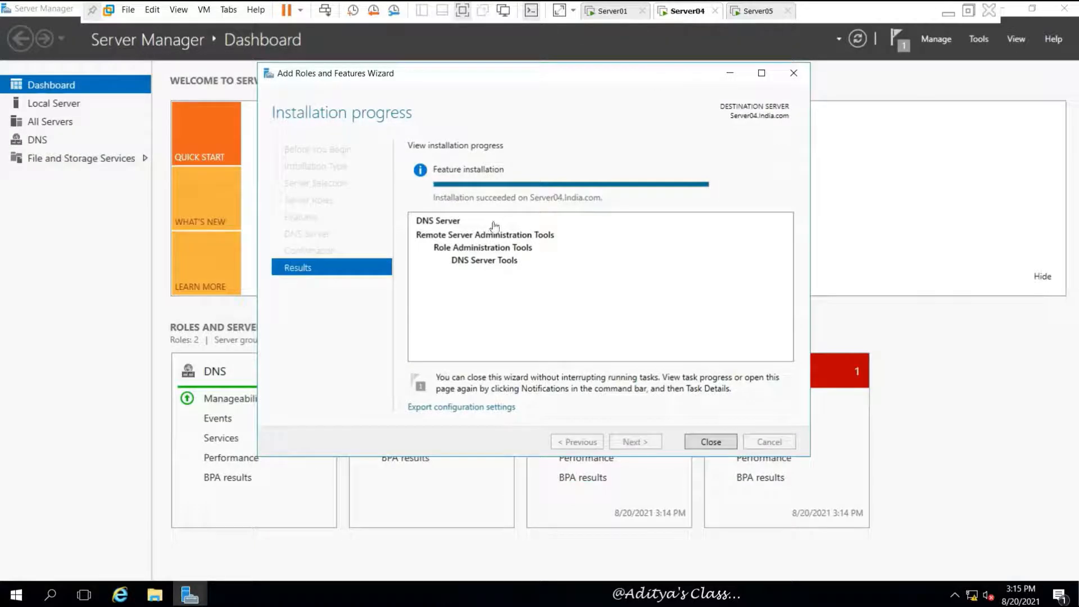
- Close Server04's finished install wizard and open its Ethernet0 IPv4 properties
{"action": "left_click", "coordinate": [709, 442]}
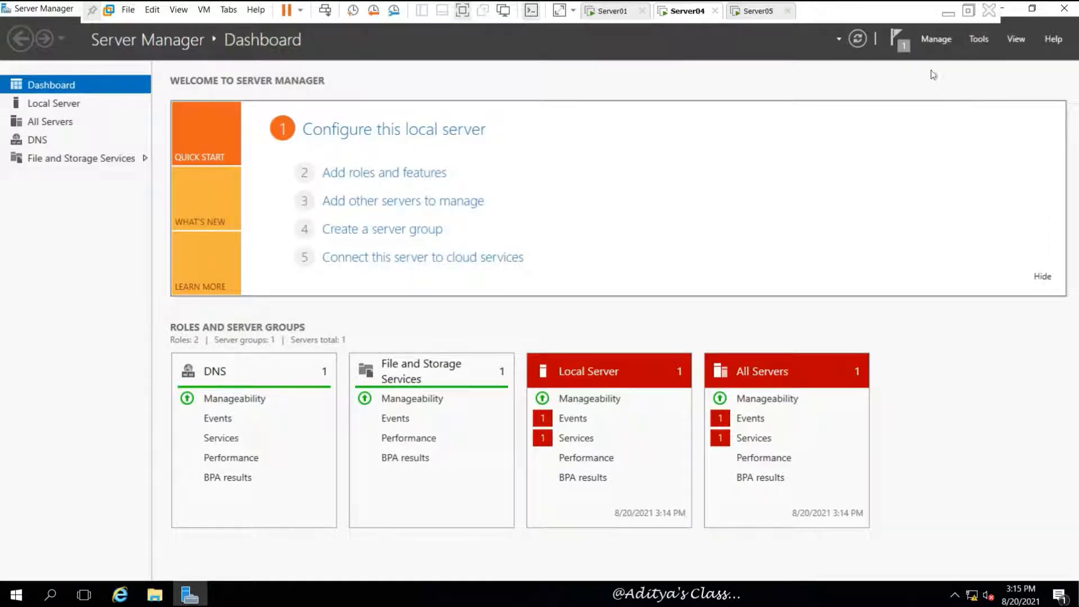
{"action": "left_click", "coordinate": [45, 106]}
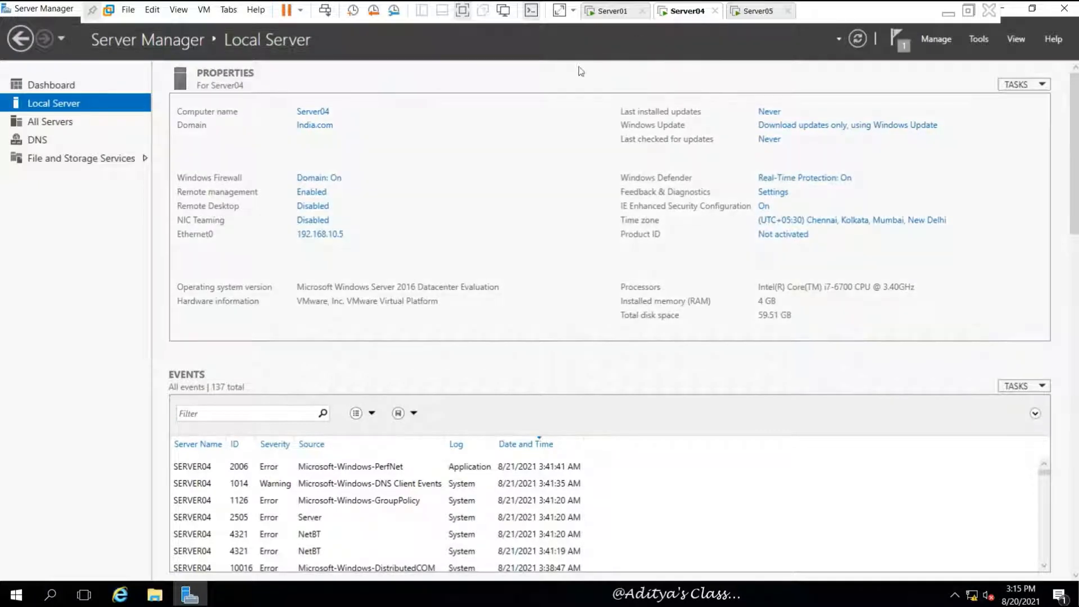
{"action": "left_click", "coordinate": [324, 235]}
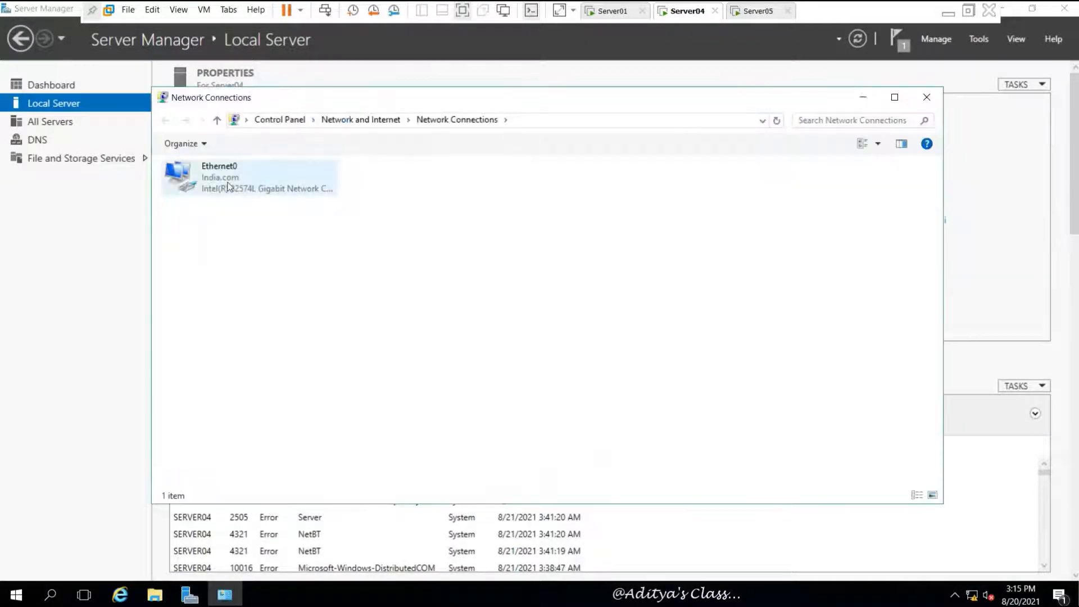
{"action": "right_click", "coordinate": [224, 181]}
{"action": "left_click", "coordinate": [264, 313]}
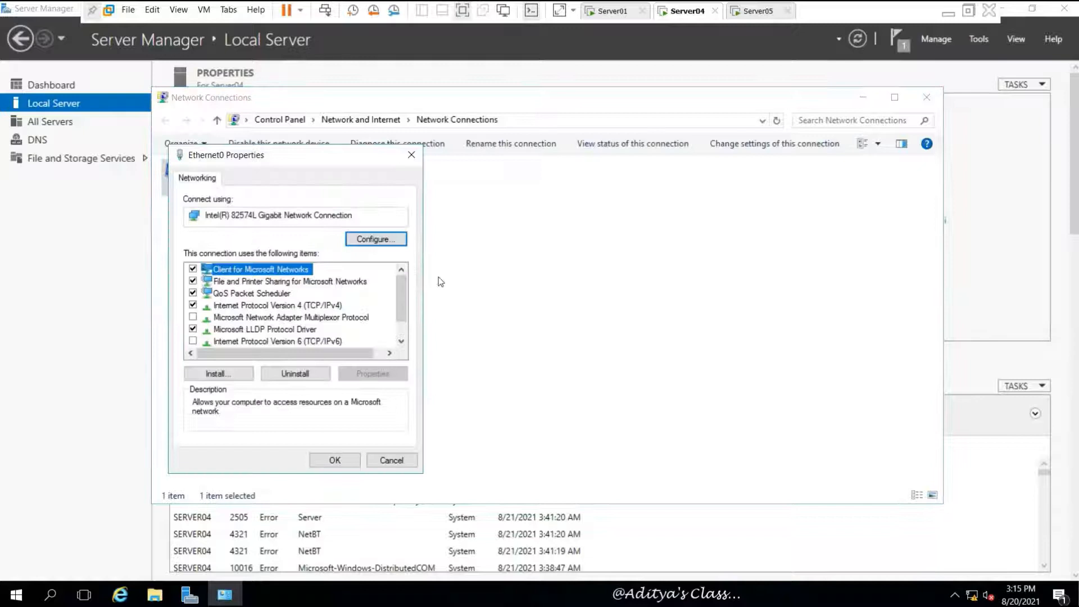
{"action": "left_click", "coordinate": [328, 308]}
{"action": "left_click", "coordinate": [366, 372]}
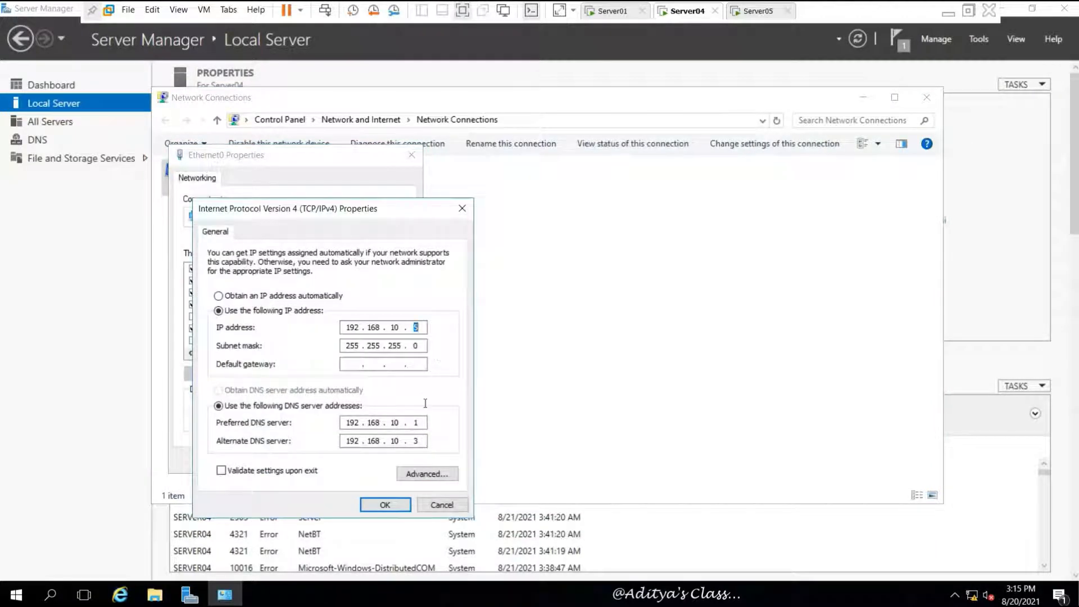
- Set Server04's DNS servers to 192.168.10.5, 192.168.10.1 and 192.168.10.3 in advanced TCP/IP settings
{"action": "double_click", "coordinate": [419, 423]}
{"action": "left_click", "coordinate": [427, 473]}
{"action": "left_click", "coordinate": [271, 249]}
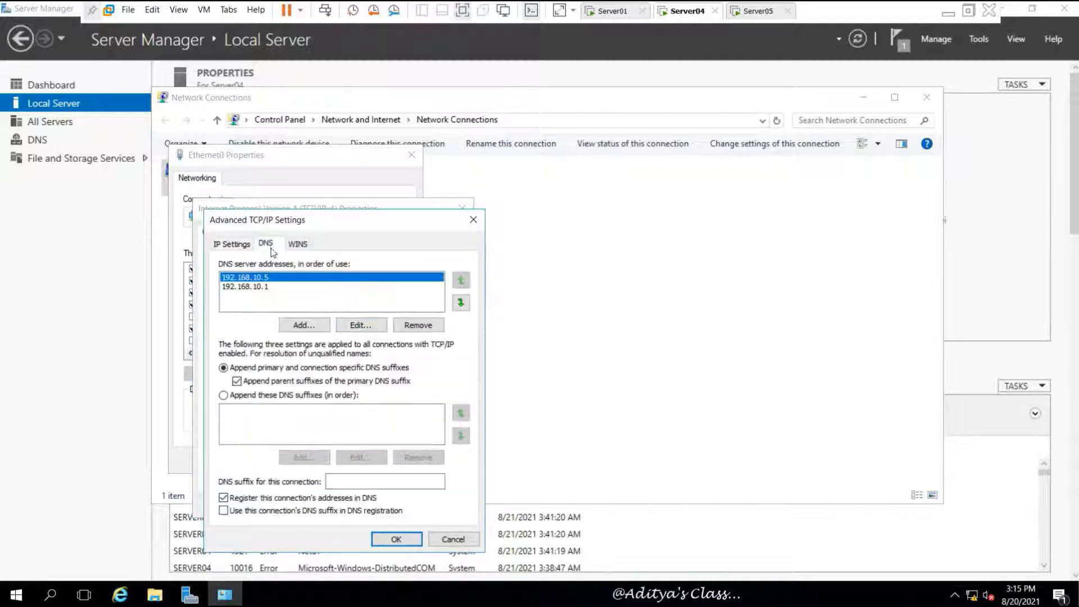
{"action": "left_click", "coordinate": [304, 324]}
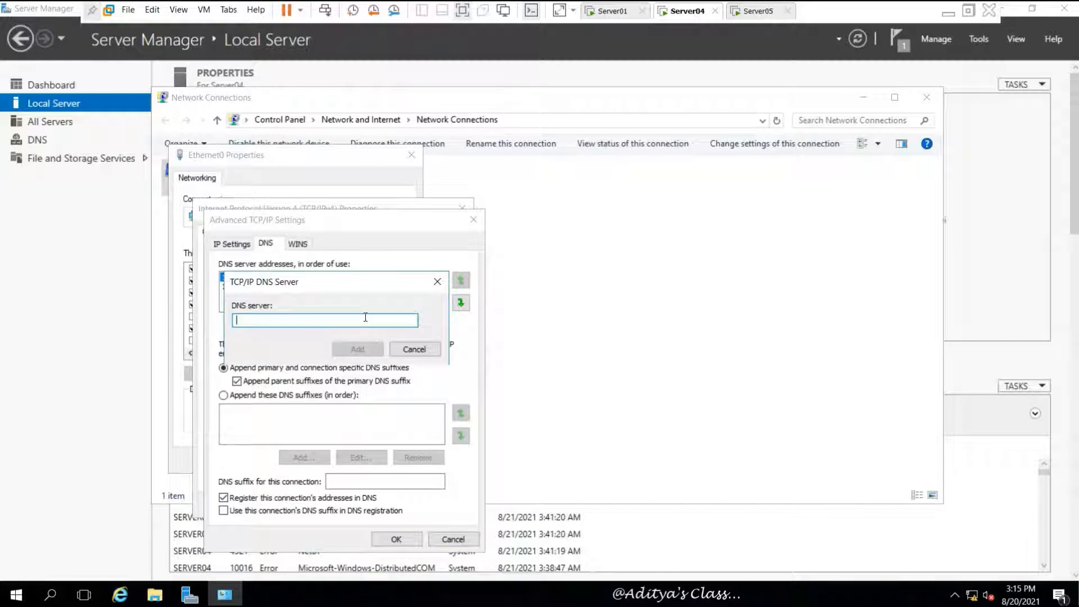
{"action": "type", "text": "192.168.10.3"}
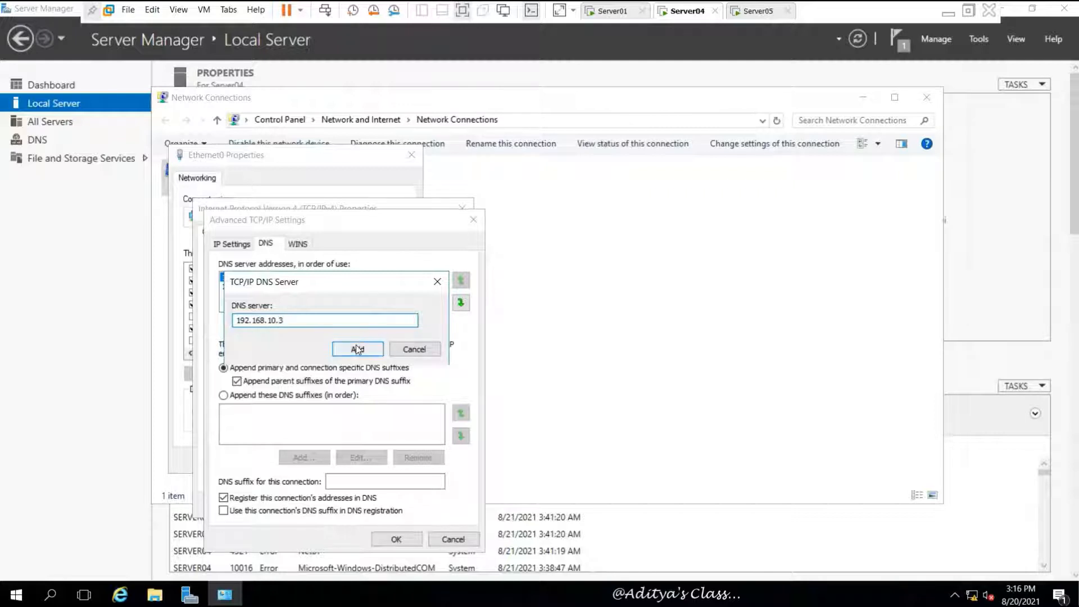
{"action": "left_click", "coordinate": [356, 348]}
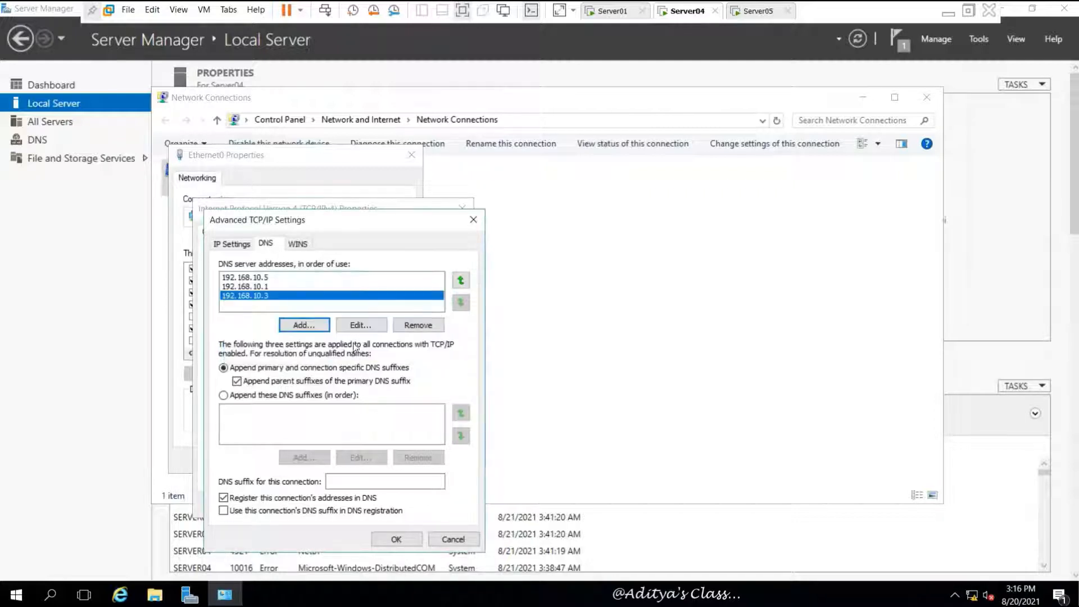
{"action": "left_click", "coordinate": [396, 539]}
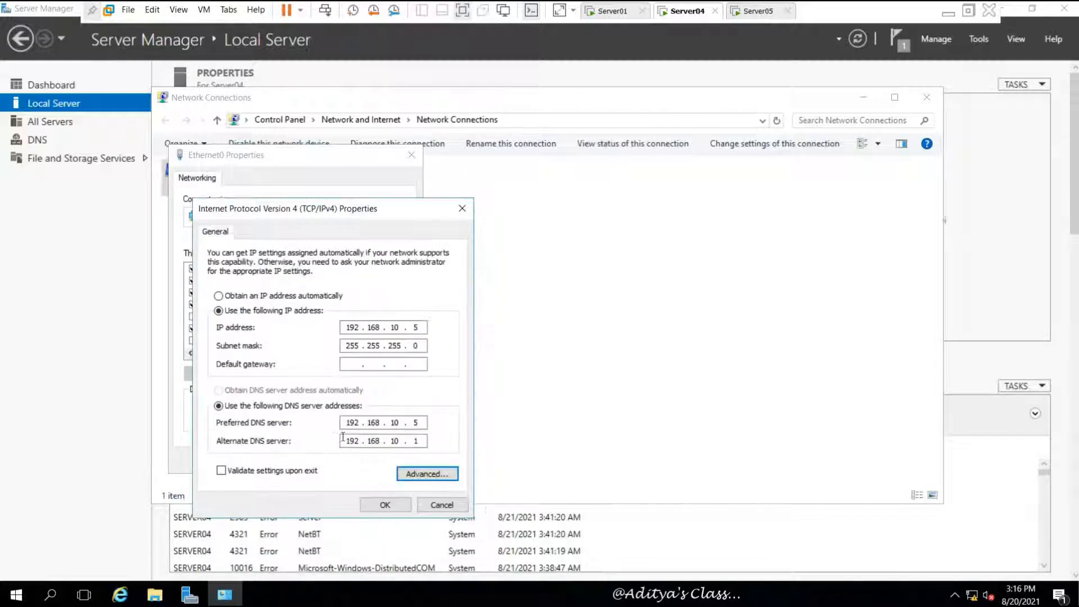
- Save the IPv4 settings and close the Ethernet0 properties
{"action": "left_click", "coordinate": [414, 421]}
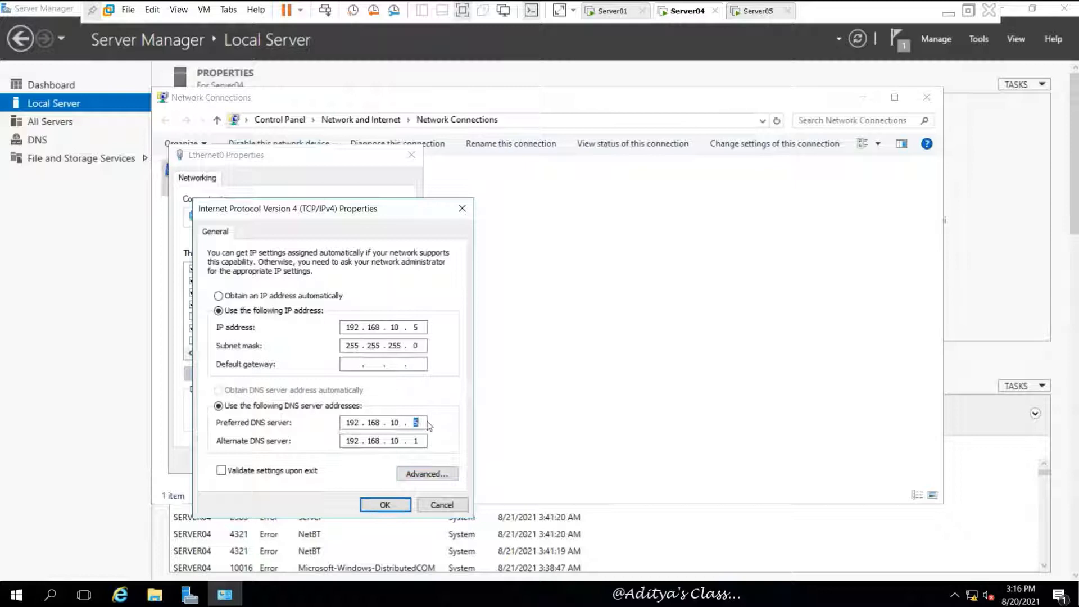
{"action": "double_click", "coordinate": [416, 326]}
{"action": "left_click", "coordinate": [385, 505]}
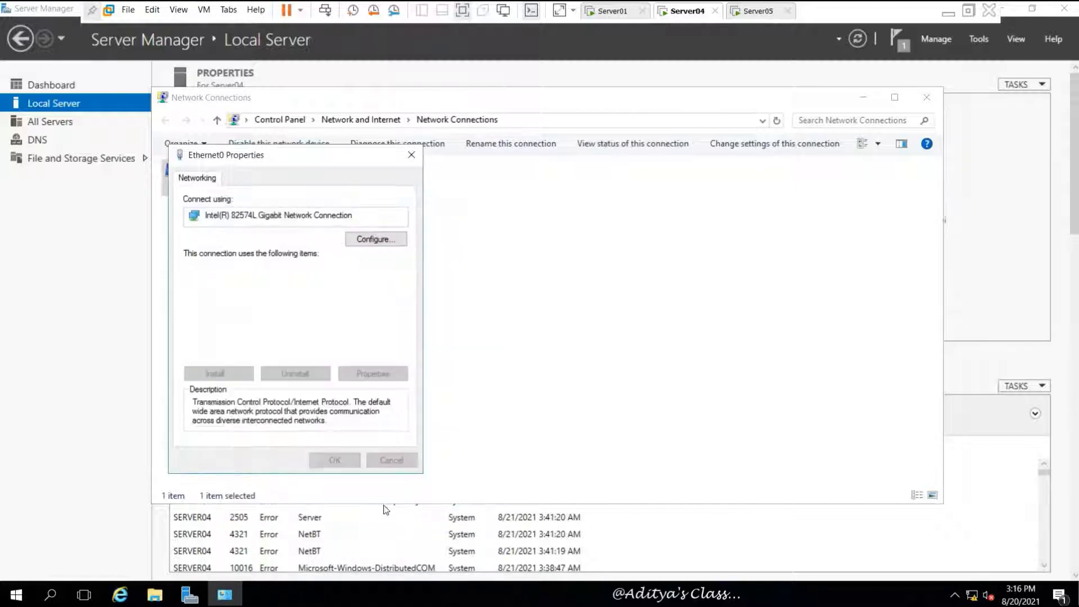
{"action": "left_click", "coordinate": [338, 460]}
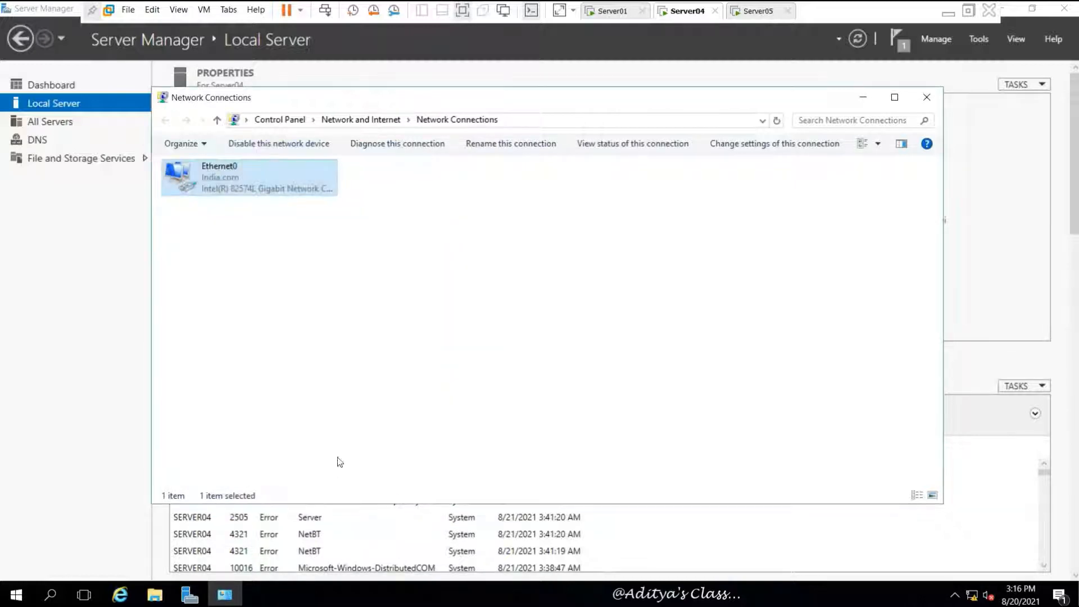
{"action": "left_click", "coordinate": [440, 280]}
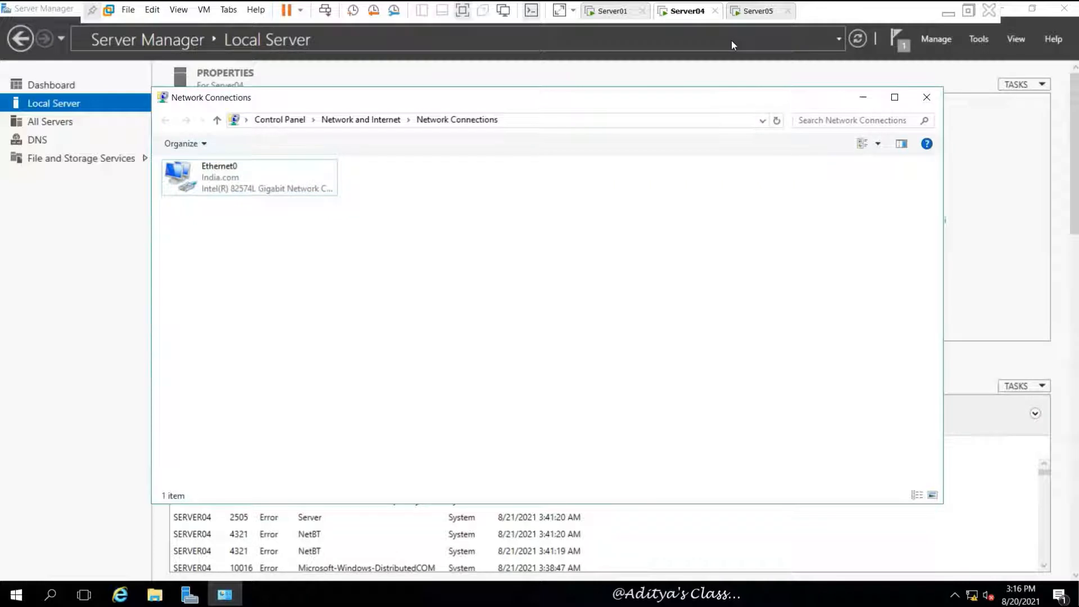
- On Server05, close the finished DNS install wizard and open Ethernet0's IPv4 properties
{"action": "left_click", "coordinate": [614, 11]}
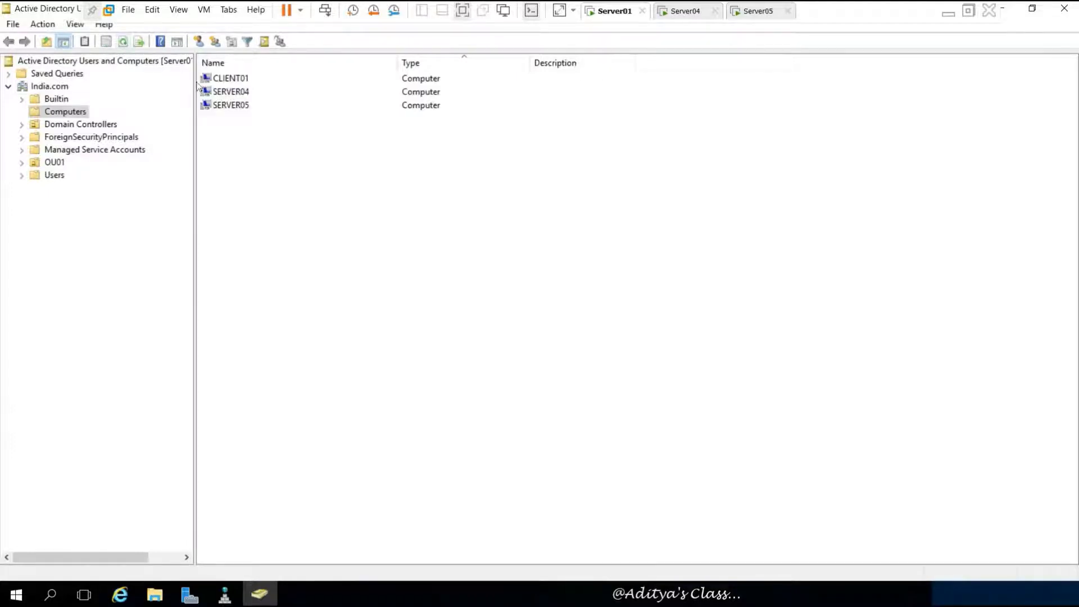
{"action": "left_click", "coordinate": [1012, 10]}
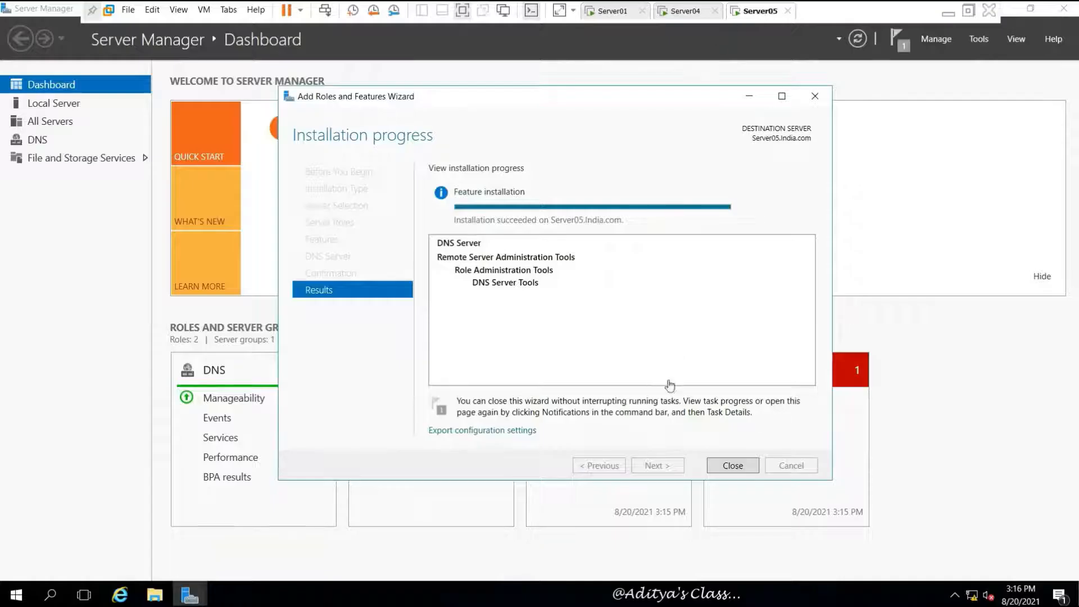
{"action": "left_click", "coordinate": [732, 465]}
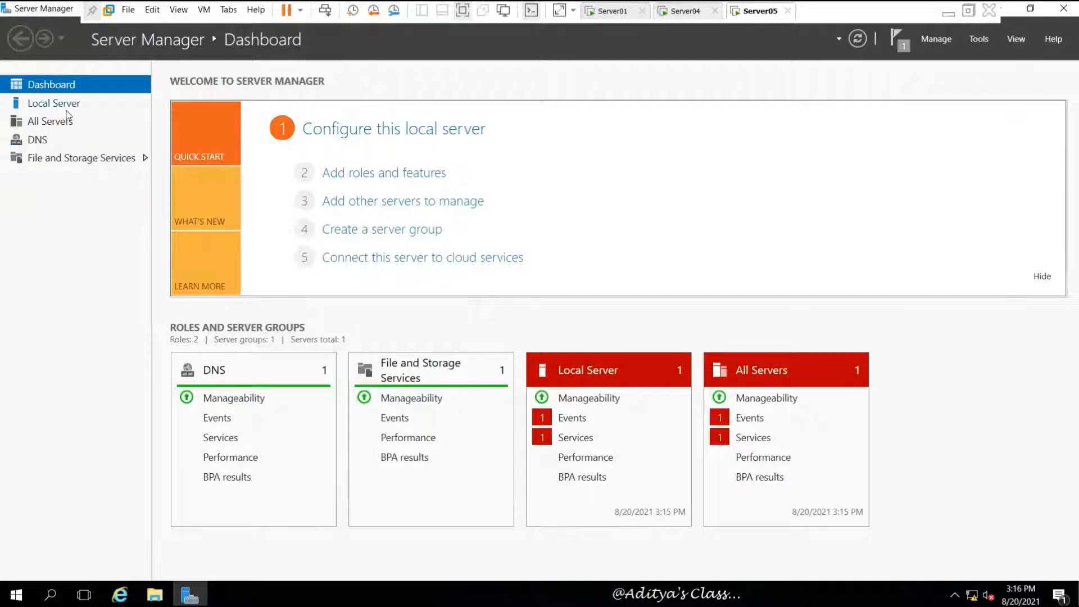
{"action": "left_click", "coordinate": [66, 105]}
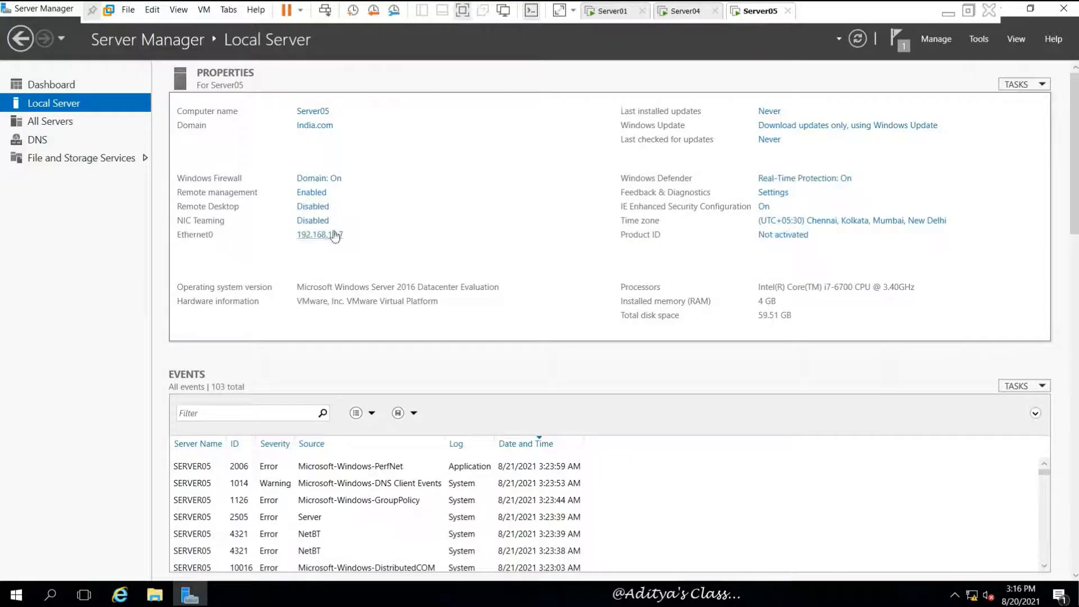
{"action": "left_click", "coordinate": [313, 235]}
{"action": "right_click", "coordinate": [225, 174]}
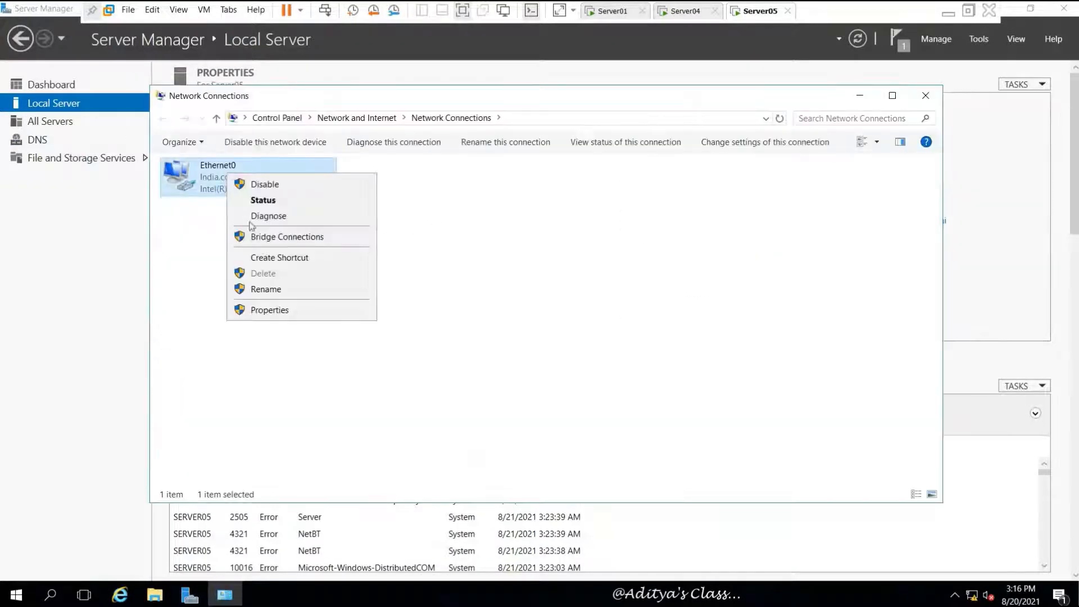
{"action": "left_click", "coordinate": [269, 309]}
{"action": "left_click", "coordinate": [324, 300]}
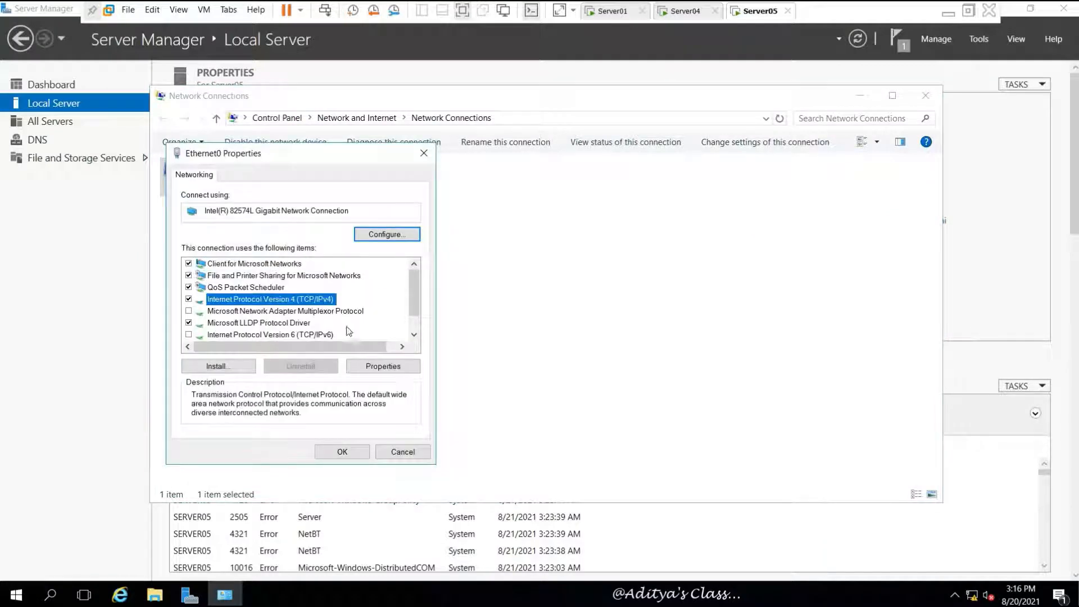
{"action": "left_click", "coordinate": [382, 365]}
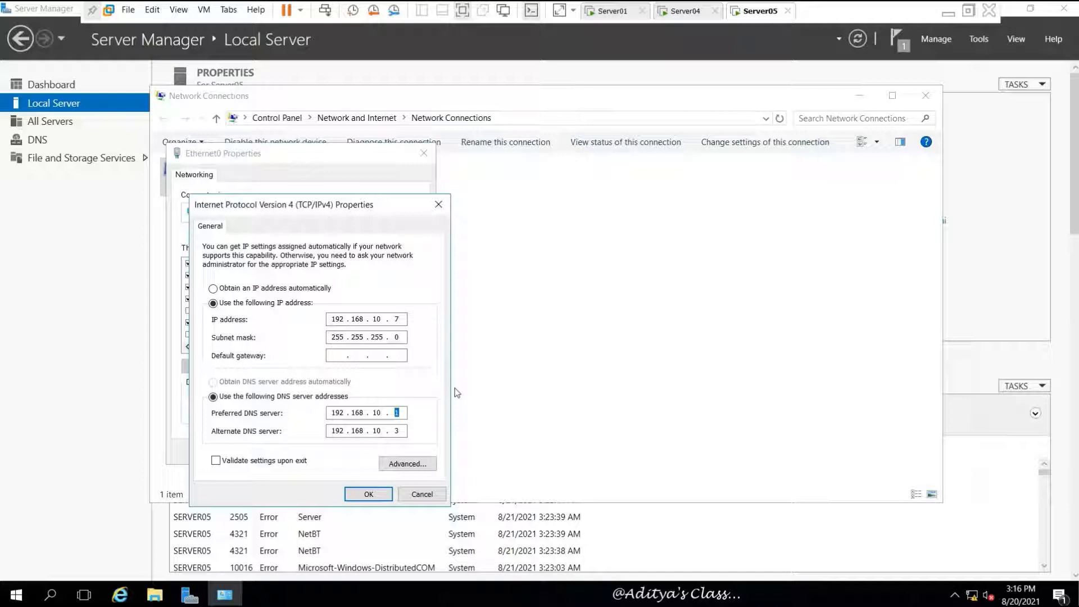
- Set preferred DNS to 192.168.10.7 and add 192.168.10.1 as the second DNS server
{"action": "type", "text": "7"}
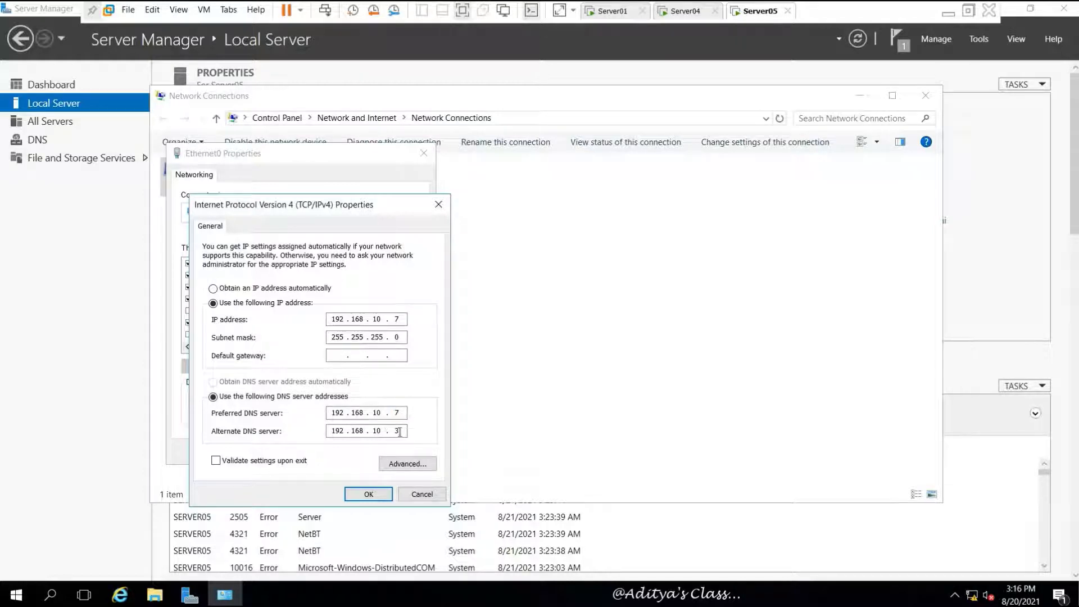
{"action": "left_click", "coordinate": [406, 463]}
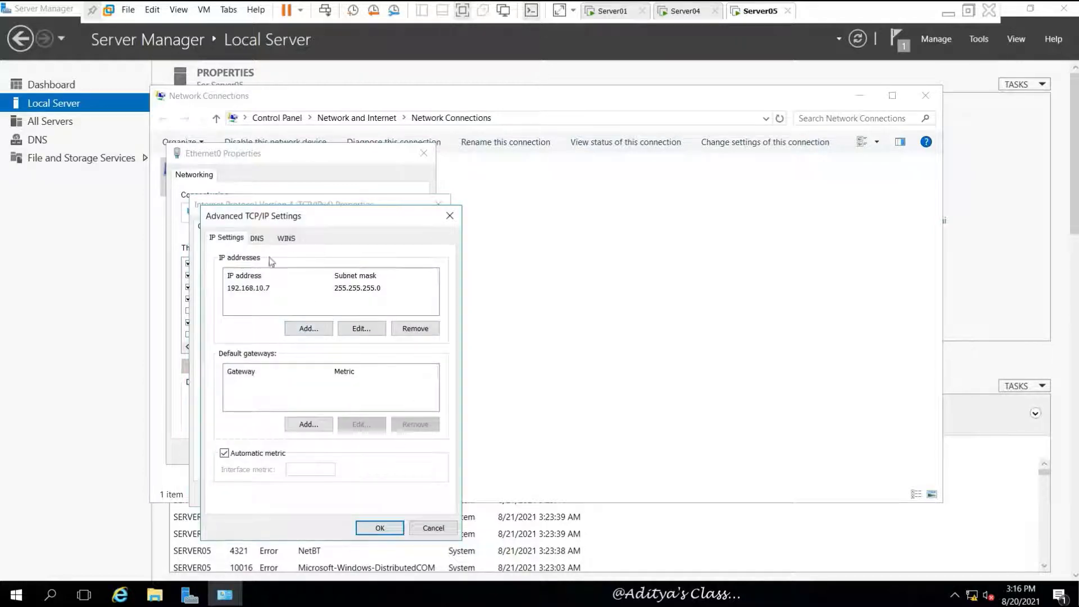
{"action": "left_click", "coordinate": [256, 238]}
{"action": "left_click", "coordinate": [299, 317]}
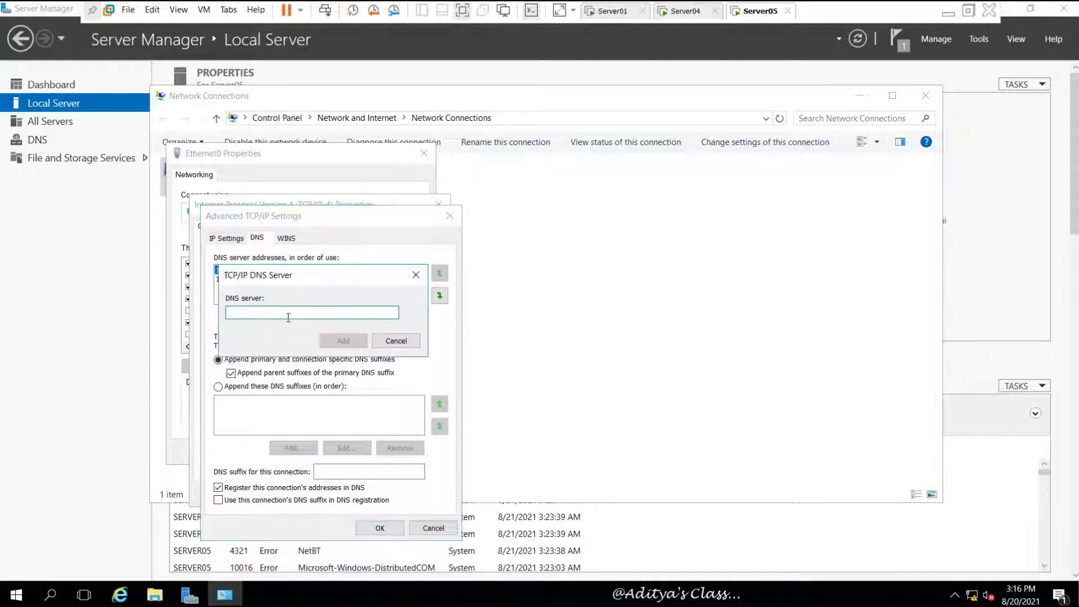
{"action": "type", "text": "192.168.10.1"}
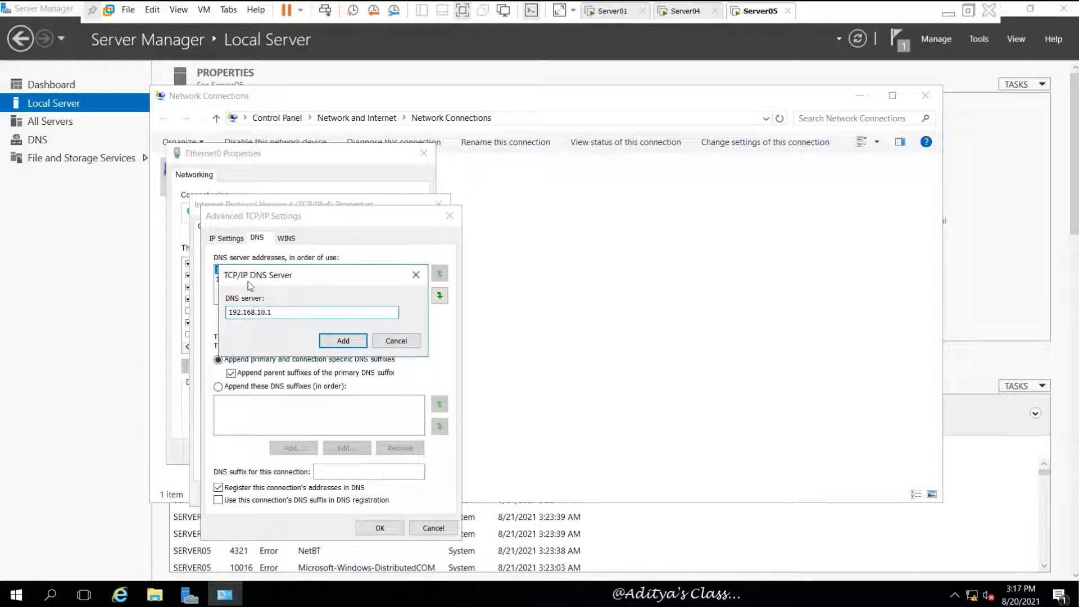
{"action": "left_click", "coordinate": [349, 341]}
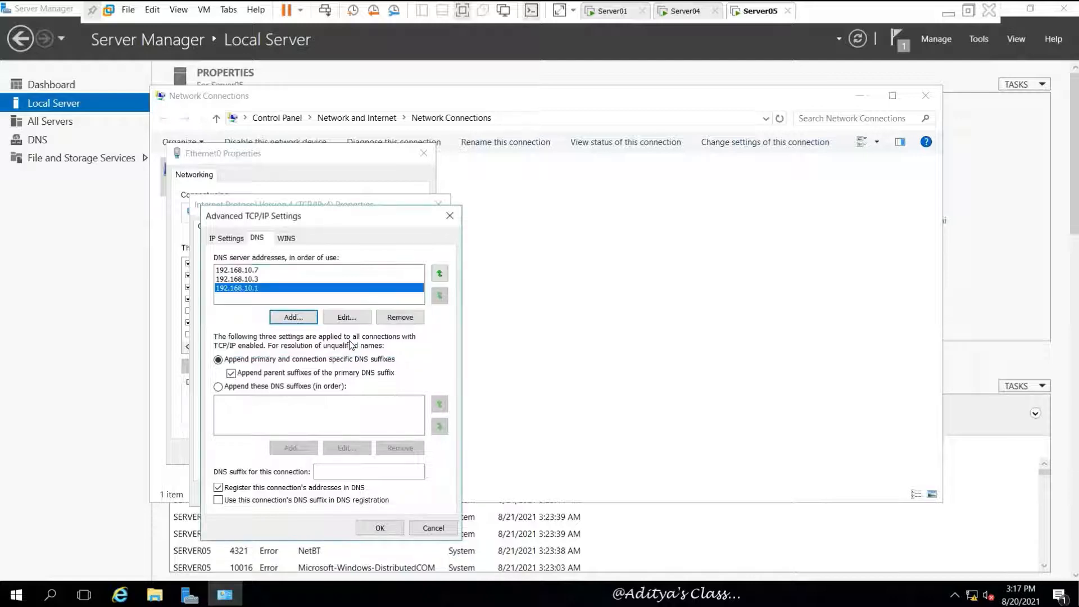
{"action": "left_click", "coordinate": [439, 273]}
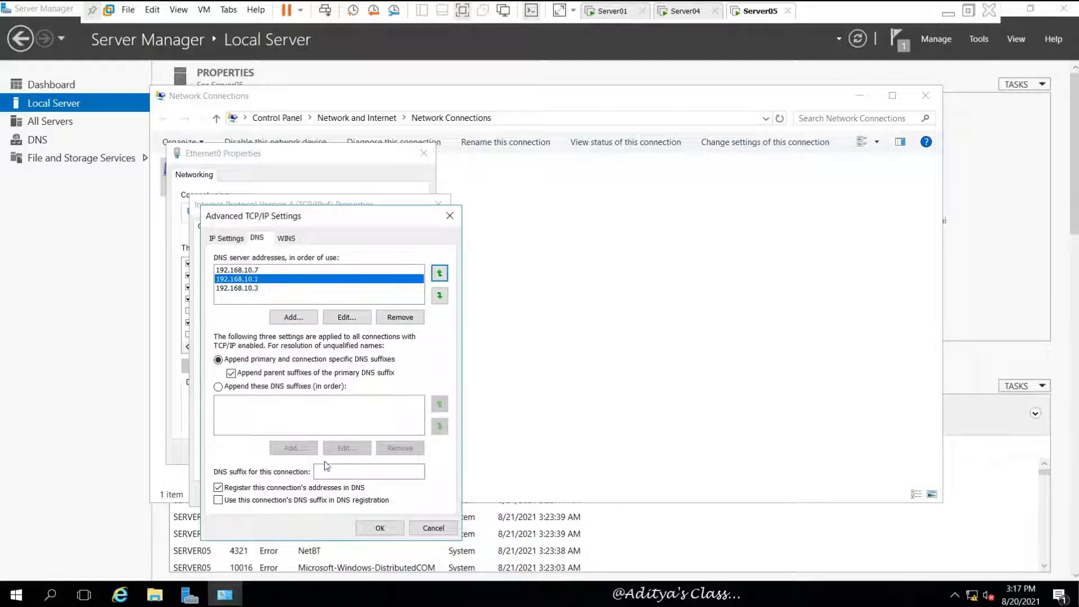
{"action": "left_click", "coordinate": [374, 528]}
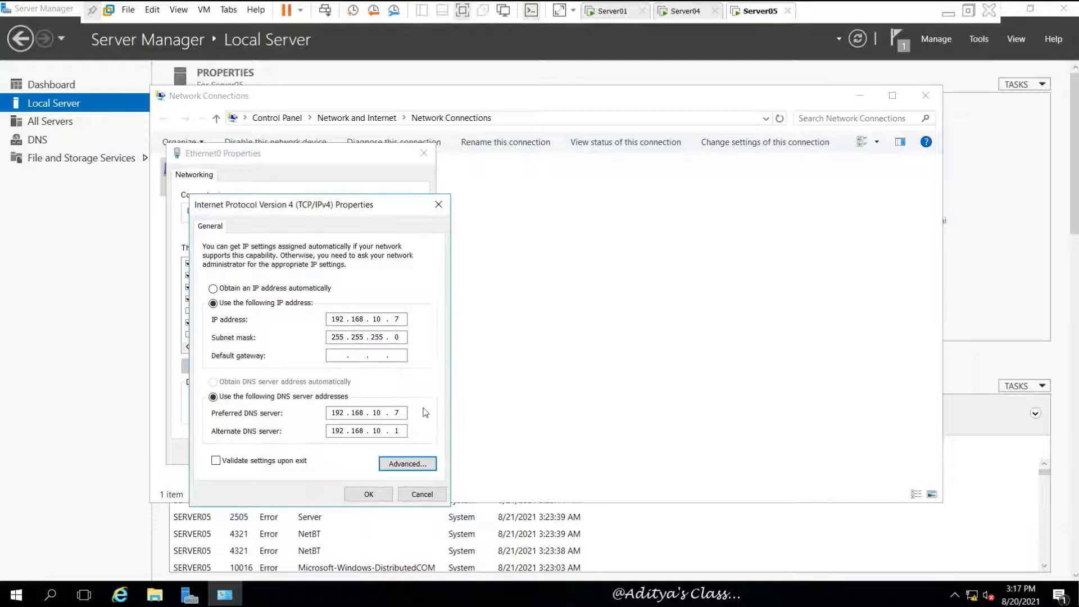
- Save the IPv4 settings and close Ethernet0 properties and Network Connections
{"action": "left_click", "coordinate": [374, 495]}
{"action": "left_click", "coordinate": [341, 452]}
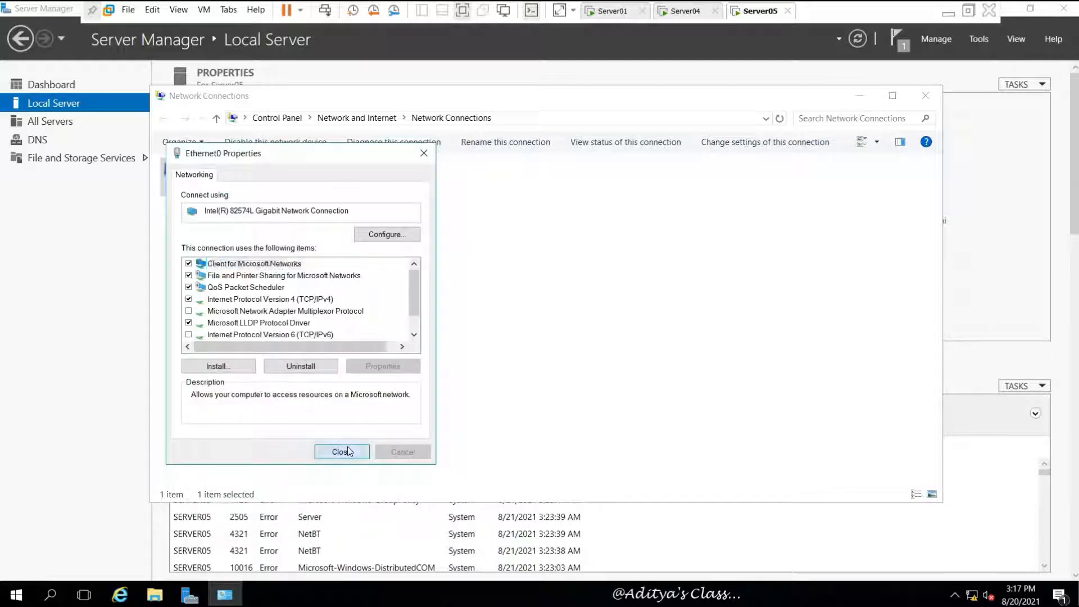
{"action": "left_click", "coordinate": [426, 268]}
{"action": "left_click", "coordinate": [925, 95]}
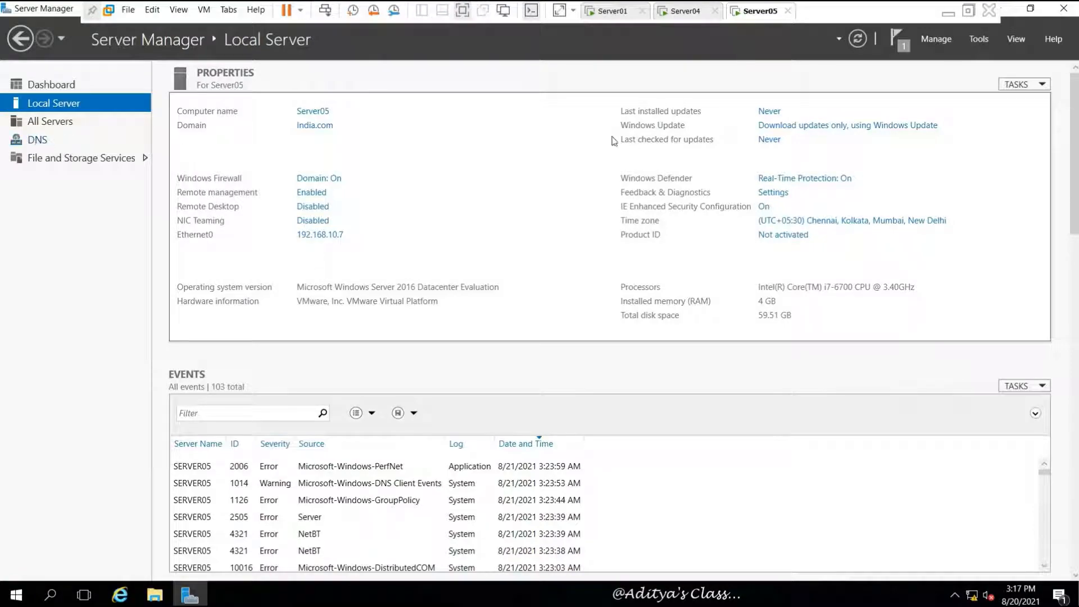
{"action": "left_click", "coordinate": [624, 12]}
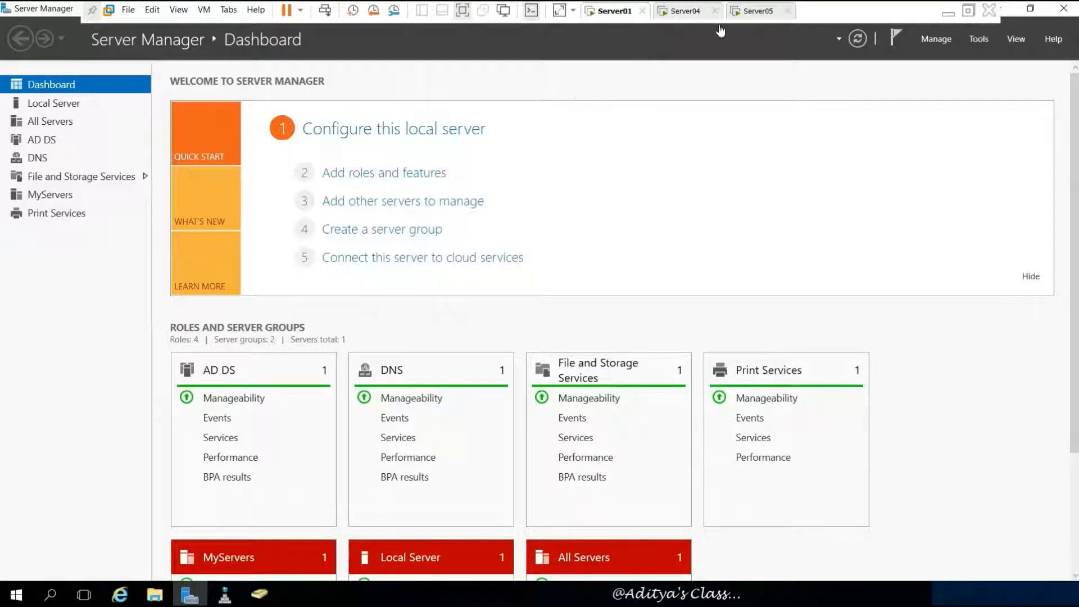
- Connect Server01's DNS Manager to the Server04 DNS server and expand its folders
{"action": "left_click", "coordinate": [225, 594]}
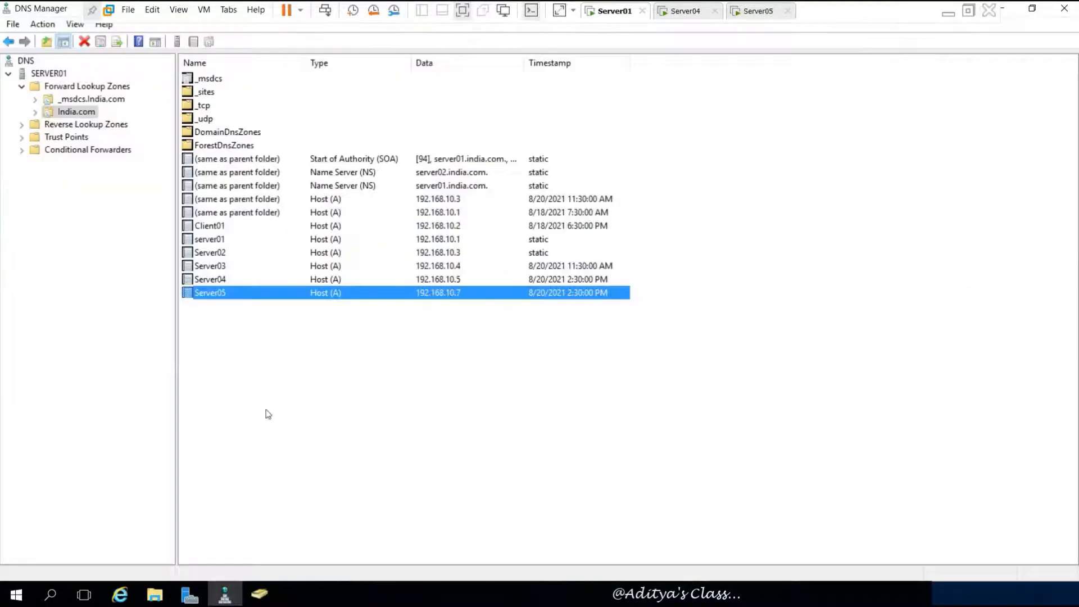
{"action": "left_click", "coordinate": [21, 86]}
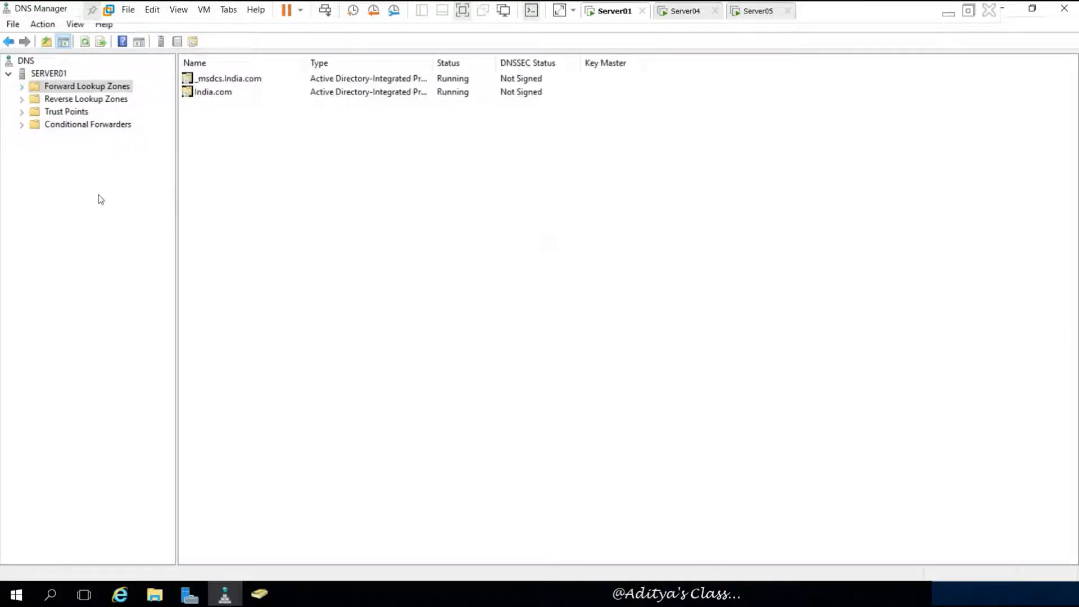
{"action": "left_click", "coordinate": [52, 74]}
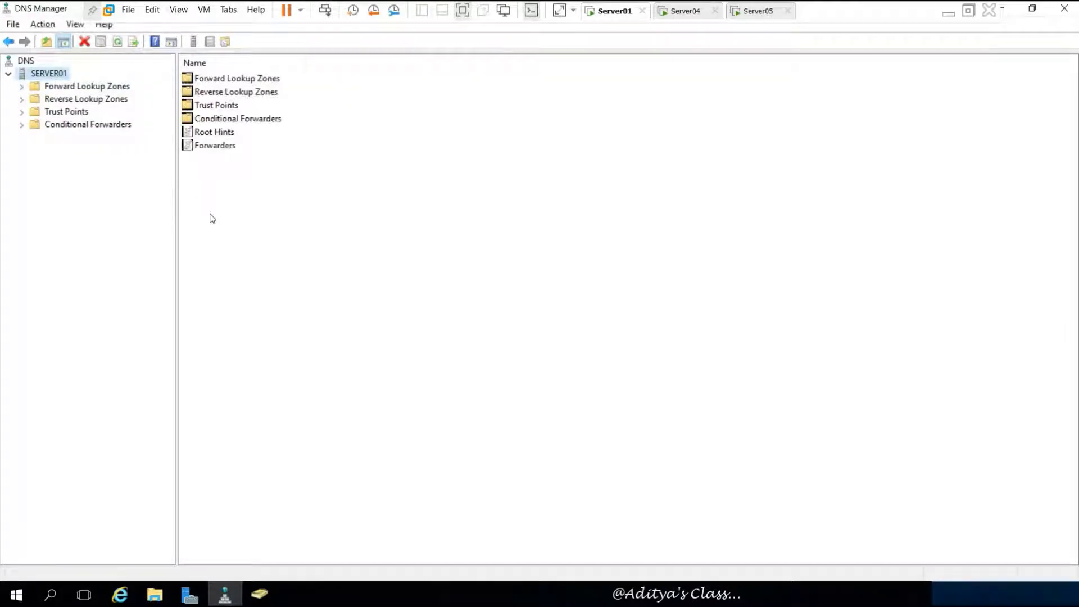
{"action": "left_click", "coordinate": [28, 62]}
{"action": "right_click", "coordinate": [28, 62]}
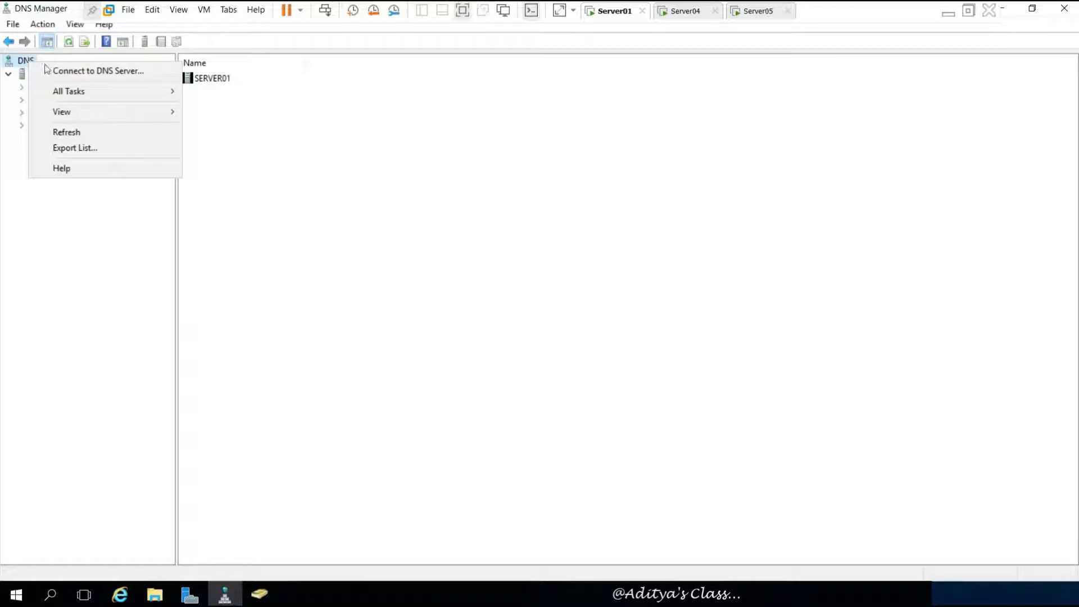
{"action": "left_click", "coordinate": [113, 71]}
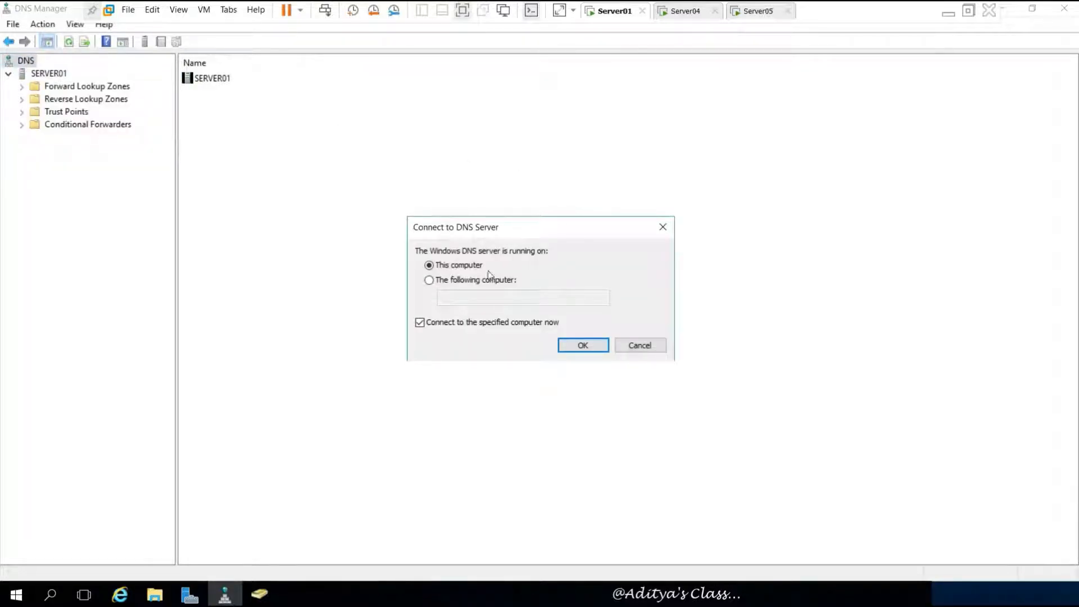
{"action": "left_click", "coordinate": [439, 285]}
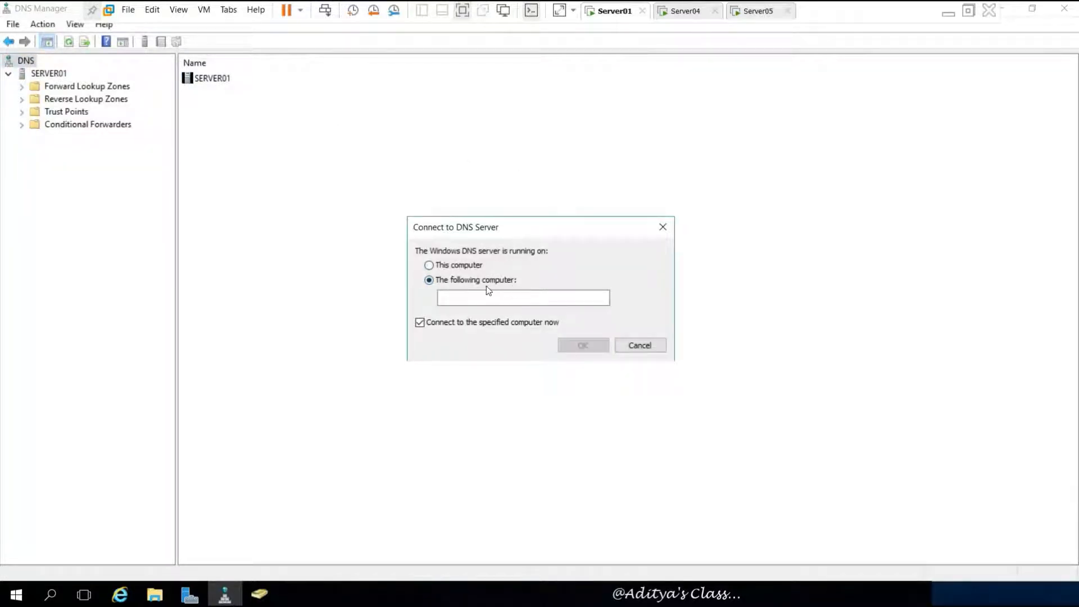
{"action": "left_click", "coordinate": [487, 297]}
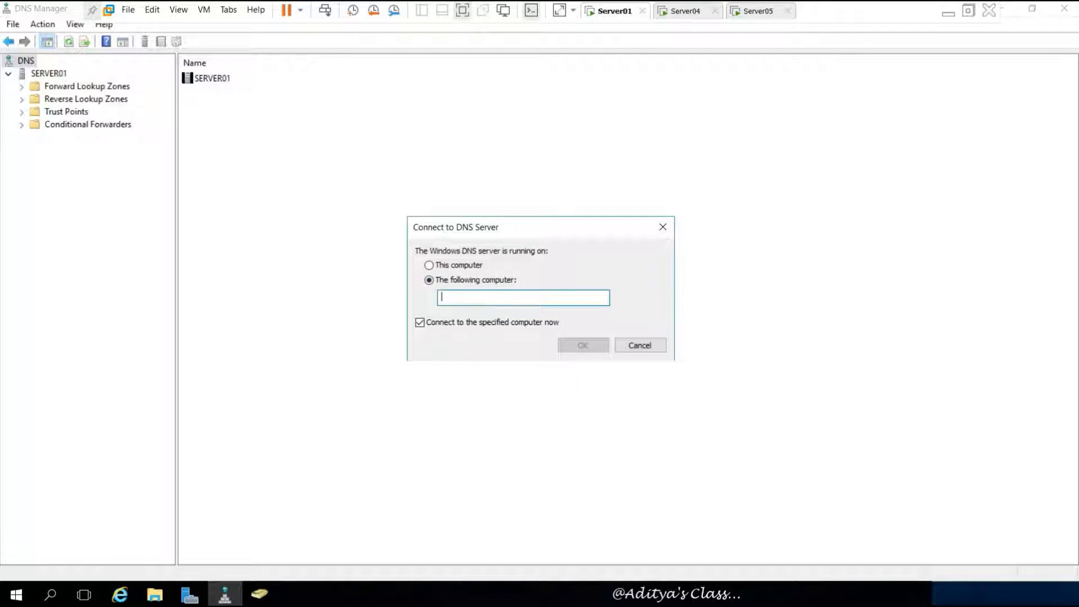
{"action": "type", "text": "Server"}
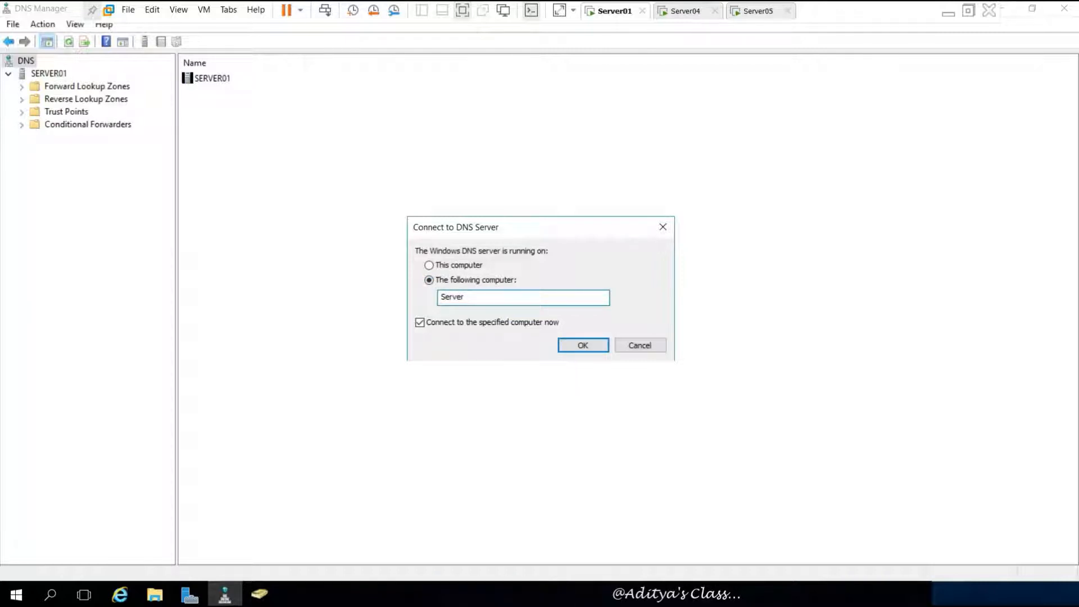
{"action": "type", "text": "04"}
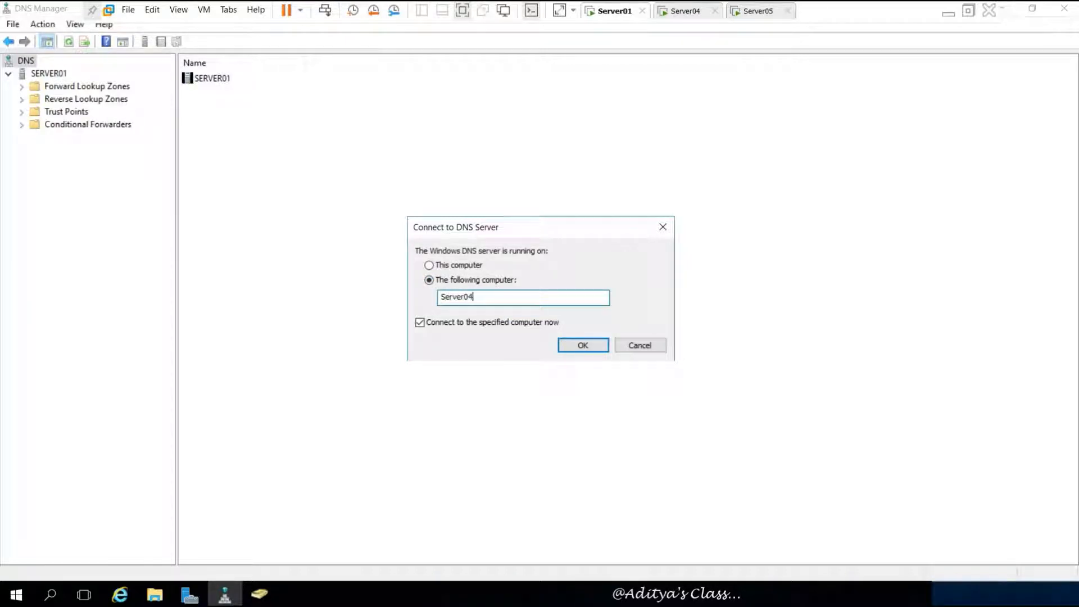
{"action": "left_click", "coordinate": [581, 344]}
{"action": "left_click", "coordinate": [48, 138]}
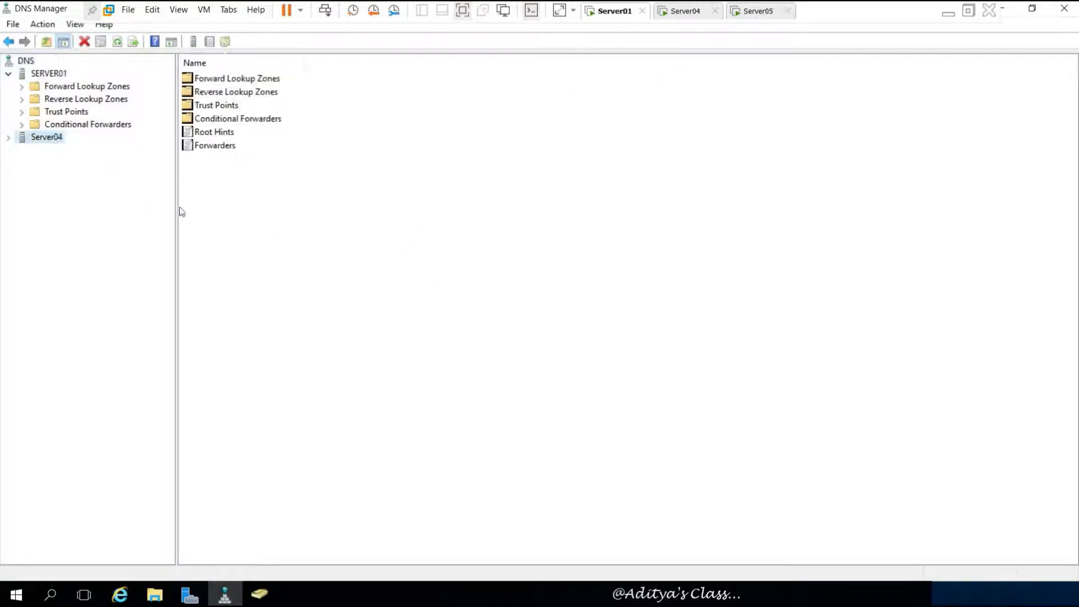
{"action": "left_click", "coordinate": [9, 137]}
{"action": "left_click", "coordinate": [68, 149]}
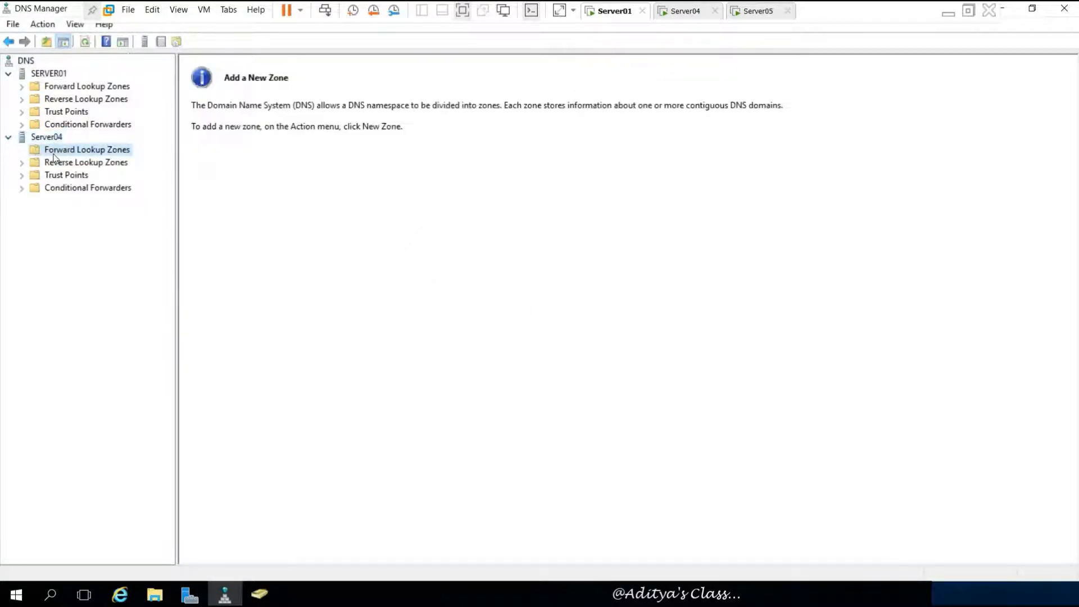
- Start another Connect to DNS Server request, entering Server05 as the computer
{"action": "left_click", "coordinate": [26, 60]}
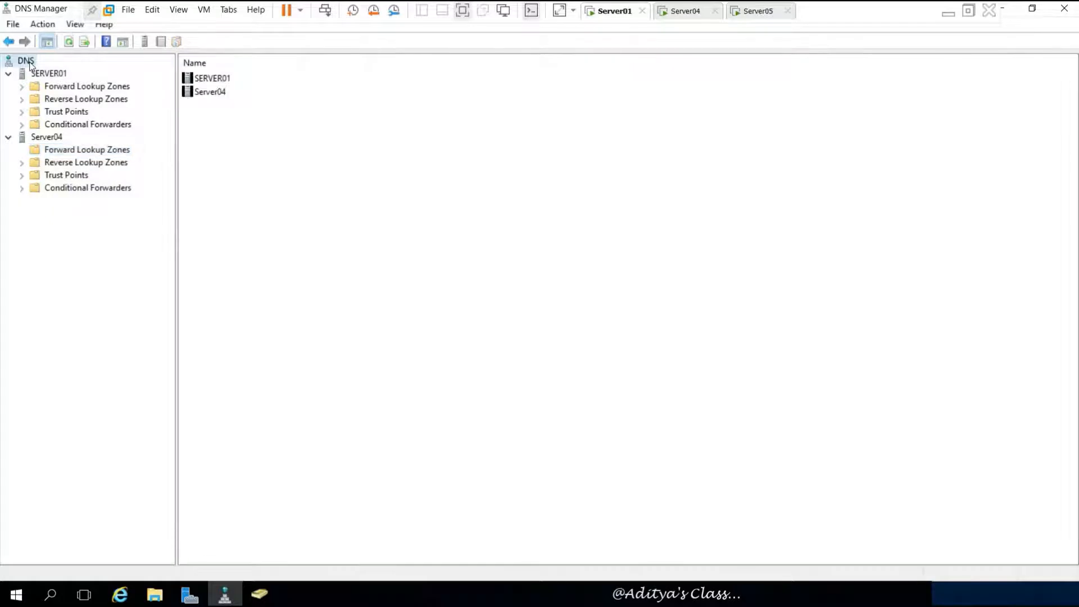
{"action": "right_click", "coordinate": [28, 61]}
{"action": "left_click", "coordinate": [73, 72]}
{"action": "left_click", "coordinate": [468, 281]}
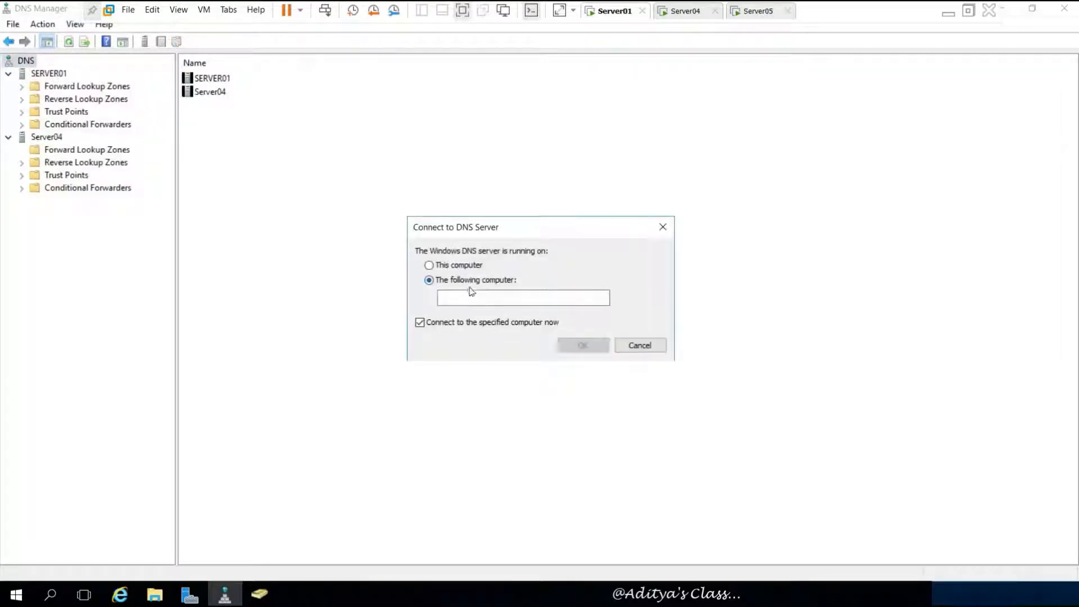
{"action": "left_click", "coordinate": [470, 298]}
{"action": "type", "text": "S"}
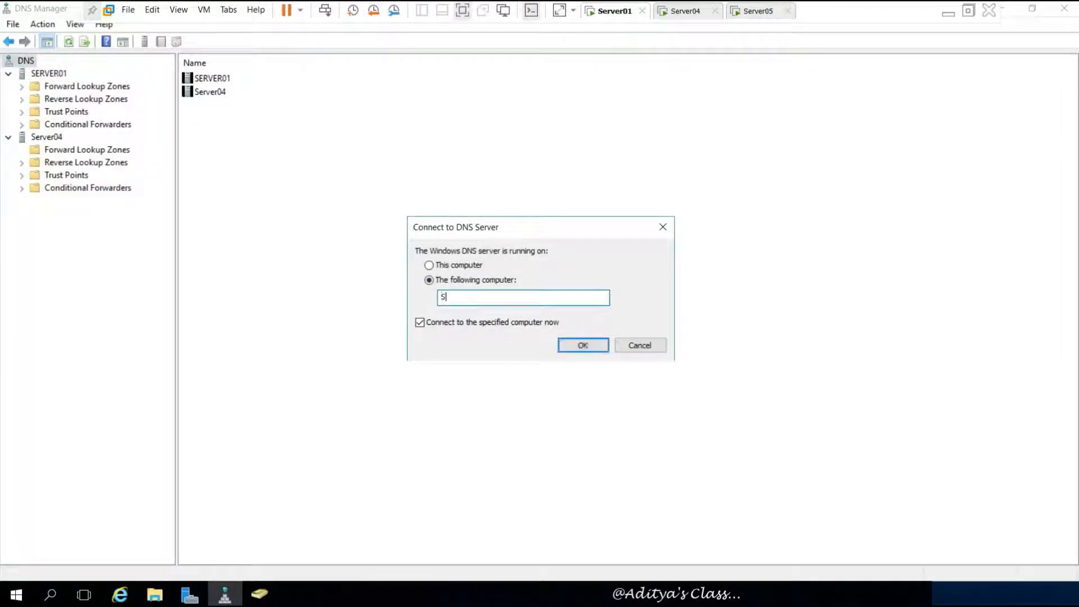
{"action": "type", "text": "erver05"}
- Connect the DNS console to Server05 and browse its folders alongside SERVER01 and Server04
{"action": "left_click", "coordinate": [578, 344]}
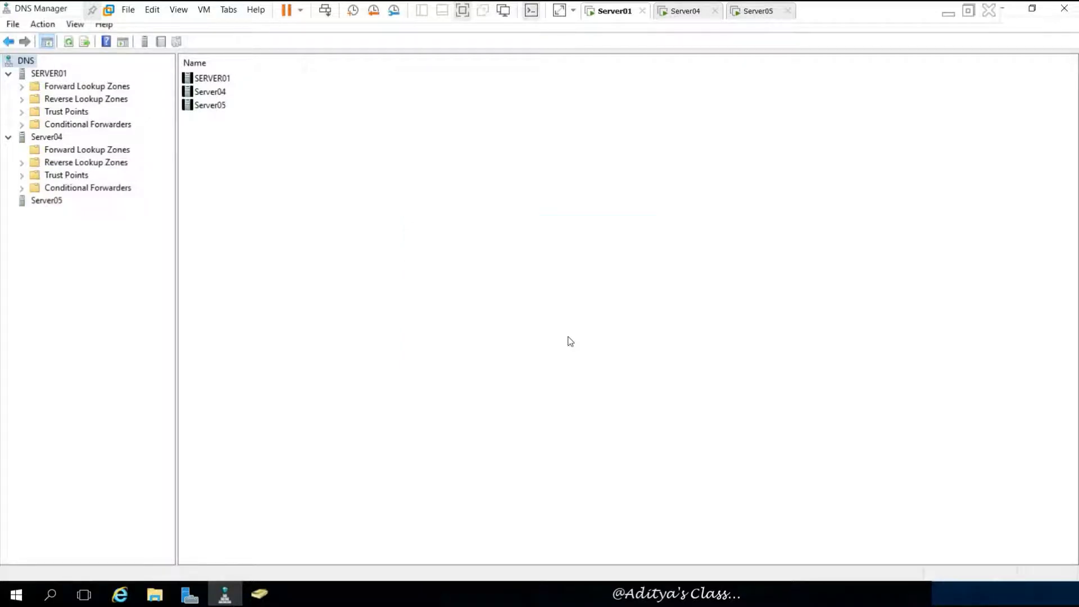
{"action": "left_click", "coordinate": [35, 202]}
{"action": "left_click", "coordinate": [8, 201]}
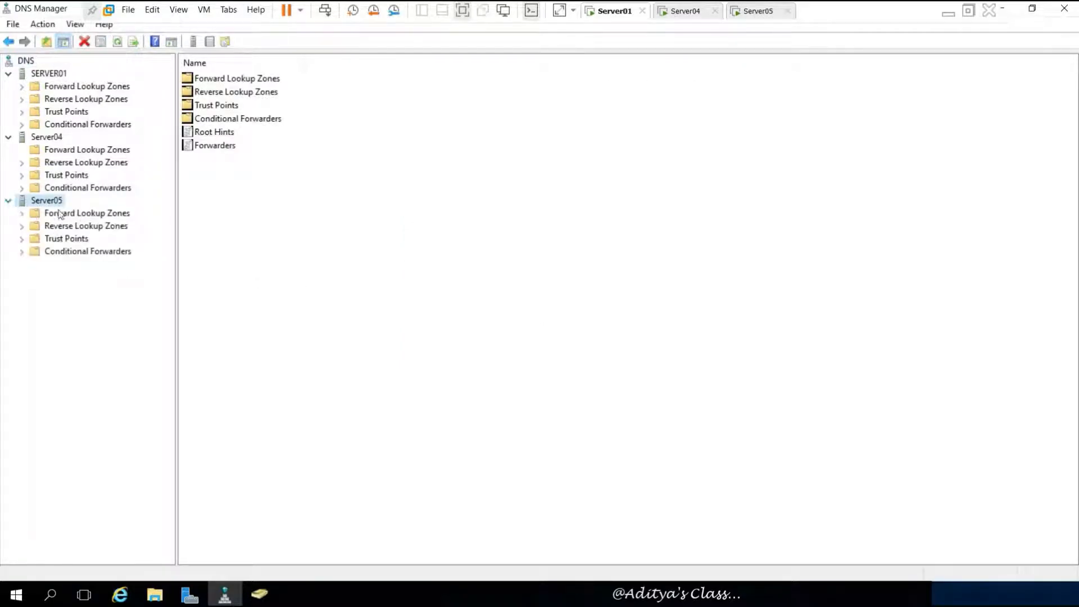
{"action": "left_click", "coordinate": [35, 215]}
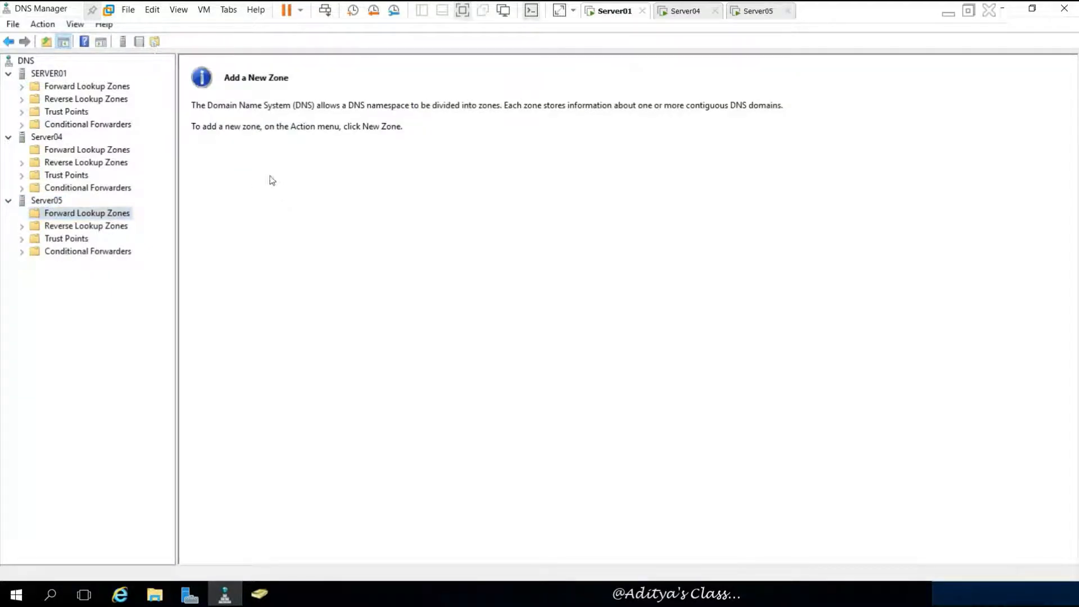
{"action": "left_click", "coordinate": [56, 73]}
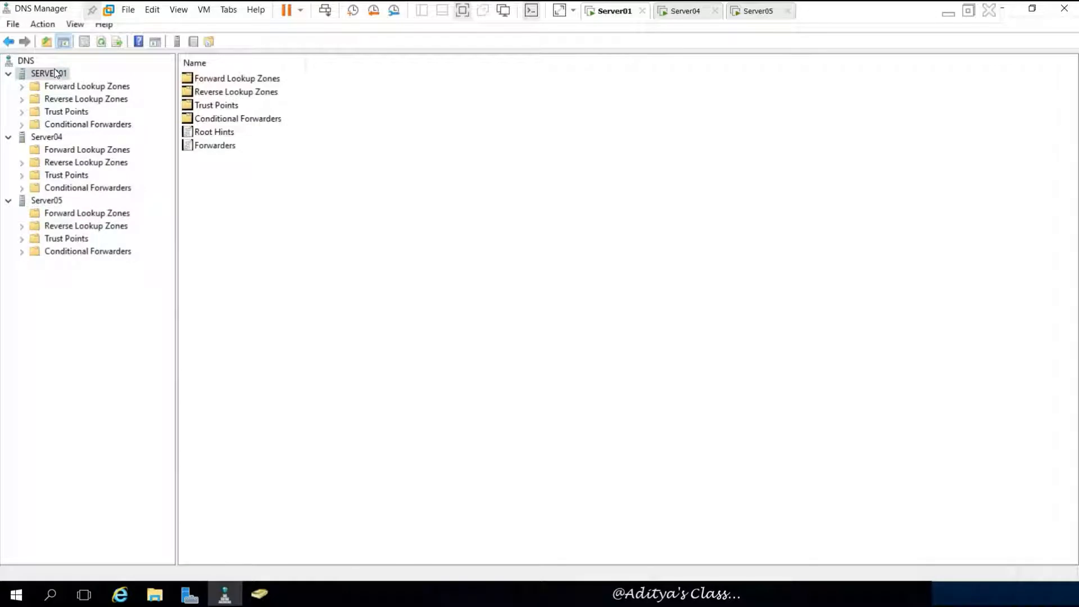
{"action": "left_click", "coordinate": [50, 138]}
{"action": "left_click", "coordinate": [45, 201]}
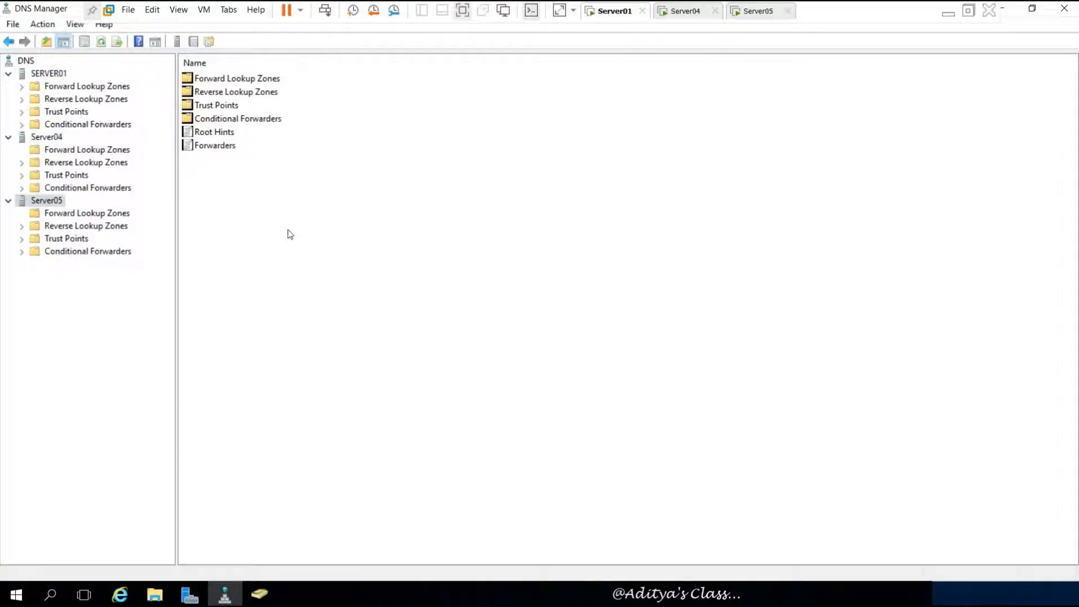
{"action": "left_click", "coordinate": [50, 74]}
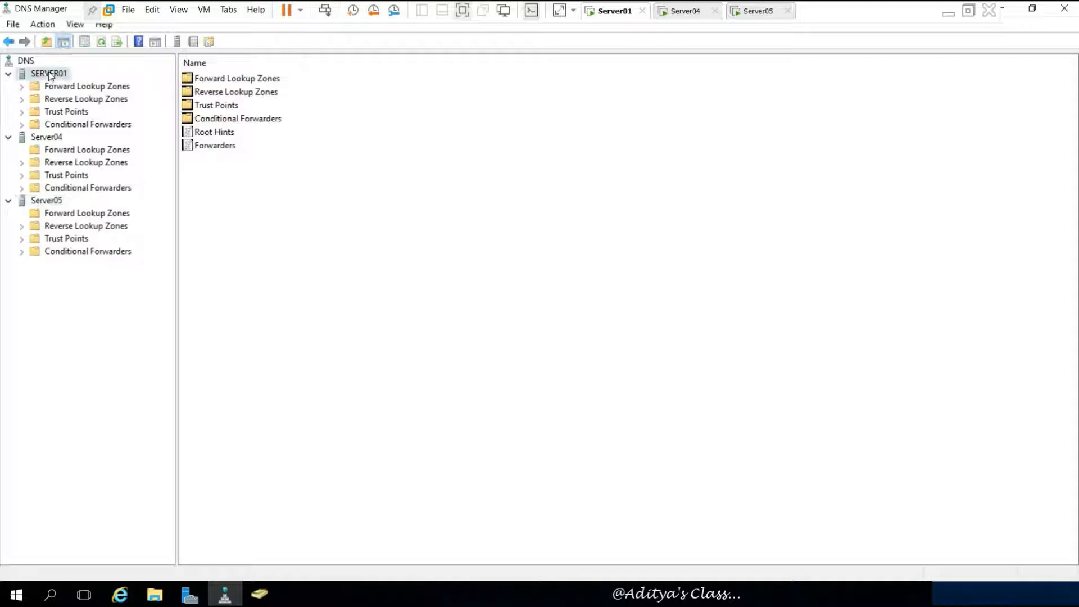
- Review India.com's properties and zone type on SERVER01, leaving it a primary zone
{"action": "left_click", "coordinate": [22, 87]}
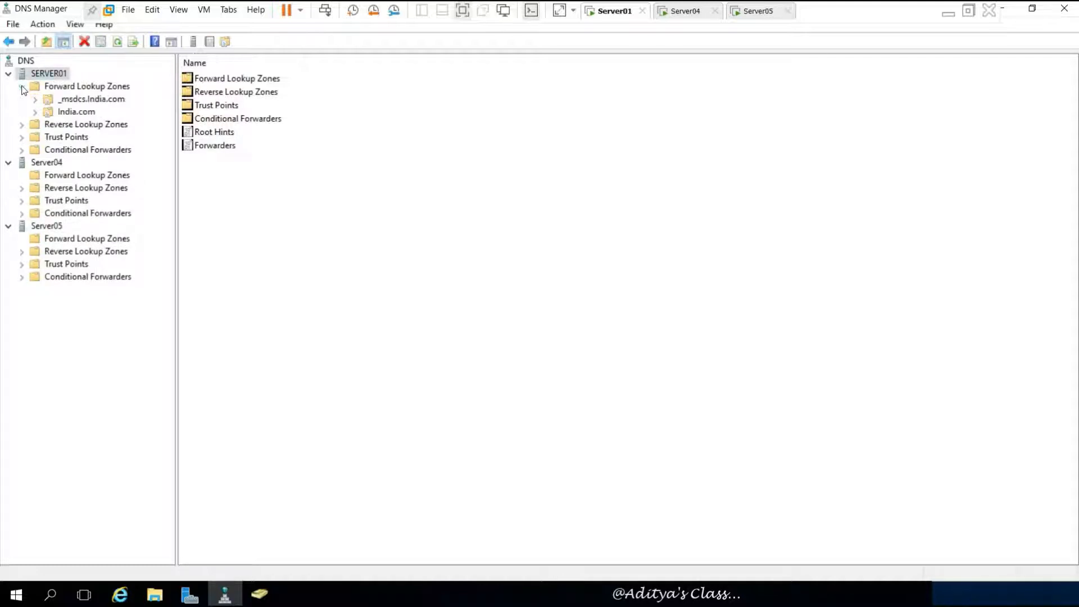
{"action": "left_click", "coordinate": [77, 112]}
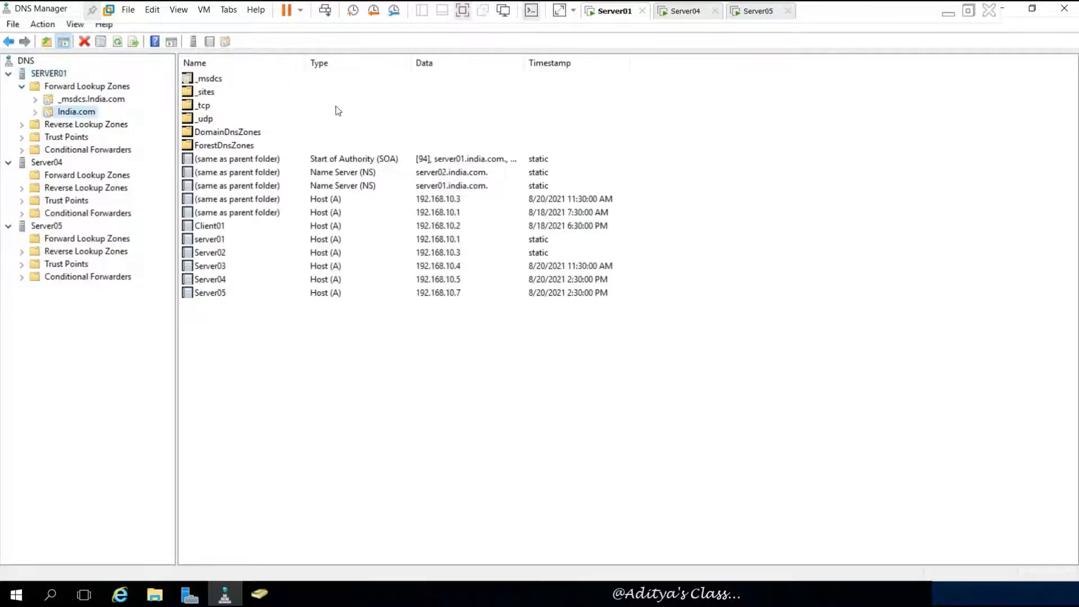
{"action": "right_click", "coordinate": [64, 112]}
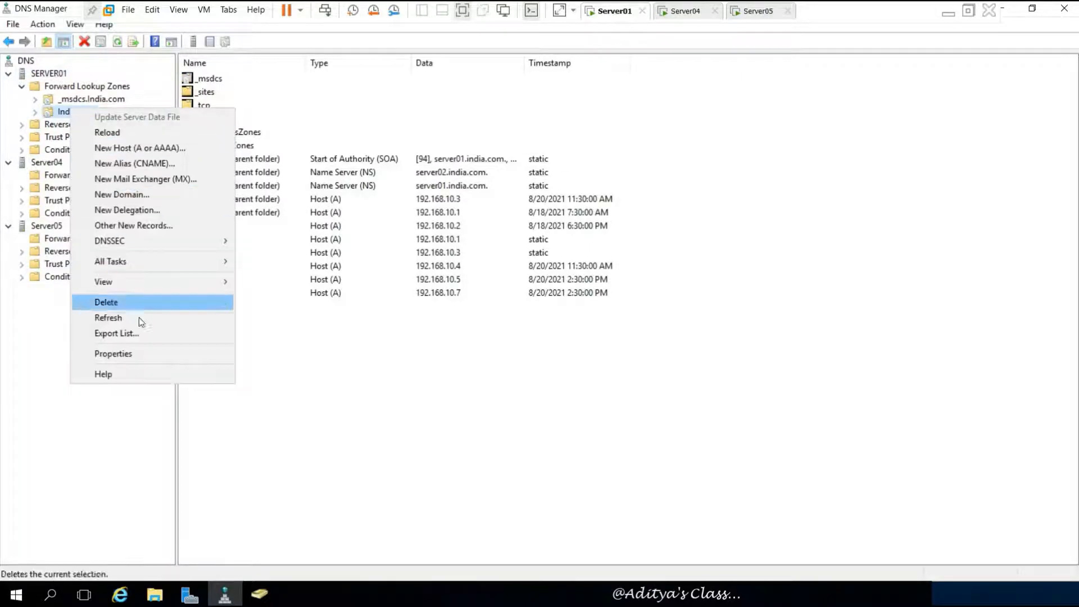
{"action": "left_click", "coordinate": [150, 353]}
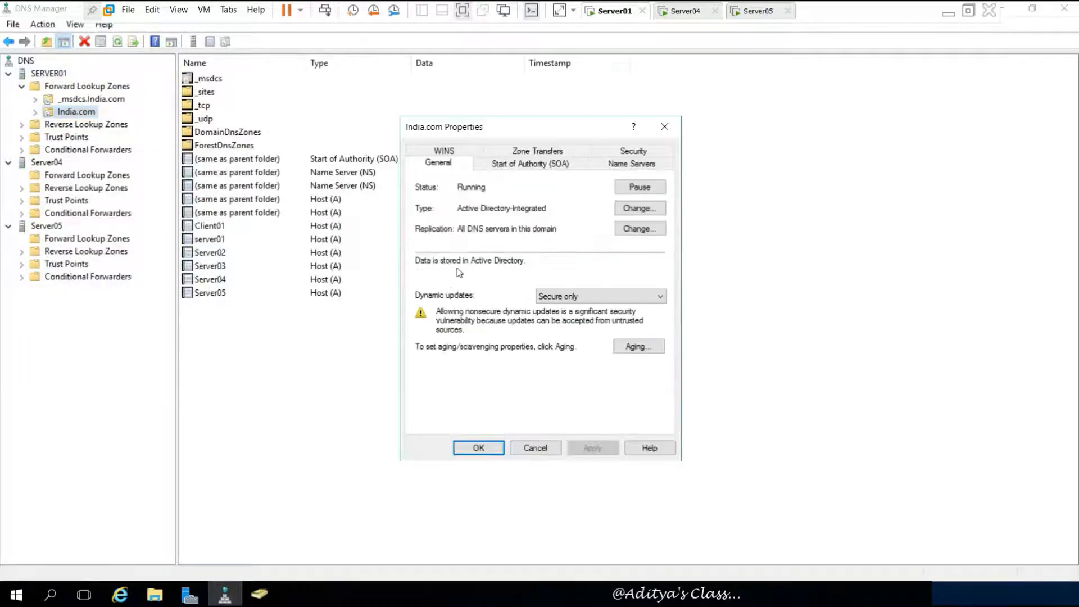
{"action": "left_click", "coordinate": [624, 209]}
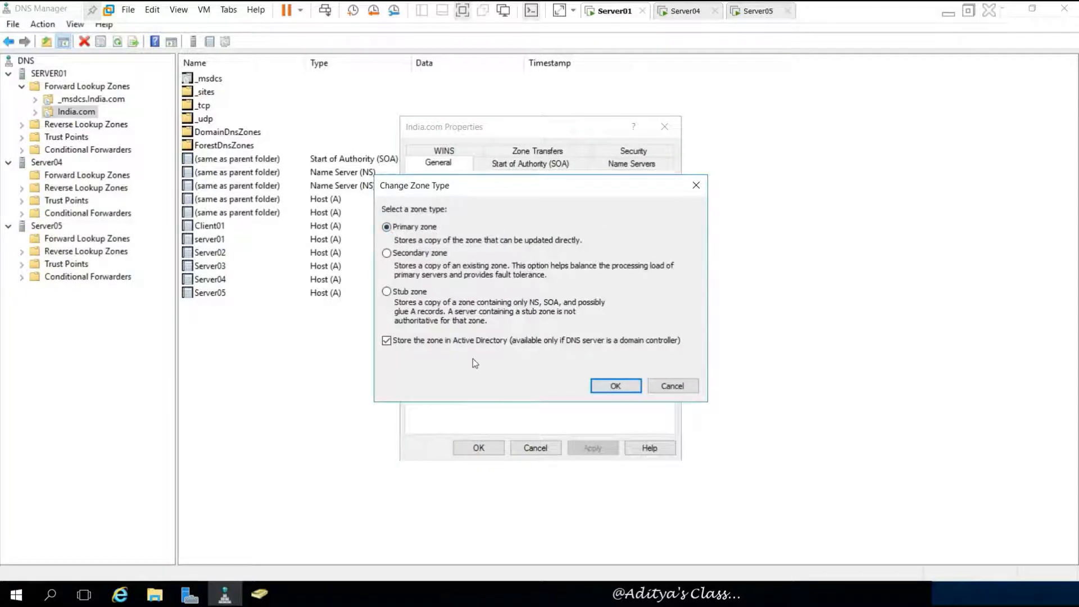
{"action": "left_click", "coordinate": [608, 386]}
{"action": "left_click", "coordinate": [481, 447]}
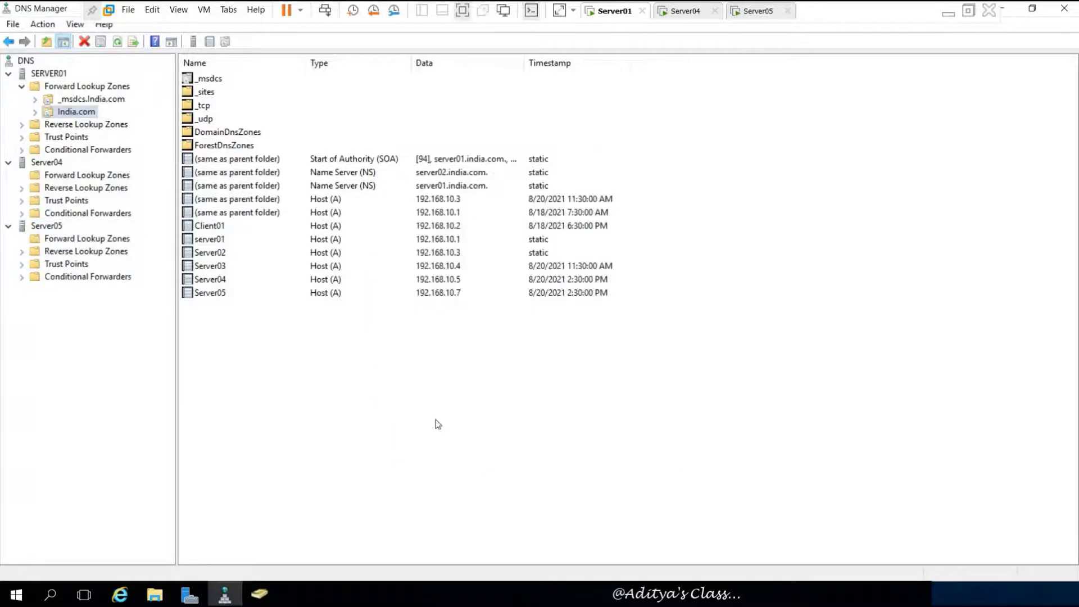
{"action": "left_click", "coordinate": [22, 86]}
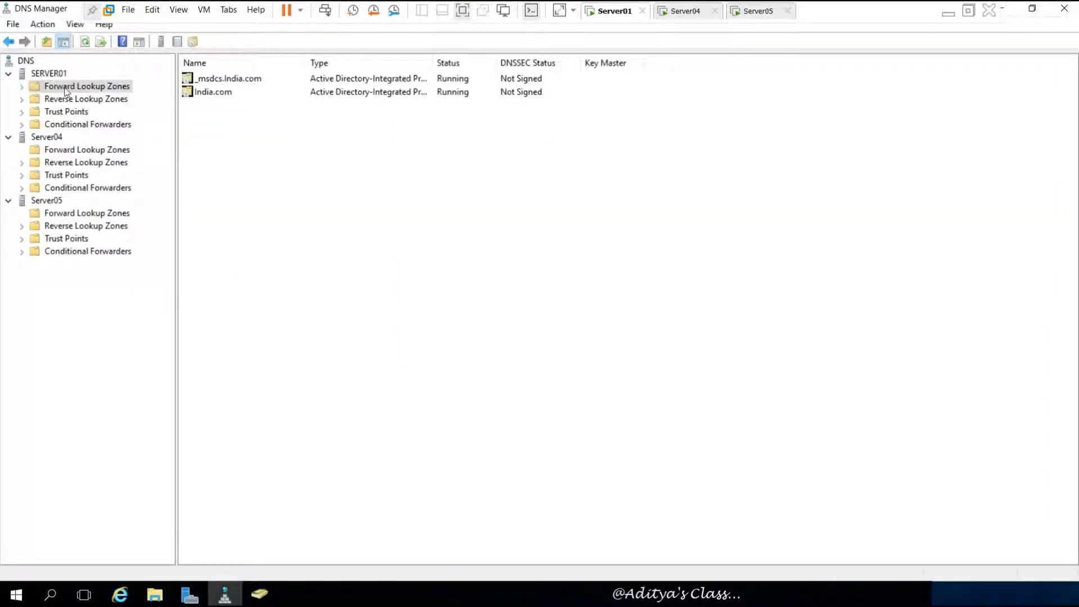
- Create primary forward zone Zone1.com on SERVER01, not AD-stored, with default file and update settings
{"action": "right_click", "coordinate": [112, 89]}
{"action": "left_click", "coordinate": [160, 92]}
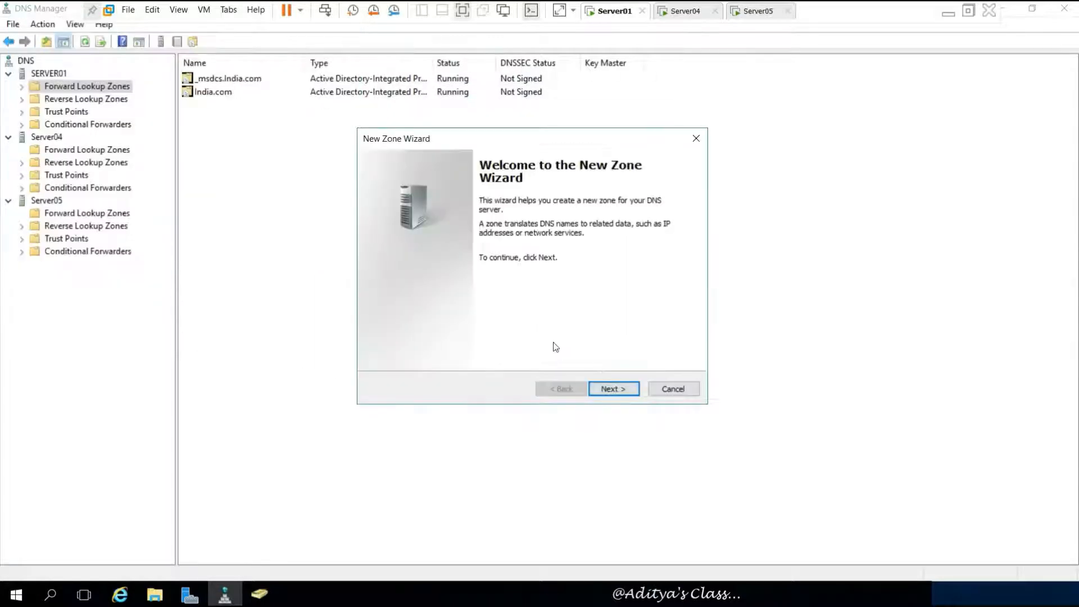
{"action": "left_click", "coordinate": [613, 388]}
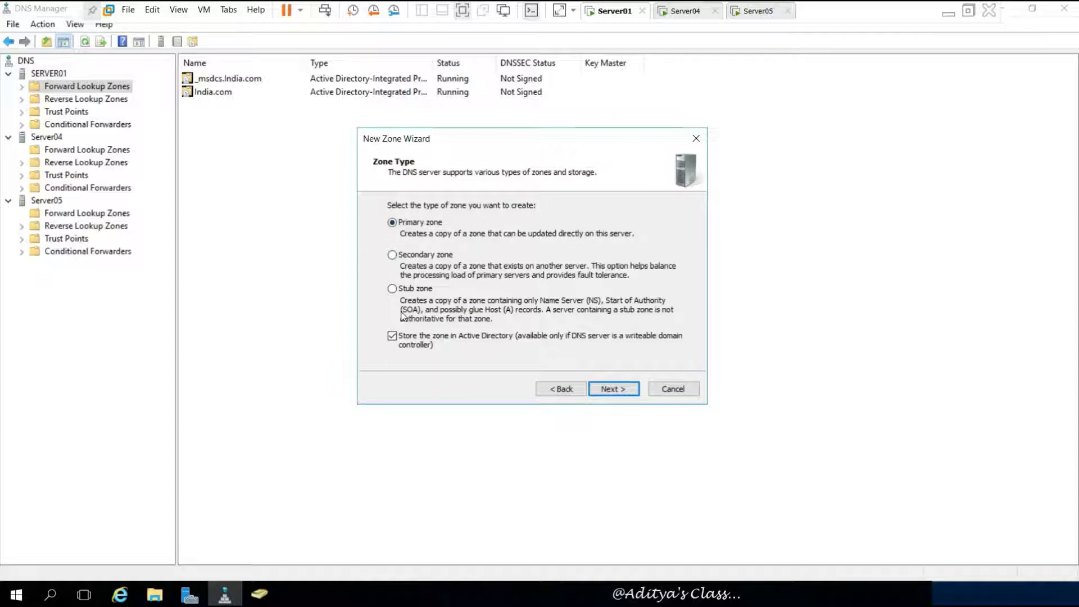
{"action": "left_click", "coordinate": [392, 337]}
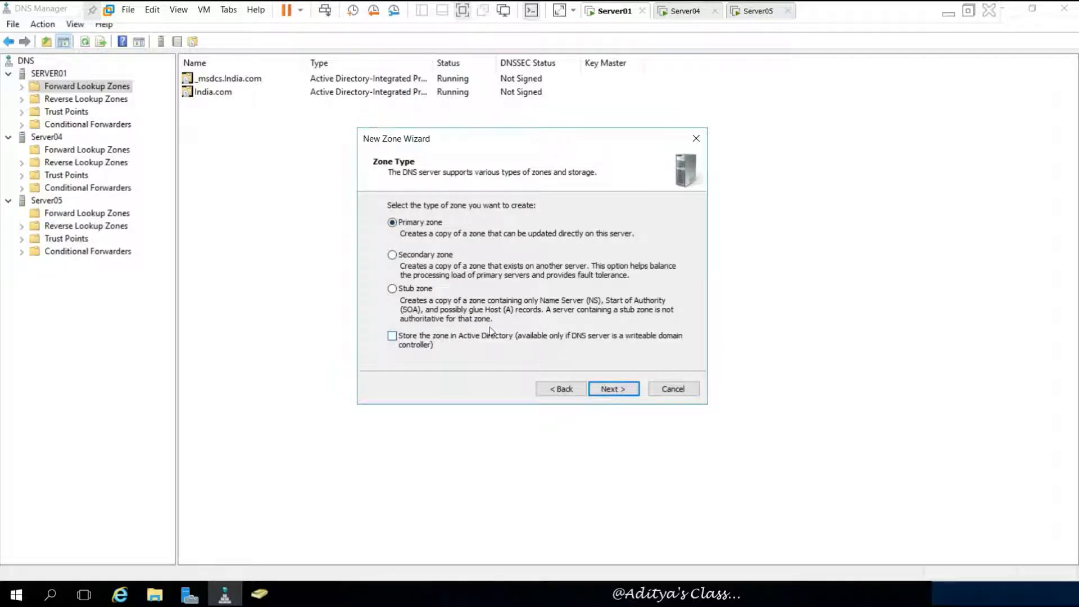
{"action": "left_click", "coordinate": [614, 388]}
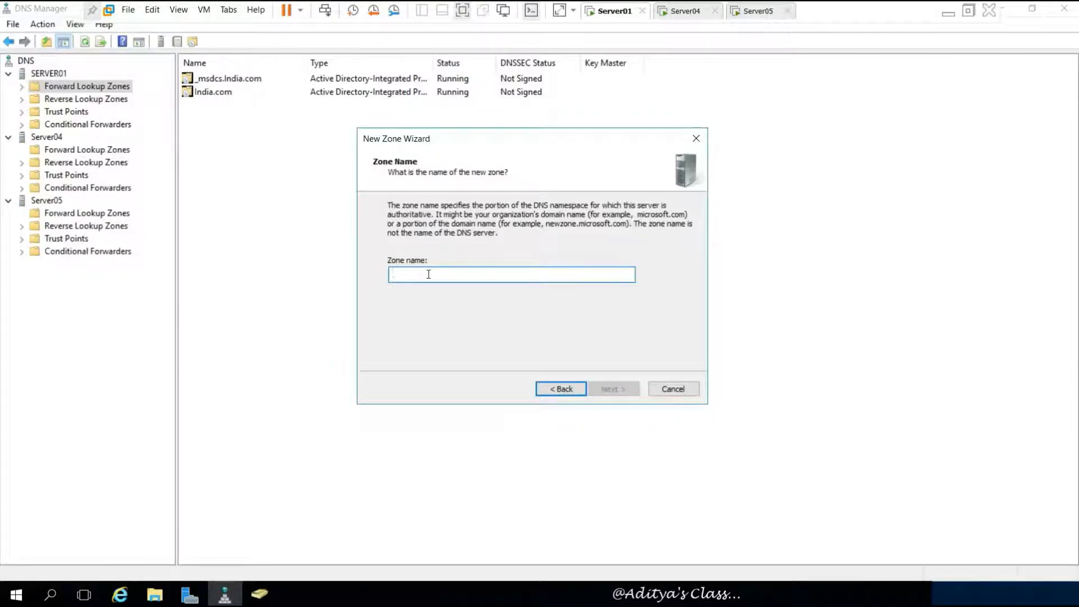
{"action": "type", "text": "Zone1."}
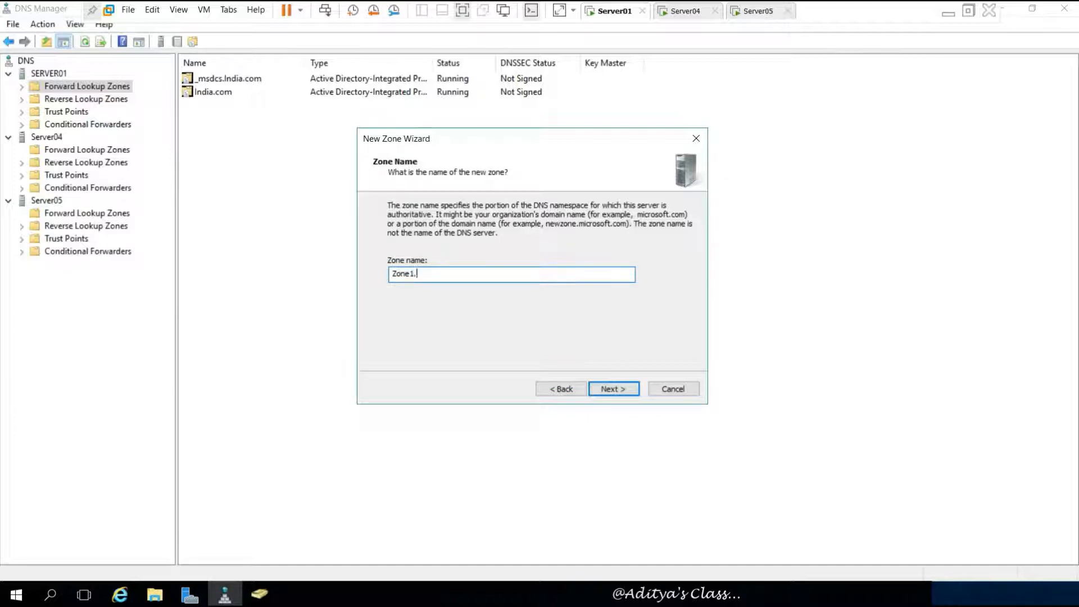
{"action": "type", "text": "com"}
{"action": "left_click", "coordinate": [612, 390]}
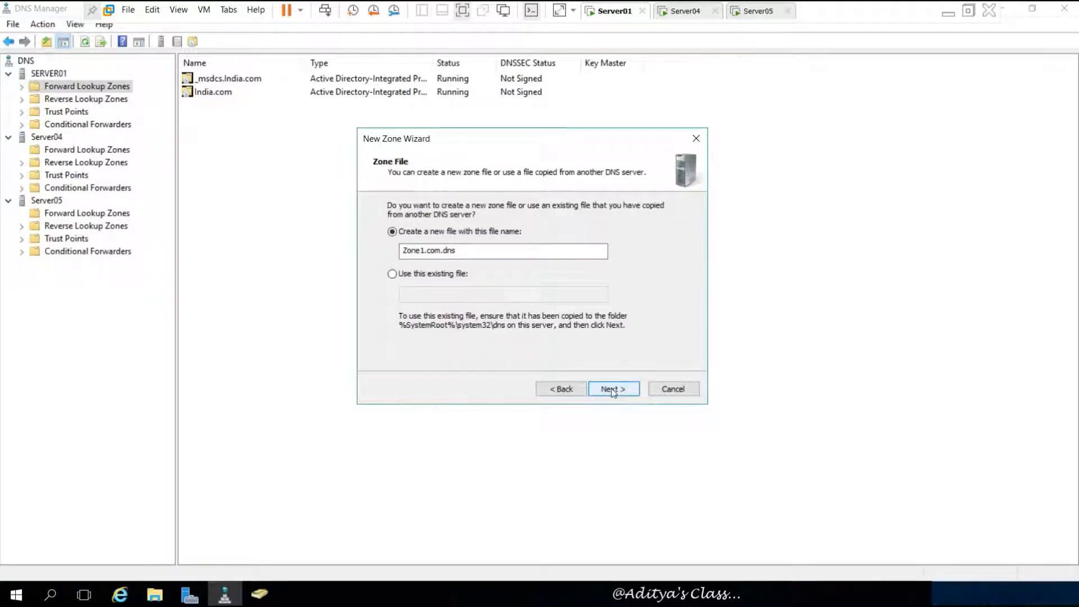
{"action": "left_click", "coordinate": [613, 390]}
{"action": "left_click", "coordinate": [613, 390]}
{"action": "left_click", "coordinate": [613, 390]}
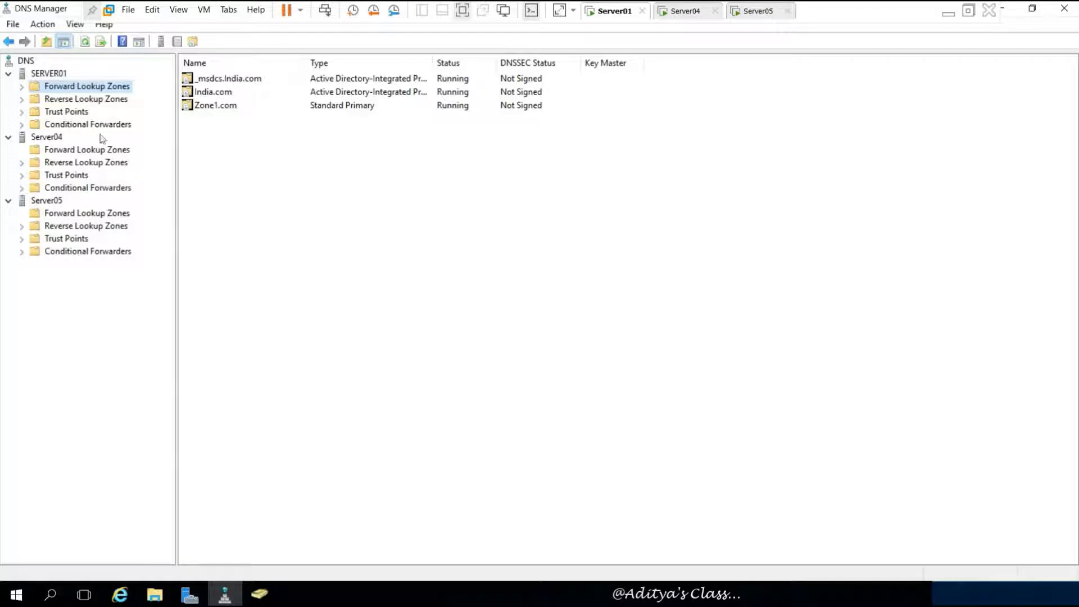
{"action": "left_click", "coordinate": [21, 86]}
- Add host record Pc001 at 192.168.10.101 to Zone1.com
{"action": "left_click", "coordinate": [78, 126]}
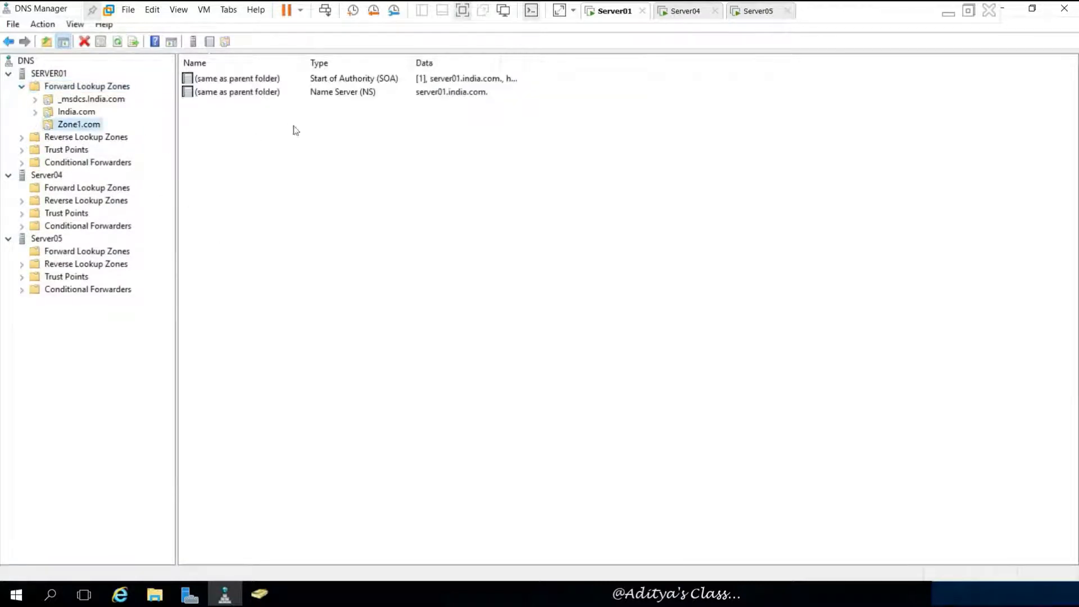
{"action": "left_click", "coordinate": [349, 79]}
{"action": "left_click", "coordinate": [342, 93]}
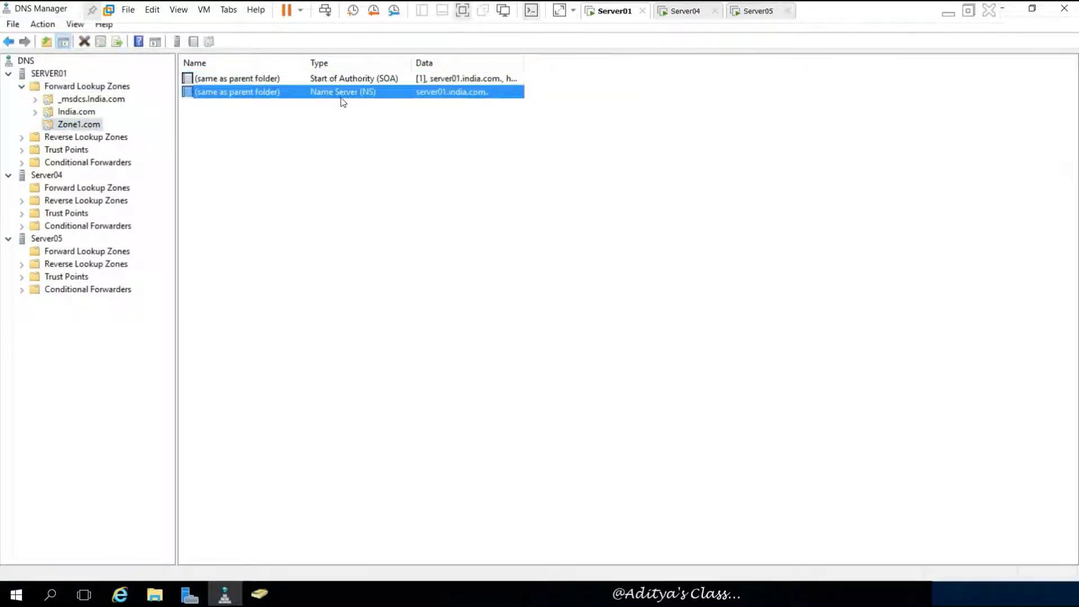
{"action": "right_click", "coordinate": [92, 127]}
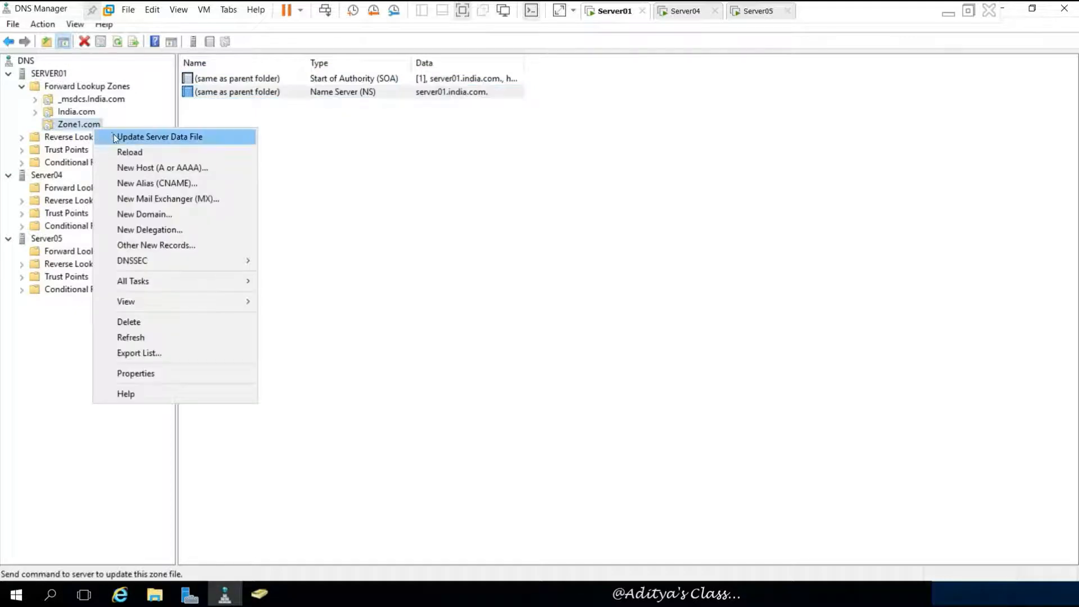
{"action": "left_click", "coordinate": [185, 169]}
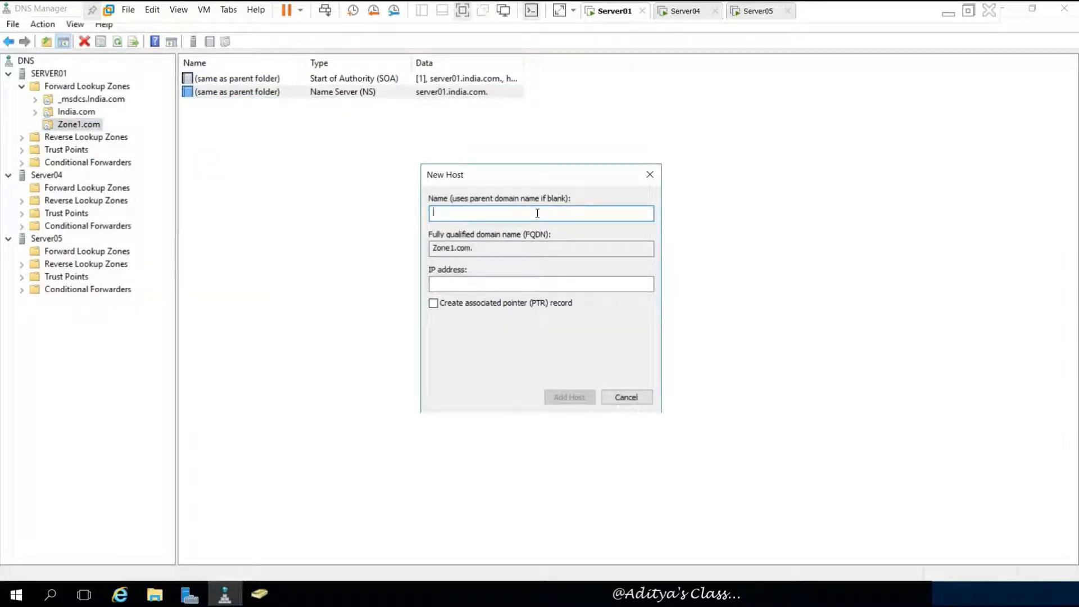
{"action": "type", "text": "Pc001"}
{"action": "left_click", "coordinate": [500, 285]}
{"action": "type", "text": "192.168.10.101"}
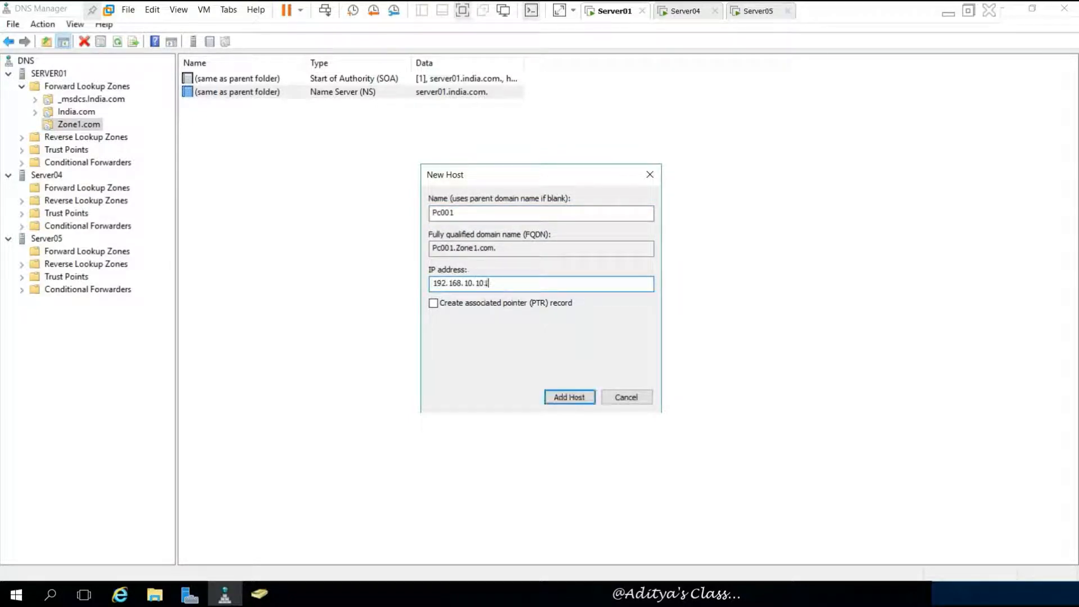
{"action": "left_click", "coordinate": [569, 397]}
{"action": "left_click", "coordinate": [621, 348]}
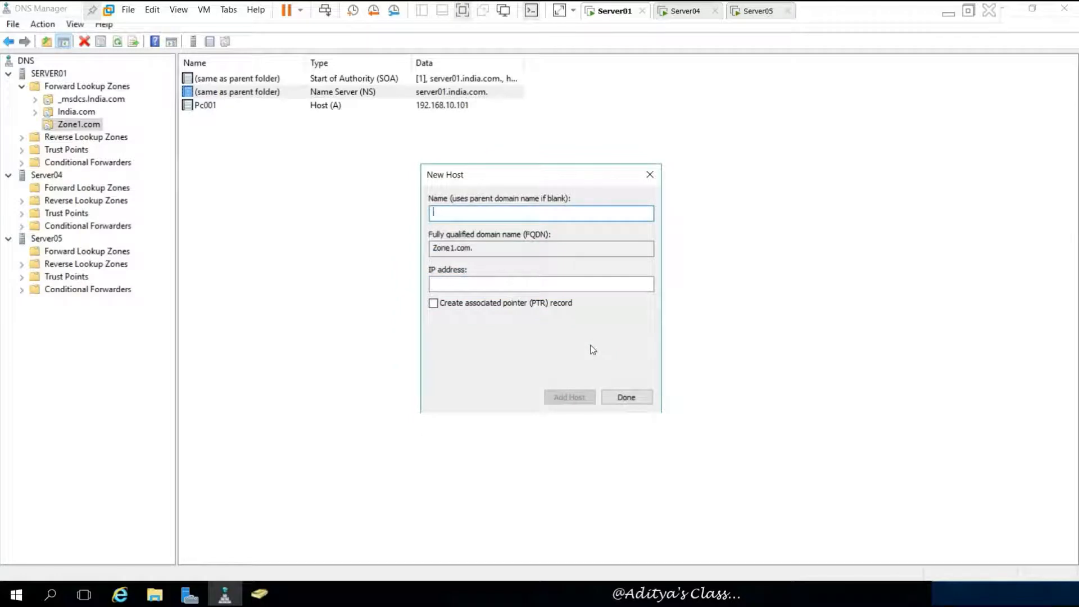
- Add host record Pc002 at 192.168.10.102 and close the New Host dialog
{"action": "type", "text": "Pc002"}
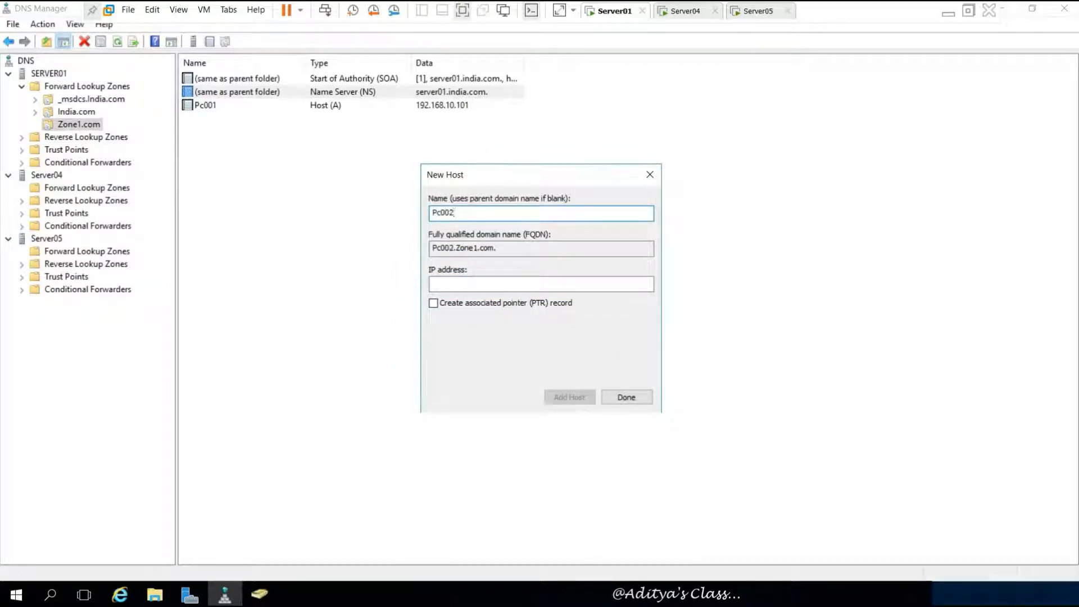
{"action": "key", "text": "Tab"}
{"action": "type", "text": "192.168.10.102"}
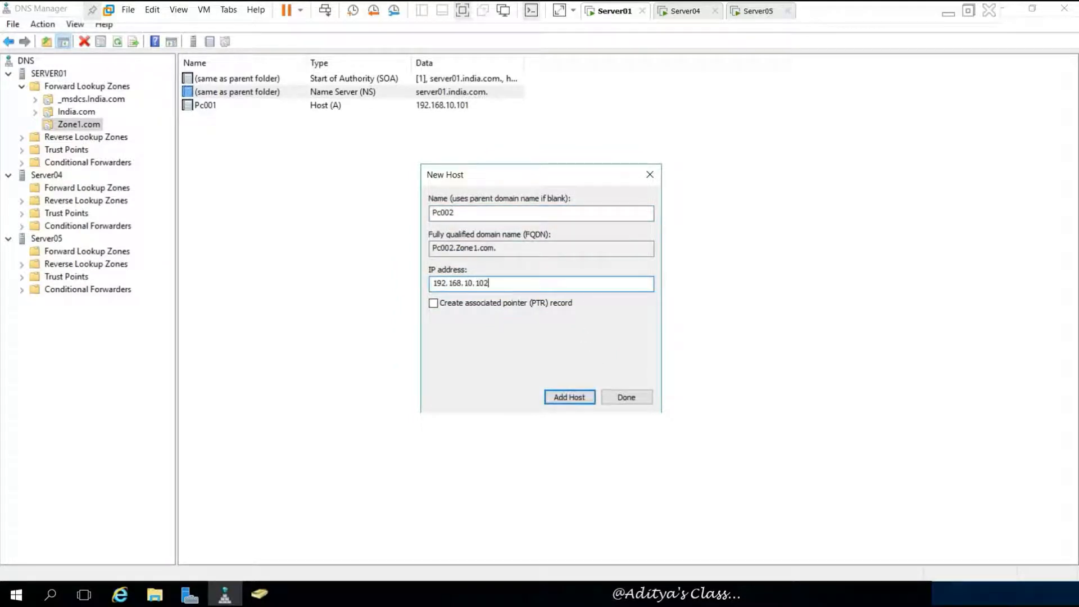
{"action": "left_click", "coordinate": [569, 397]}
{"action": "left_click", "coordinate": [625, 396]}
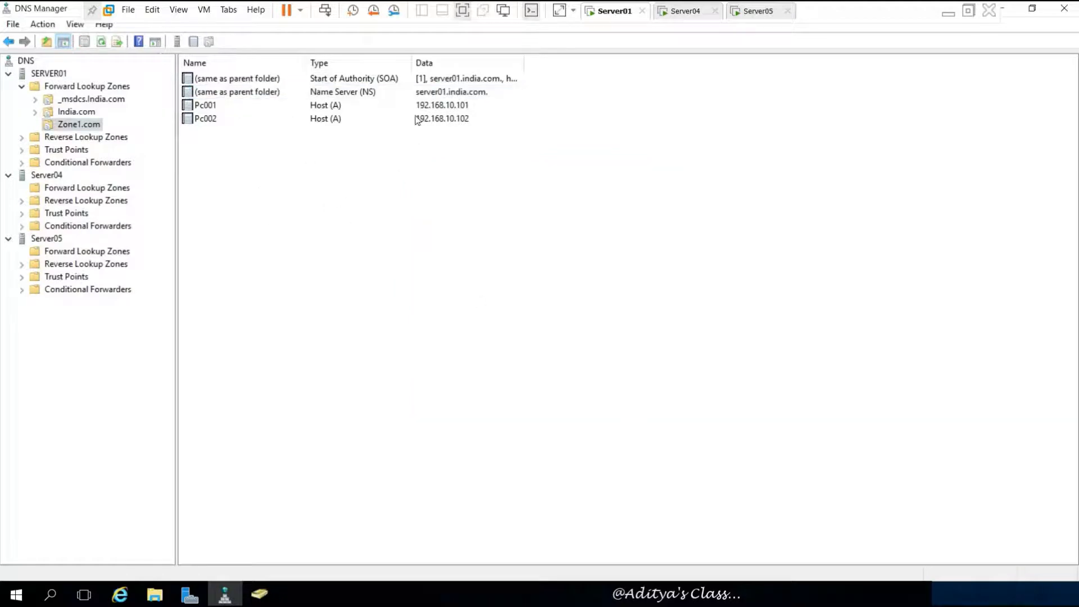
{"action": "right_click", "coordinate": [96, 129]}
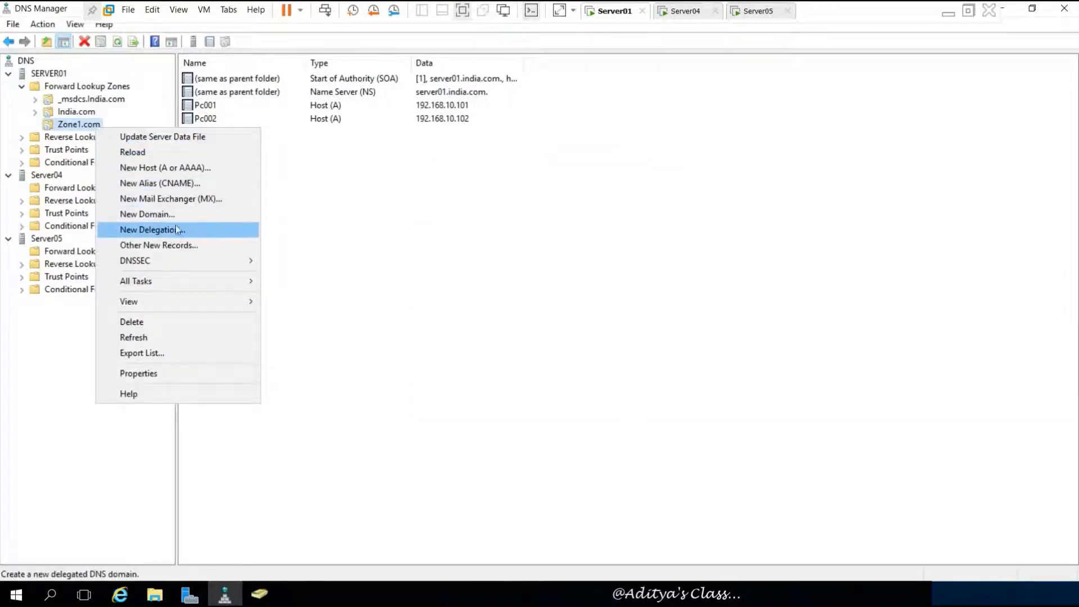
{"action": "left_click", "coordinate": [312, 198]}
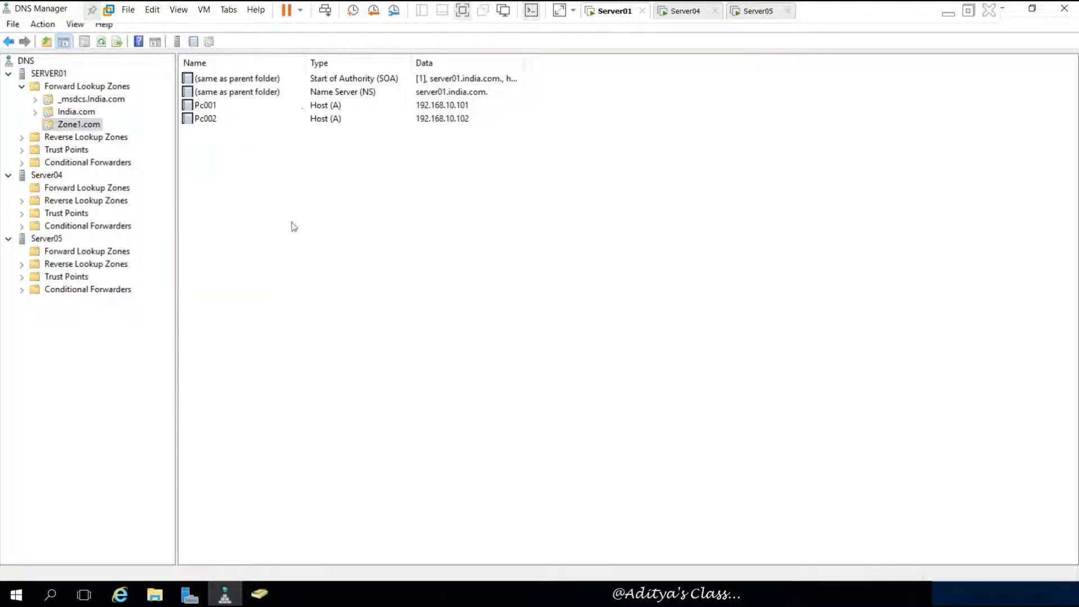
{"action": "key", "text": "super+r"}
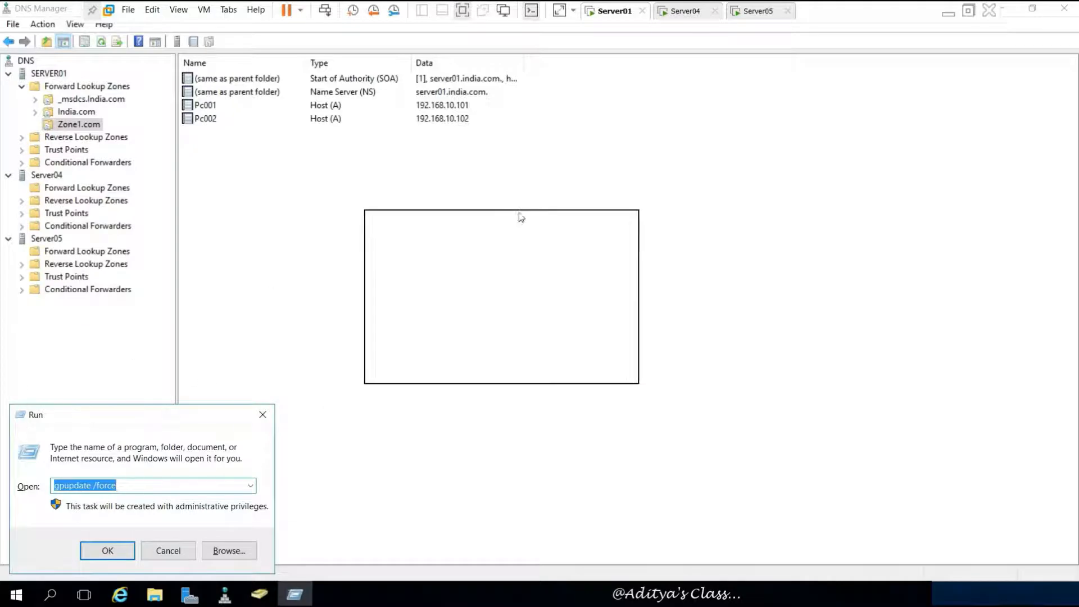
{"action": "type", "text": "cmd"}
{"action": "key", "text": "Return"}
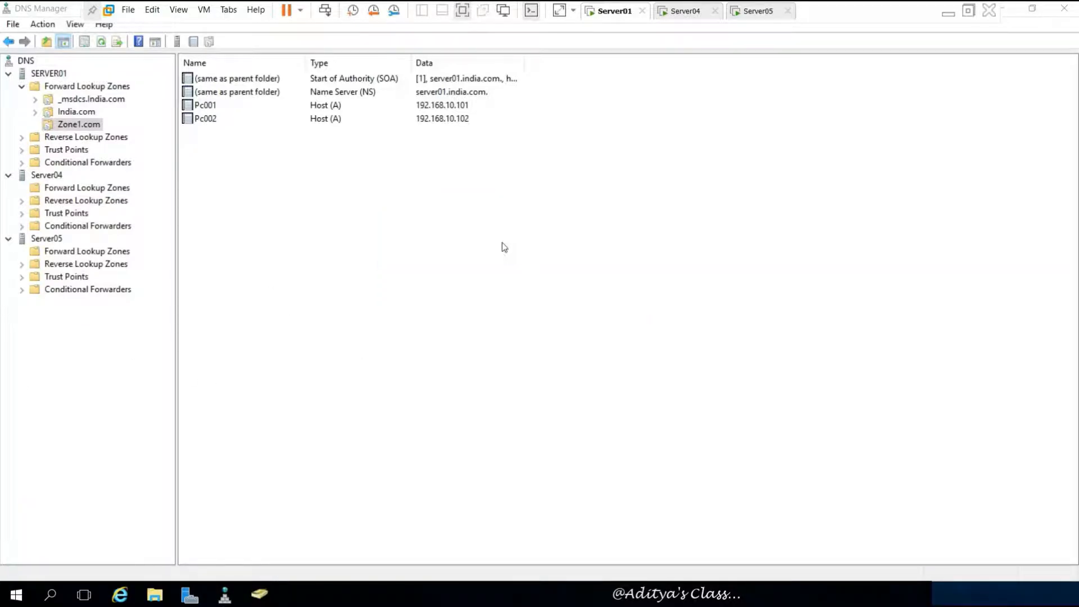
{"action": "left_click_drag", "start_coordinate": [188, 86], "coordinate": [322, 174]}
{"action": "type", "text": "ping pc001"}
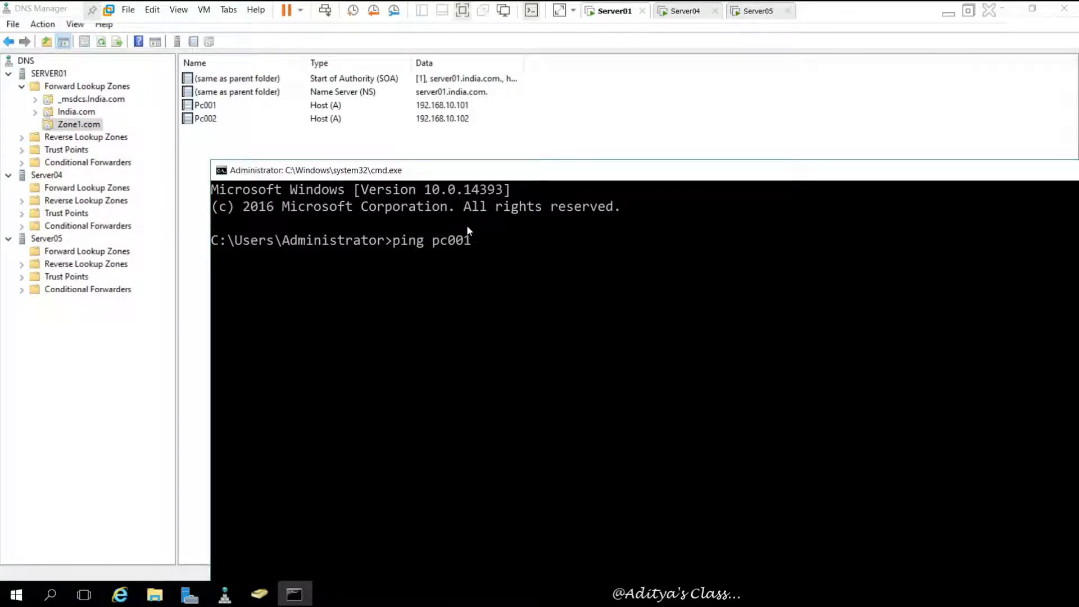
{"action": "type", "text": ".zone1.com"}
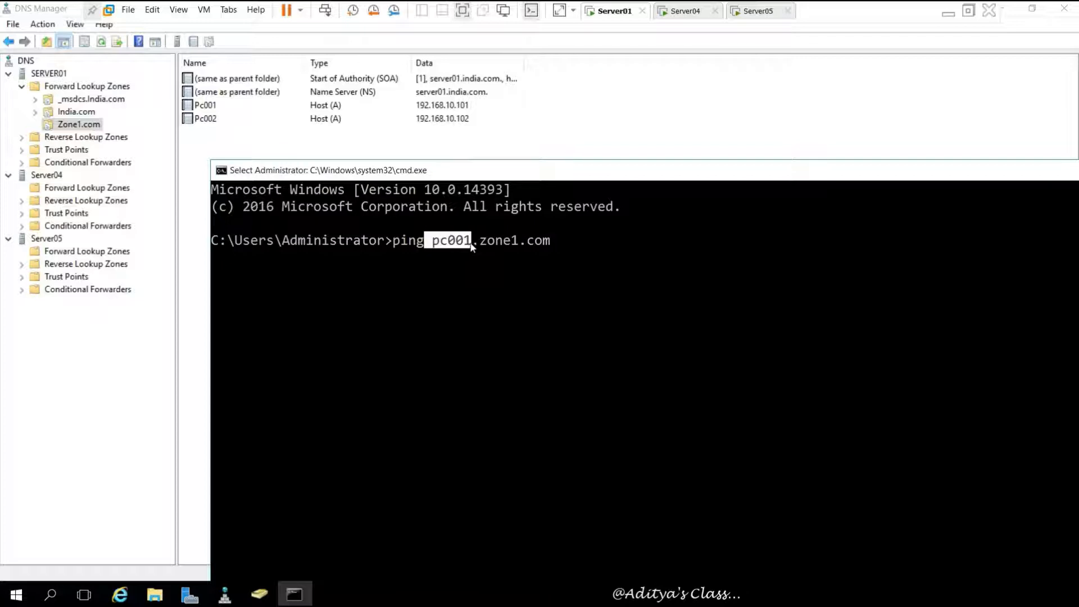
{"action": "left_click_drag", "start_coordinate": [471, 245], "coordinate": [479, 246]}
{"action": "key", "text": "Return"}
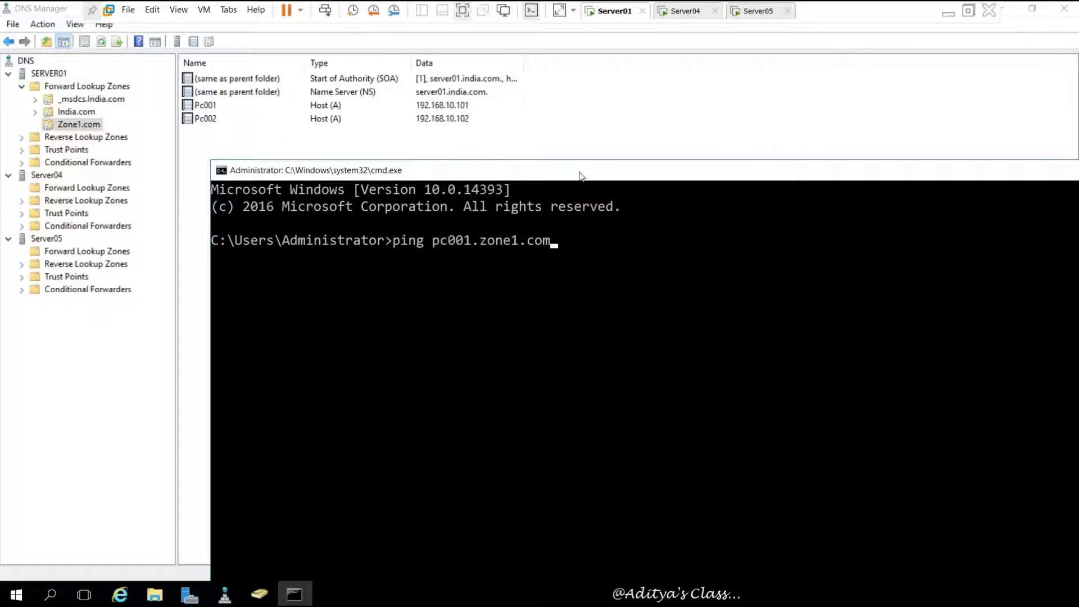
{"action": "key", "text": "Return"}
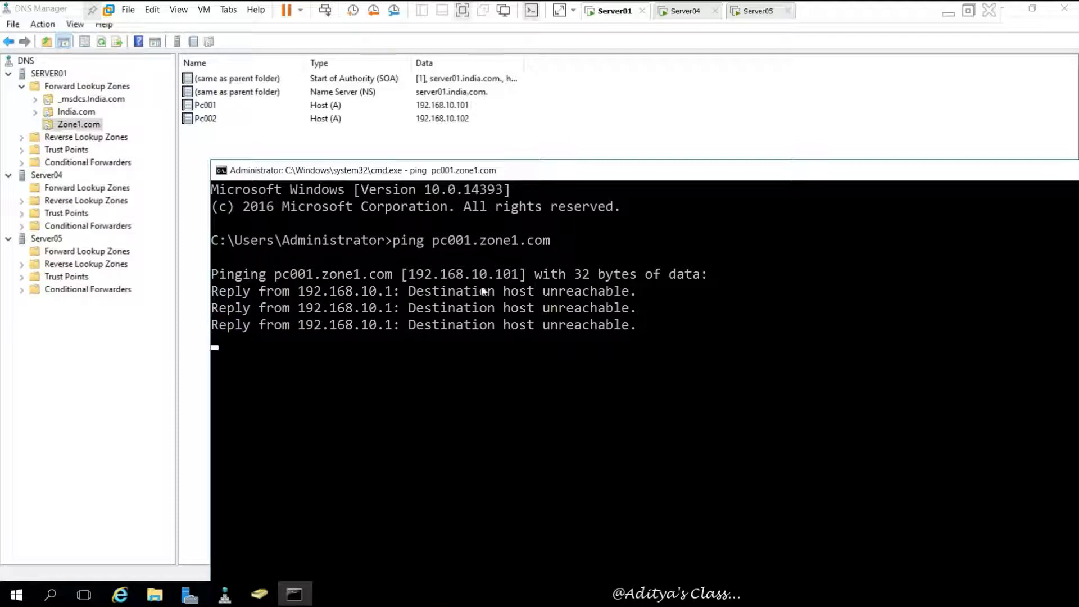
{"action": "left_click_drag", "start_coordinate": [276, 275], "coordinate": [524, 285]}
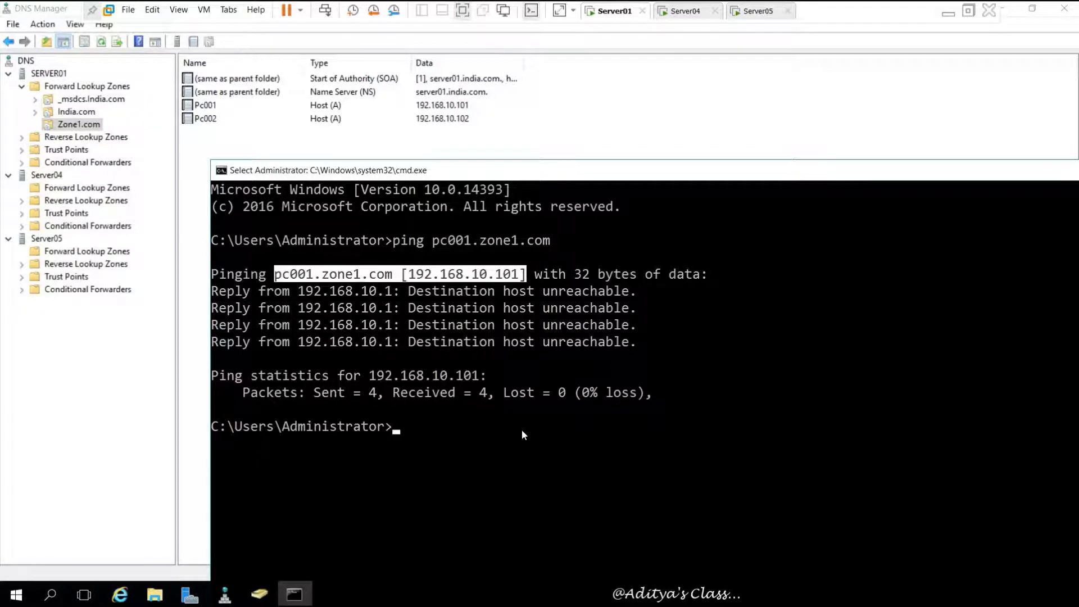
{"action": "key", "text": "Up"}
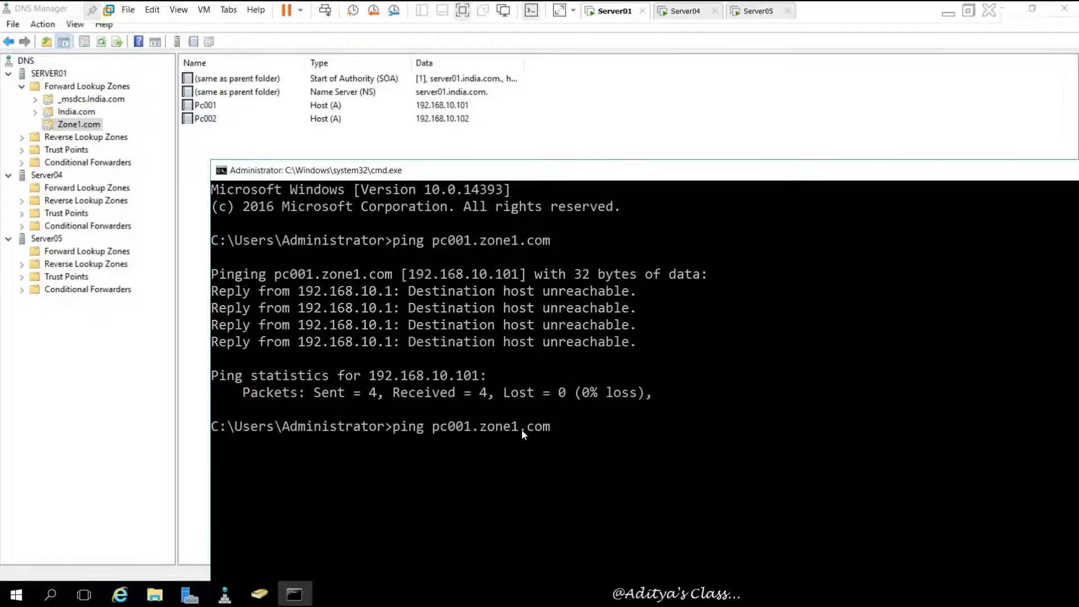
{"action": "key", "text": "BackSpace"}
{"action": "type", "text": "2"}
{"action": "key", "text": "Return"}
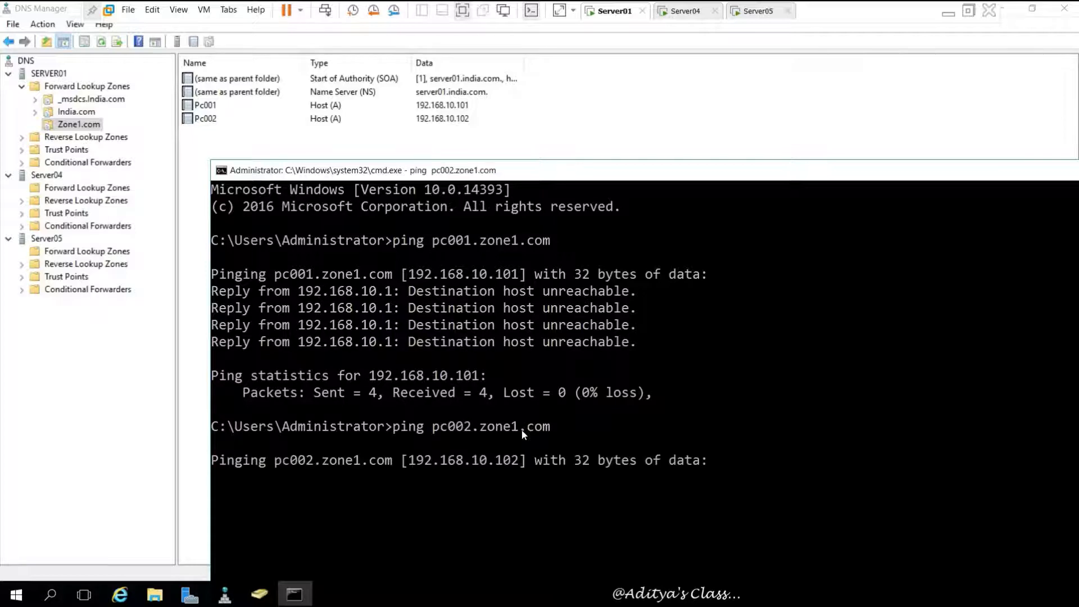
{"action": "scroll", "coordinate": [600, 397], "scroll_direction": "down", "scroll_amount": 2}
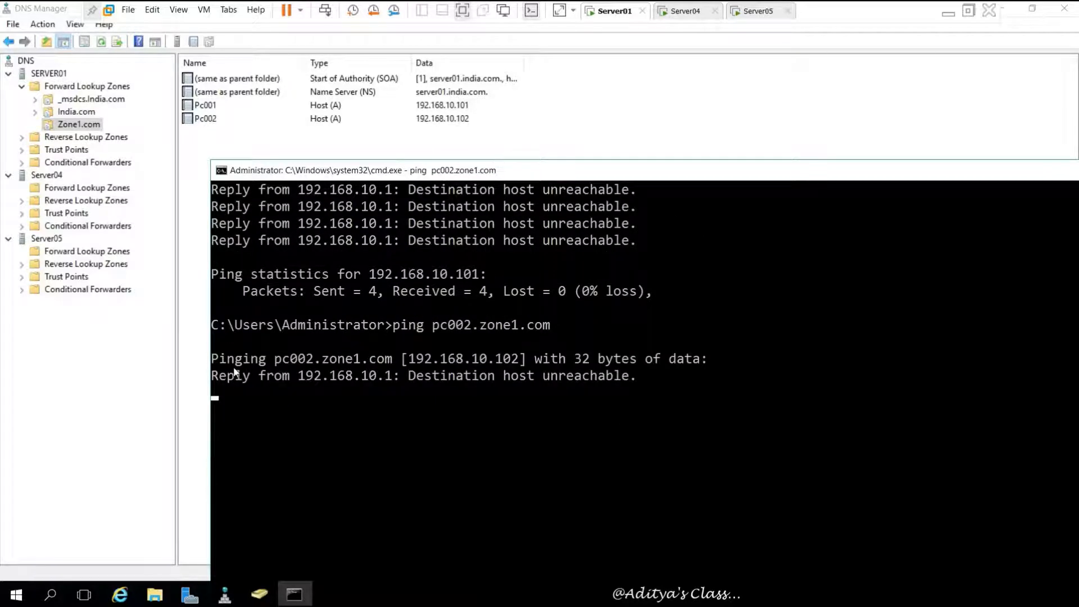
{"action": "left_click_drag", "start_coordinate": [278, 368], "coordinate": [535, 368]}
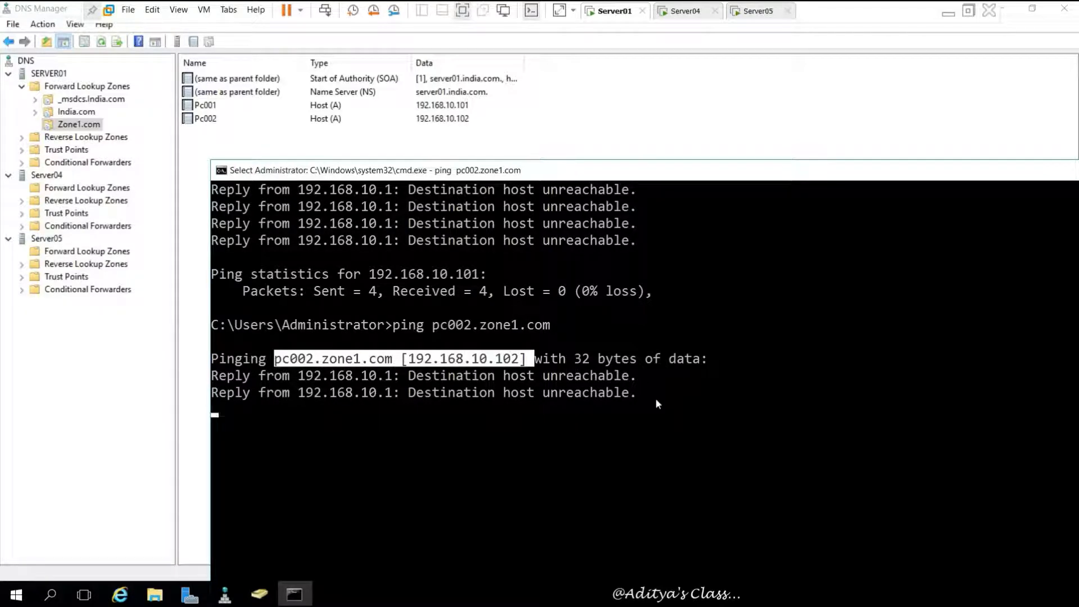
{"action": "left_click", "coordinate": [655, 399]}
{"action": "left_click_drag", "start_coordinate": [843, 170], "coordinate": [612, 195]}
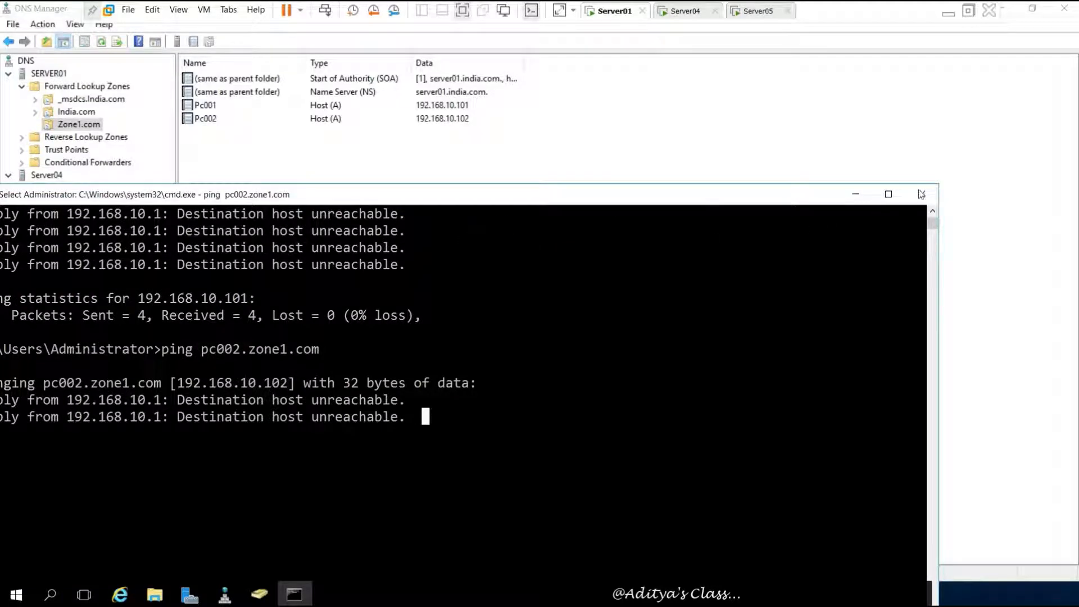
{"action": "left_click", "coordinate": [922, 195]}
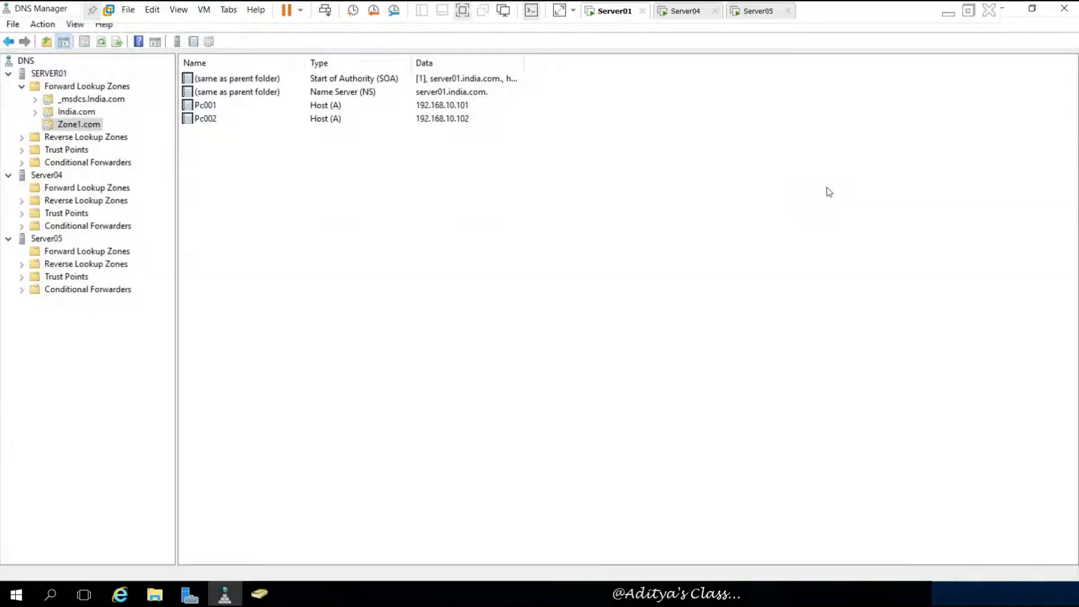
- Set up an AD-integrated IPv4 reverse zone for network 192.168.10, replicated domain-wide, with secure-only updates
{"action": "left_click", "coordinate": [85, 137]}
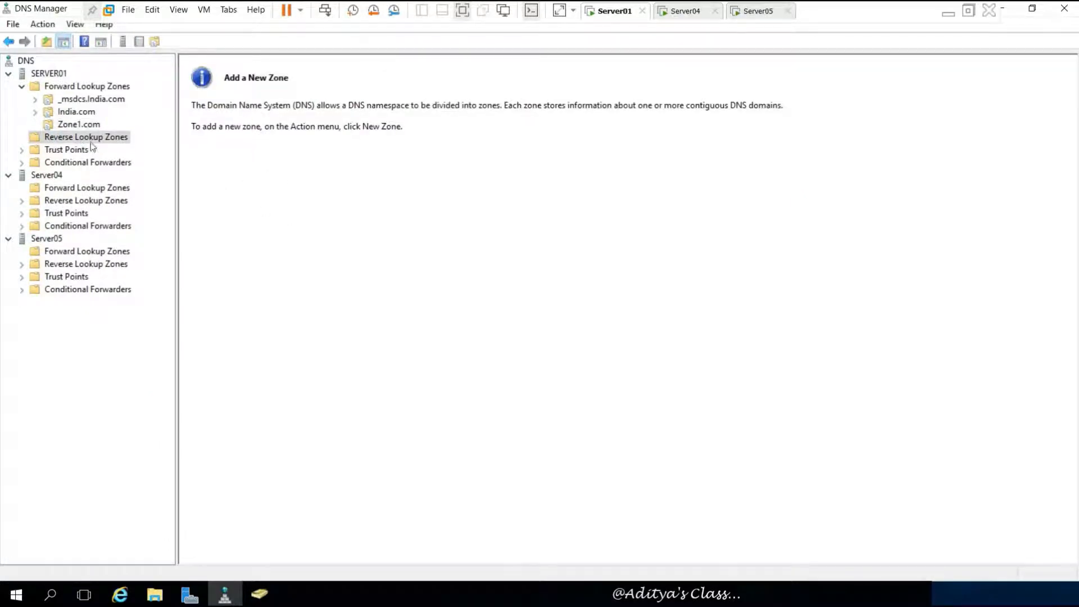
{"action": "right_click", "coordinate": [92, 143]}
{"action": "left_click", "coordinate": [145, 149]}
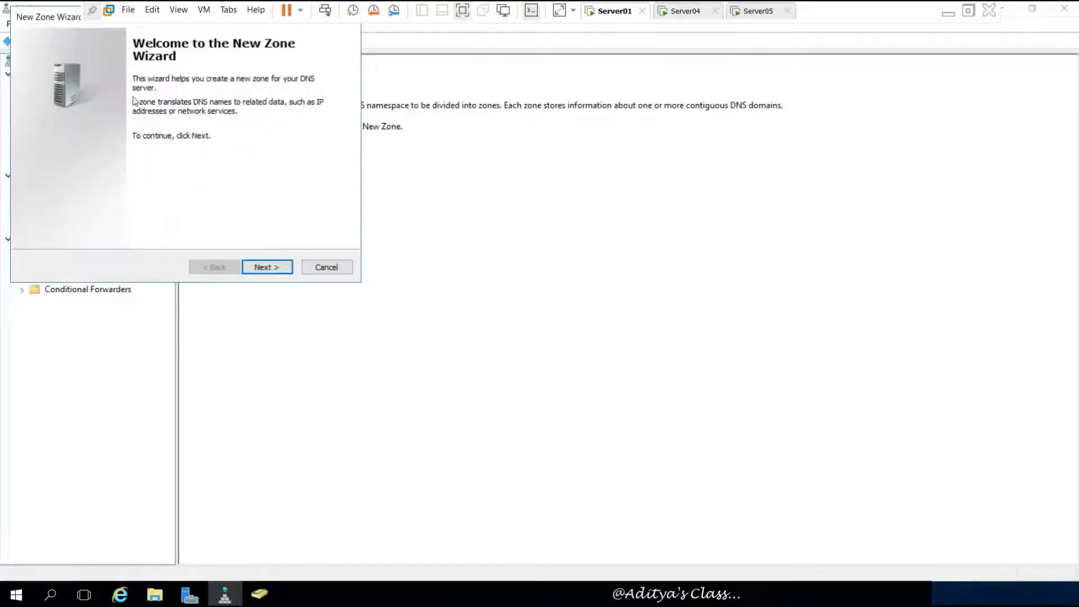
{"action": "left_click_drag", "start_coordinate": [52, 28], "coordinate": [388, 149]}
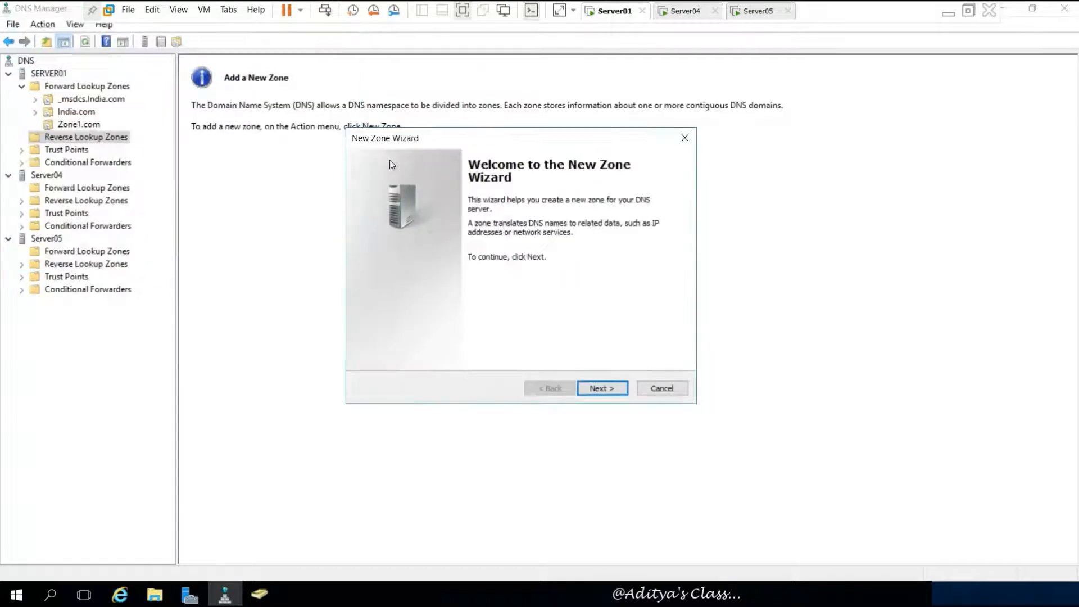
{"action": "left_click", "coordinate": [598, 386]}
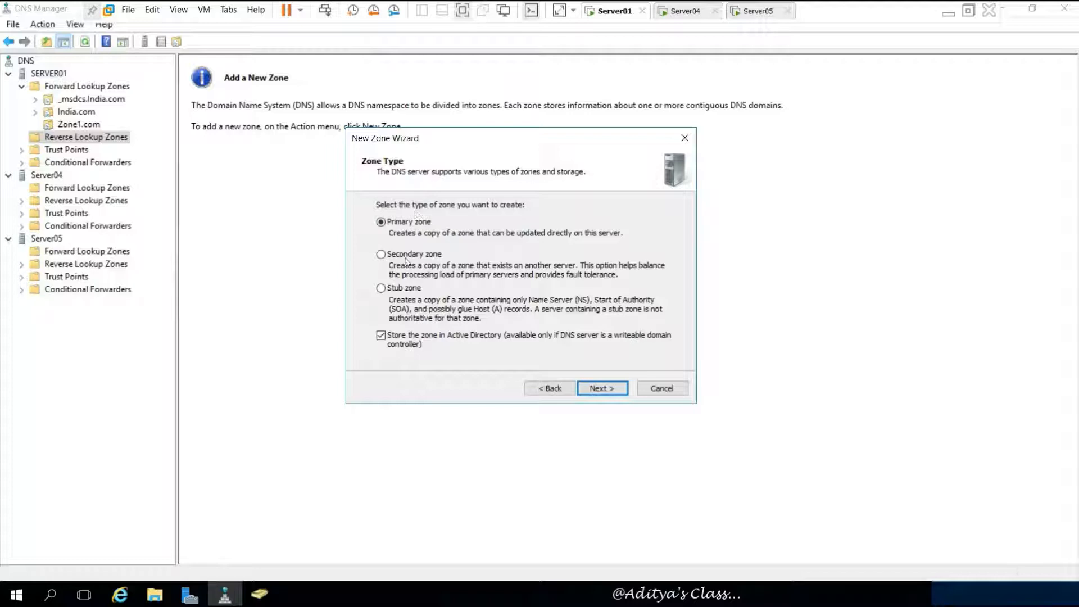
{"action": "left_click", "coordinate": [601, 388]}
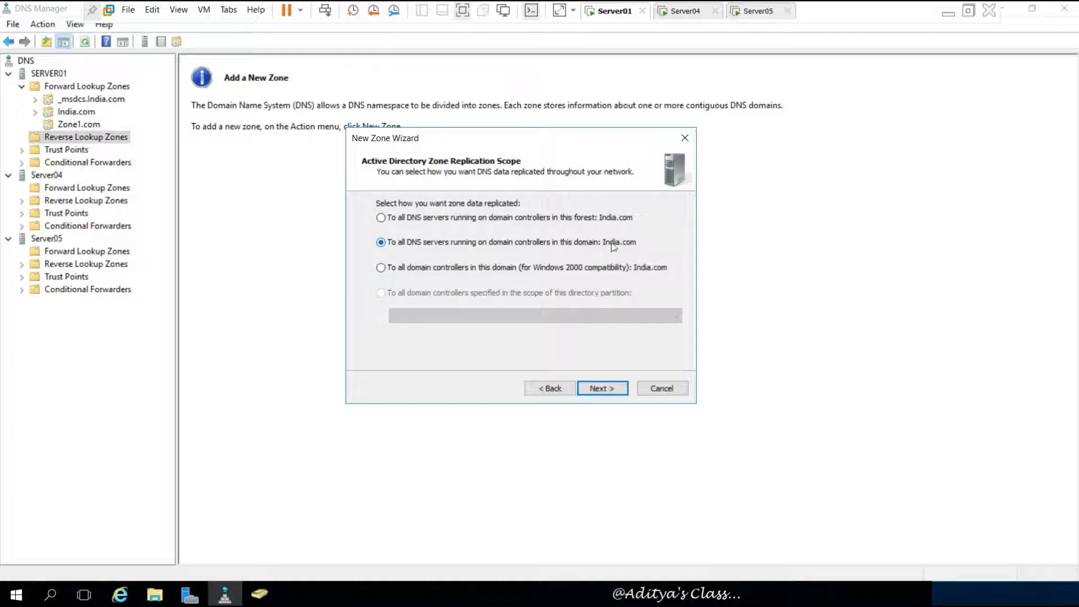
{"action": "left_click", "coordinate": [602, 387]}
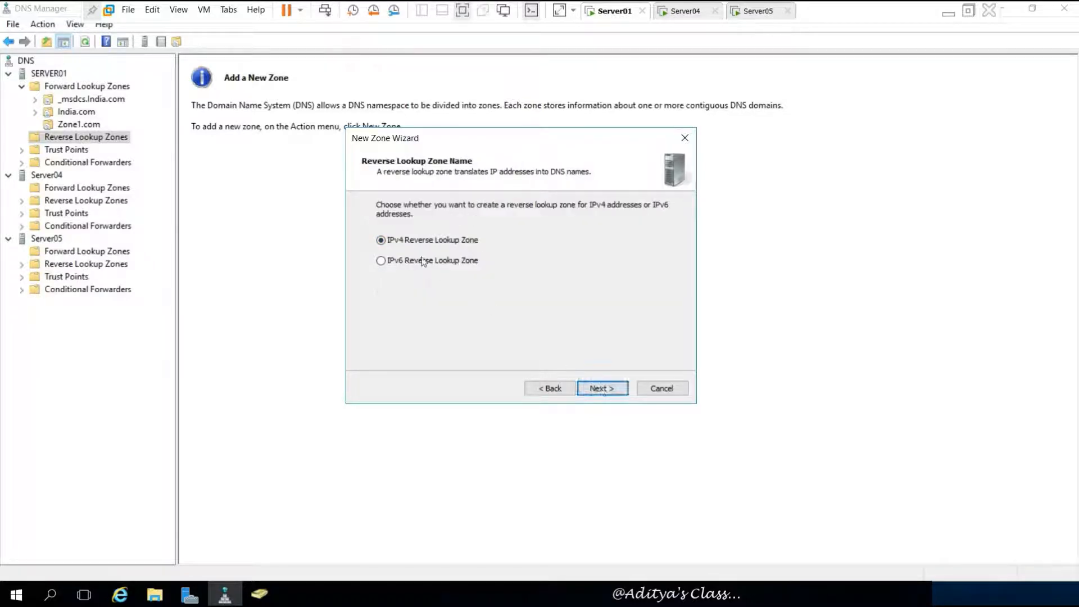
{"action": "left_click", "coordinate": [602, 389]}
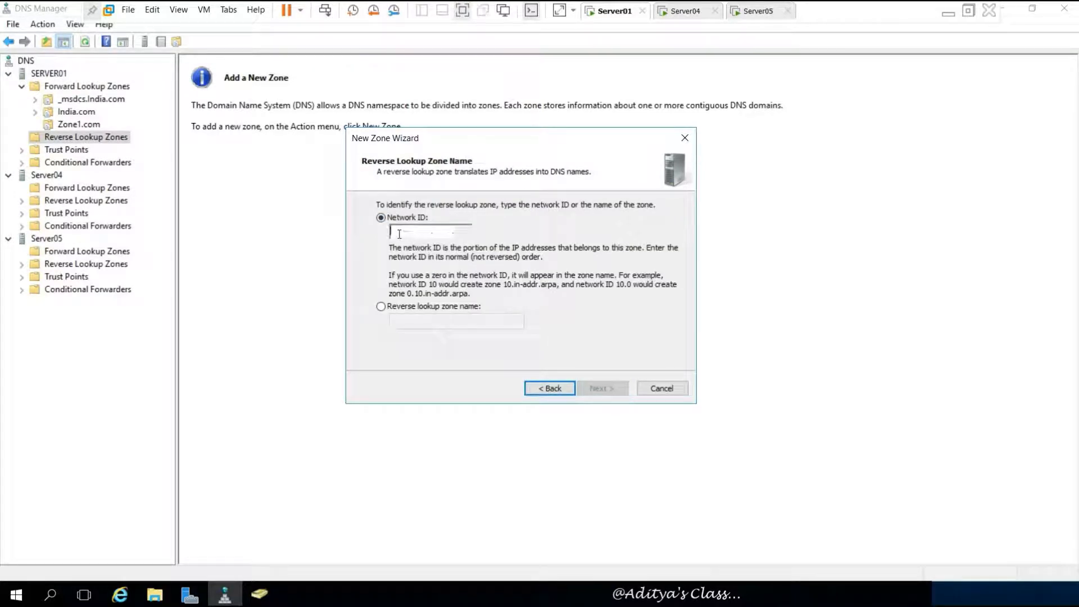
{"action": "type", "text": "192.168."}
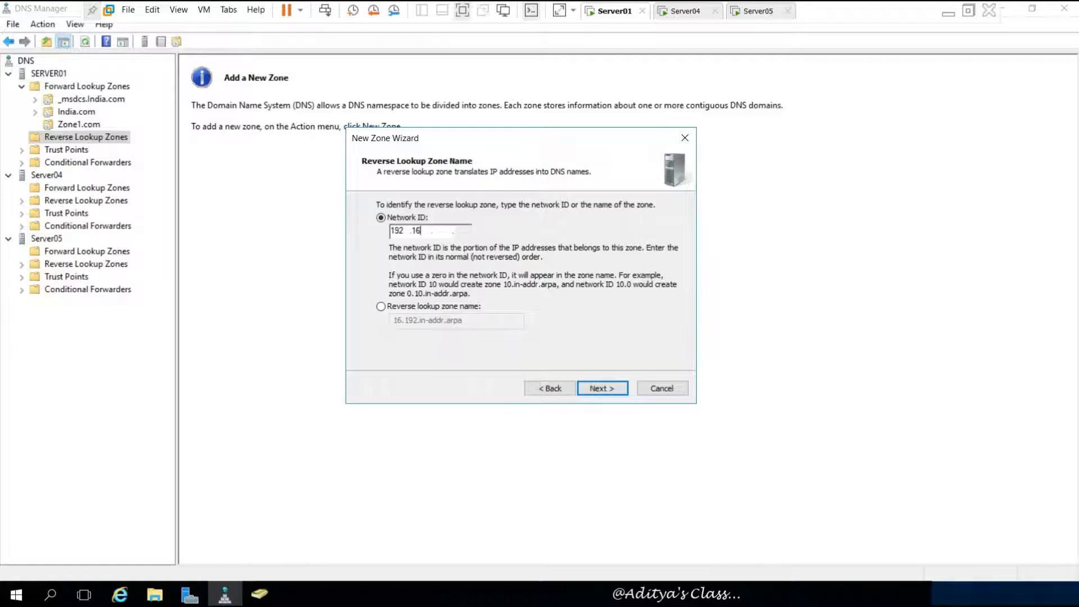
{"action": "type", "text": "10 ."}
{"action": "left_click", "coordinate": [603, 387]}
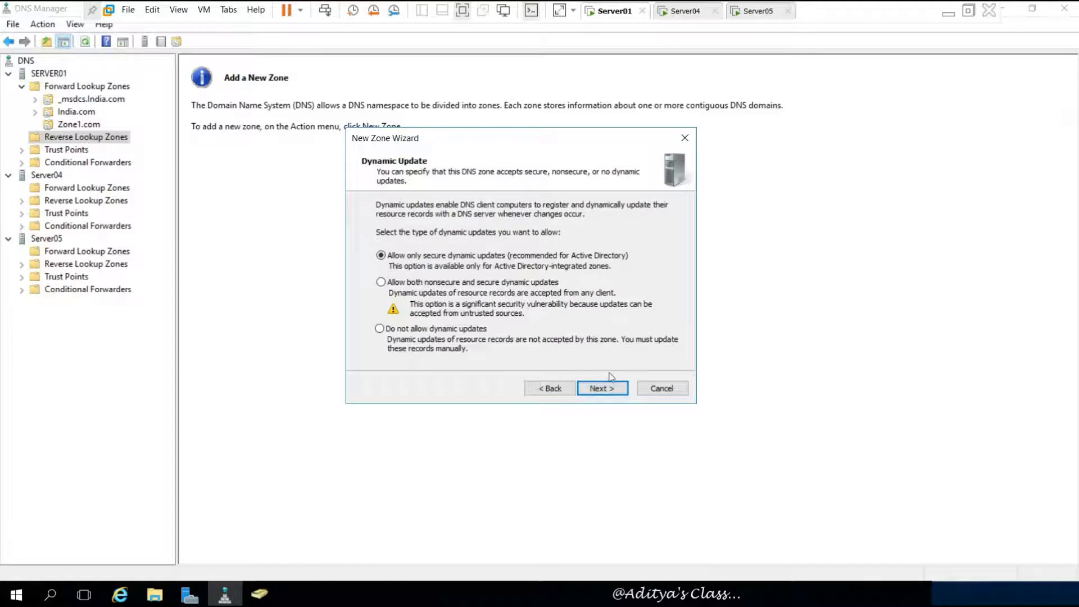
{"action": "left_click", "coordinate": [608, 387]}
- Finish the reverse zone and inspect 10.168.192.in-addr.arpa's SOA and NS records
{"action": "left_click", "coordinate": [608, 387]}
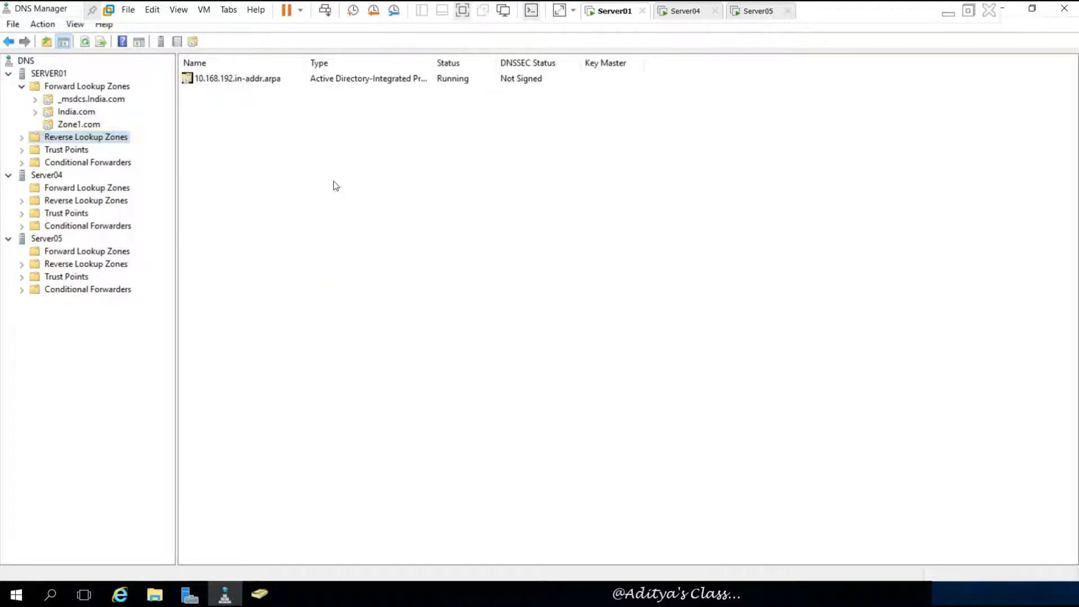
{"action": "left_click", "coordinate": [22, 136]}
{"action": "left_click", "coordinate": [70, 150]}
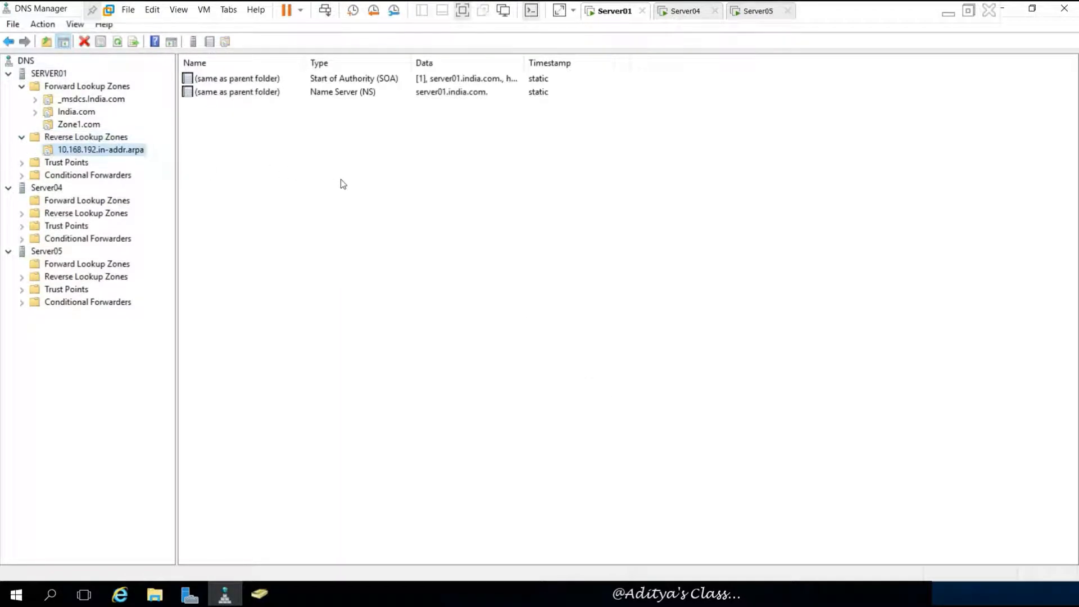
{"action": "left_click", "coordinate": [389, 82]}
{"action": "left_click", "coordinate": [361, 96]}
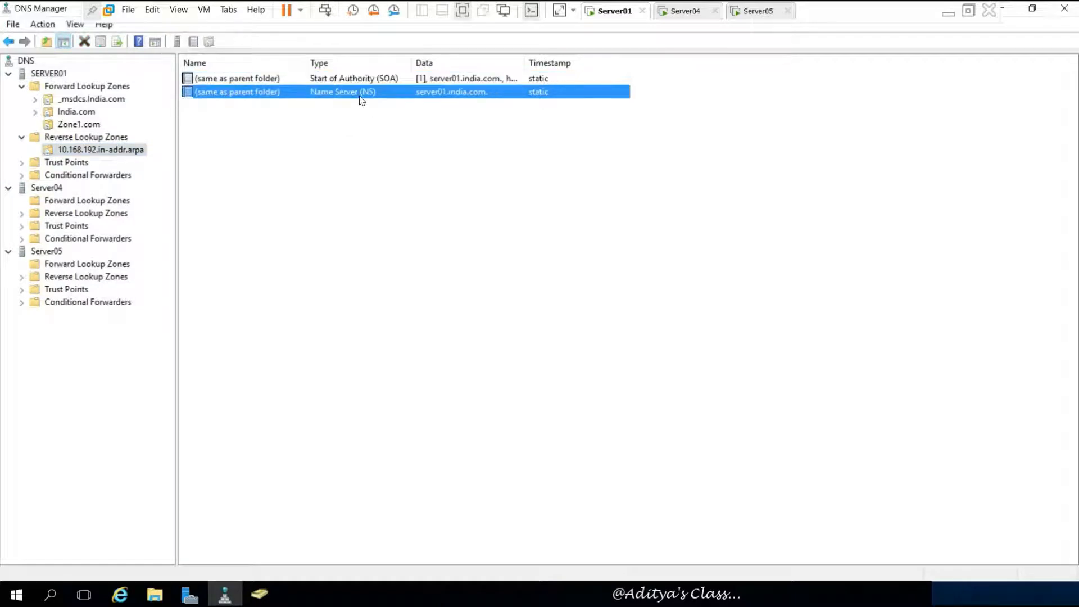
{"action": "left_click", "coordinate": [345, 136]}
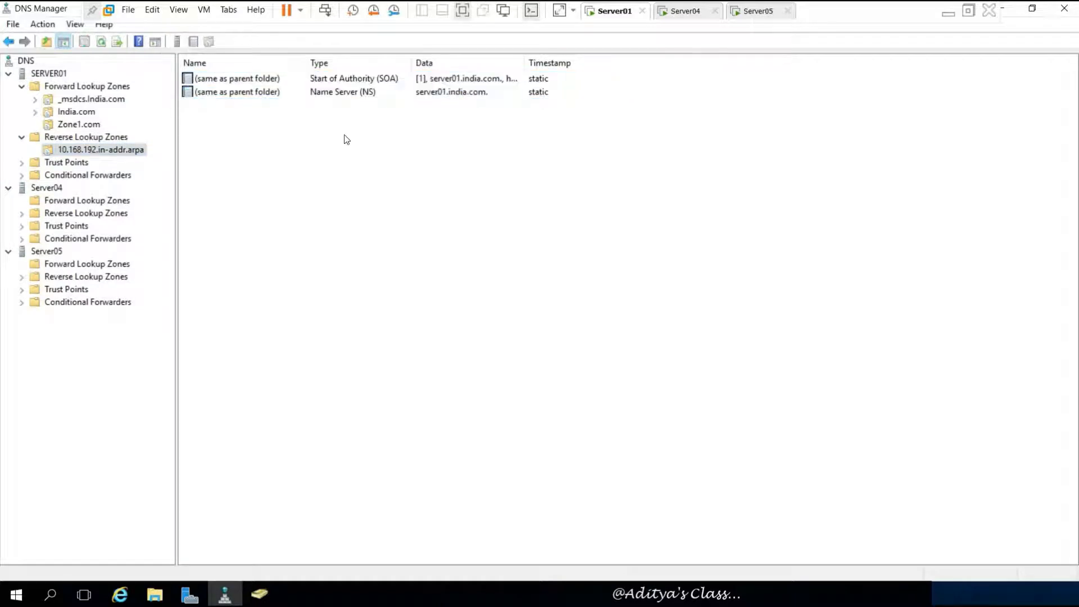
- Add a PTR record mapping 192.168.10.1 to server01.India.com
{"action": "right_click", "coordinate": [266, 134]}
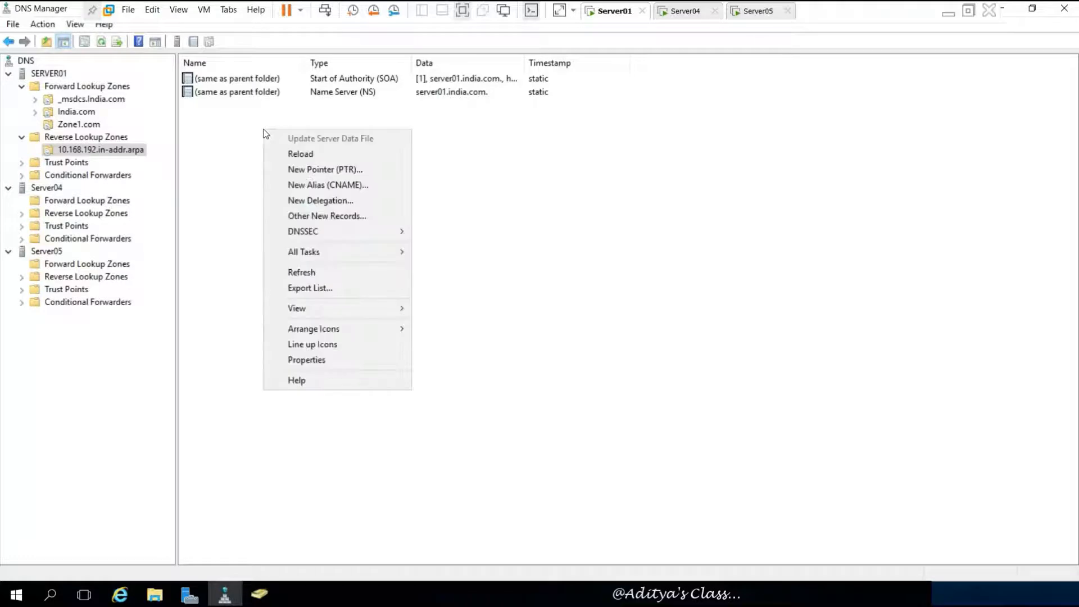
{"action": "left_click", "coordinate": [360, 169]}
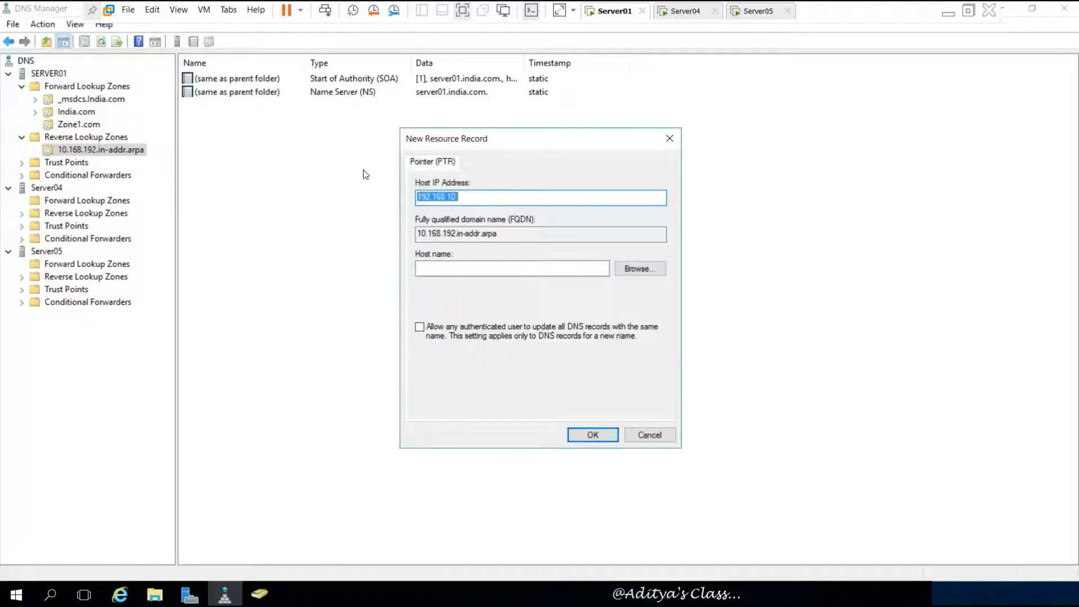
{"action": "left_click", "coordinate": [641, 271]}
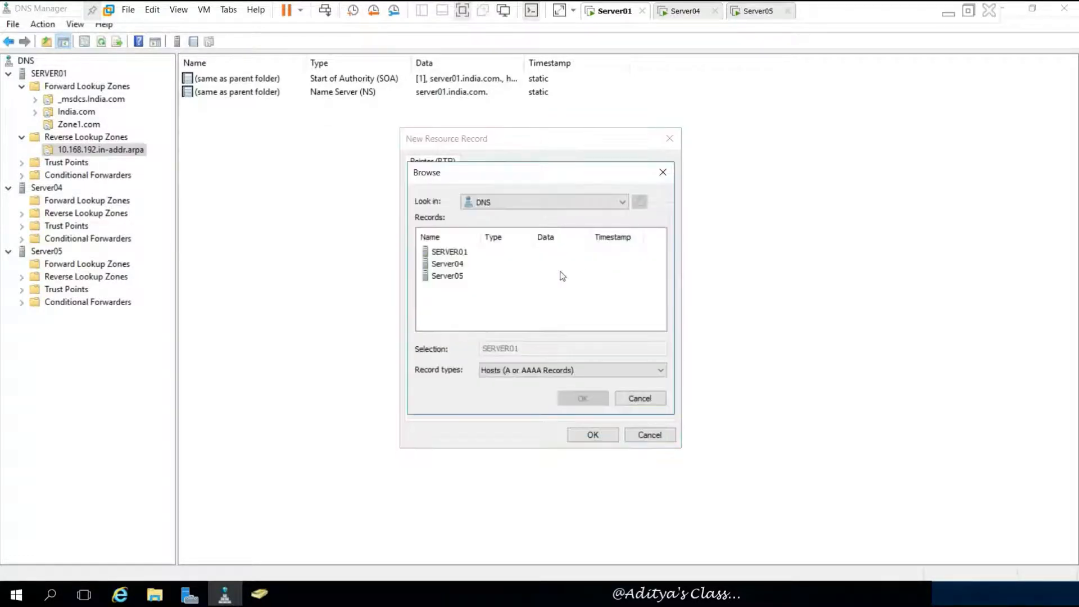
{"action": "left_click", "coordinate": [458, 252]}
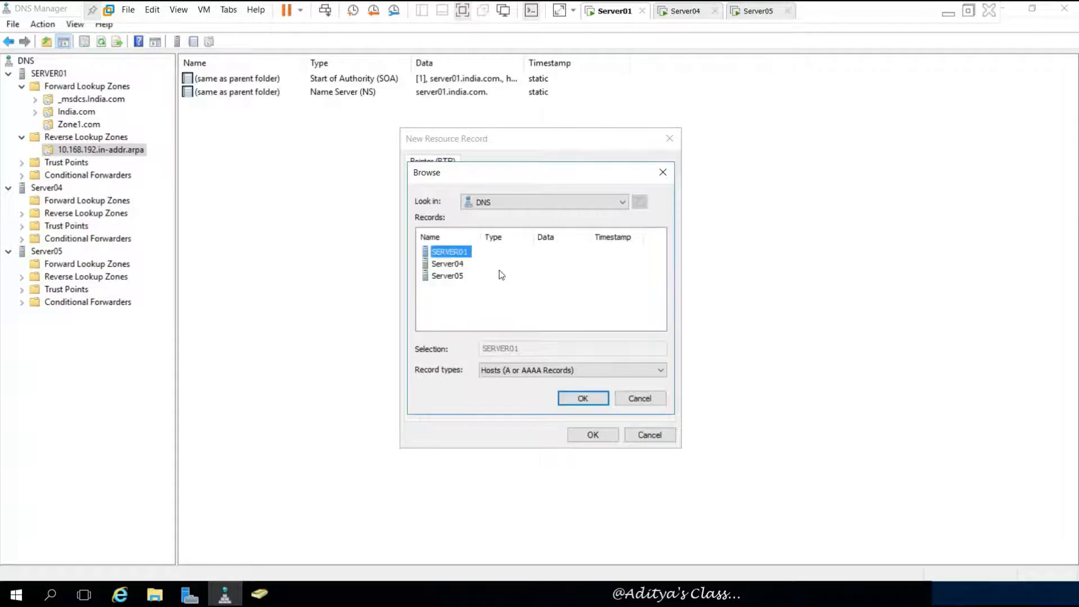
{"action": "double_click", "coordinate": [460, 253]}
{"action": "double_click", "coordinate": [454, 252]}
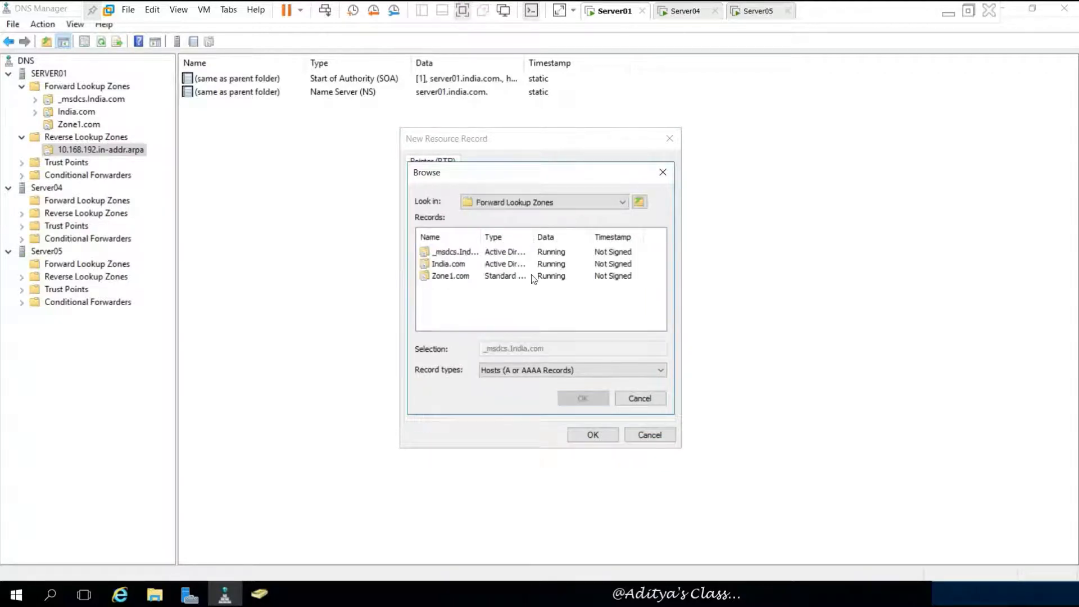
{"action": "double_click", "coordinate": [443, 264]}
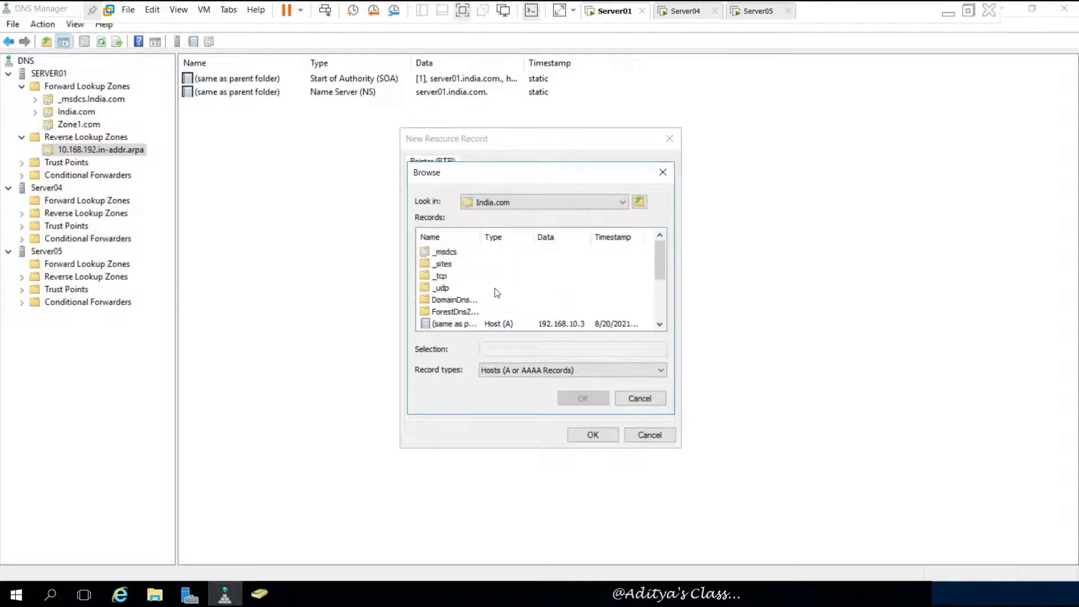
{"action": "left_click_drag", "start_coordinate": [656, 261], "coordinate": [656, 300]}
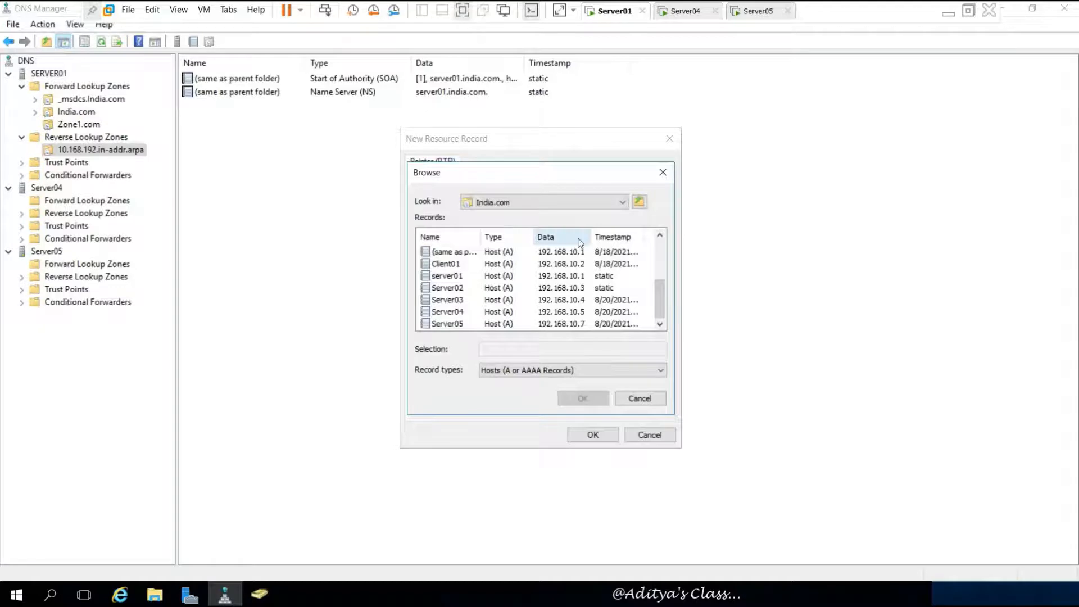
{"action": "left_click", "coordinate": [478, 276]}
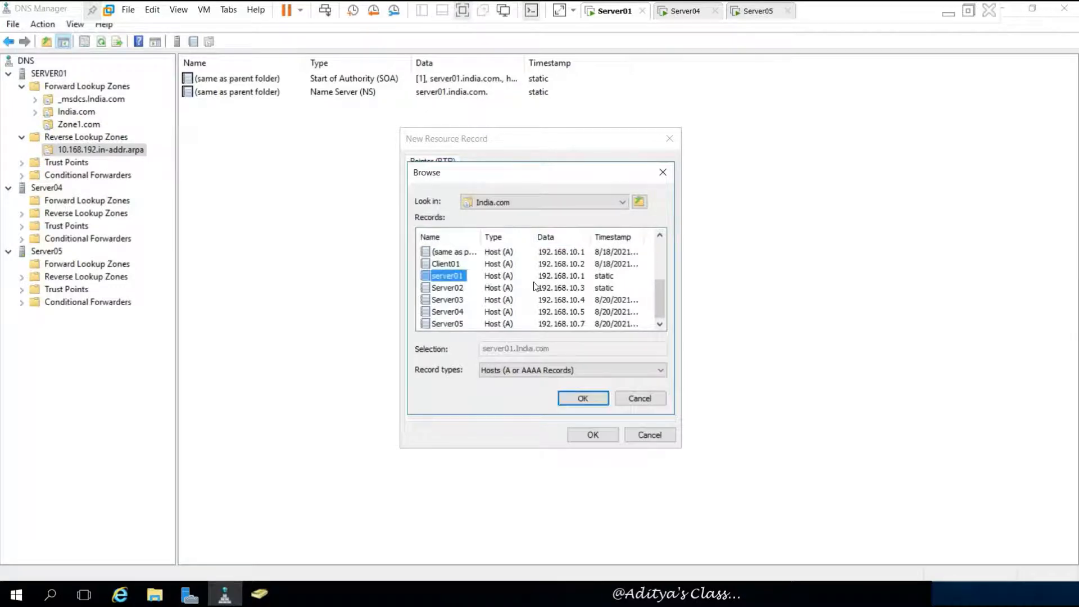
{"action": "left_click", "coordinate": [584, 398]}
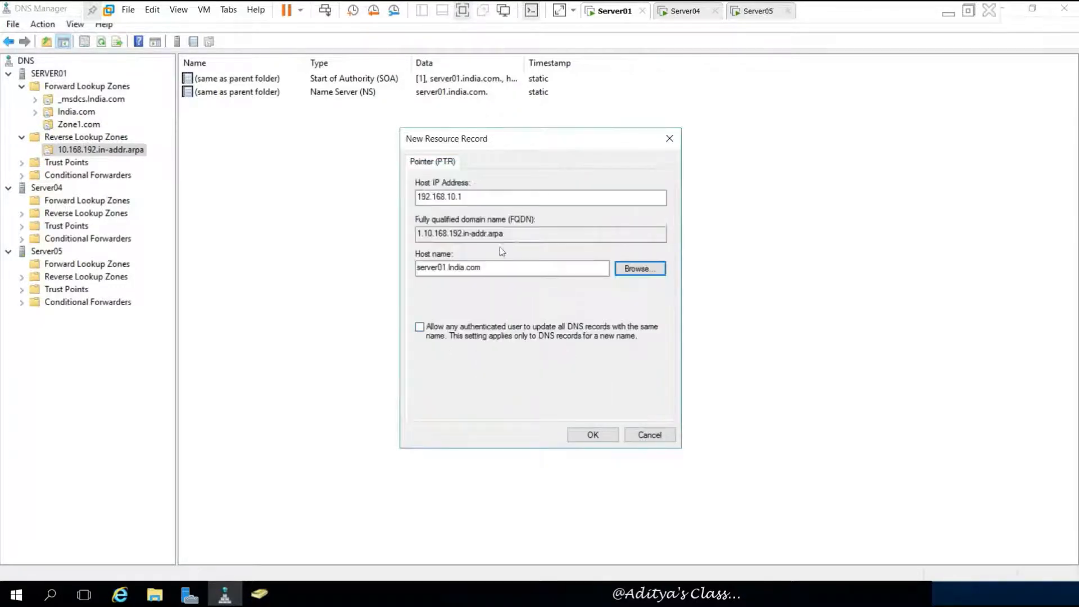
{"action": "left_click", "coordinate": [593, 435]}
- Add a PTR record mapping 192.168.10.2 to Client01.India.com
{"action": "right_click", "coordinate": [364, 150]}
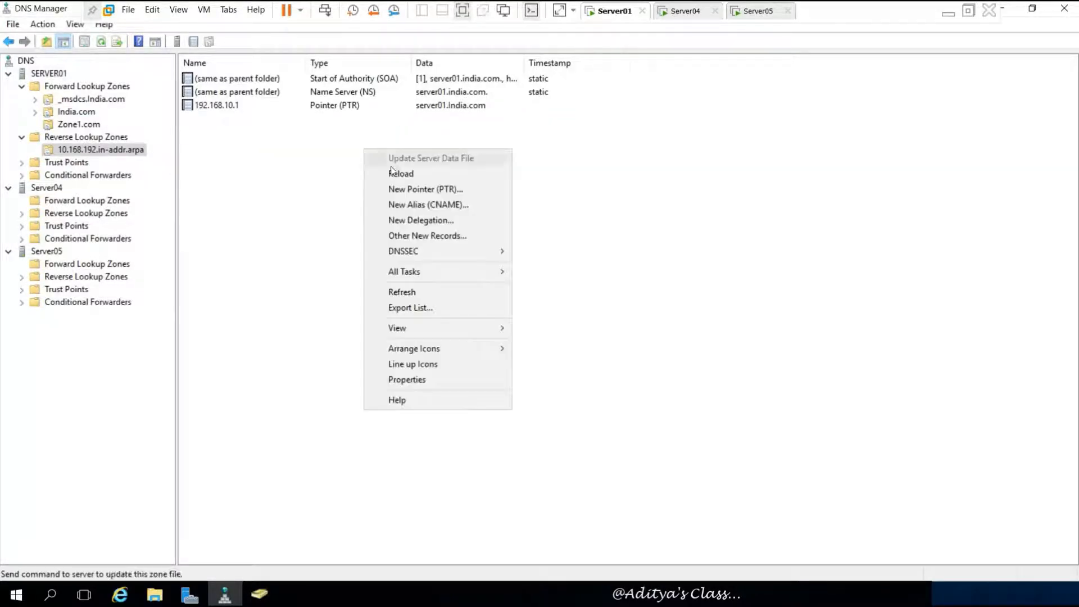
{"action": "left_click", "coordinate": [425, 188]}
{"action": "left_click", "coordinate": [635, 270]}
{"action": "double_click", "coordinate": [462, 254]}
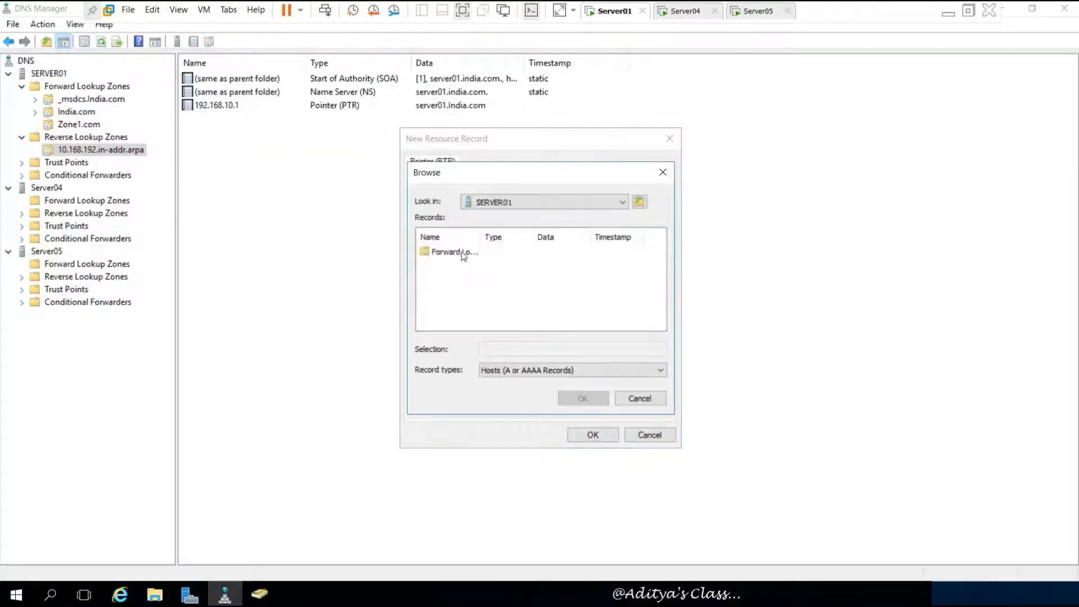
{"action": "double_click", "coordinate": [462, 252]}
{"action": "double_click", "coordinate": [444, 265]}
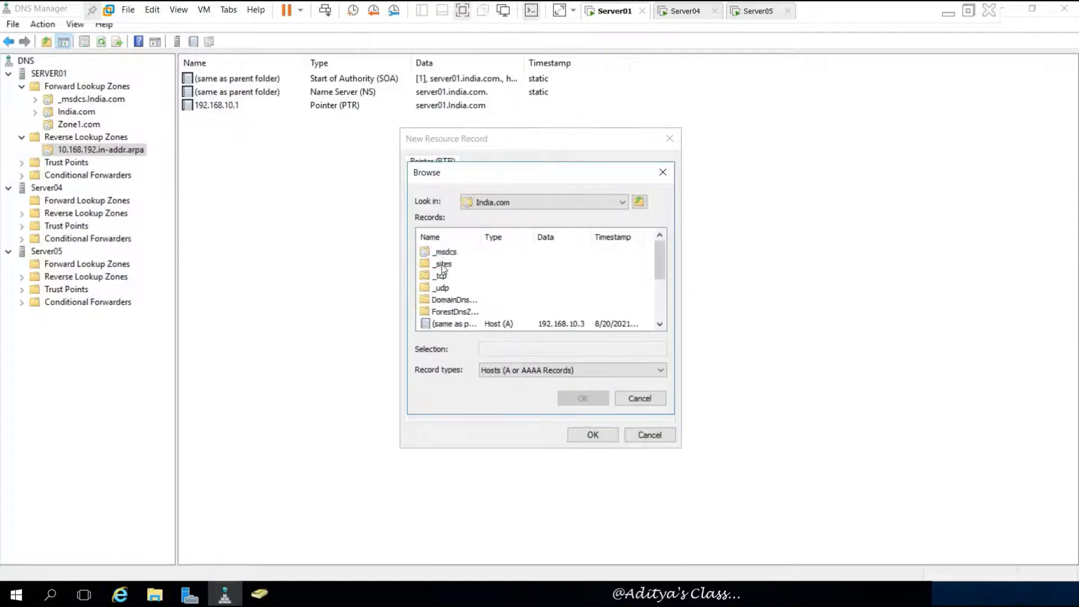
{"action": "scroll", "coordinate": [602, 287], "scroll_direction": "down", "scroll_amount": 2}
{"action": "double_click", "coordinate": [456, 267]}
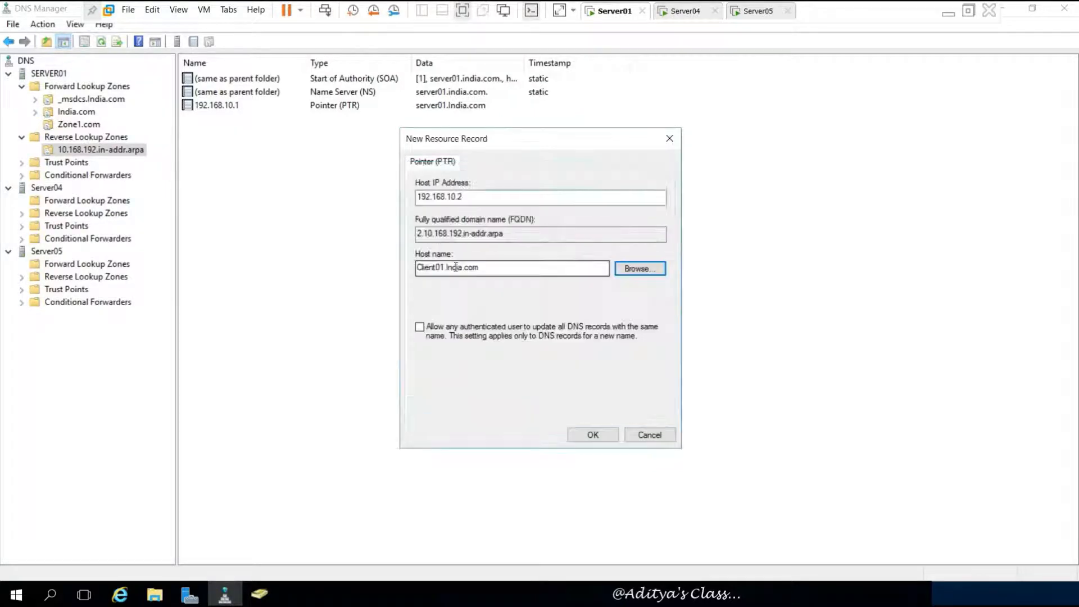
{"action": "left_click", "coordinate": [593, 434]}
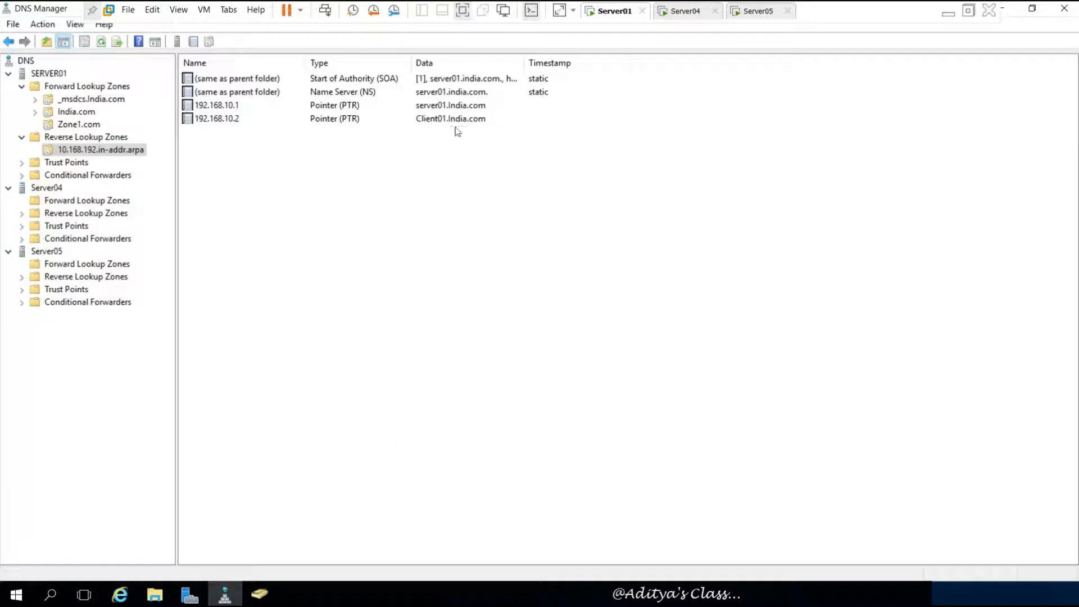
- Add a PTR record mapping 192.168.10.3 to Server02.India.com
{"action": "right_click", "coordinate": [428, 181]}
{"action": "left_click", "coordinate": [491, 226]}
{"action": "left_click", "coordinate": [639, 268]}
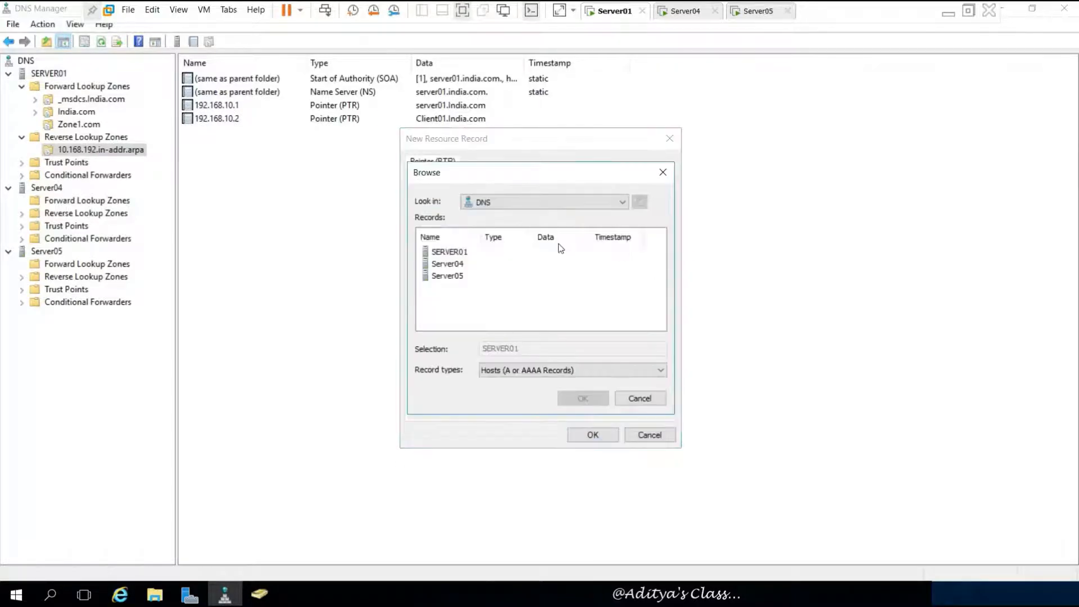
{"action": "double_click", "coordinate": [460, 251]}
{"action": "double_click", "coordinate": [460, 250]}
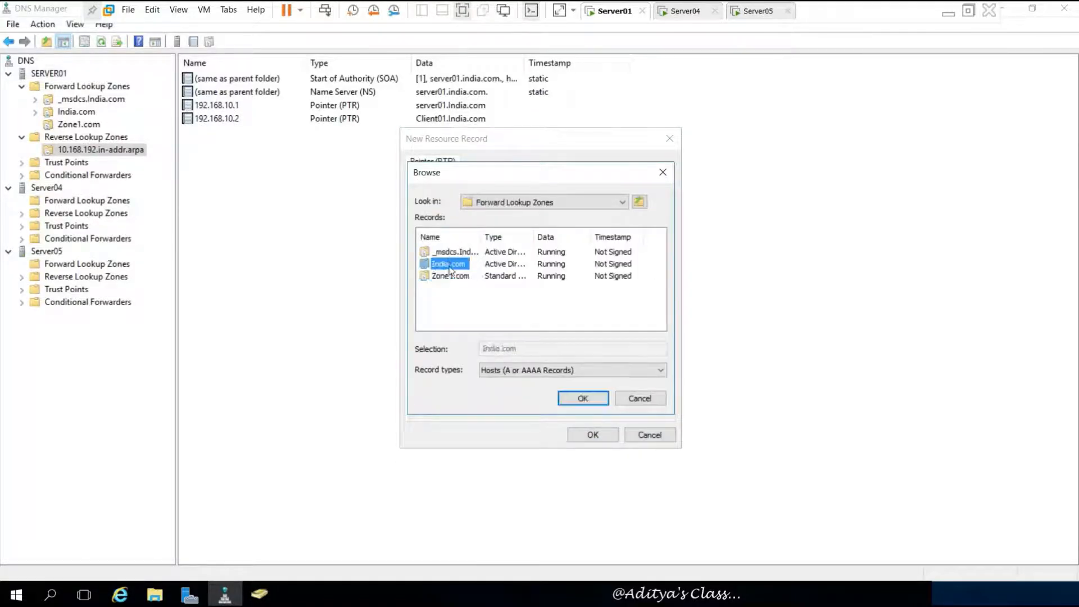
{"action": "double_click", "coordinate": [449, 264]}
{"action": "scroll", "coordinate": [570, 284], "scroll_direction": "down", "scroll_amount": 2}
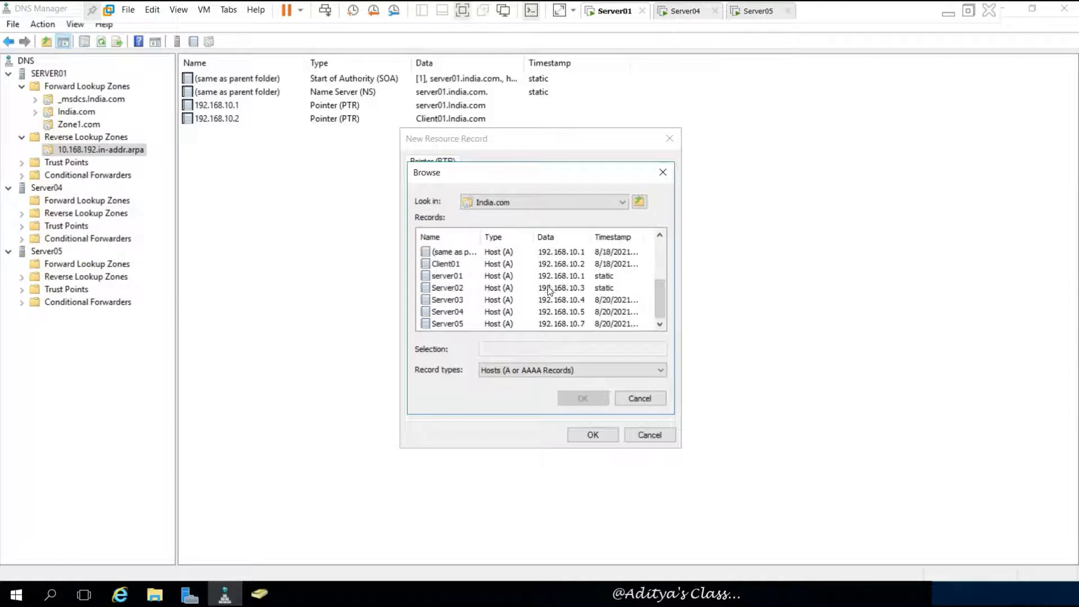
{"action": "left_click", "coordinate": [450, 287]}
{"action": "left_click", "coordinate": [582, 398]}
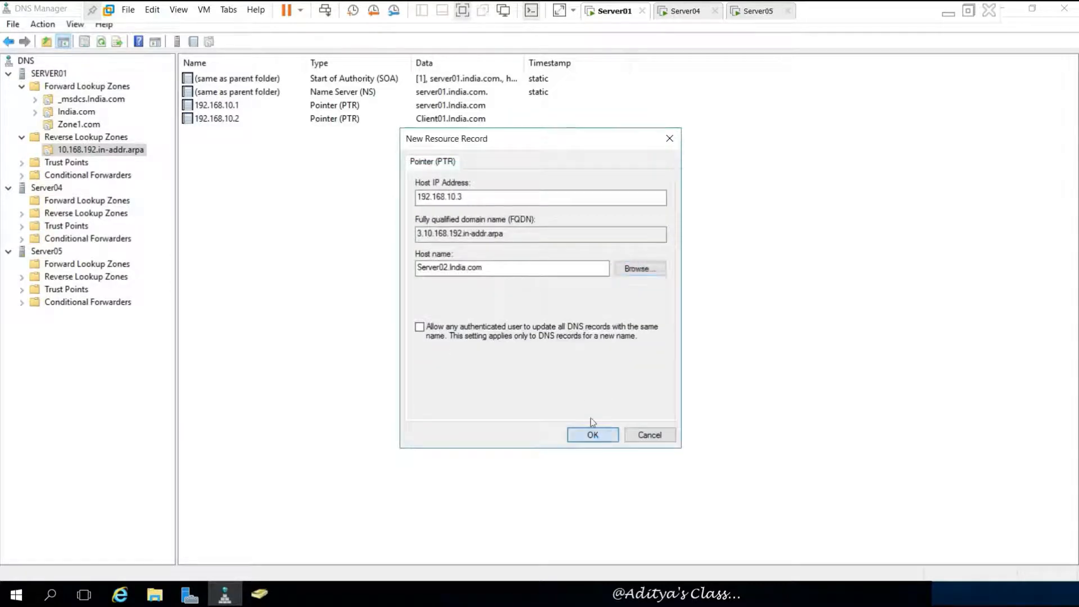
{"action": "left_click", "coordinate": [593, 434]}
- Add a PTR record mapping 192.168.10.4 to Server03.India.com
{"action": "right_click", "coordinate": [523, 229]}
{"action": "left_click", "coordinate": [590, 272]}
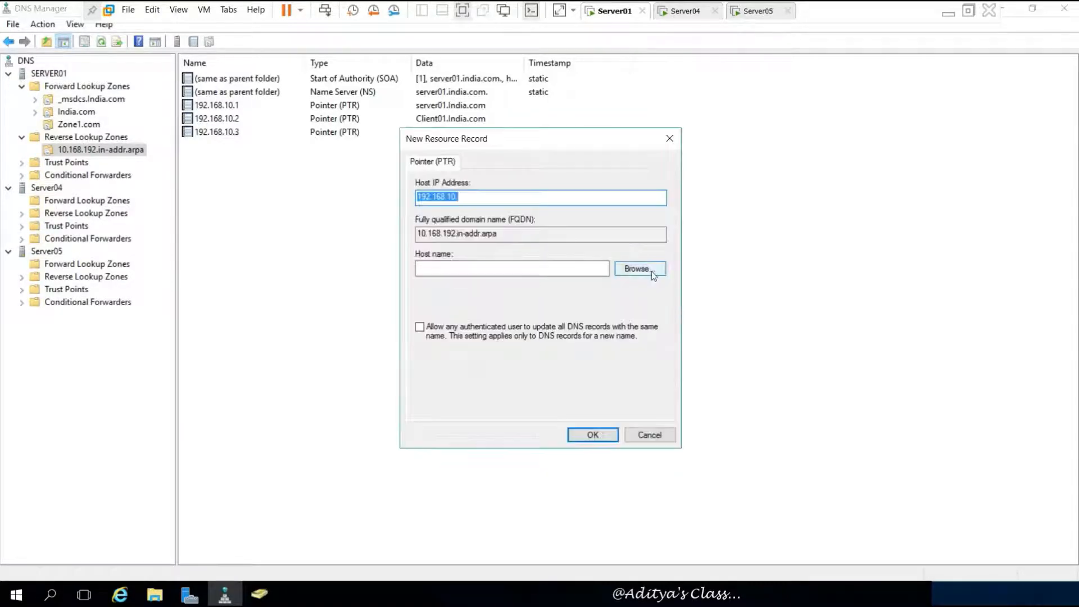
{"action": "left_click", "coordinate": [638, 270]}
{"action": "double_click", "coordinate": [458, 253]}
{"action": "double_click", "coordinate": [472, 255]}
{"action": "double_click", "coordinate": [450, 264]}
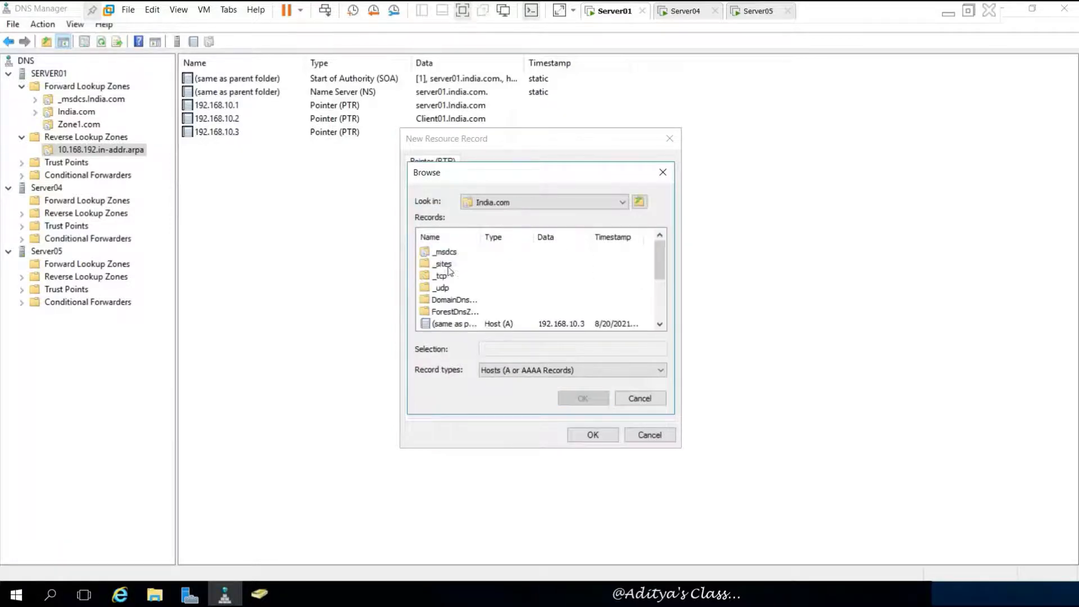
{"action": "left_click_drag", "start_coordinate": [662, 265], "coordinate": [661, 301]}
{"action": "left_click", "coordinate": [462, 300]}
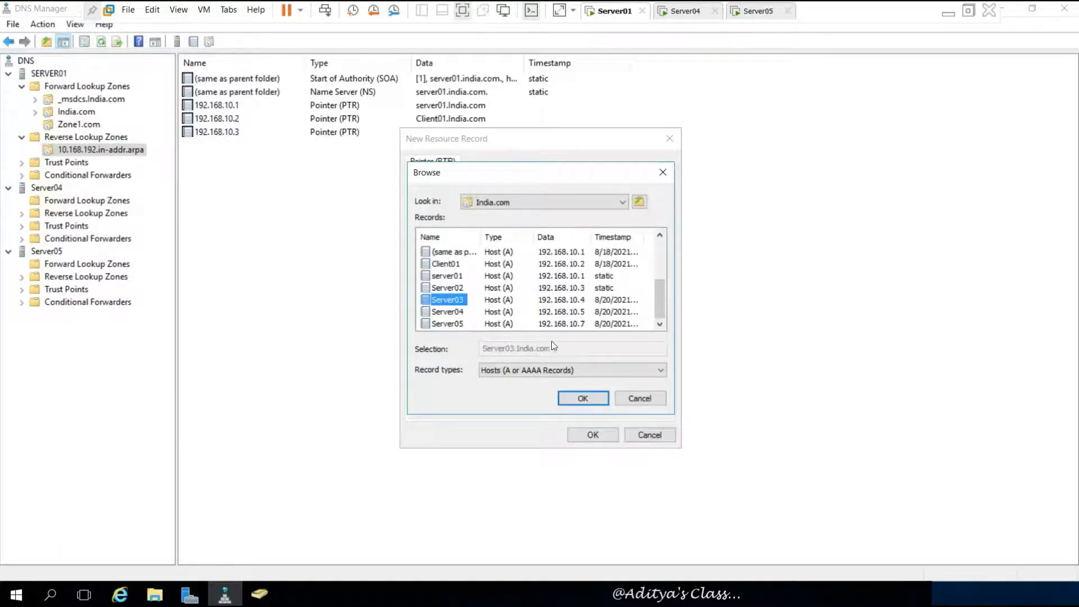
{"action": "left_click", "coordinate": [582, 398]}
{"action": "left_click", "coordinate": [591, 434]}
- Add a PTR record mapping 192.168.10.5 to Server04.India.com
{"action": "right_click", "coordinate": [427, 238]}
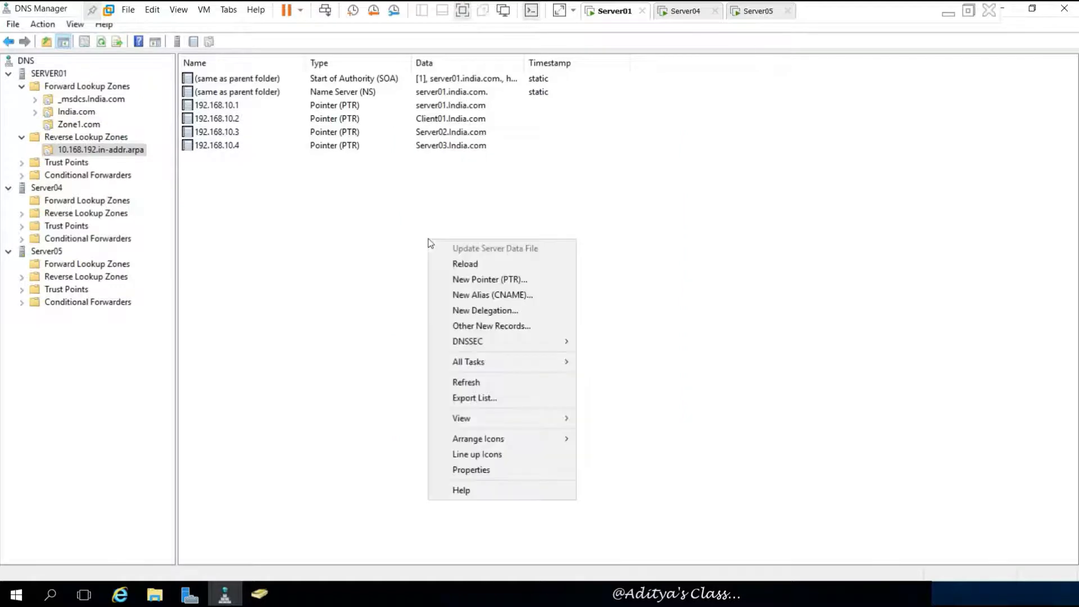
{"action": "left_click", "coordinate": [521, 281]}
{"action": "left_click", "coordinate": [645, 273]}
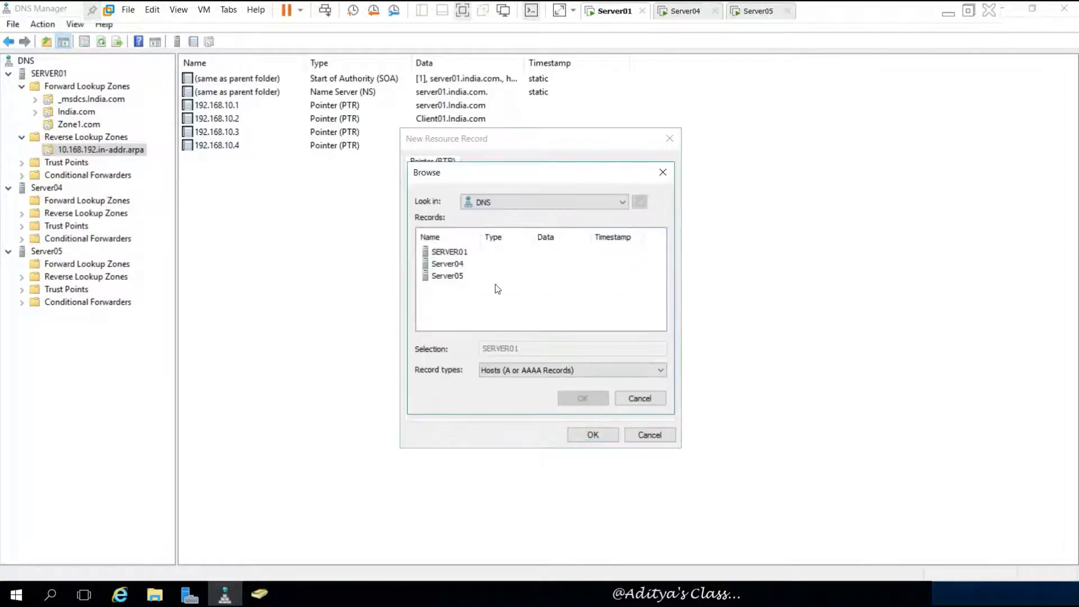
{"action": "double_click", "coordinate": [448, 252]}
{"action": "double_click", "coordinate": [452, 253]}
{"action": "double_click", "coordinate": [441, 264]}
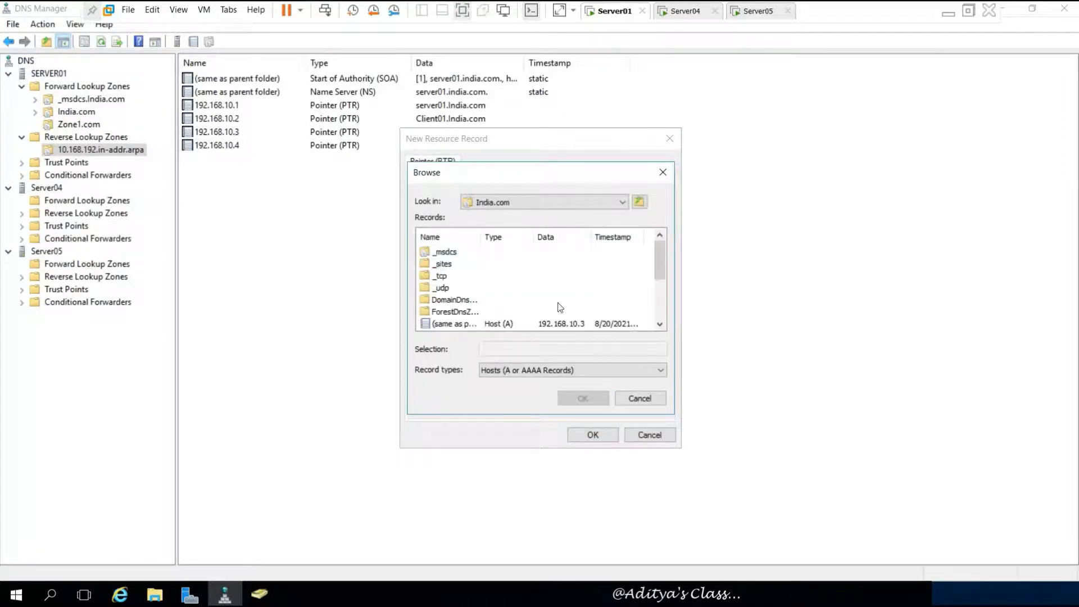
{"action": "scroll", "coordinate": [556, 315], "scroll_direction": "down", "scroll_amount": 2}
{"action": "double_click", "coordinate": [454, 312]}
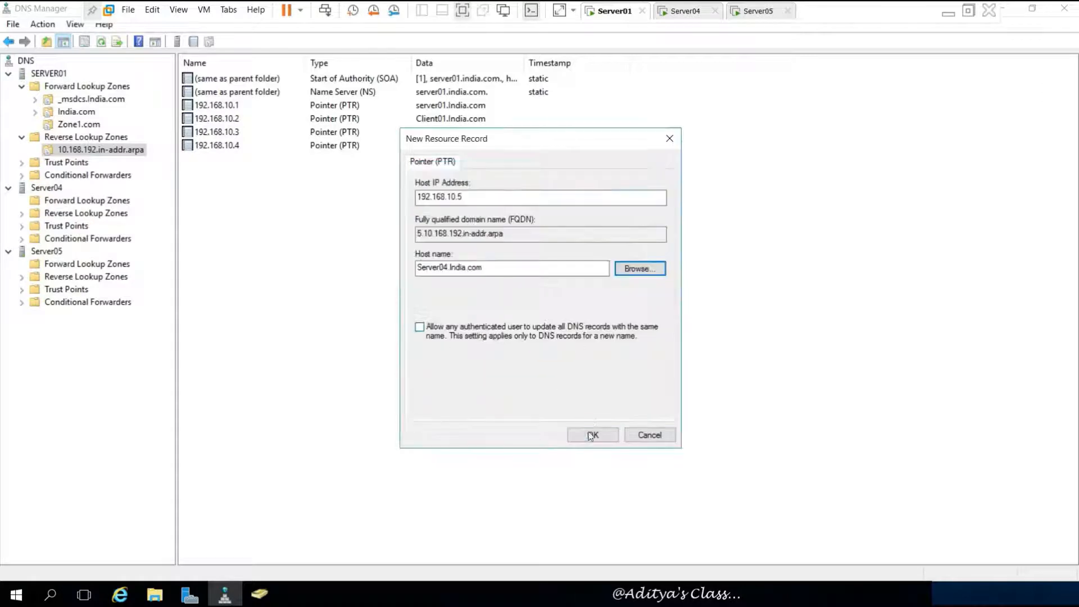
{"action": "left_click", "coordinate": [593, 435]}
- Add a PTR record mapping 192.168.10.7 to Server05.India.com
{"action": "right_click", "coordinate": [543, 267]}
{"action": "left_click", "coordinate": [618, 301]}
{"action": "left_click", "coordinate": [636, 270]}
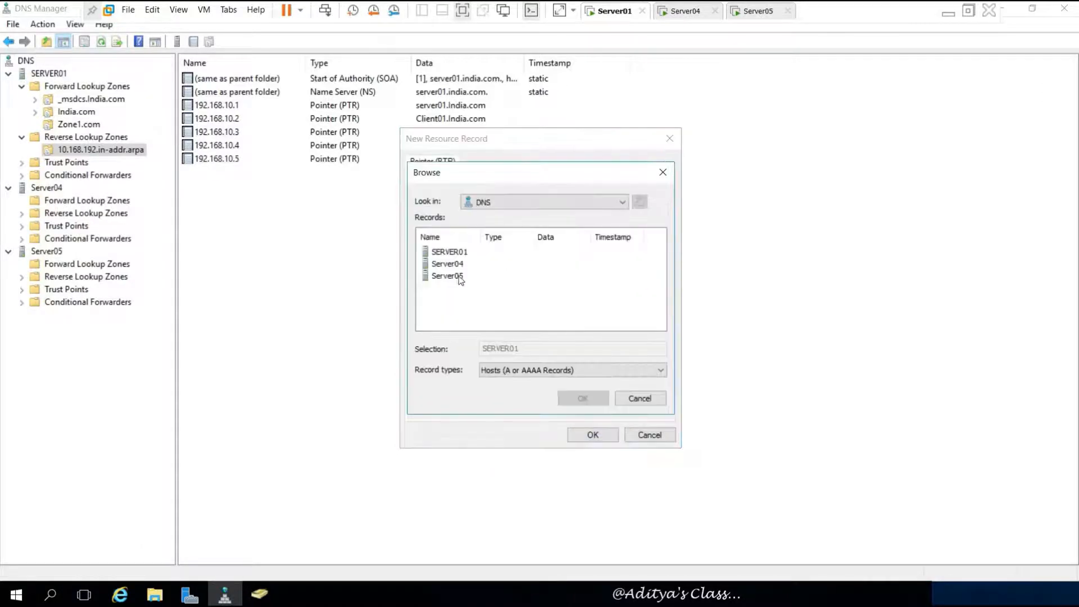
{"action": "double_click", "coordinate": [449, 253]}
{"action": "double_click", "coordinate": [452, 253]}
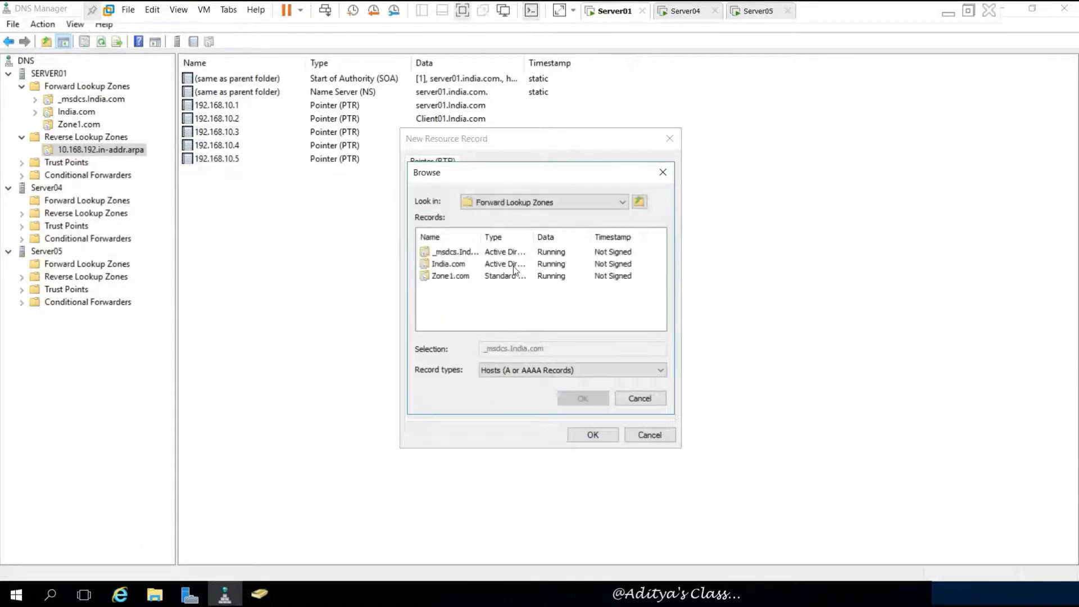
{"action": "double_click", "coordinate": [450, 264]}
{"action": "scroll", "coordinate": [606, 295], "scroll_direction": "down", "scroll_amount": 3}
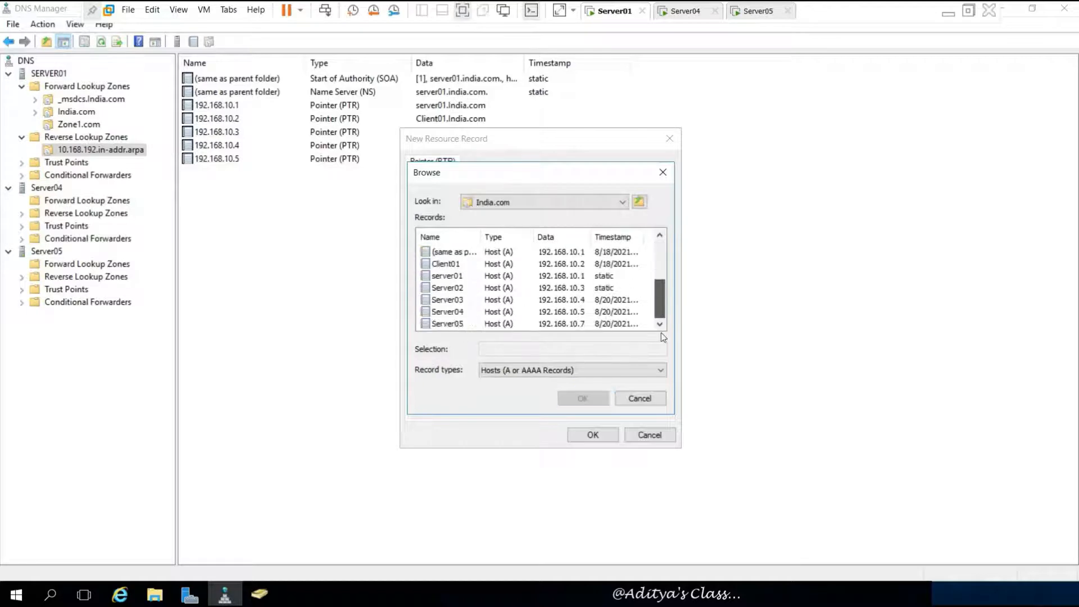
{"action": "left_click", "coordinate": [447, 324]}
{"action": "left_click", "coordinate": [583, 398]}
{"action": "left_click", "coordinate": [593, 434]}
{"action": "right_click", "coordinate": [513, 294]}
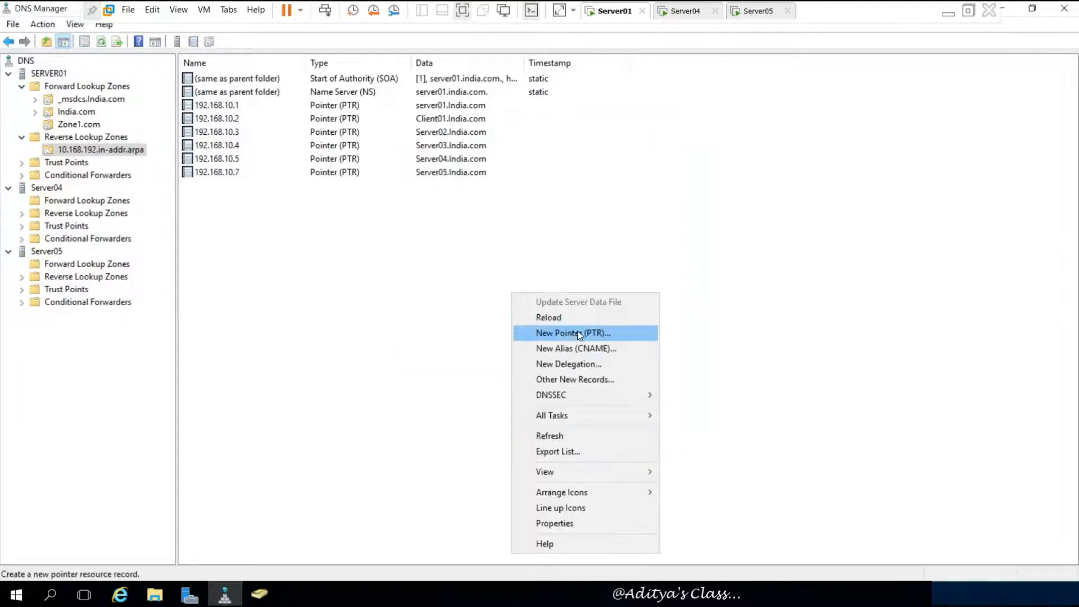
- Add a pointer record for 192.168.10.101 that targets Pc001.Zone1.com, browsed from SERVER01's Zone1.com
{"action": "left_click", "coordinate": [579, 333]}
{"action": "left_click", "coordinate": [639, 268]}
{"action": "double_click", "coordinate": [453, 253]}
{"action": "double_click", "coordinate": [455, 254]}
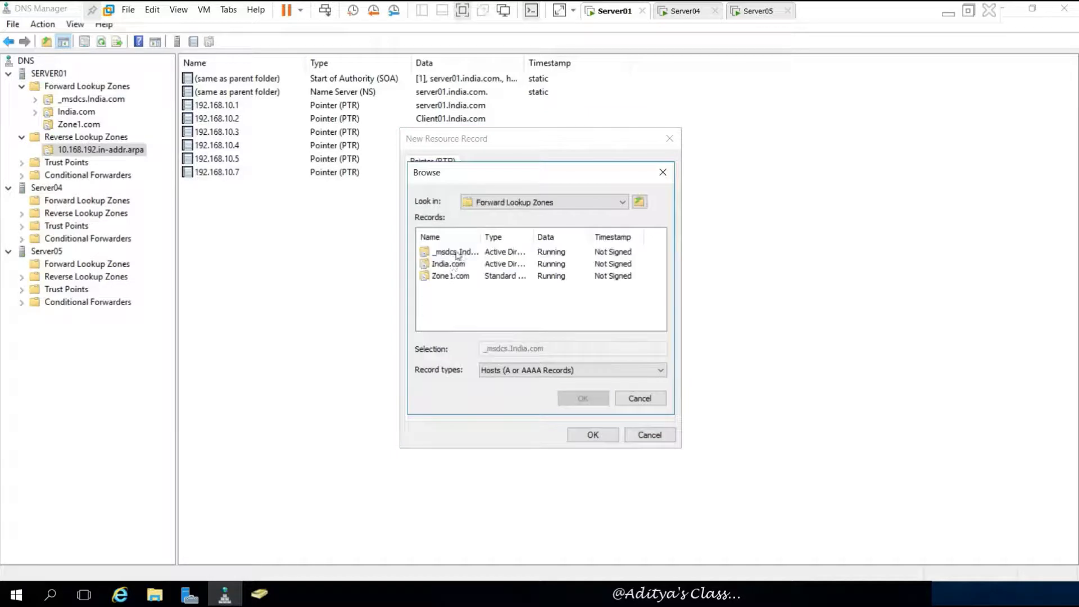
{"action": "double_click", "coordinate": [441, 277]}
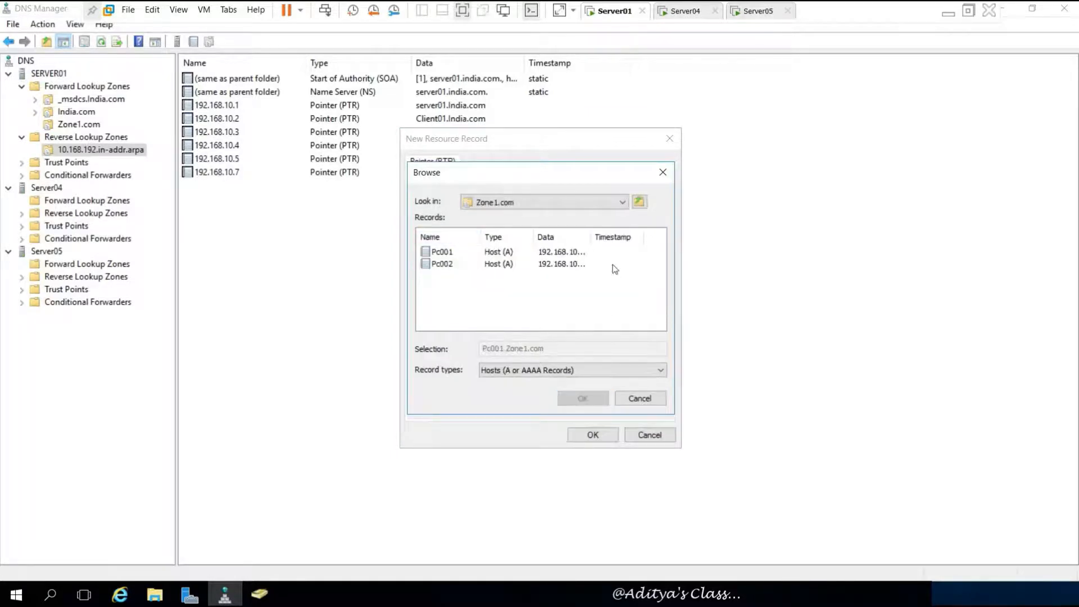
{"action": "double_click", "coordinate": [590, 237]}
{"action": "left_click", "coordinate": [438, 253]}
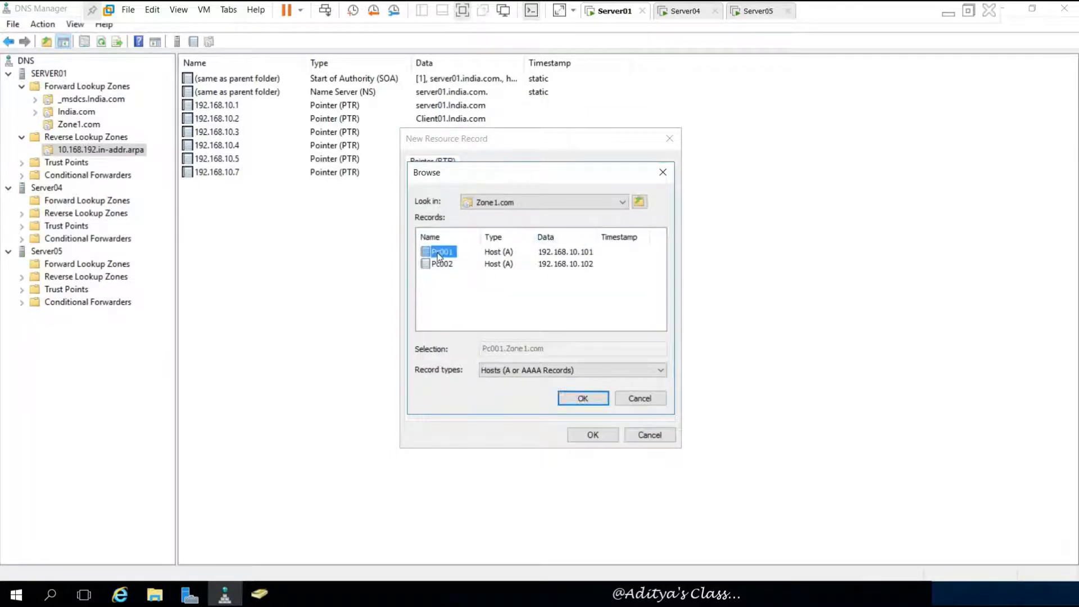
{"action": "left_click", "coordinate": [583, 397]}
{"action": "left_click", "coordinate": [593, 434]}
- Create another pointer record in the reverse zone, choosing Pc002 and then Pc001 as the target host
{"action": "right_click", "coordinate": [449, 282]}
{"action": "left_click", "coordinate": [489, 319]}
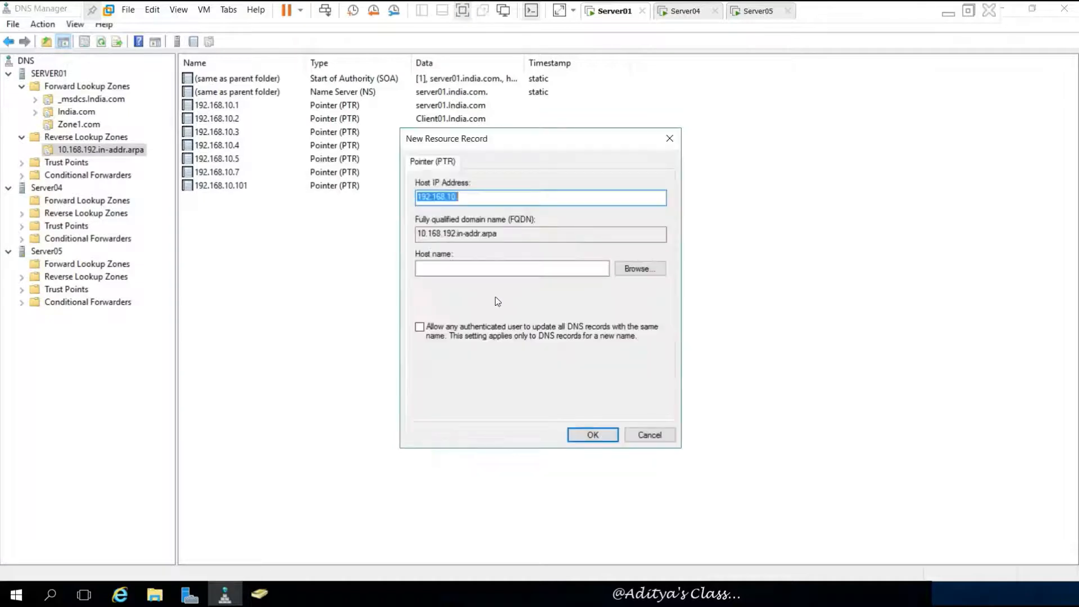
{"action": "left_click", "coordinate": [639, 335]}
{"action": "double_click", "coordinate": [449, 253]}
{"action": "double_click", "coordinate": [456, 253]}
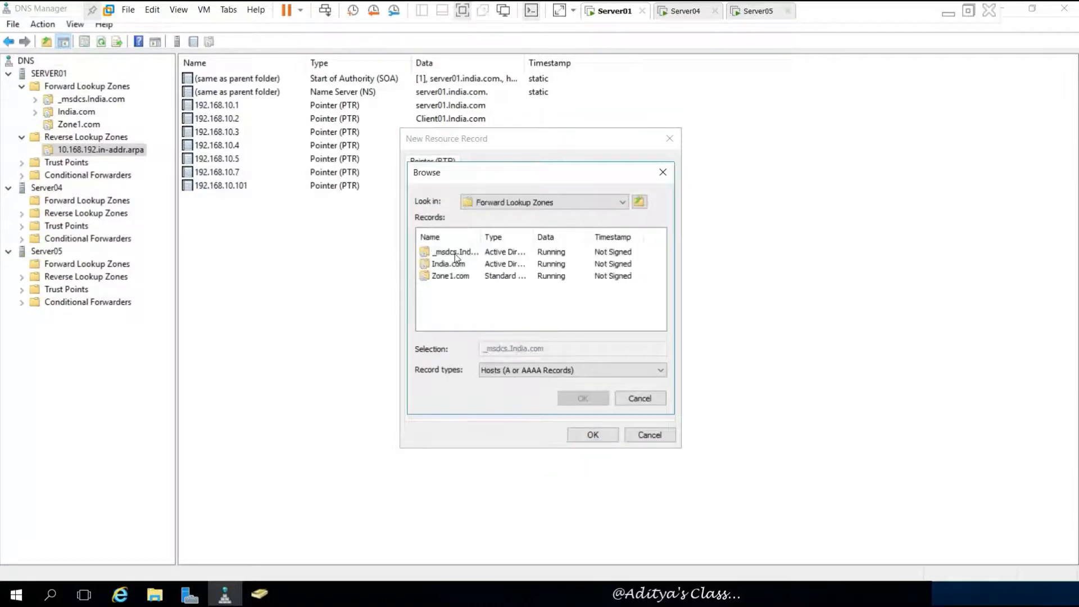
{"action": "double_click", "coordinate": [455, 276]}
{"action": "left_click", "coordinate": [442, 264]}
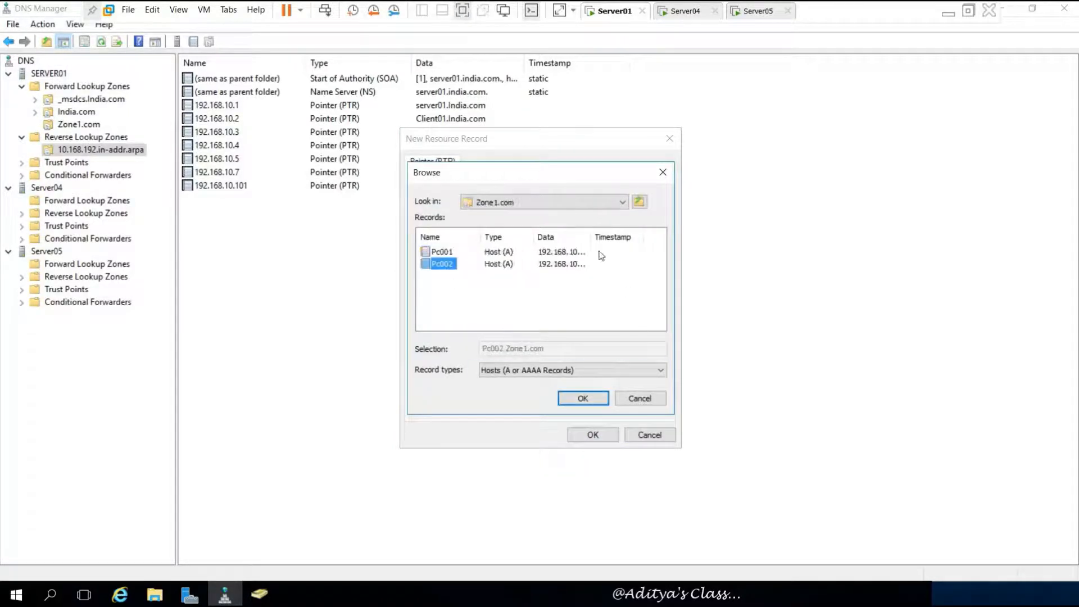
{"action": "left_click", "coordinate": [585, 398]}
{"action": "left_click", "coordinate": [589, 434]}
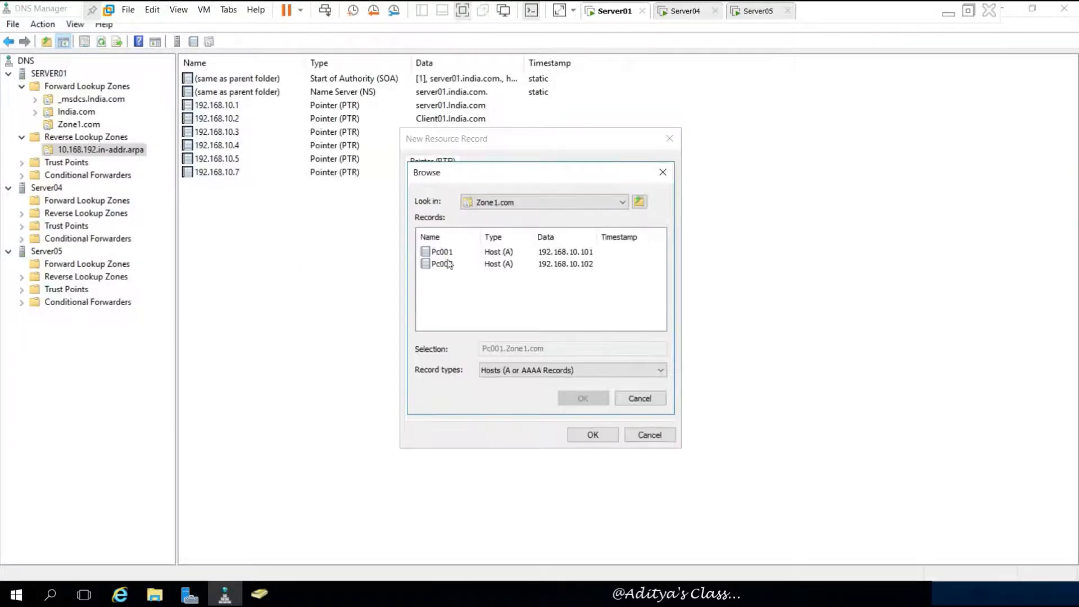
{"action": "left_click", "coordinate": [441, 252]}
{"action": "left_click", "coordinate": [578, 399]}
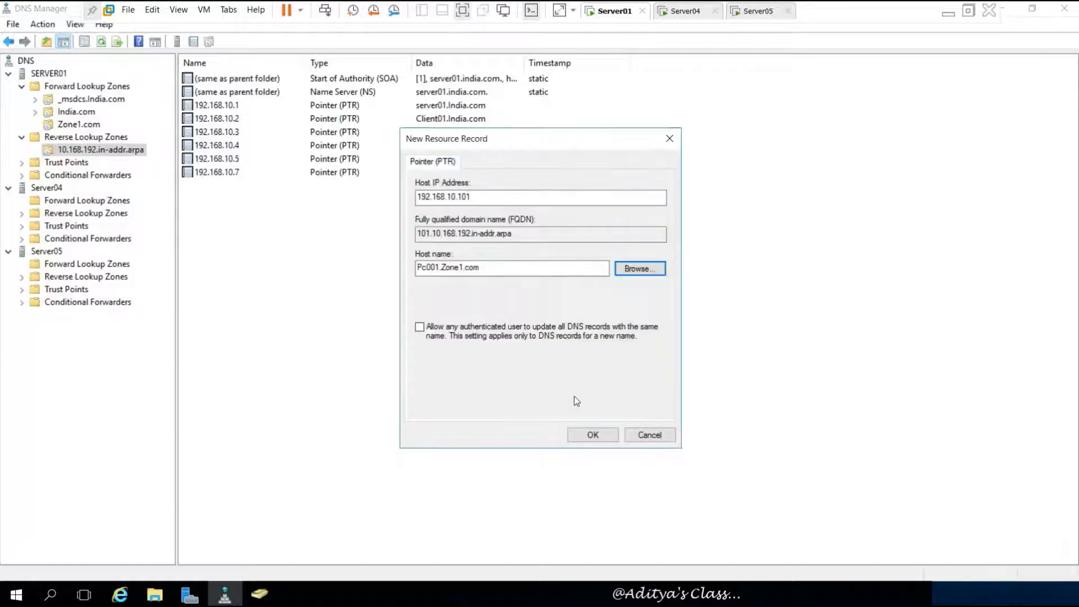
{"action": "left_click", "coordinate": [588, 436]}
- Add the pointer record for 192.168.10.102 that targets Pc002.Zone1.com
{"action": "right_click", "coordinate": [450, 283]}
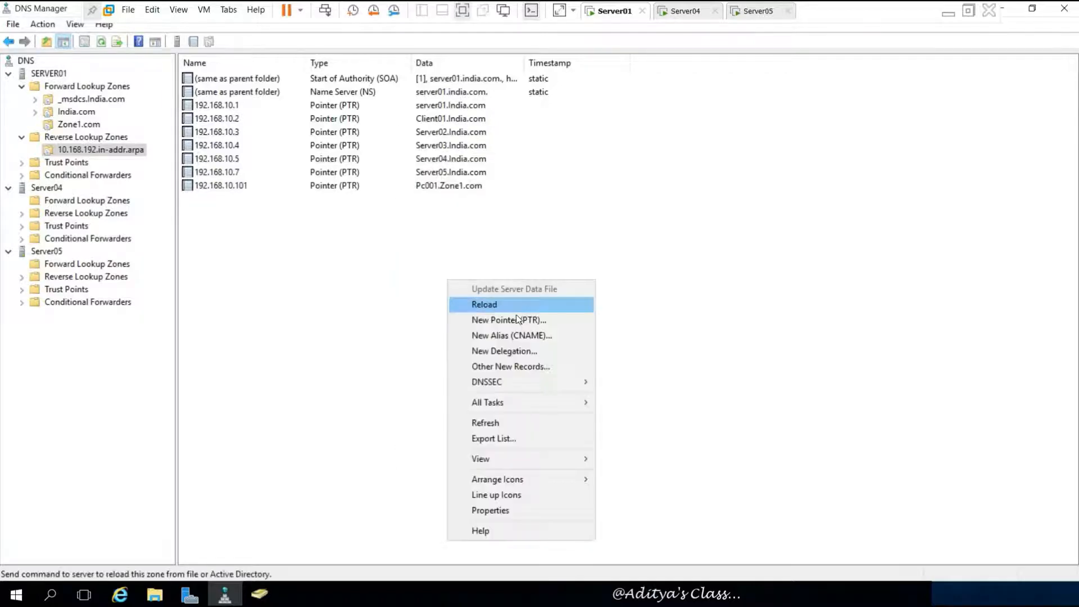
{"action": "left_click", "coordinate": [529, 317]}
{"action": "left_click", "coordinate": [641, 333]}
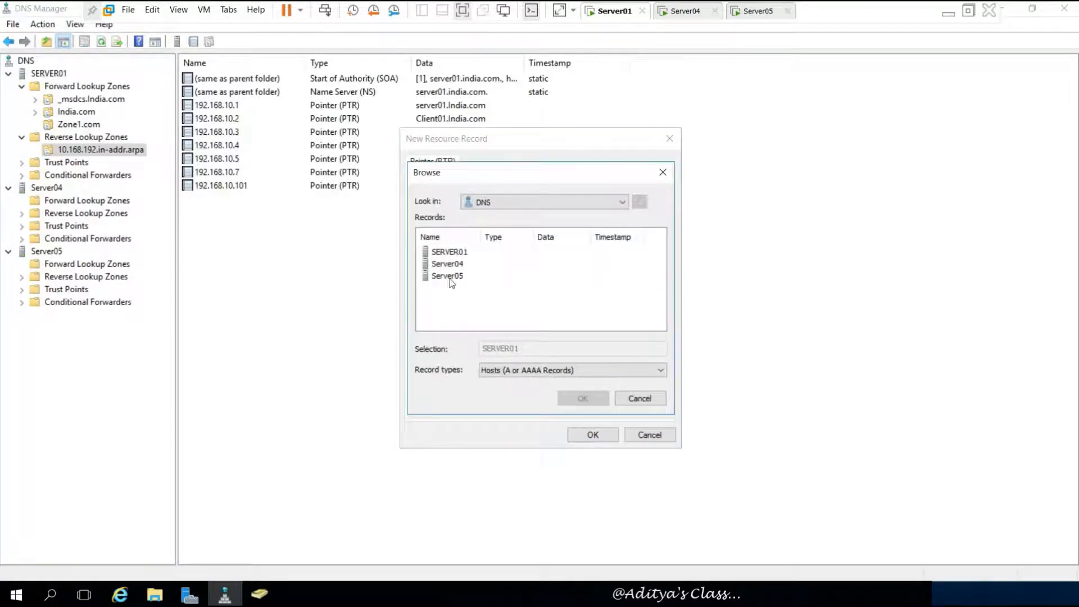
{"action": "double_click", "coordinate": [449, 253]}
{"action": "double_click", "coordinate": [452, 252]}
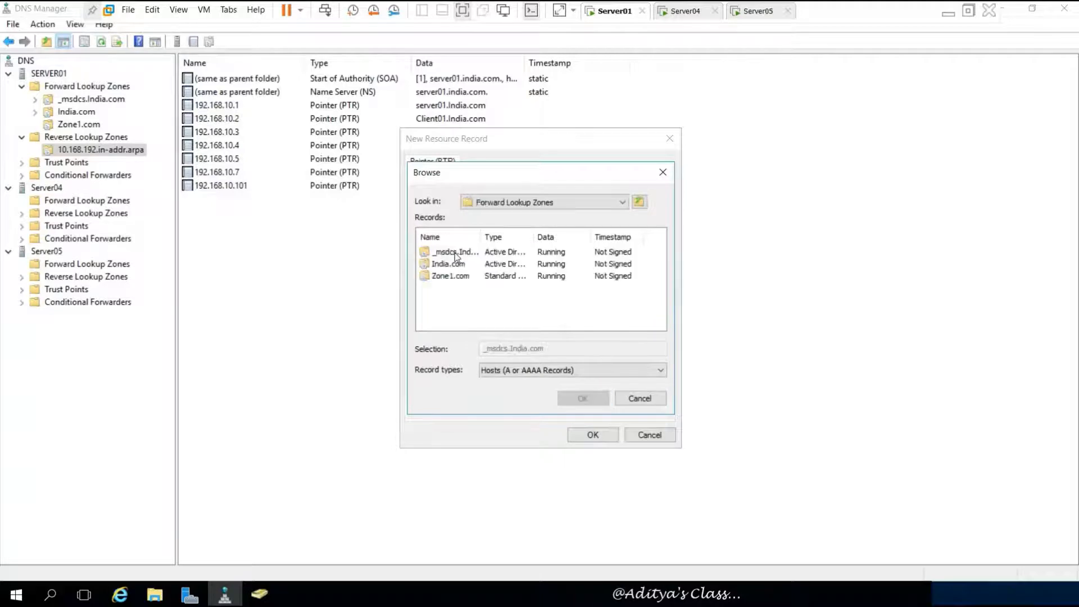
{"action": "double_click", "coordinate": [453, 277]}
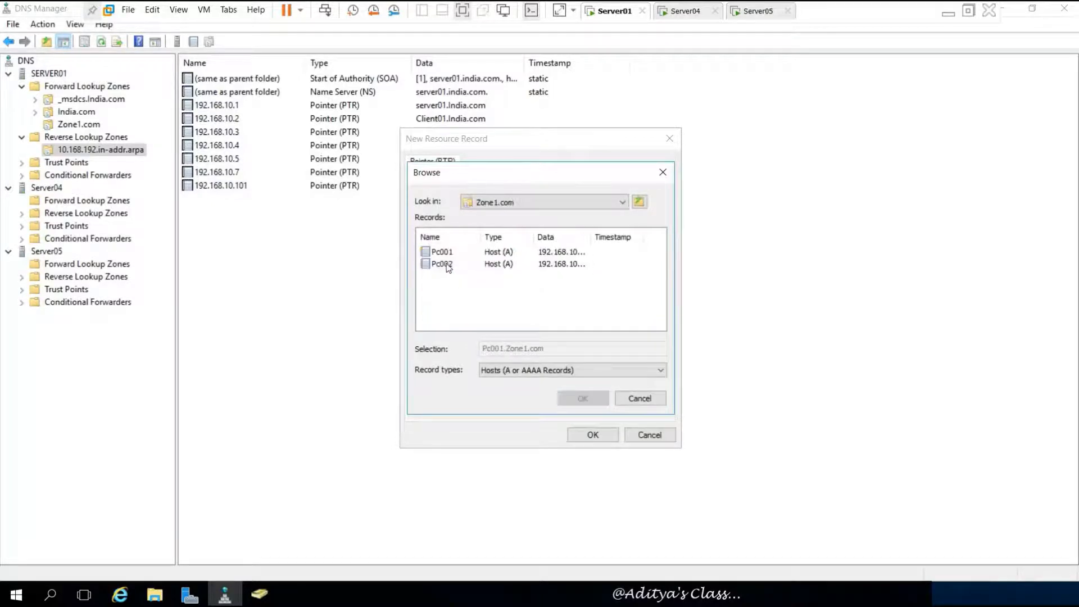
{"action": "left_click", "coordinate": [443, 264]}
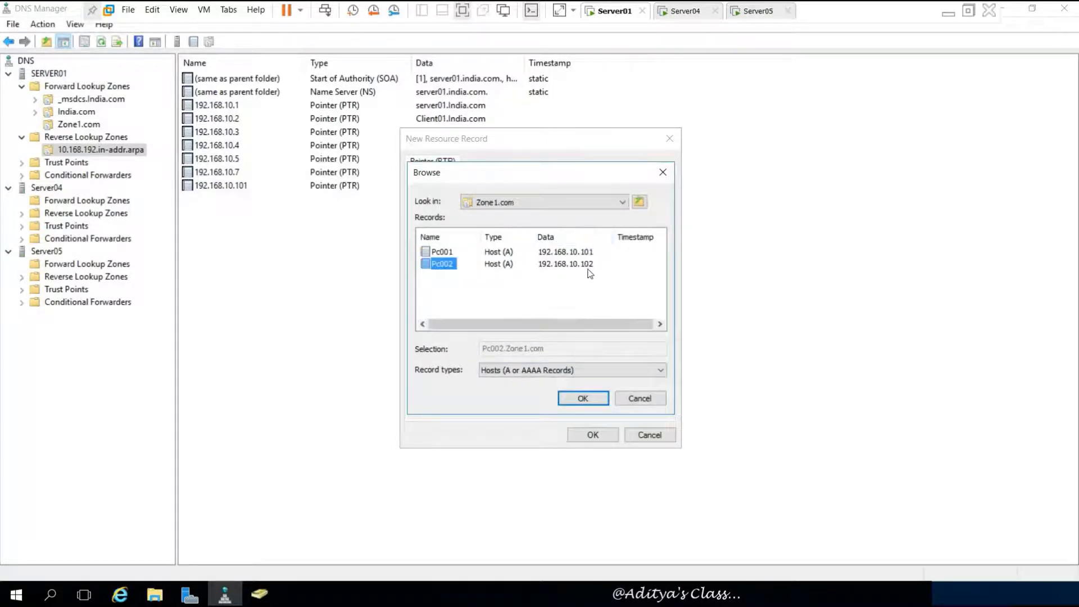
{"action": "left_click", "coordinate": [585, 397]}
{"action": "left_click", "coordinate": [588, 432]}
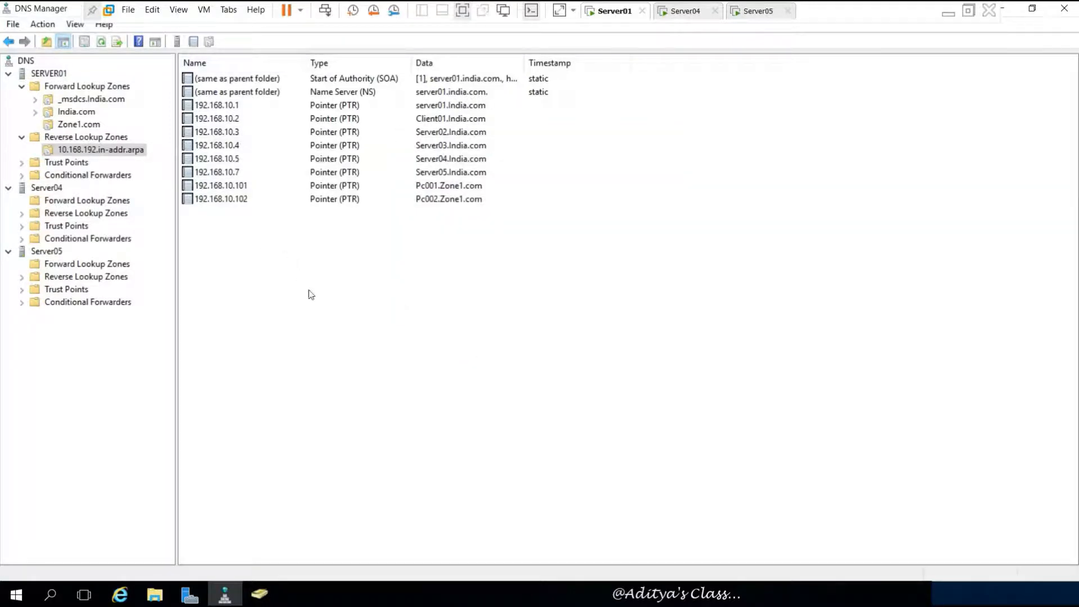
- Add host Pc003 at 192.168.10.103 to Zone1.com, with an associated PTR record created
{"action": "left_click", "coordinate": [79, 124]}
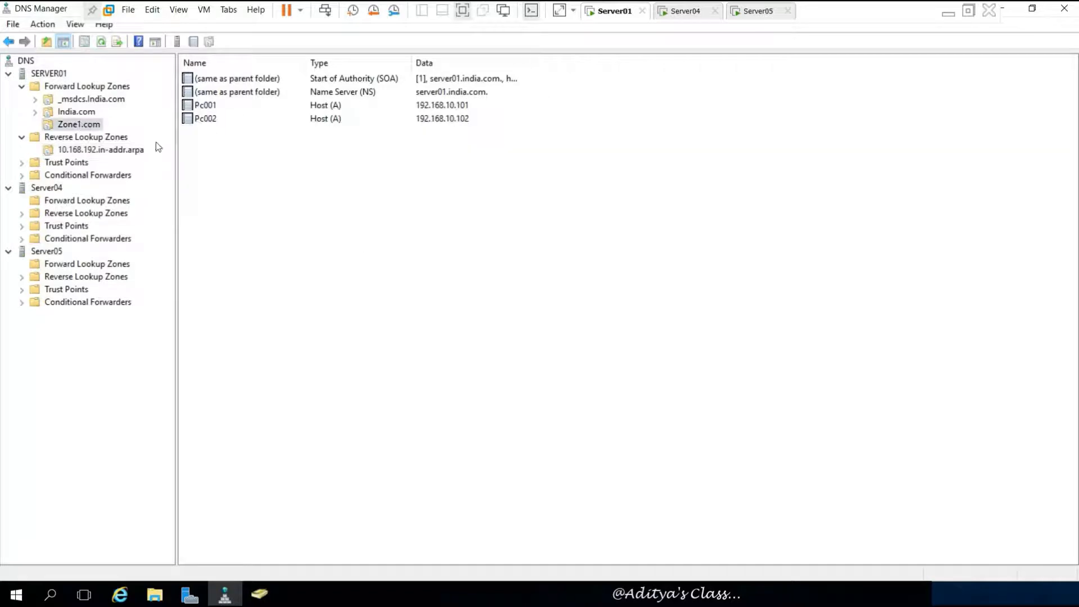
{"action": "right_click", "coordinate": [287, 178]}
{"action": "left_click", "coordinate": [387, 218]}
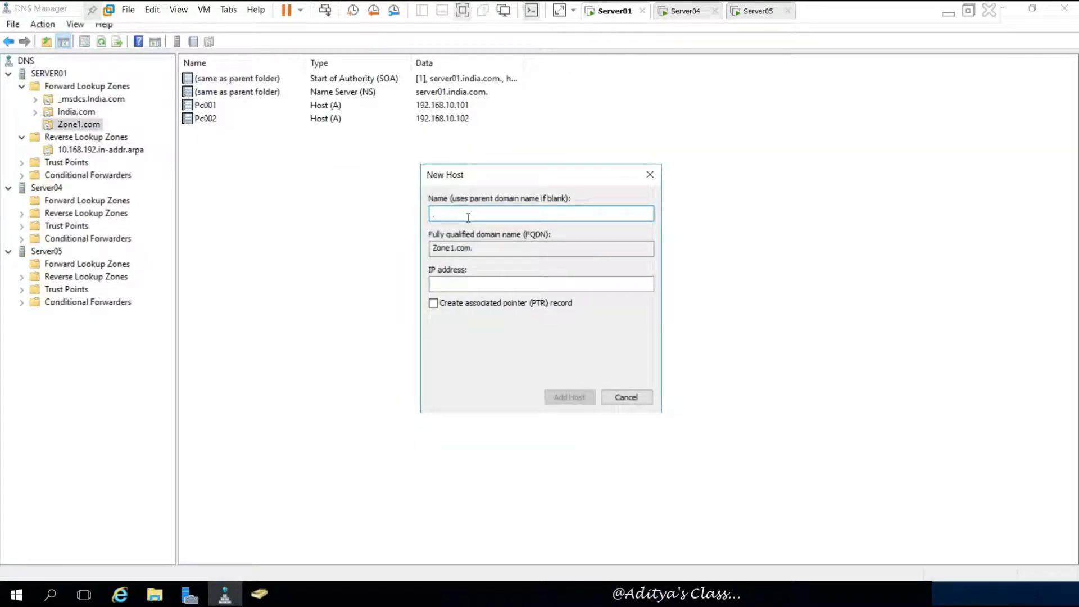
{"action": "type", "text": "Pc003"}
{"action": "key", "text": "Tab"}
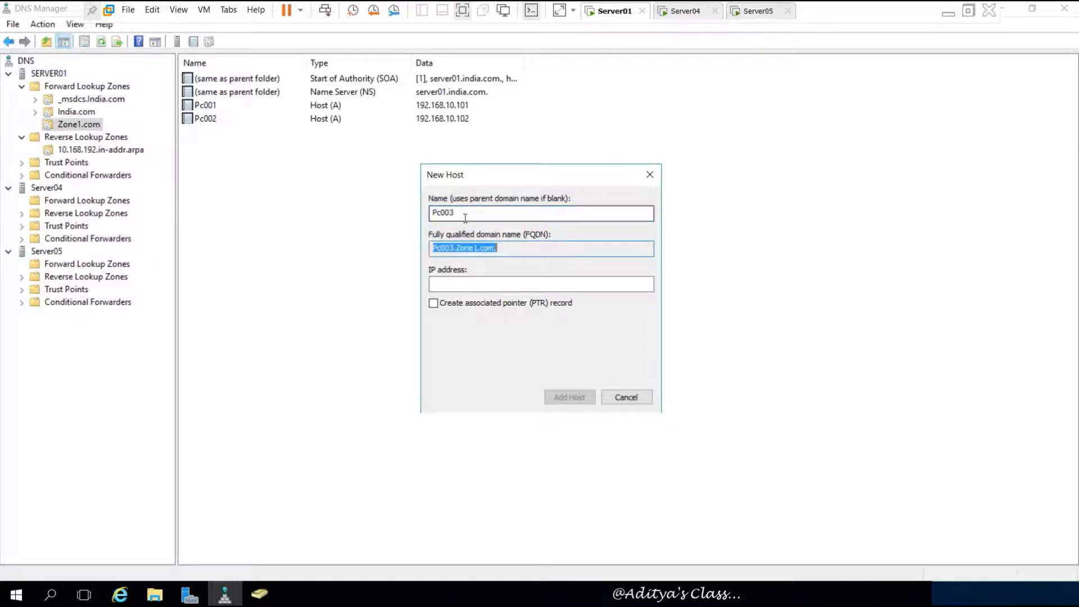
{"action": "key", "text": "Tab"}
{"action": "type", "text": "192.1"}
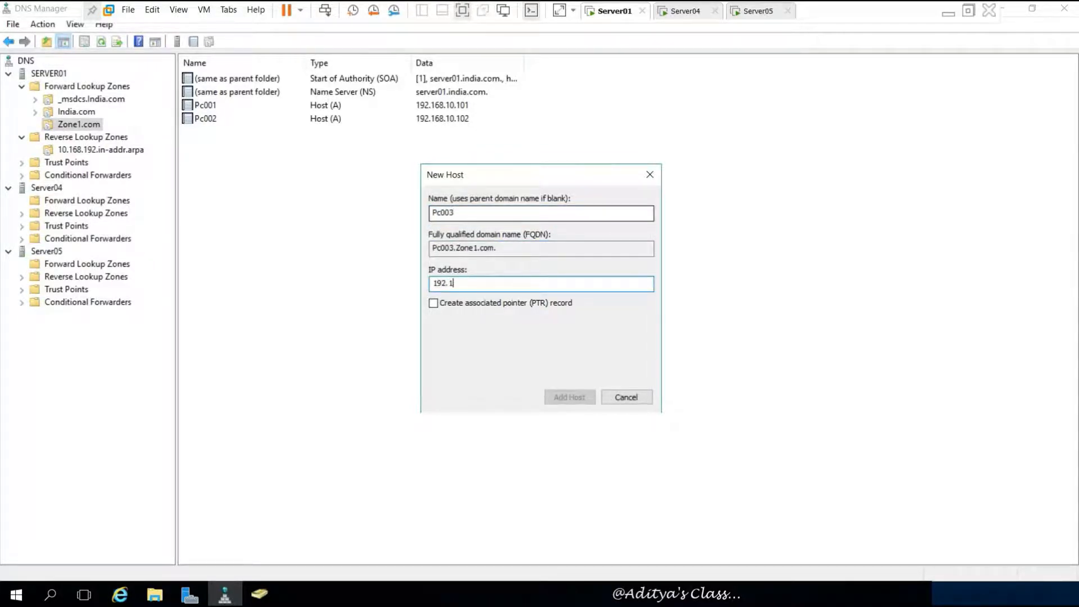
{"action": "type", "text": "68. 10.1"}
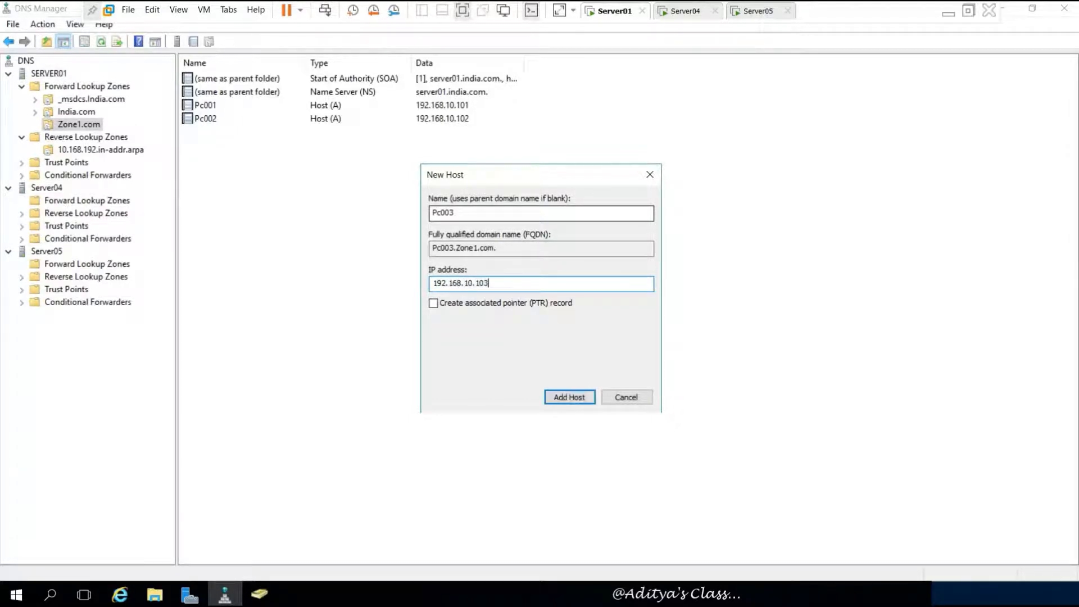
{"action": "left_click", "coordinate": [435, 304]}
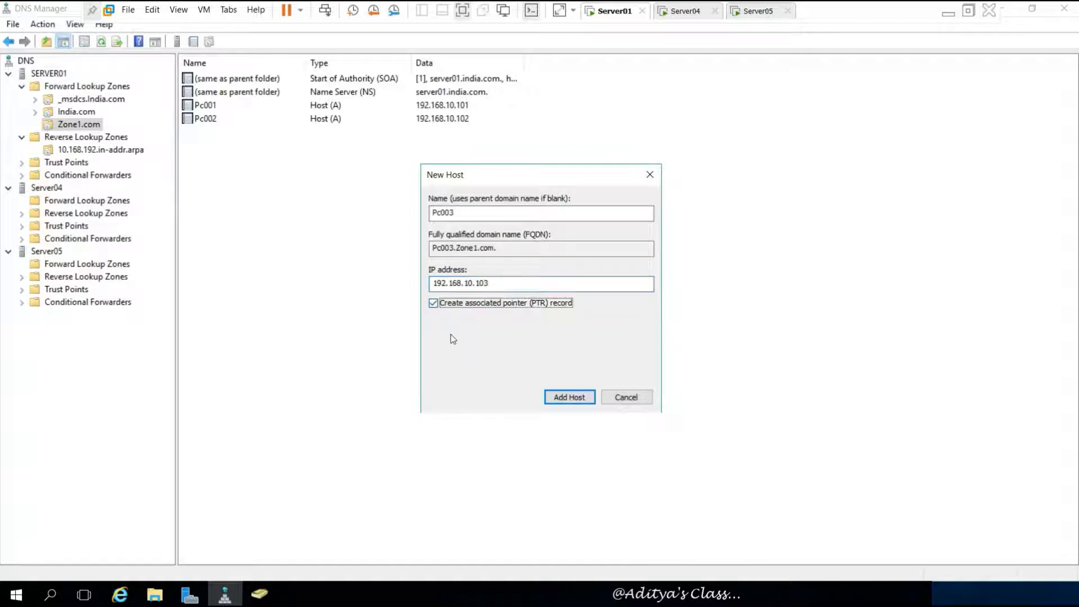
{"action": "left_click", "coordinate": [562, 389]}
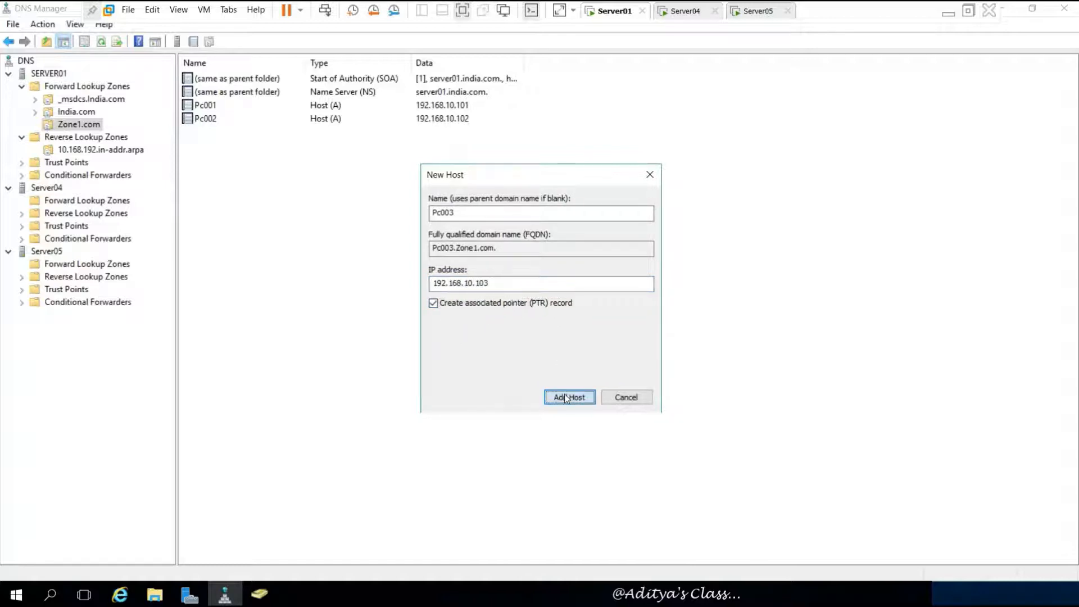
{"action": "left_click", "coordinate": [646, 350]}
{"action": "left_click", "coordinate": [626, 395]}
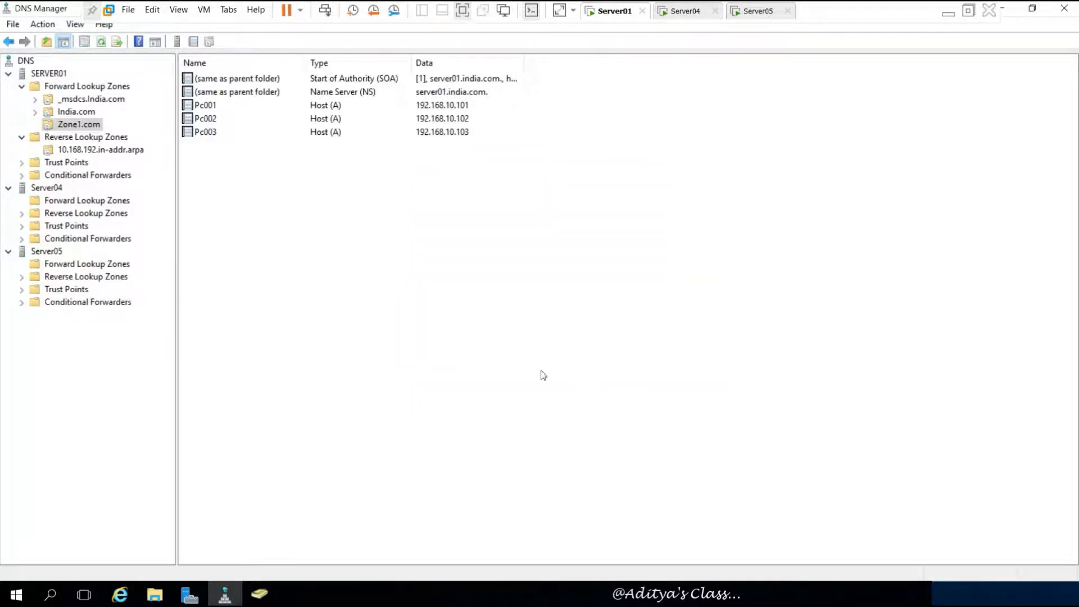
{"action": "left_click", "coordinate": [104, 150]}
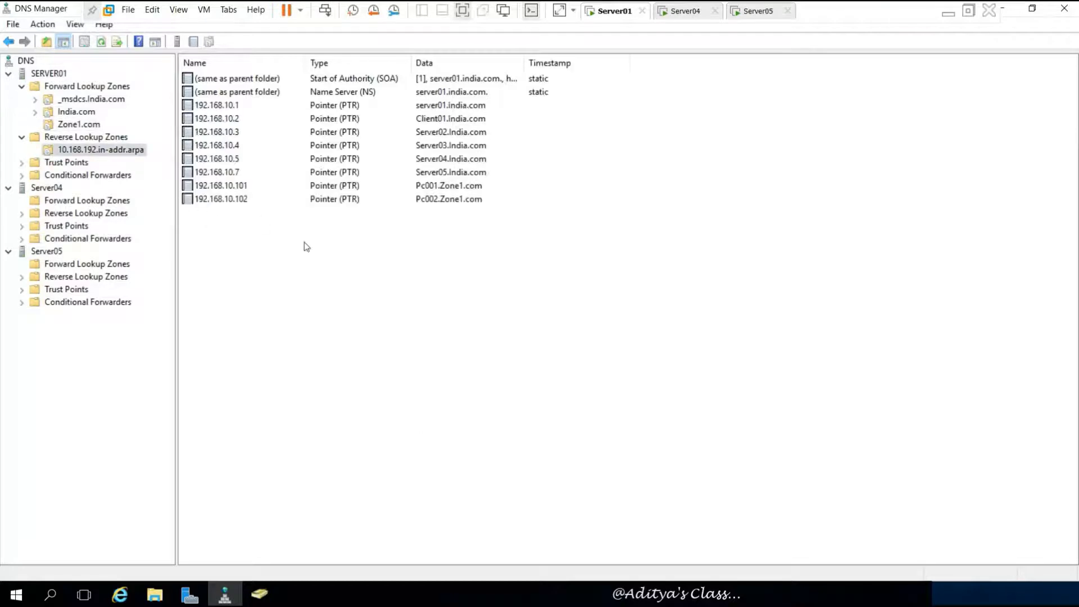
- Refresh the reverse zone's pointer list, check the 192.168.10.103 record, and sort by name
{"action": "left_click", "coordinate": [101, 42]}
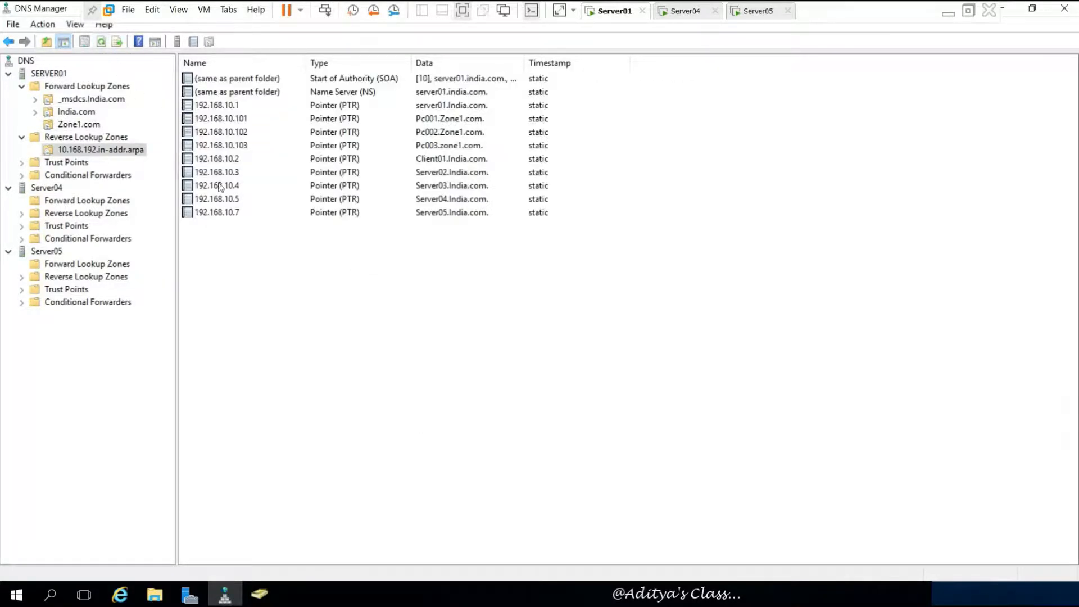
{"action": "left_click", "coordinate": [247, 147]}
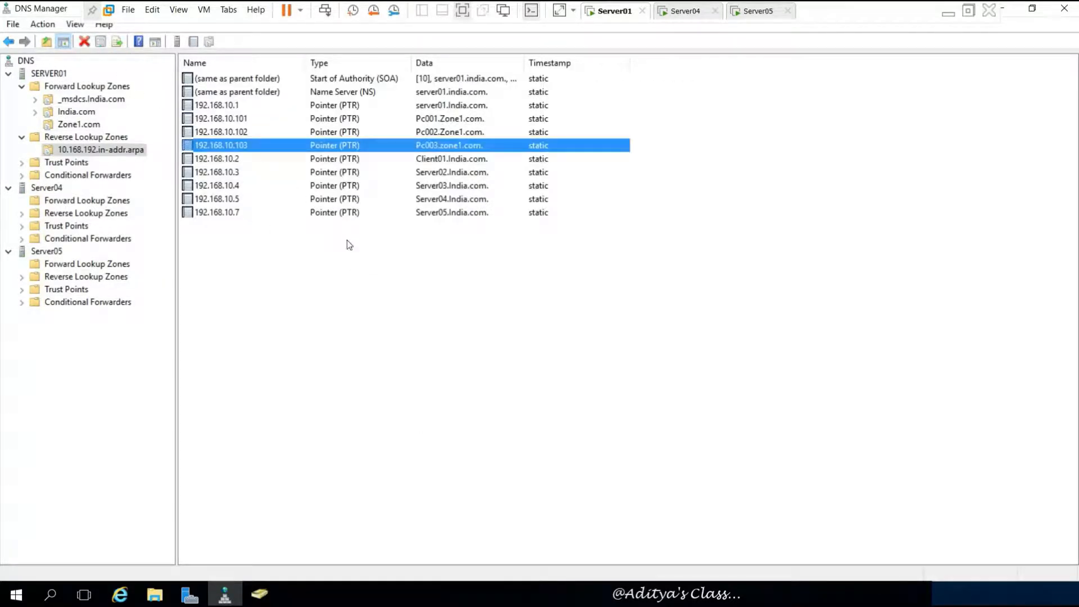
{"action": "left_click", "coordinate": [377, 297]}
{"action": "left_click", "coordinate": [265, 65]}
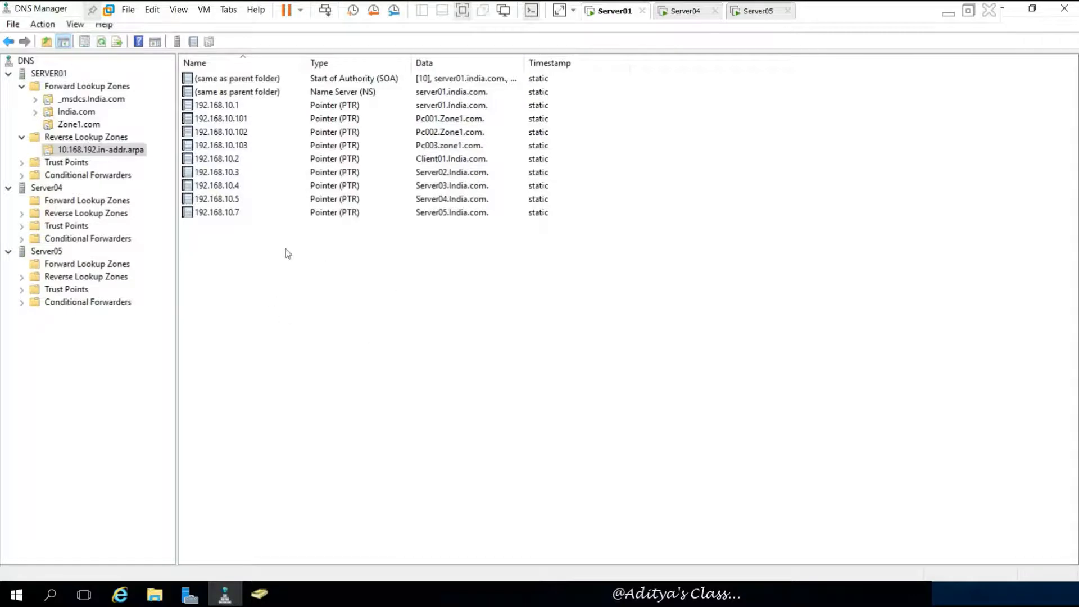
- Keep the reverse lookup zone's type as Primary in its properties
{"action": "right_click", "coordinate": [330, 295]}
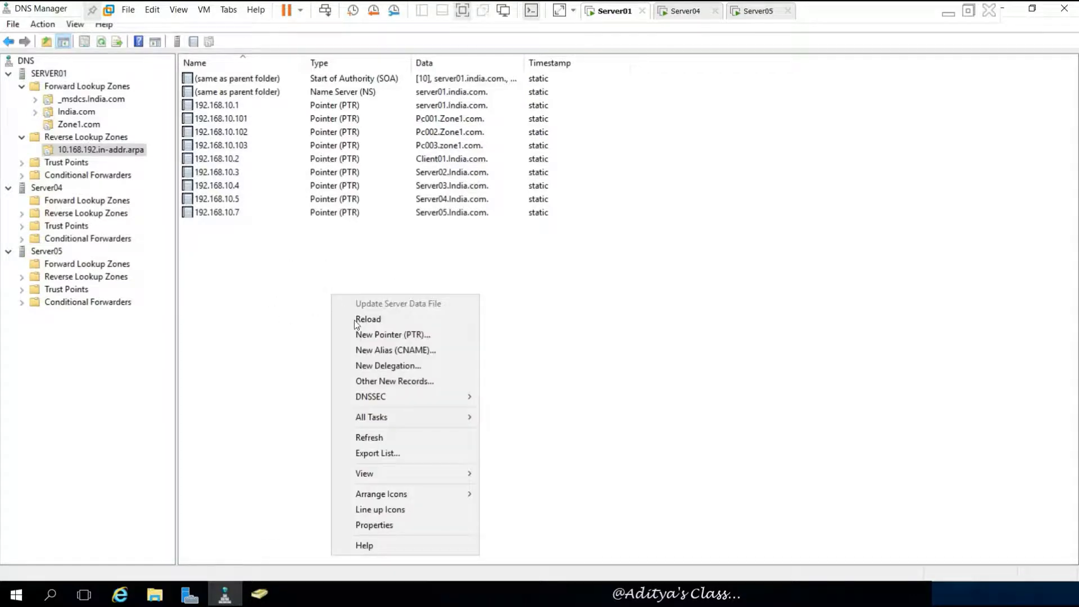
{"action": "left_click", "coordinate": [382, 525]}
{"action": "left_click", "coordinate": [570, 220]}
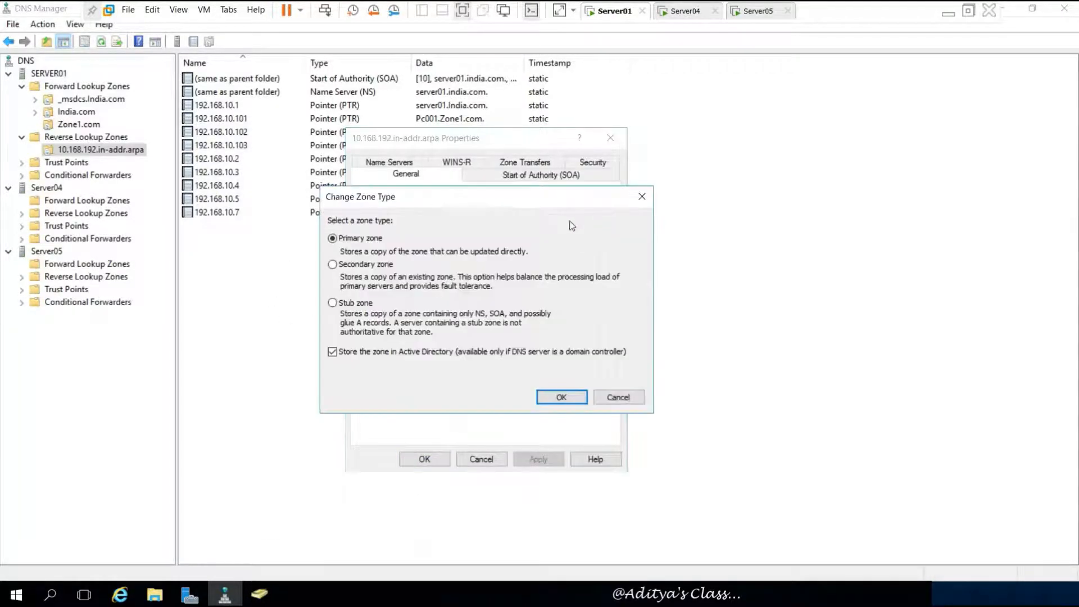
{"action": "left_click", "coordinate": [552, 397]}
{"action": "left_click", "coordinate": [427, 461]}
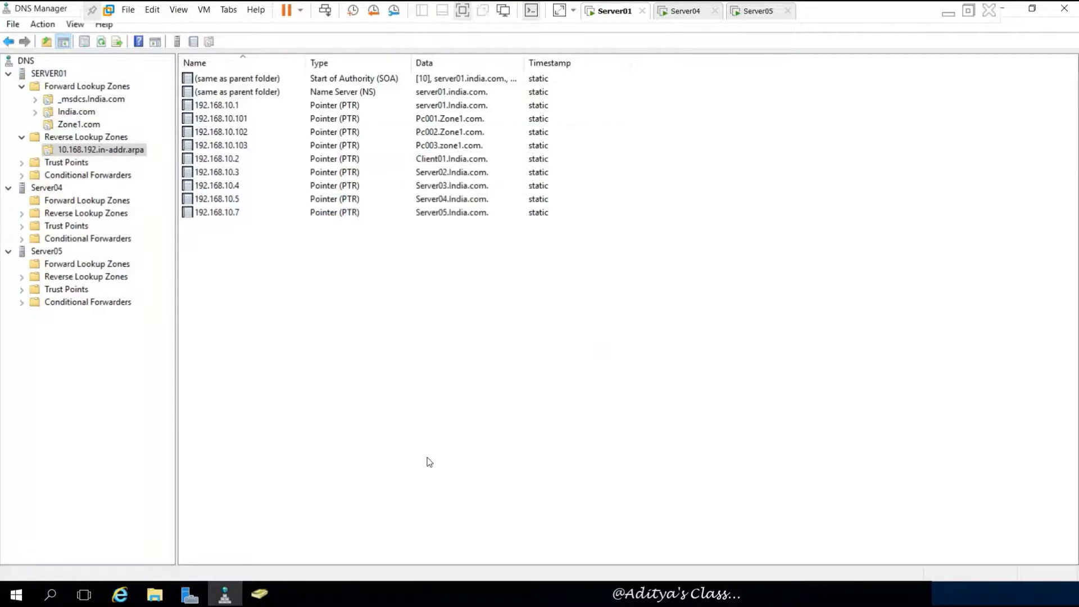
- Review Zone1.com's records and keep its zone type as Primary
{"action": "left_click", "coordinate": [73, 111]}
{"action": "left_click", "coordinate": [79, 124]}
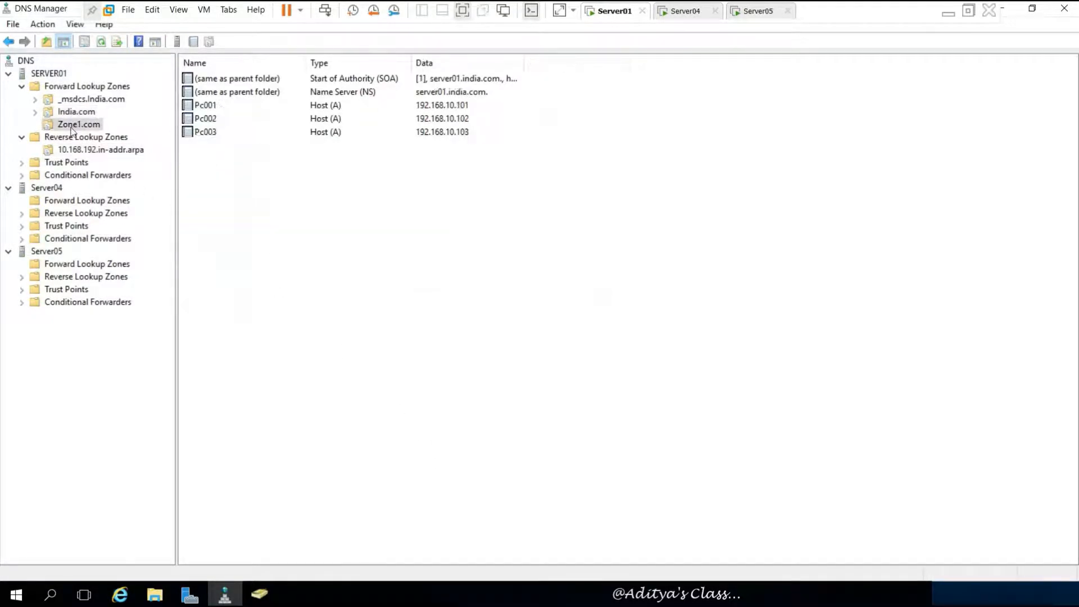
{"action": "right_click", "coordinate": [334, 209]}
{"action": "left_click", "coordinate": [409, 469]}
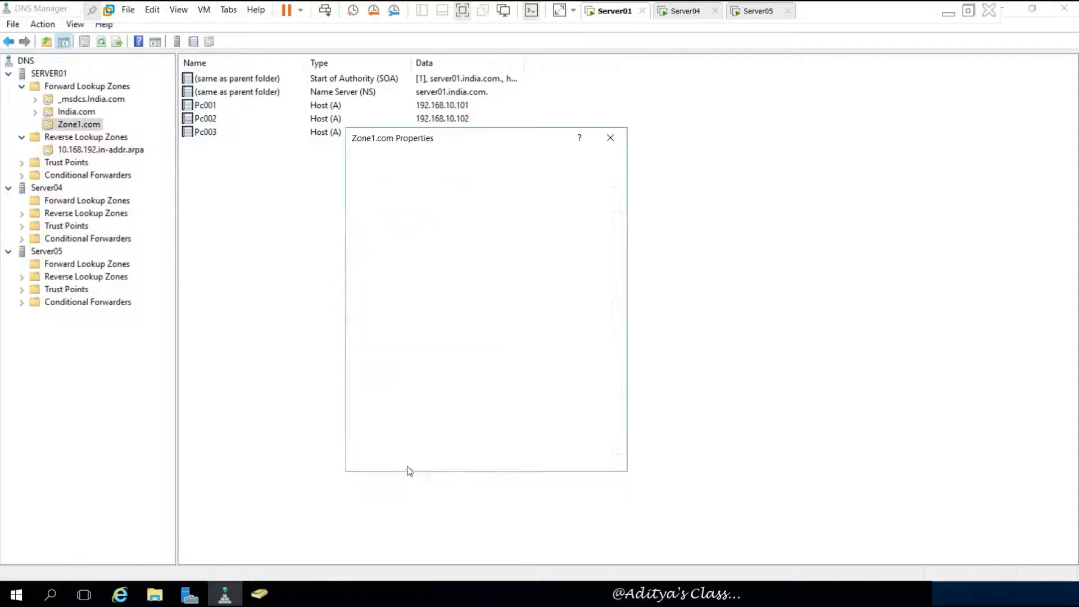
{"action": "left_click", "coordinate": [585, 219]}
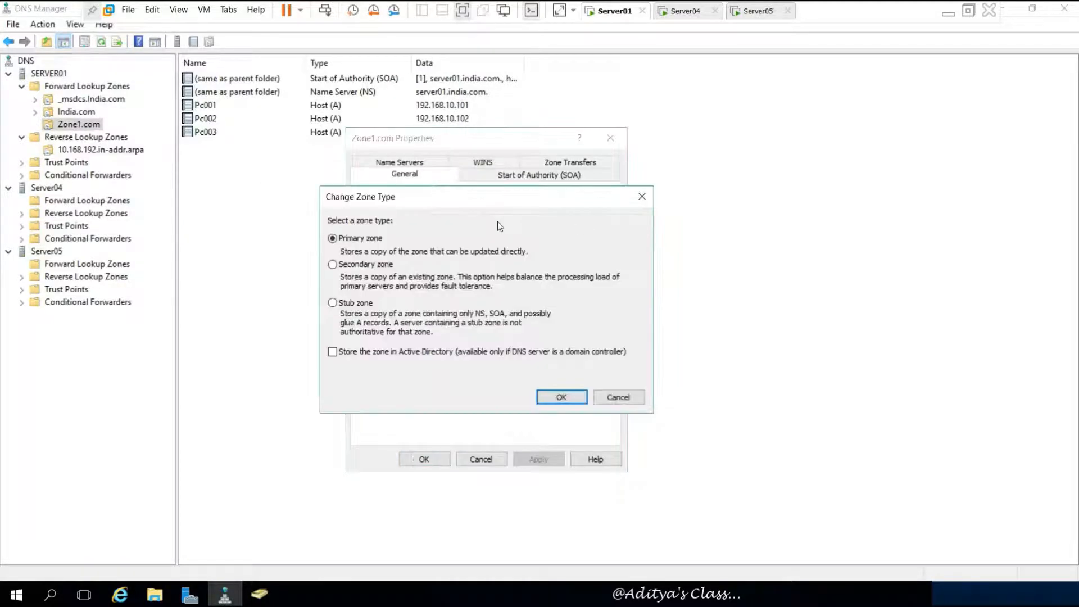
{"action": "left_click", "coordinate": [561, 396]}
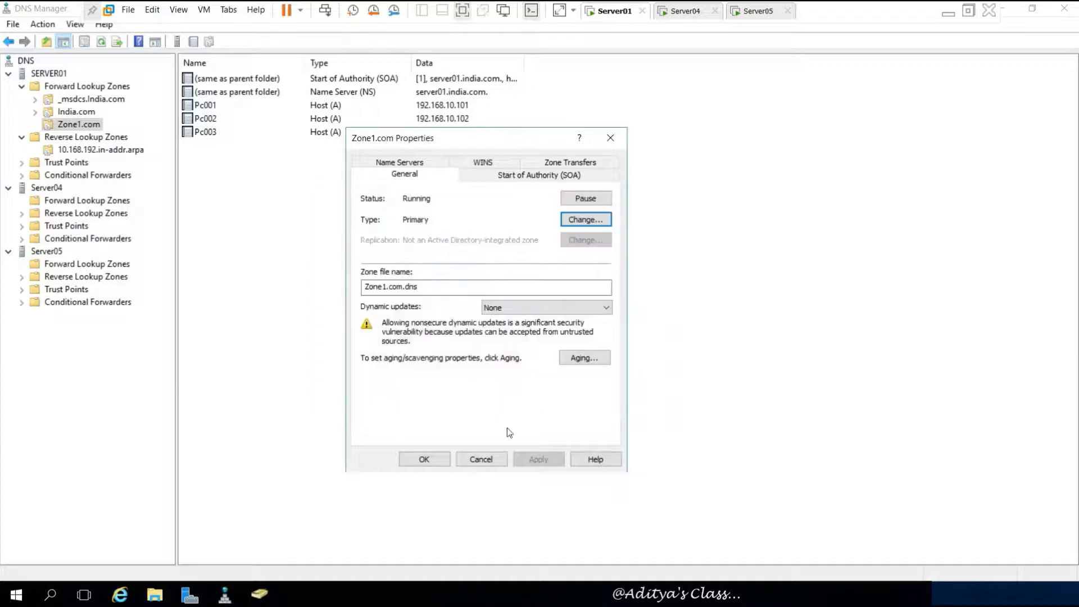
{"action": "left_click", "coordinate": [424, 459]}
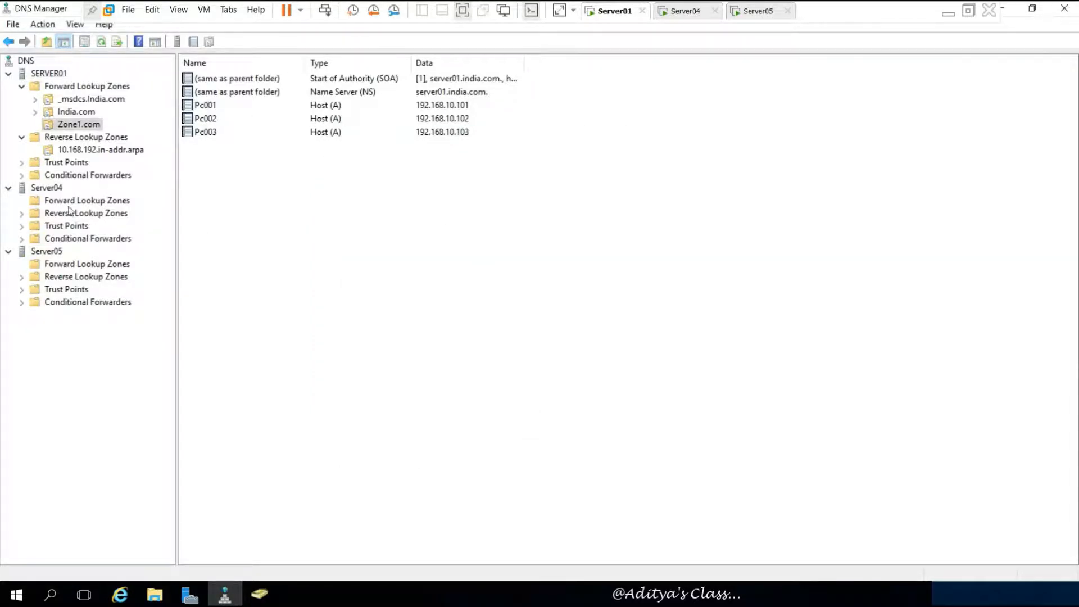
{"action": "left_click", "coordinate": [63, 204]}
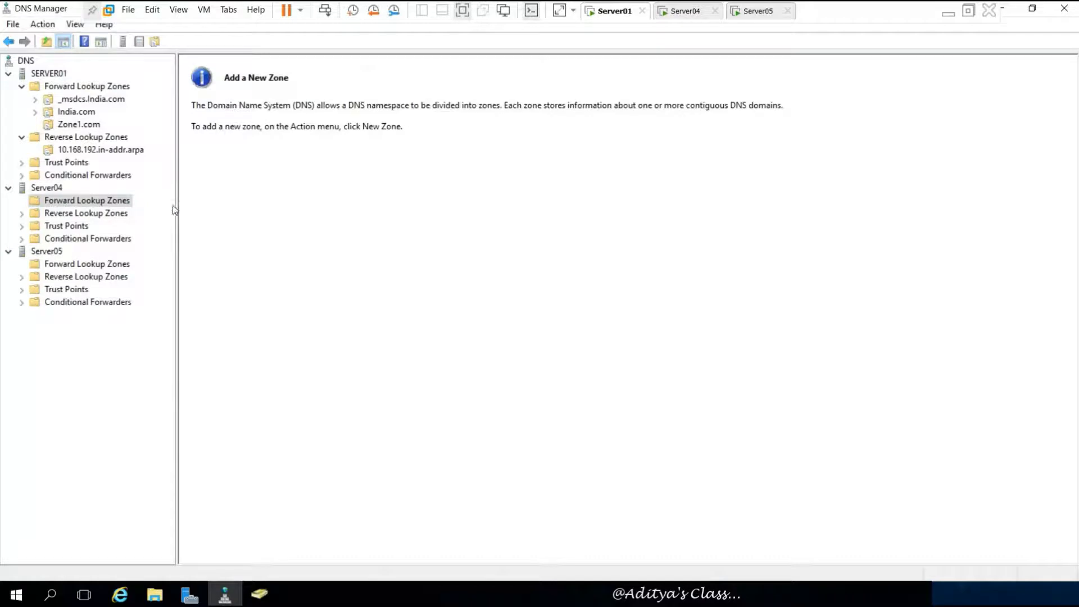
- Create a secondary zone Zone1.com on Server04 with master server 192.168.10.1
{"action": "right_click", "coordinate": [93, 204]}
{"action": "left_click", "coordinate": [137, 210]}
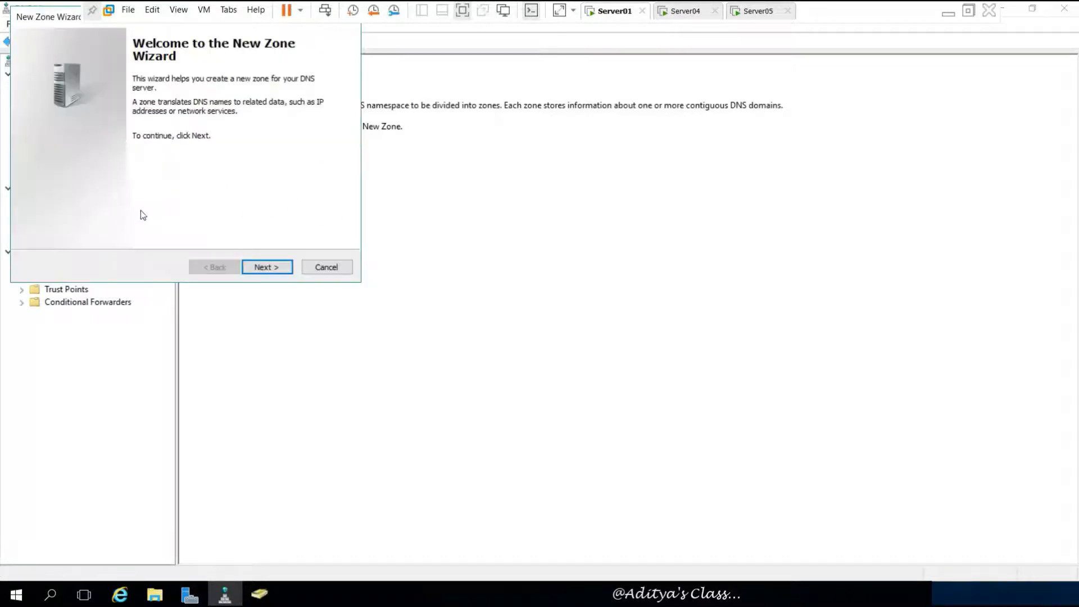
{"action": "left_click_drag", "start_coordinate": [31, 21], "coordinate": [348, 169]}
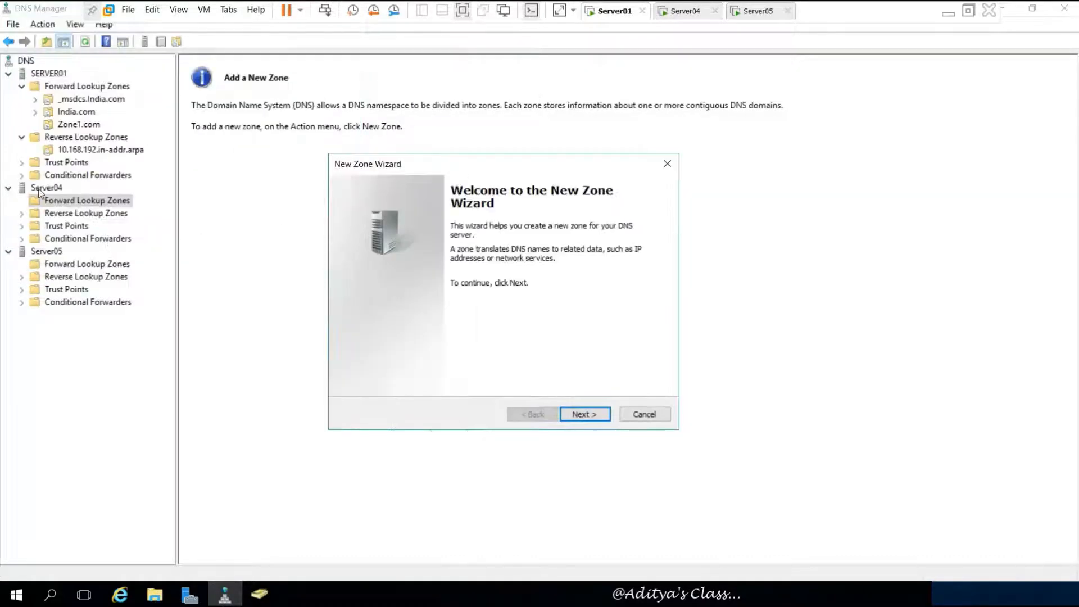
{"action": "left_click", "coordinate": [585, 413]}
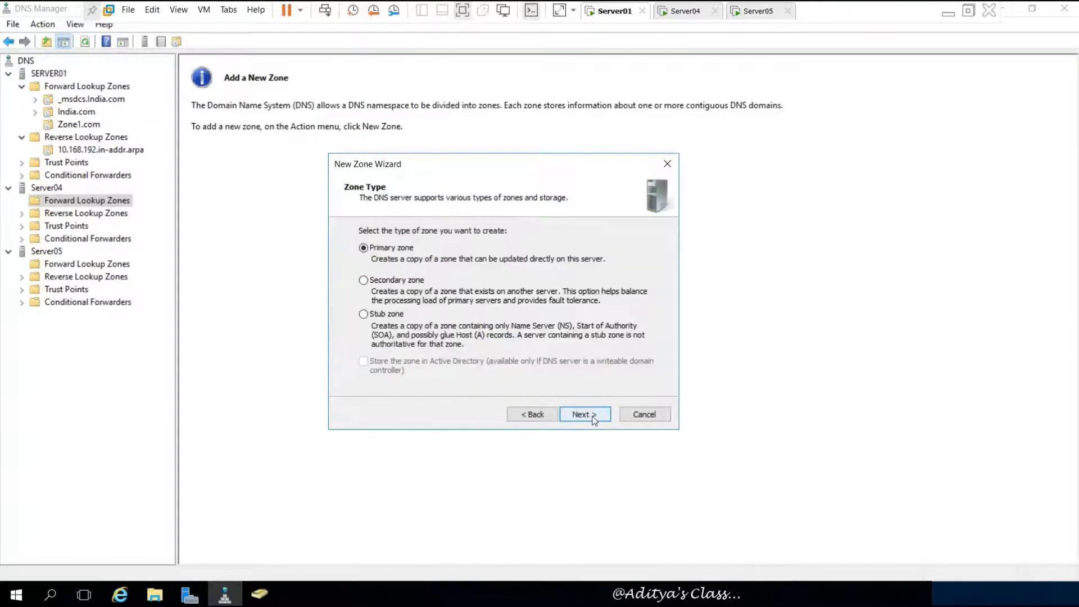
{"action": "left_click", "coordinate": [395, 280]}
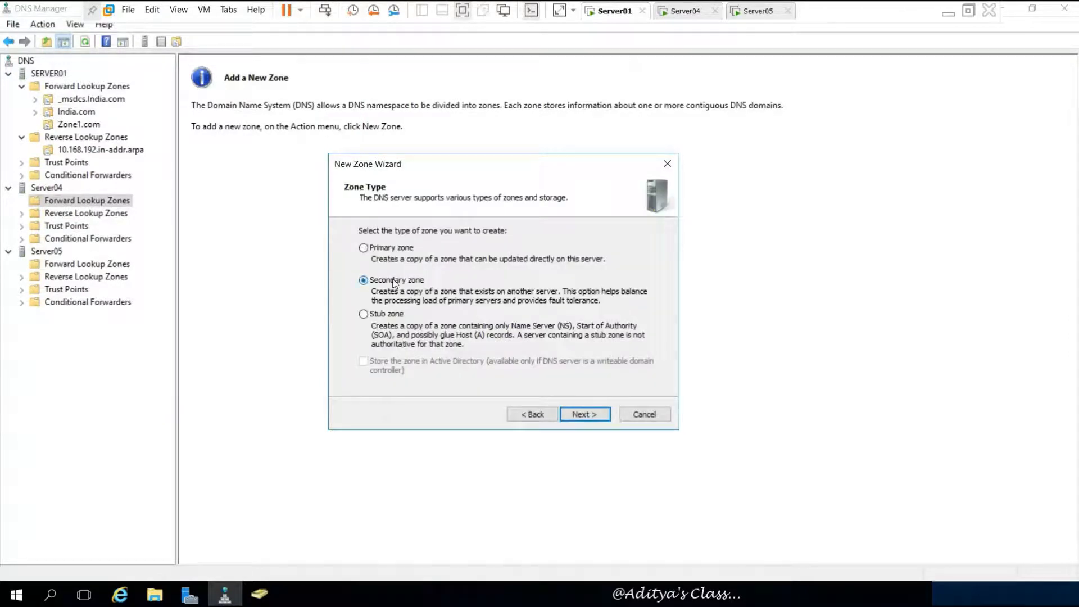
{"action": "left_click", "coordinate": [584, 414]}
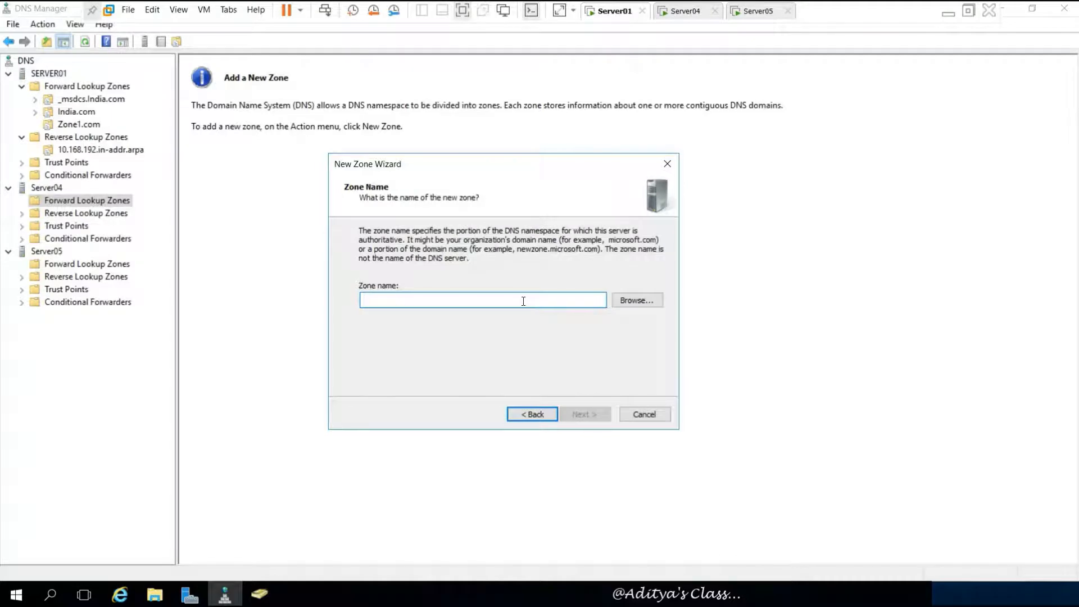
{"action": "type", "text": "Zone1.com"}
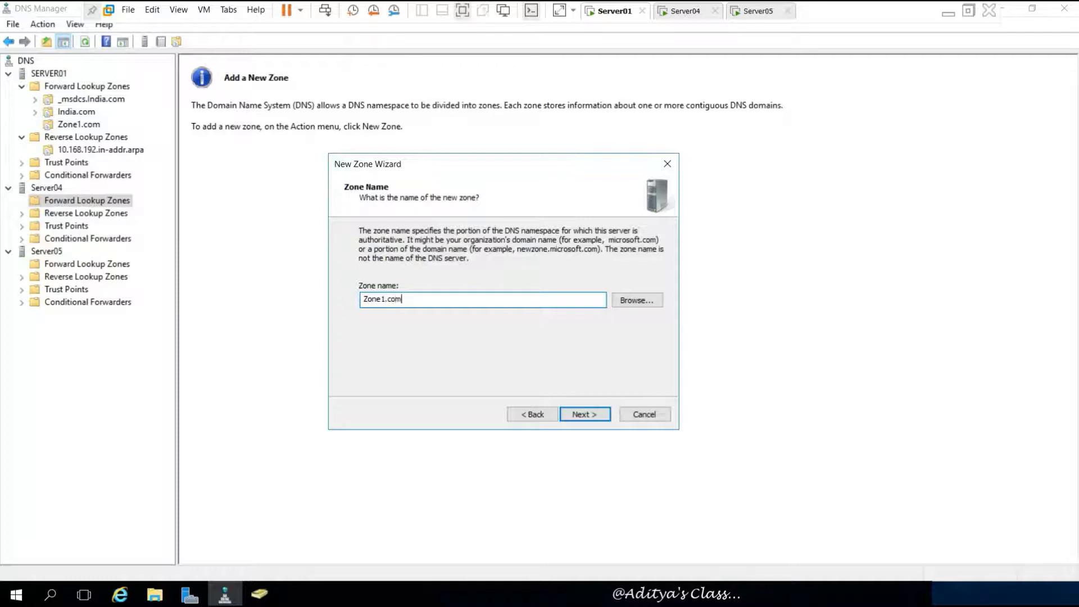
{"action": "left_click", "coordinate": [584, 414]}
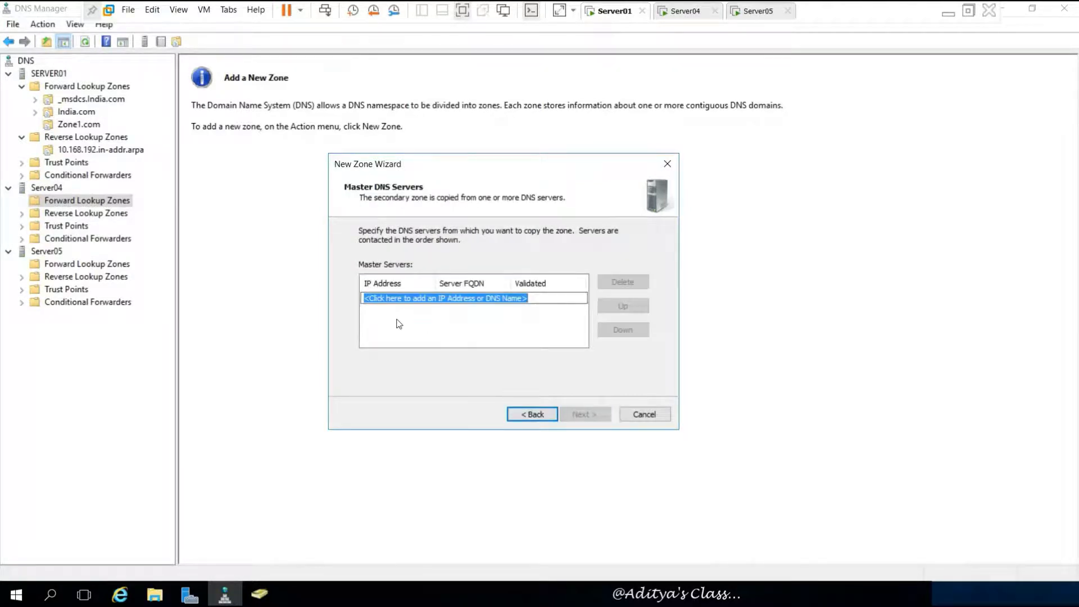
{"action": "type", "text": "192.168."}
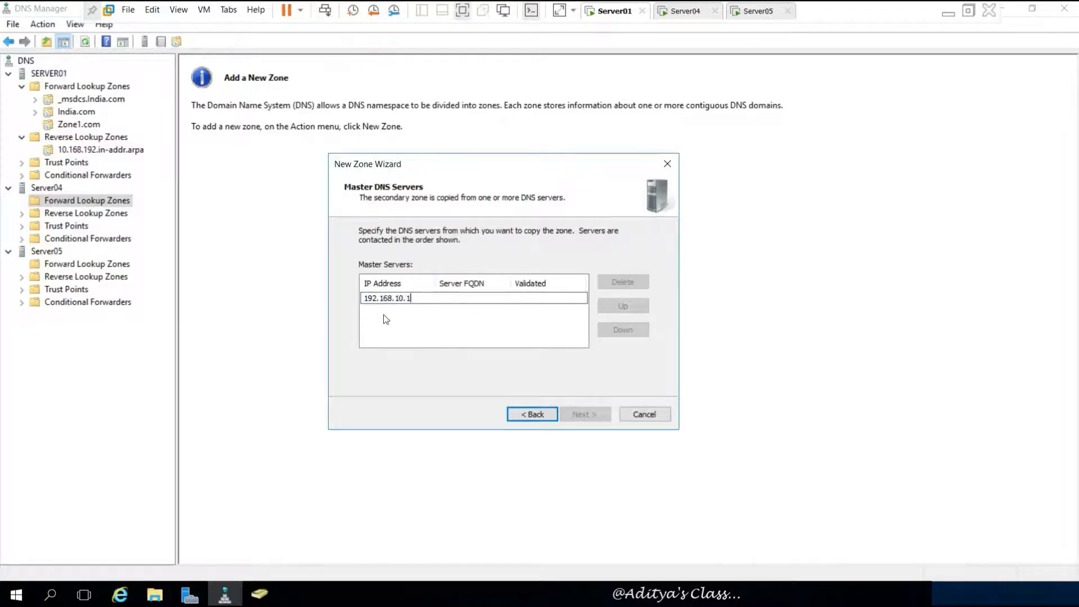
{"action": "type", "text": "10.1"}
{"action": "key", "text": "Return"}
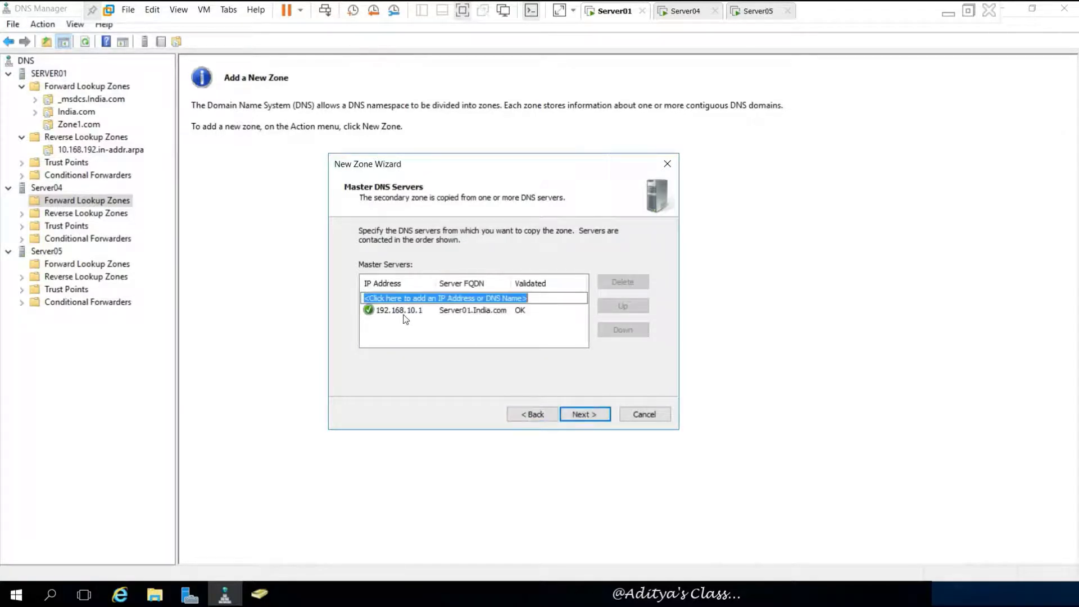
{"action": "left_click", "coordinate": [585, 414]}
{"action": "left_click", "coordinate": [587, 414]}
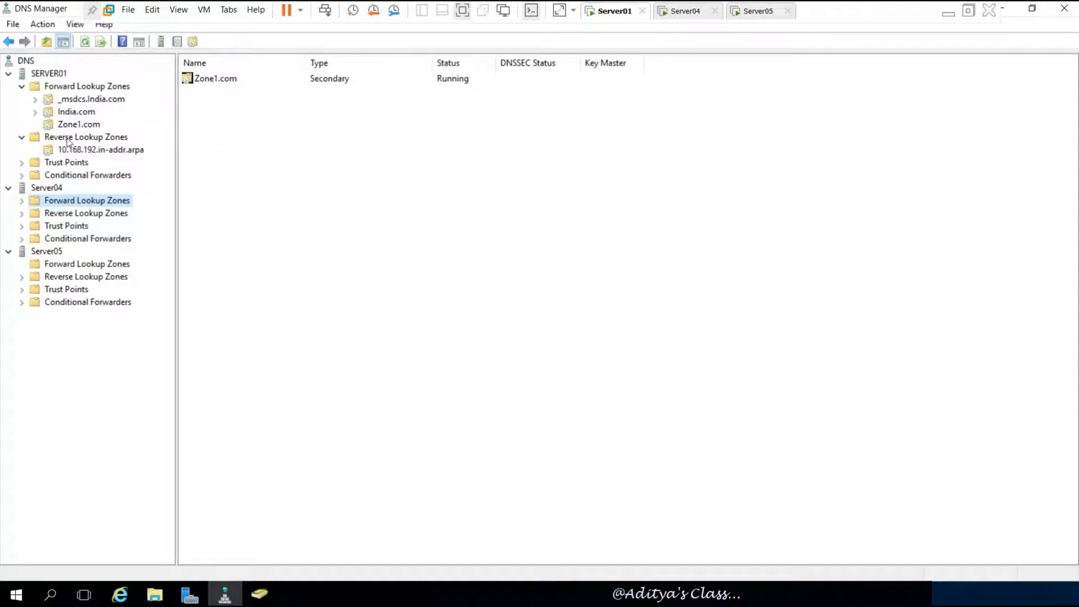
- Check Server04's Zone1.com load status, then view SERVER01 Zone1.com's Zone Transfers settings
{"action": "left_click", "coordinate": [22, 201]}
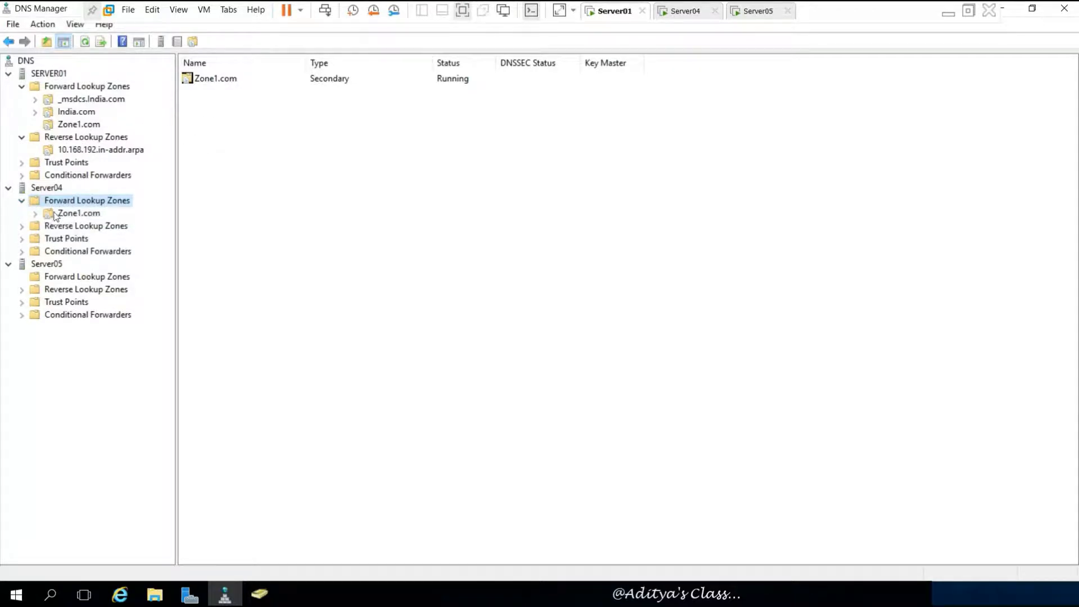
{"action": "left_click", "coordinate": [56, 214]}
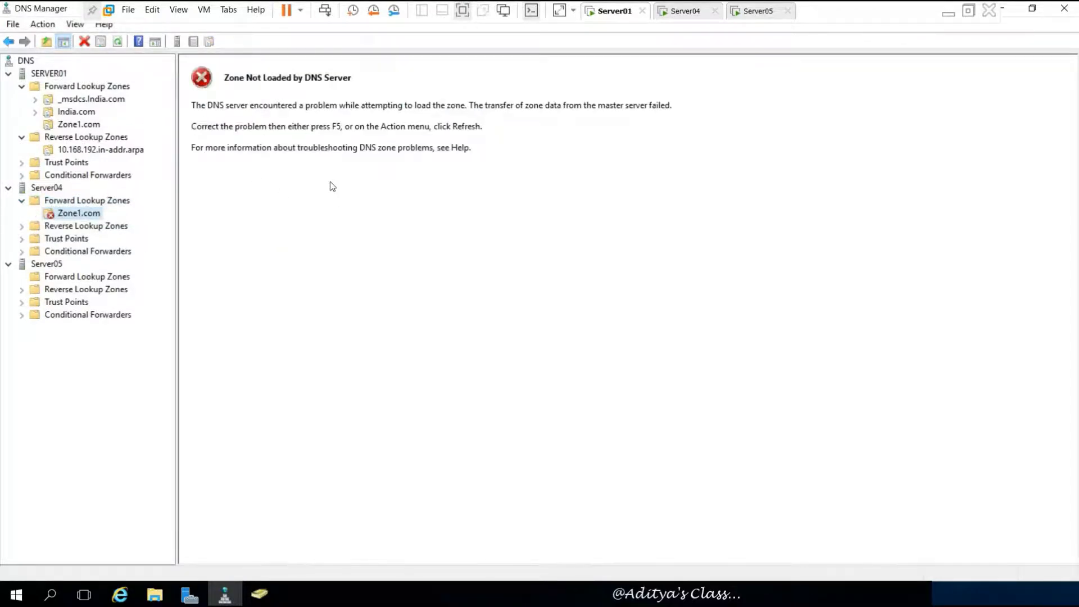
{"action": "left_click", "coordinate": [78, 125]}
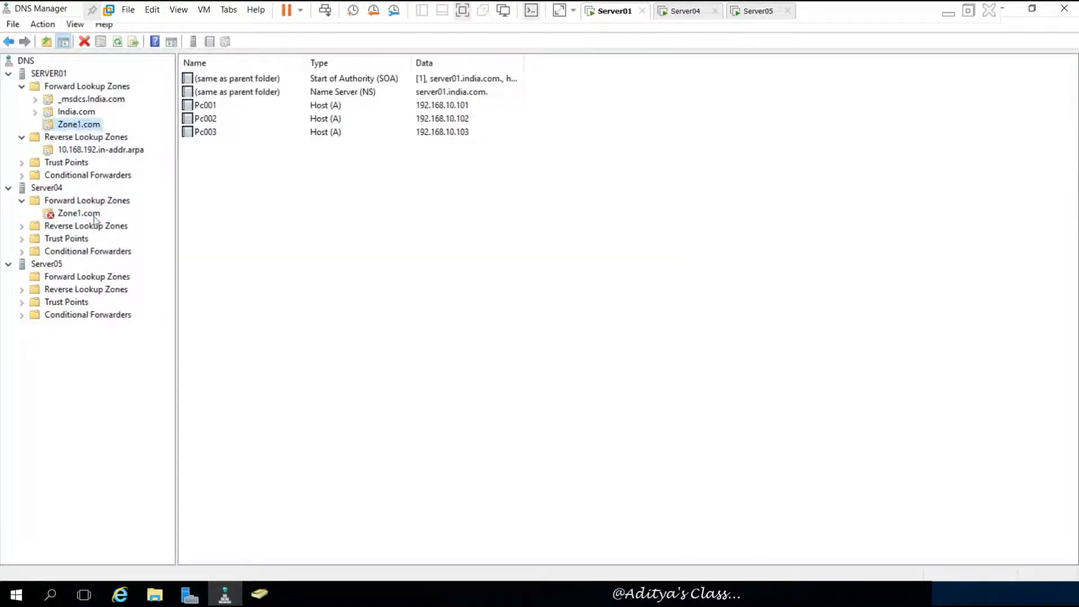
{"action": "right_click", "coordinate": [90, 125]}
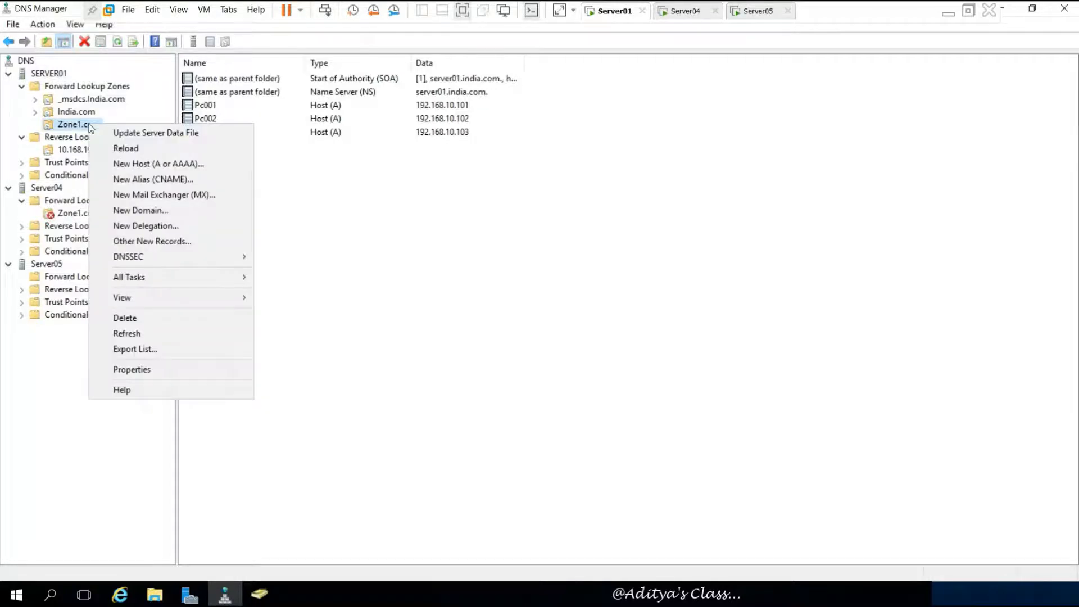
{"action": "left_click", "coordinate": [162, 370]}
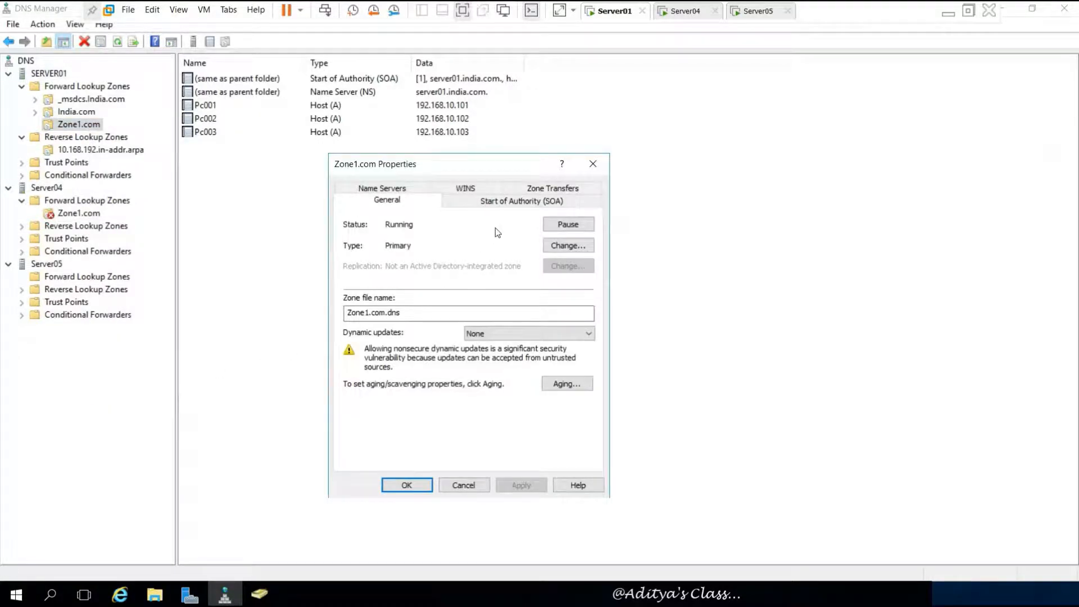
{"action": "left_click", "coordinate": [556, 189]}
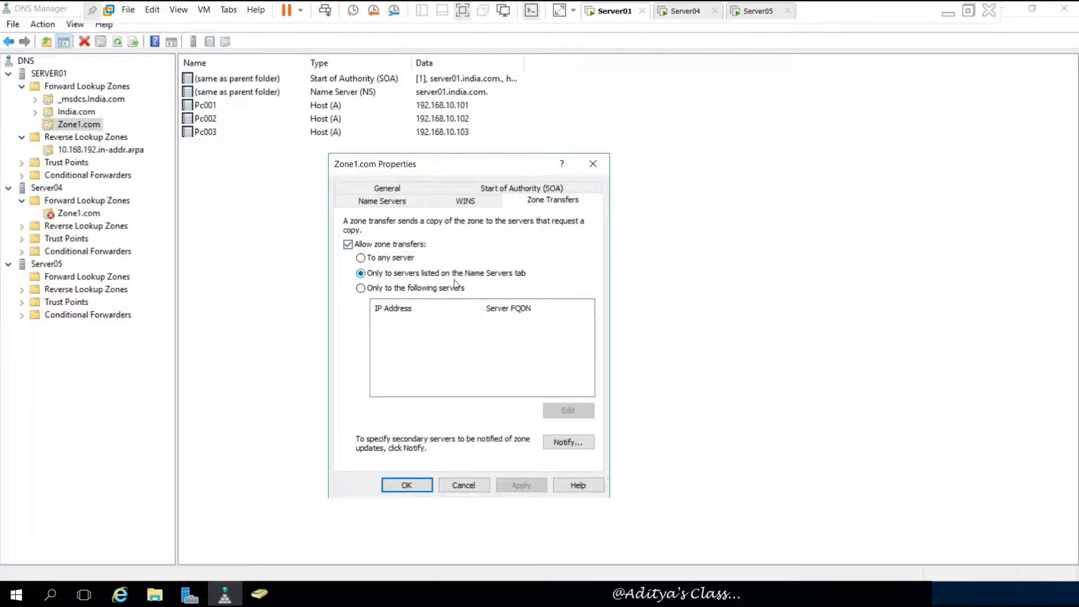
- Allow zone transfers to any server for SERVER01's Zone1.com and apply the change
{"action": "left_click", "coordinate": [367, 289]}
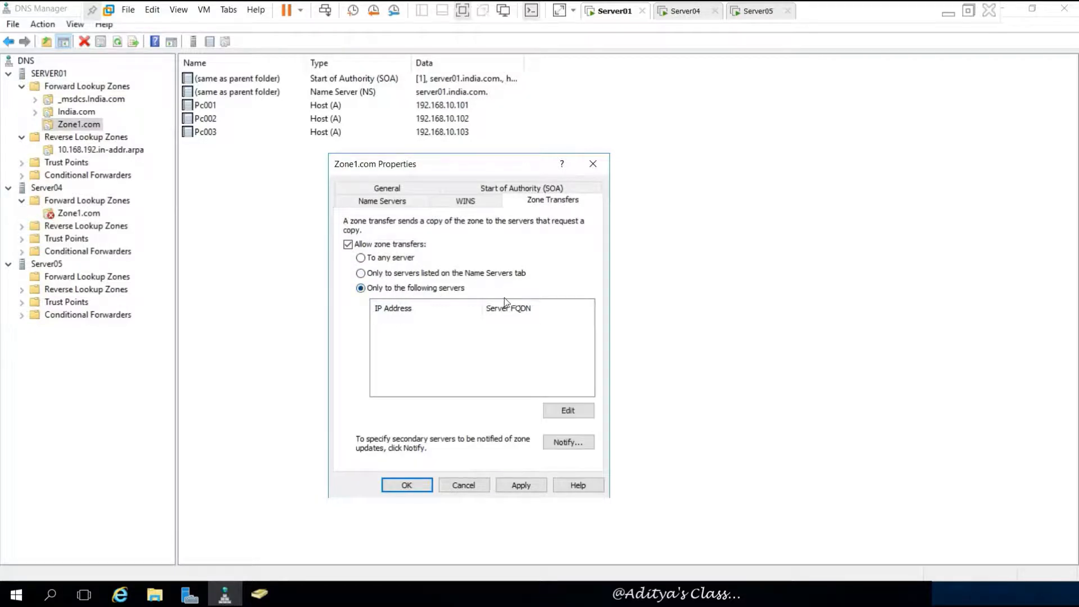
{"action": "left_click", "coordinate": [383, 260]}
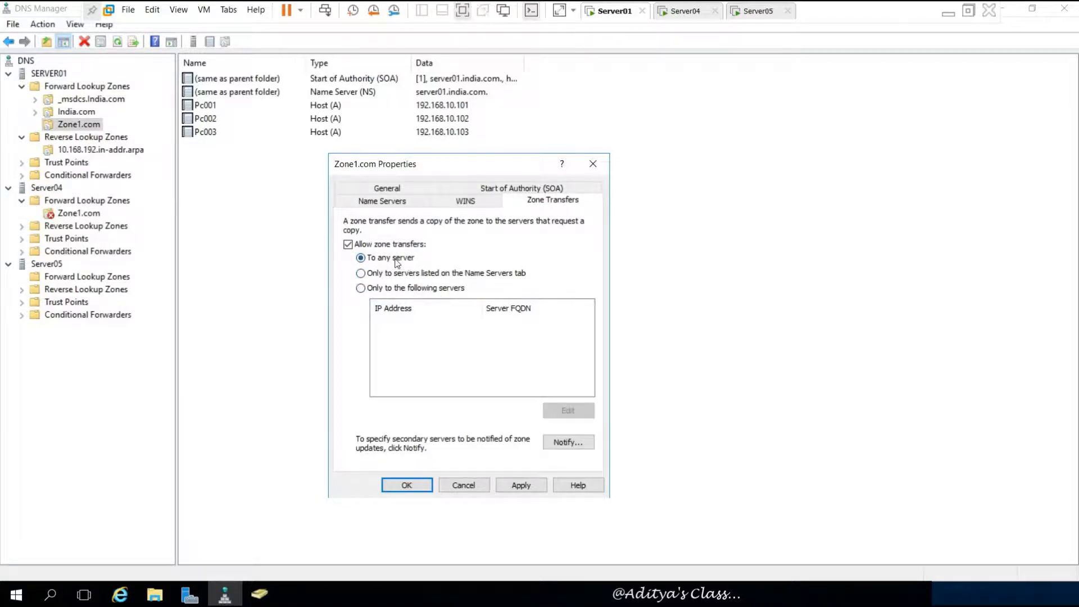
{"action": "left_click", "coordinate": [514, 484]}
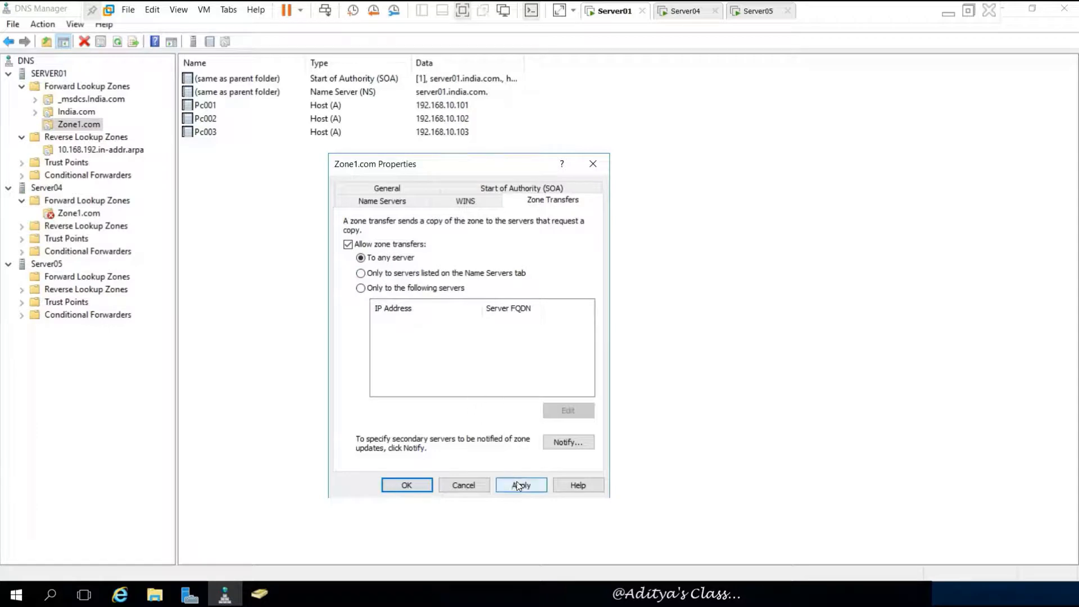
{"action": "left_click", "coordinate": [418, 487]}
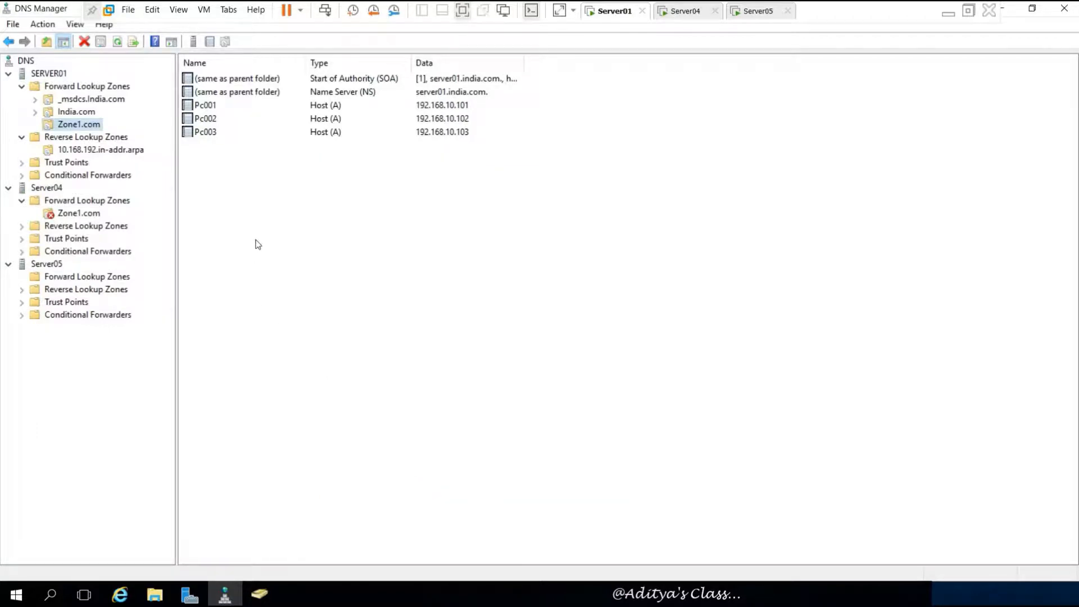
- Transfer Server04's Zone1.com from its master and refresh to load SOA, NS and Pc001-Pc003 records
{"action": "left_click", "coordinate": [91, 218]}
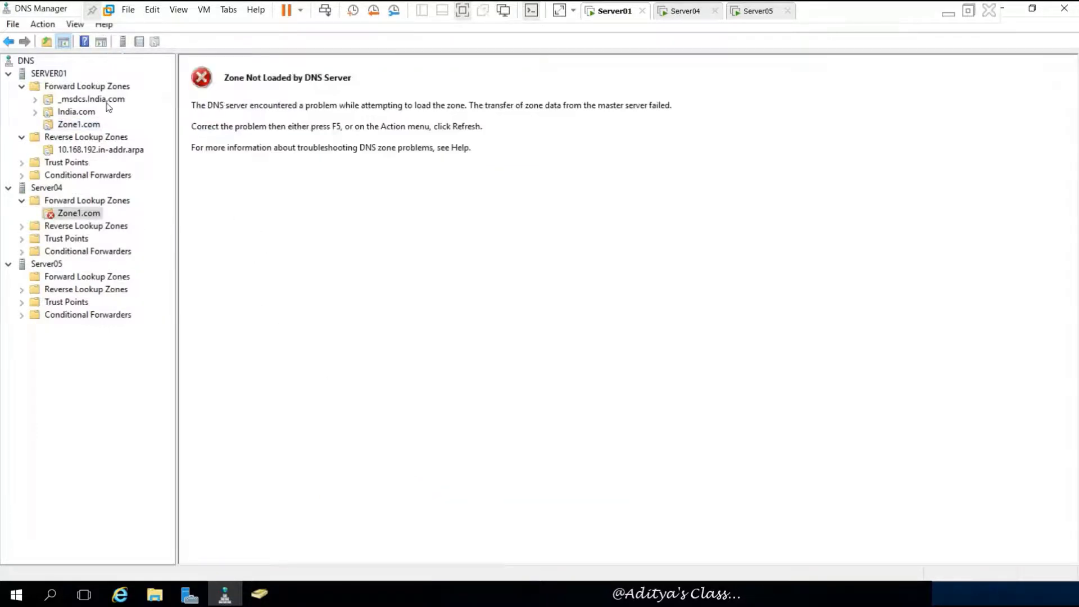
{"action": "right_click", "coordinate": [78, 215]}
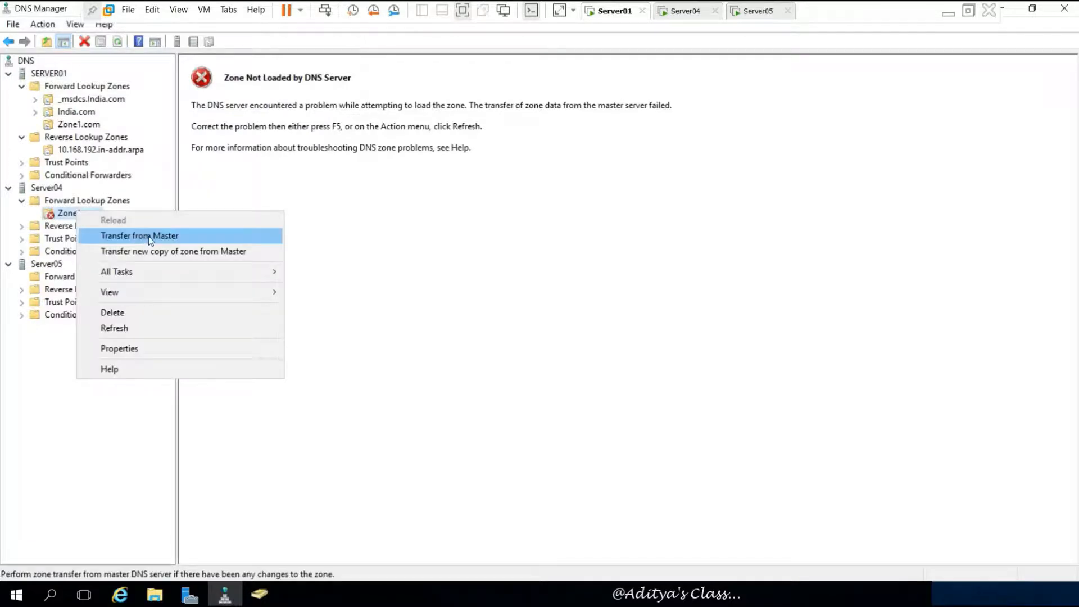
{"action": "left_click", "coordinate": [169, 236]}
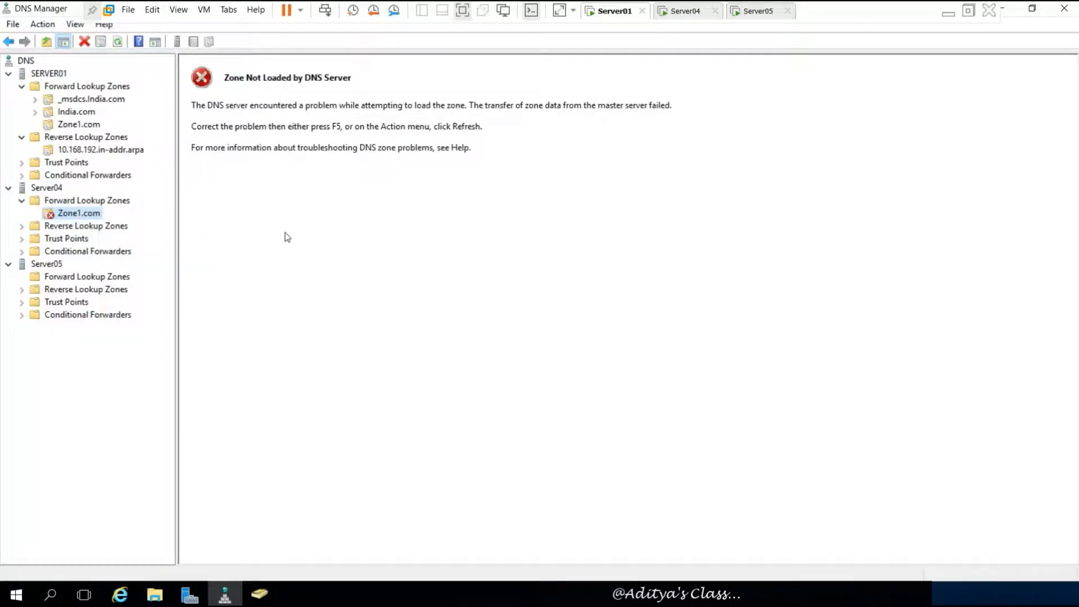
{"action": "left_click", "coordinate": [117, 43]}
- Confirm Server04's Zone1.com properties show type Secondary with master 192.168.10.1
{"action": "right_click", "coordinate": [400, 222]}
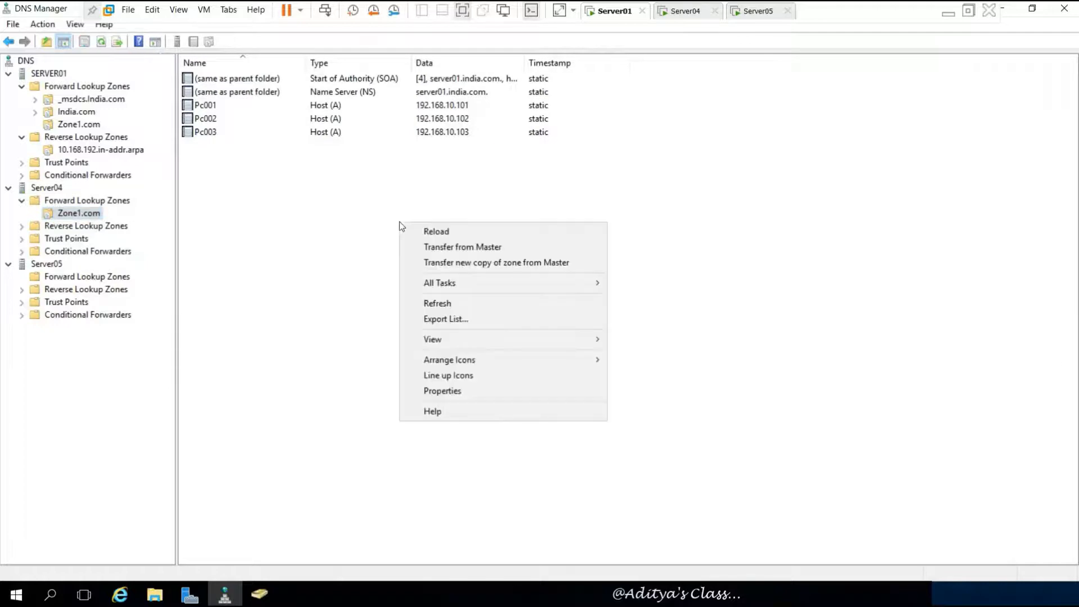
{"action": "left_click", "coordinate": [463, 393]}
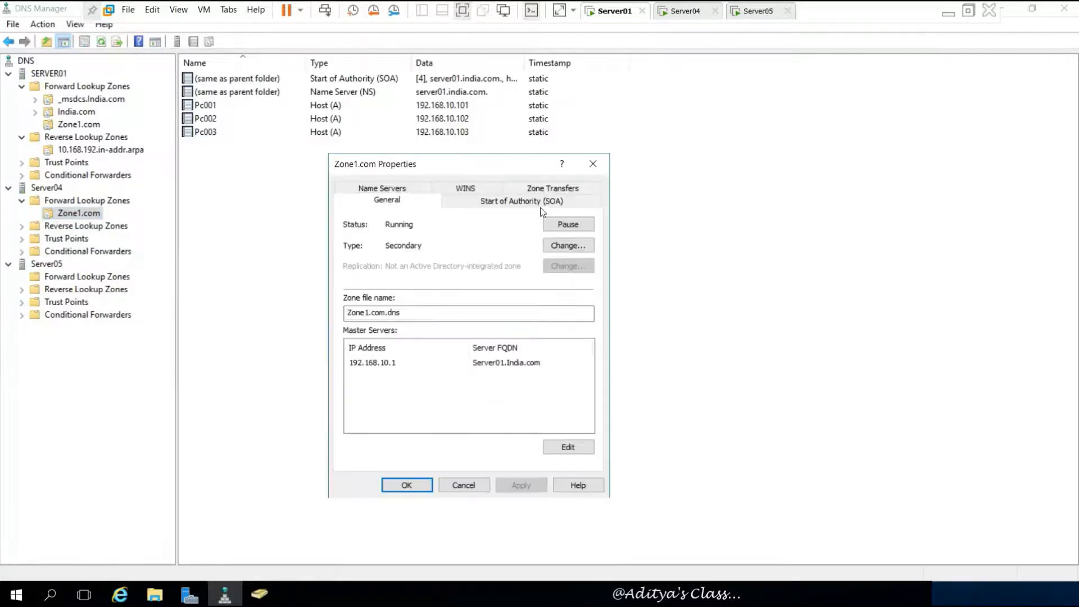
{"action": "left_click", "coordinate": [572, 245]}
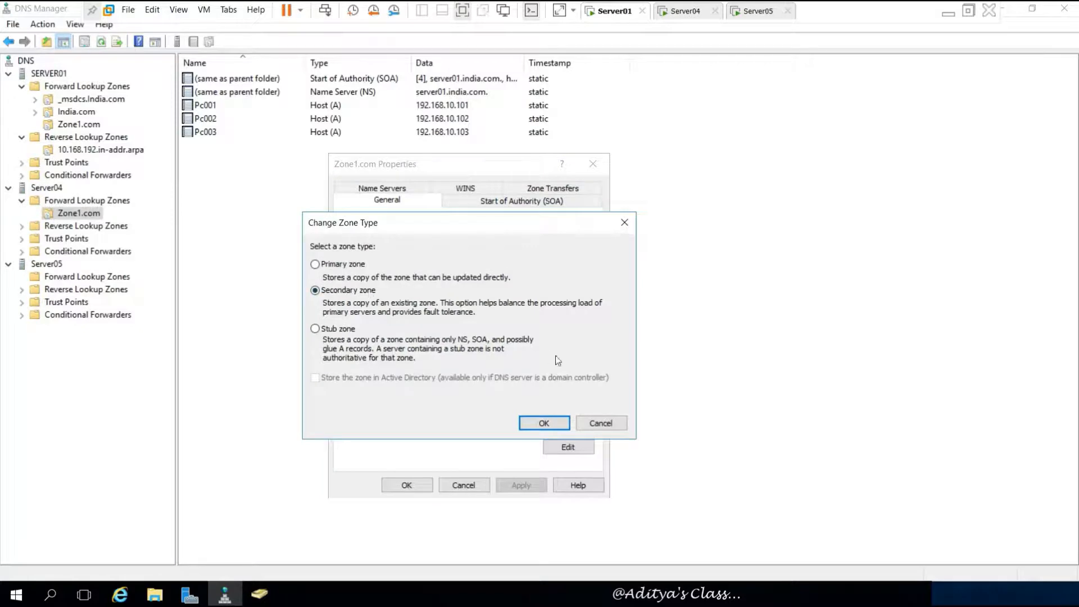
{"action": "left_click", "coordinate": [543, 424]}
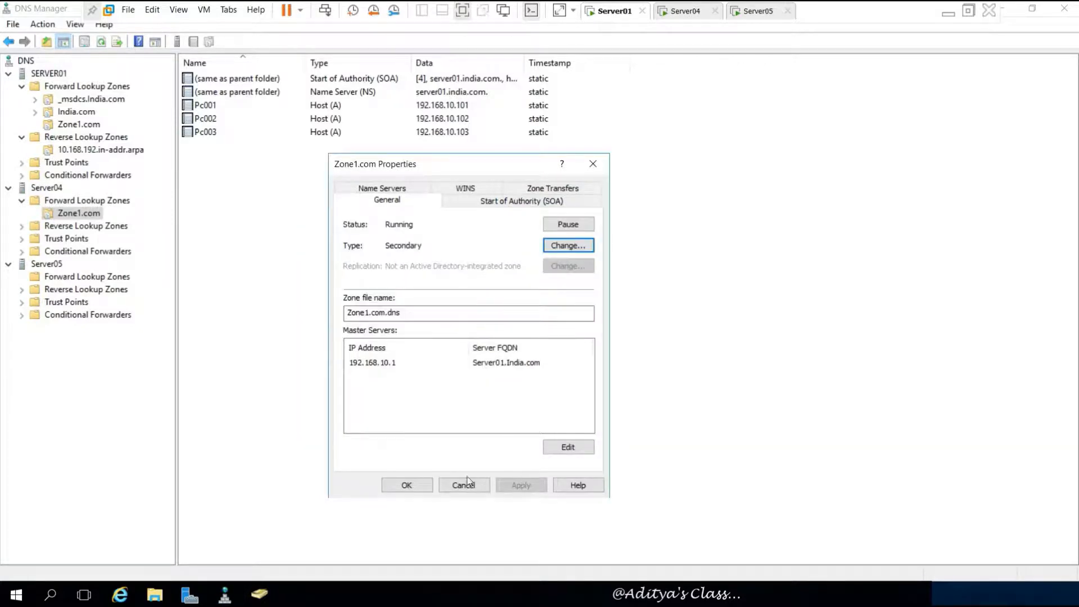
{"action": "left_click", "coordinate": [407, 488]}
- Check the action menus for both Zone1.com copies, then select Server04's Reverse Lookup Zones
{"action": "right_click", "coordinate": [292, 205]}
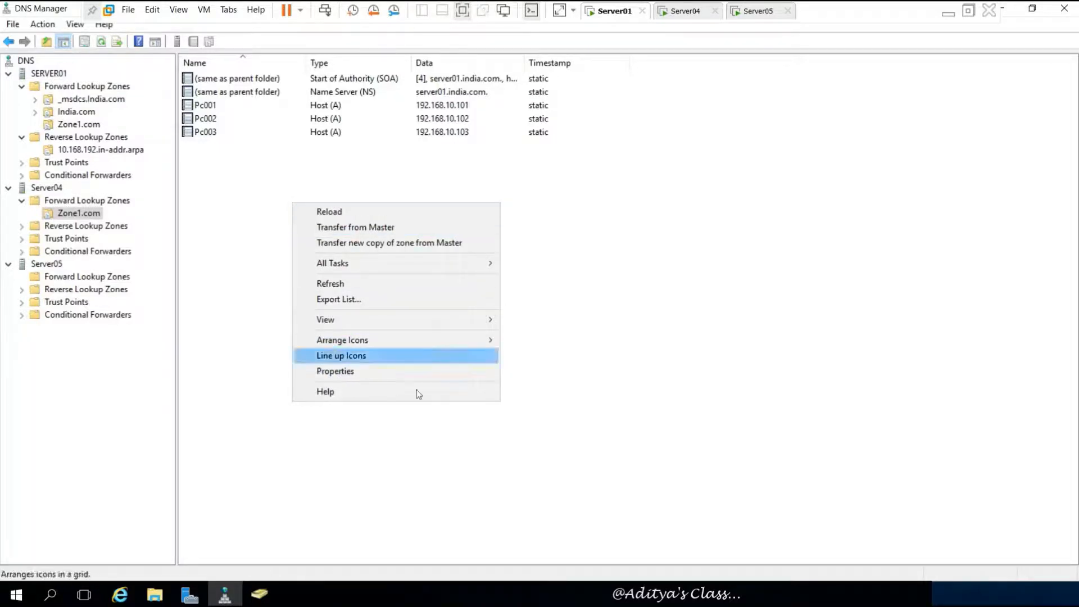
{"action": "left_click", "coordinate": [95, 213]}
{"action": "right_click", "coordinate": [94, 214]}
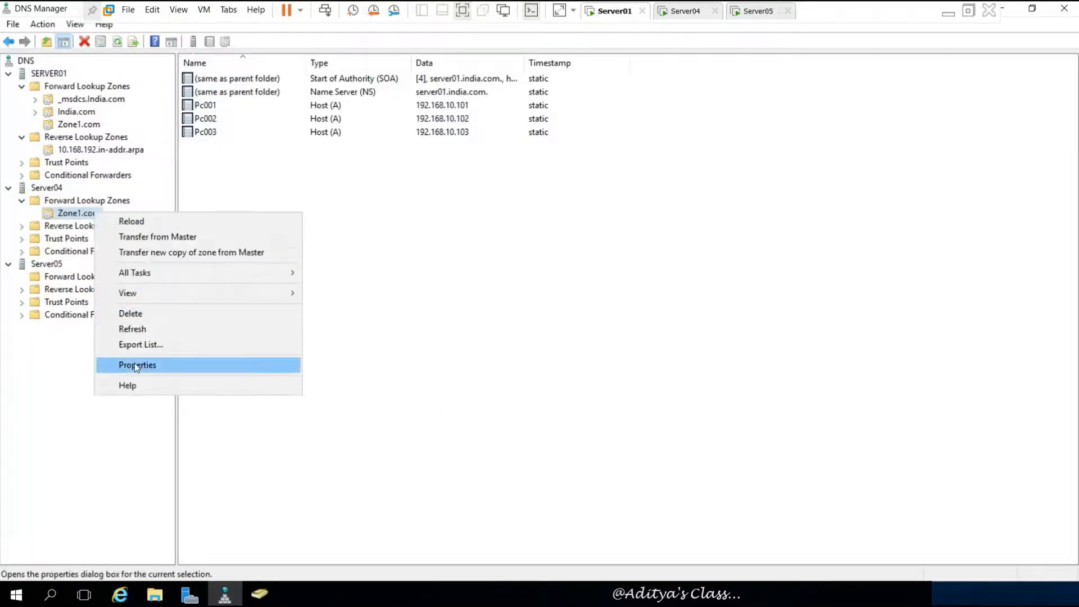
{"action": "left_click", "coordinate": [467, 239]}
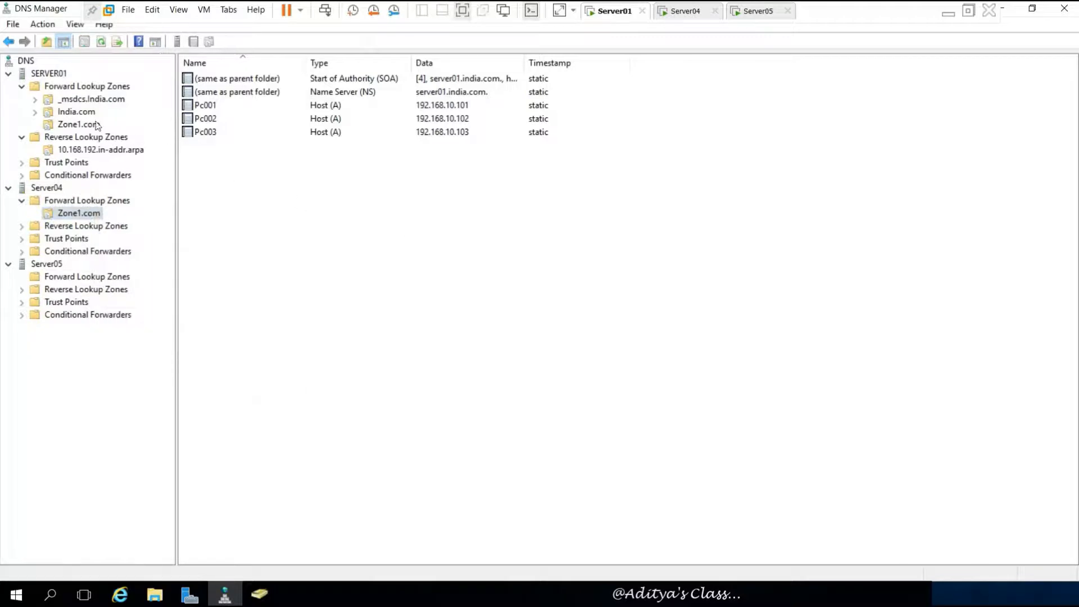
{"action": "right_click", "coordinate": [77, 128]}
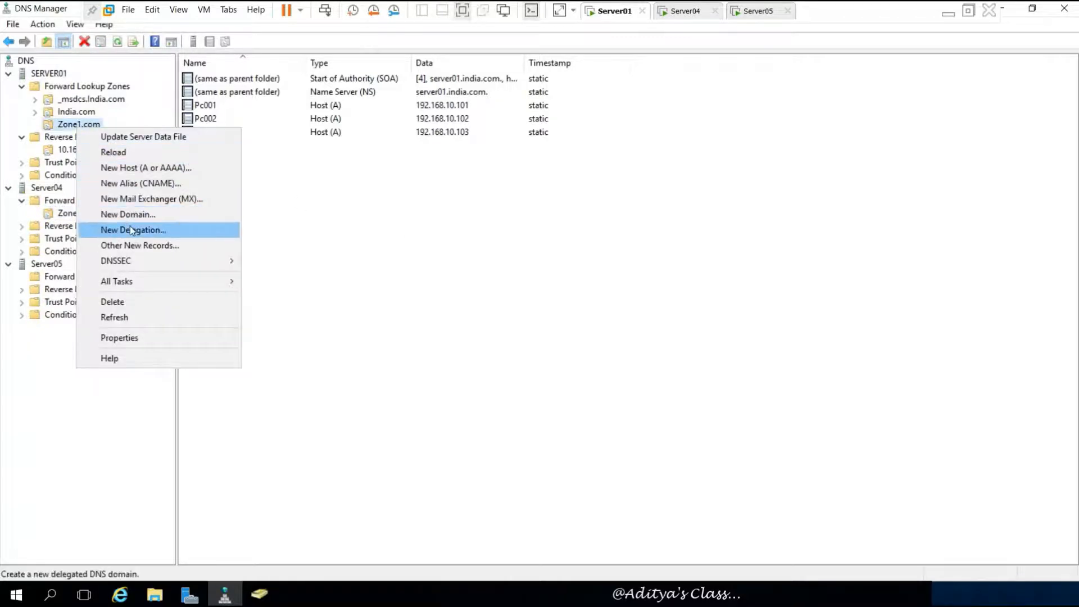
{"action": "key", "text": "Escape"}
{"action": "left_click", "coordinate": [101, 214]}
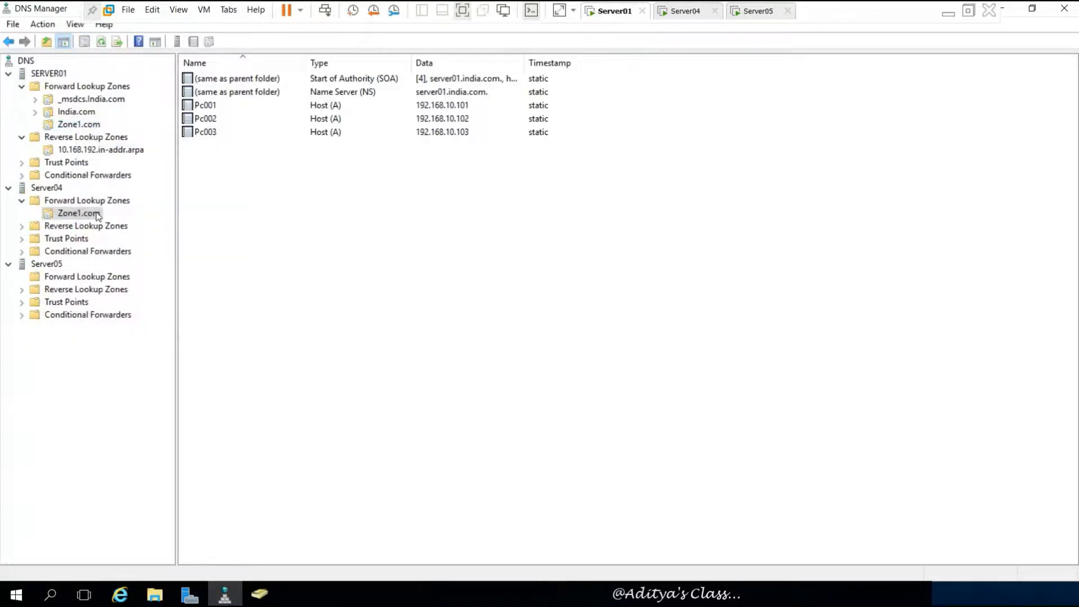
{"action": "right_click", "coordinate": [96, 214]}
{"action": "left_click", "coordinate": [405, 211]}
{"action": "left_click", "coordinate": [69, 227]}
- Start a new secondary IPv4 reverse zone on Server04 with network ID 192.168.10
{"action": "right_click", "coordinate": [110, 225]}
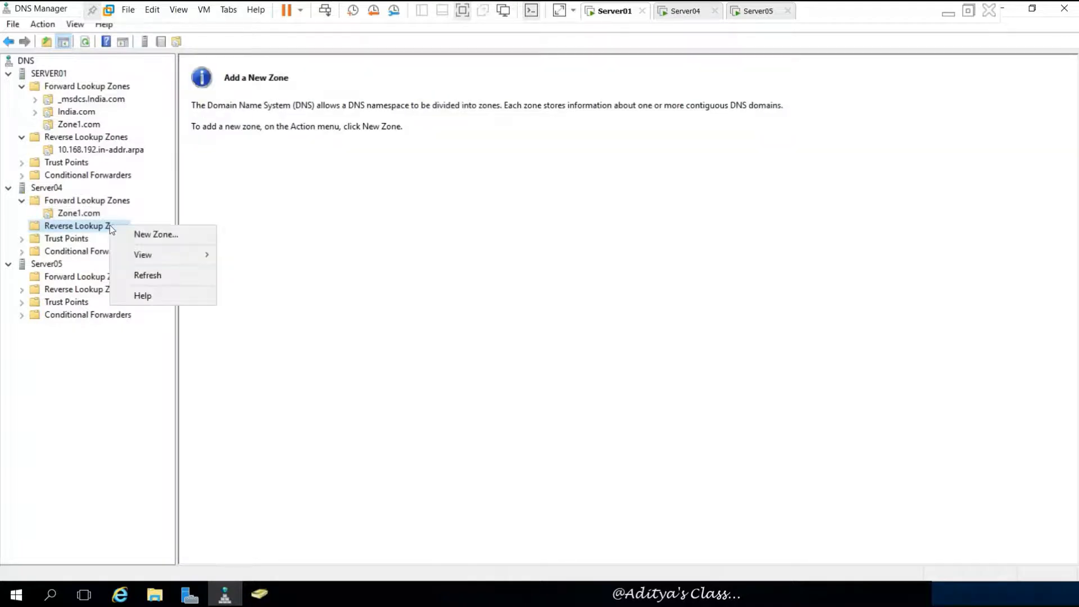
{"action": "left_click", "coordinate": [194, 234]}
{"action": "left_click_drag", "start_coordinate": [50, 22], "coordinate": [320, 107]}
{"action": "left_click", "coordinate": [544, 352]}
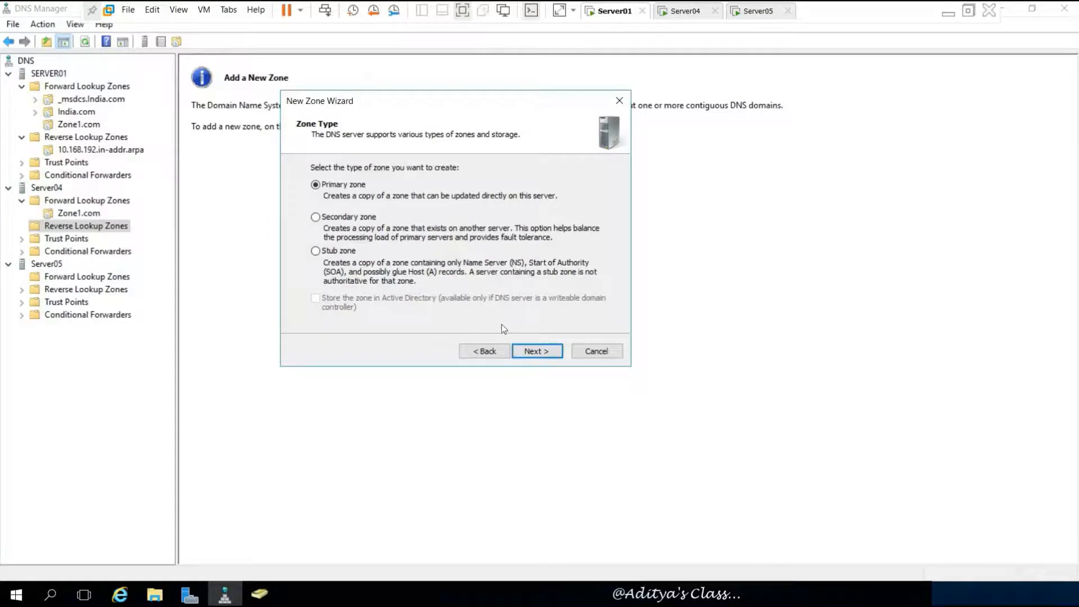
{"action": "left_click", "coordinate": [541, 353]}
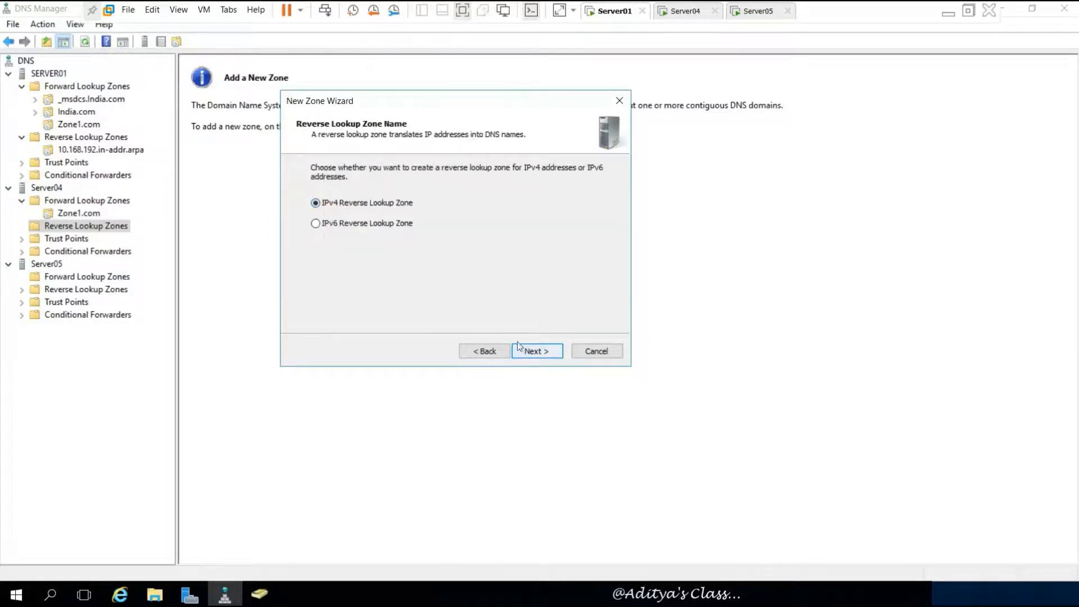
{"action": "left_click", "coordinate": [537, 350]}
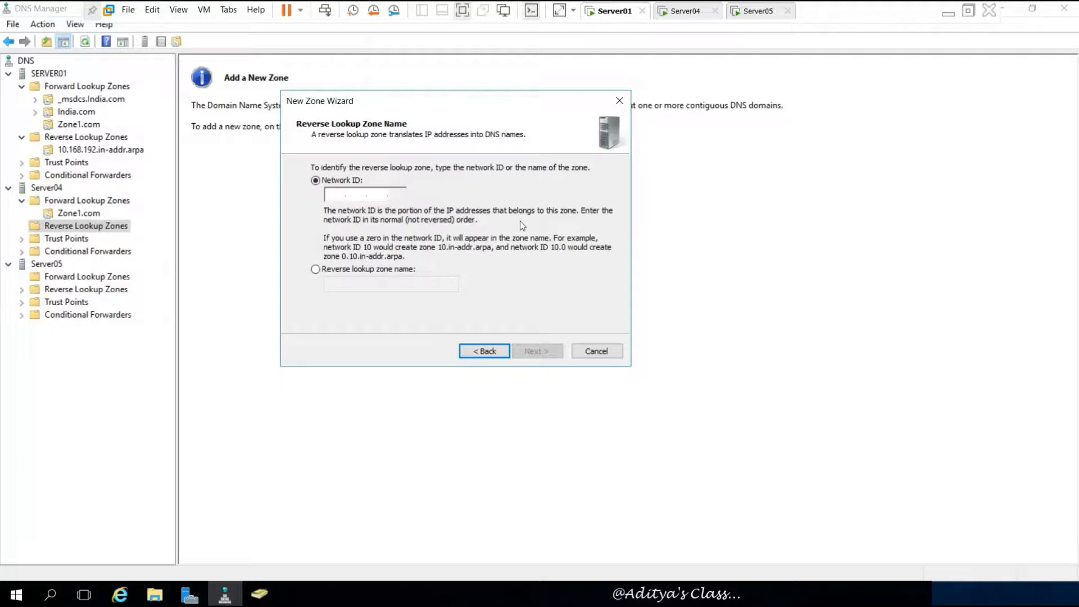
{"action": "type", "text": "192."}
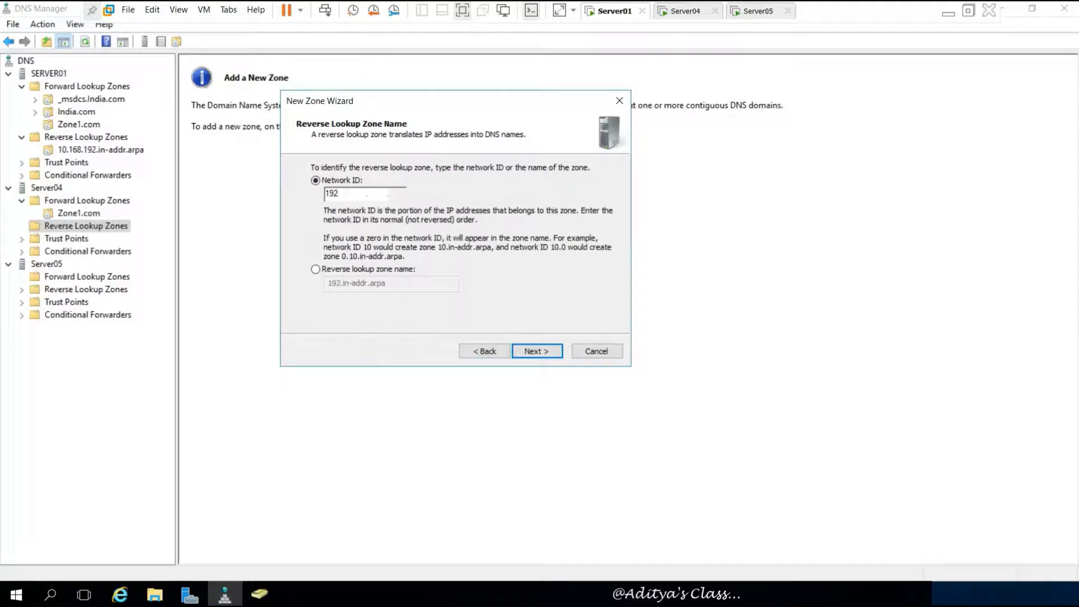
{"action": "type", "text": "168.10"}
{"action": "left_click", "coordinate": [543, 349]}
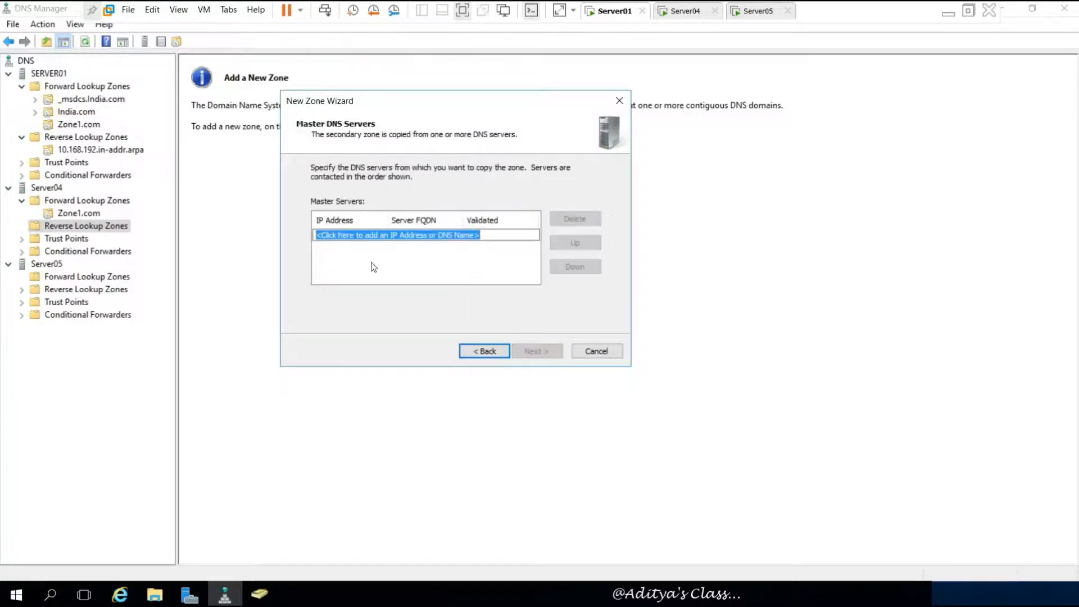
- Set the master server to 192.168.10.1, correcting the mistyped address, and finish the zone
{"action": "type", "text": "19"}
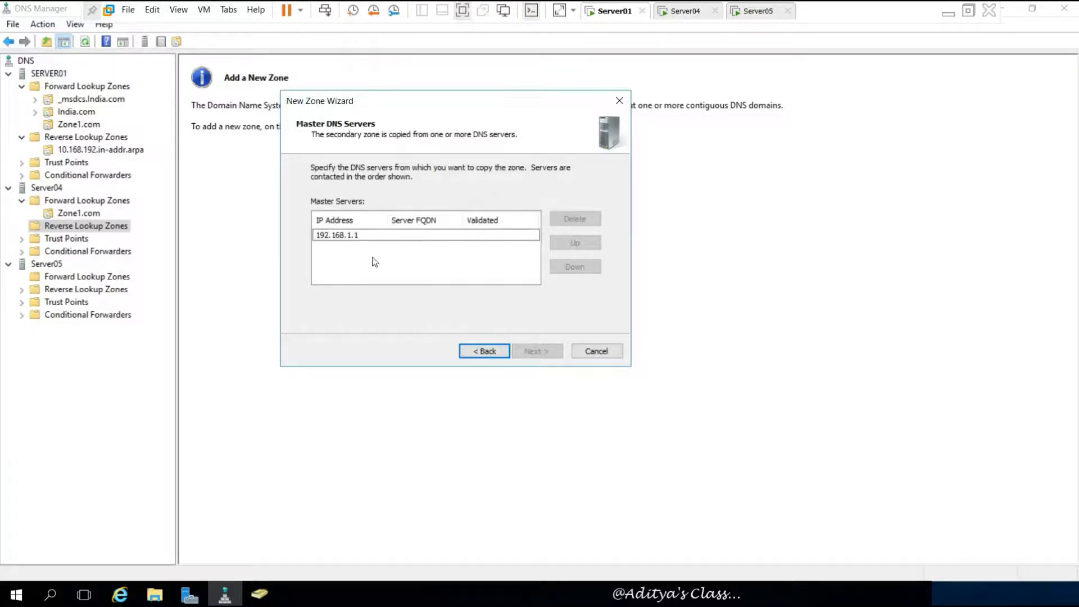
{"action": "type", "text": "2.168.1.1"}
{"action": "key", "text": "Return"}
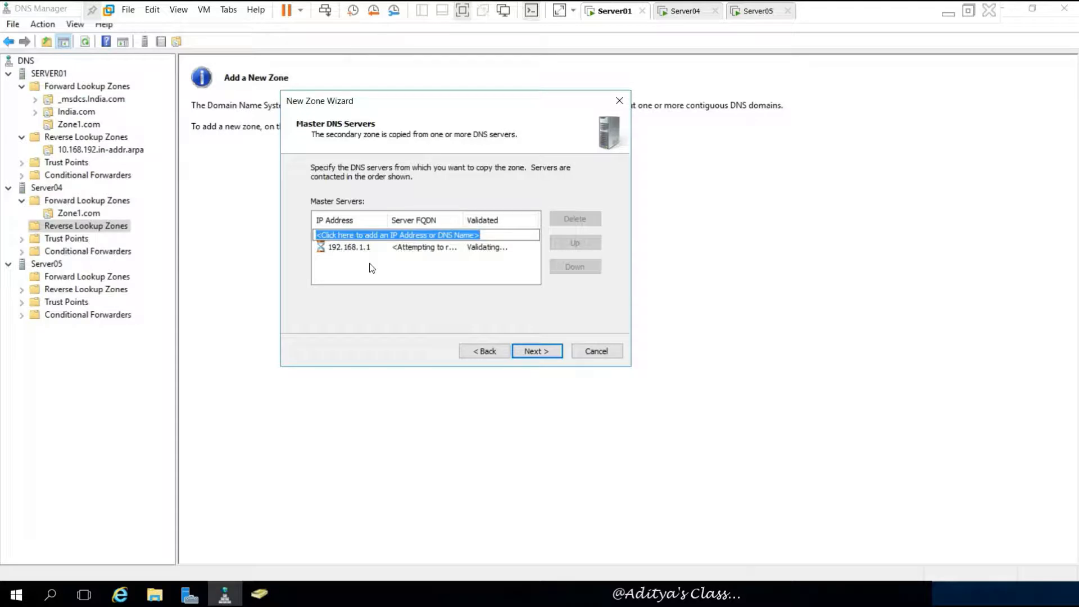
{"action": "left_click", "coordinate": [371, 247]}
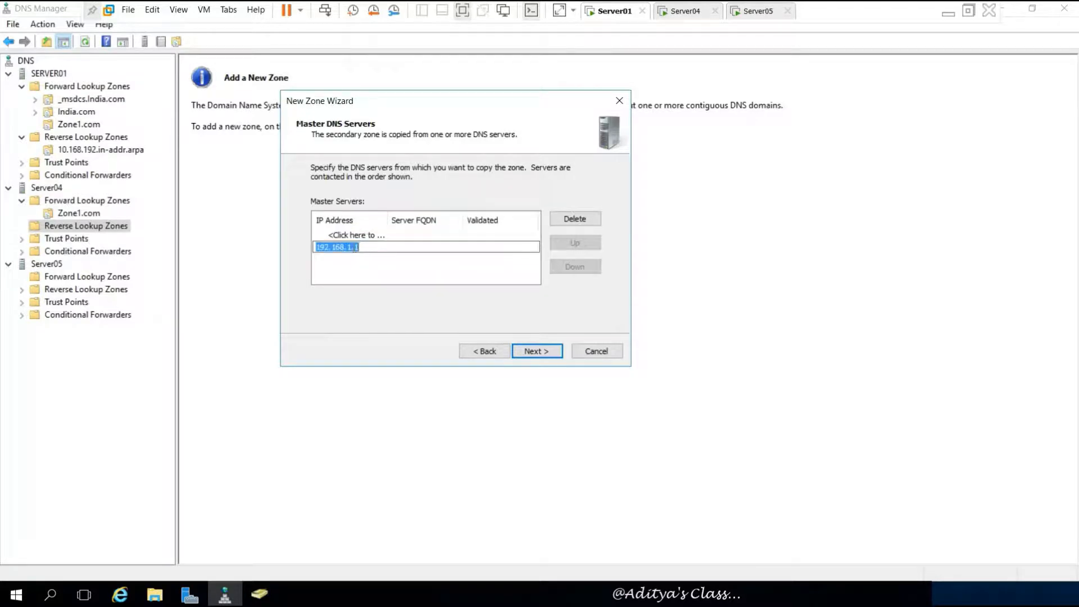
{"action": "left_click", "coordinate": [355, 248]}
{"action": "type", "text": "0"}
{"action": "key", "text": "Return"}
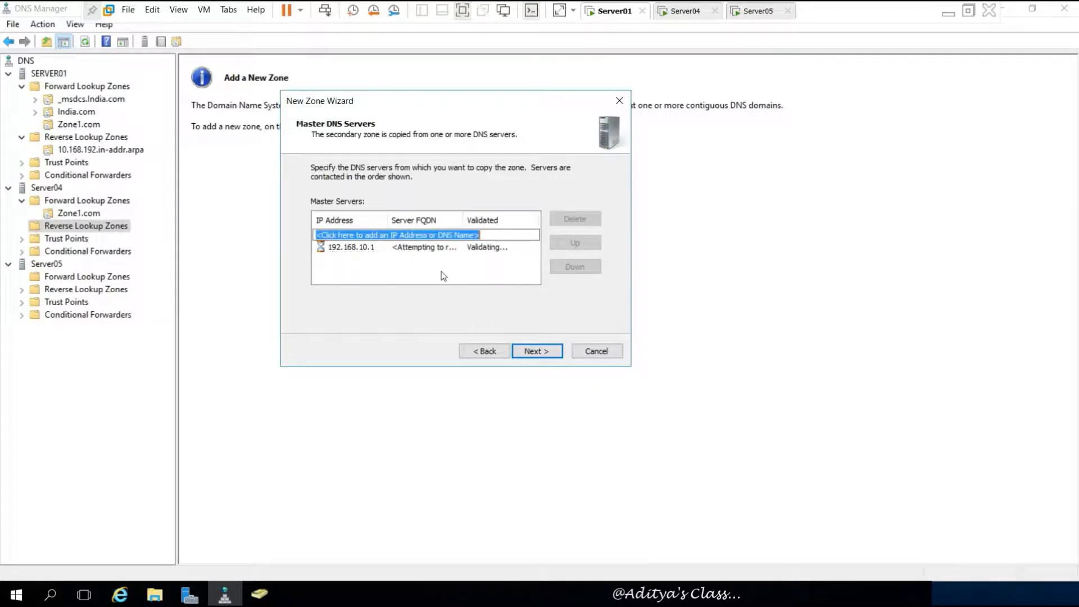
{"action": "left_click", "coordinate": [543, 352]}
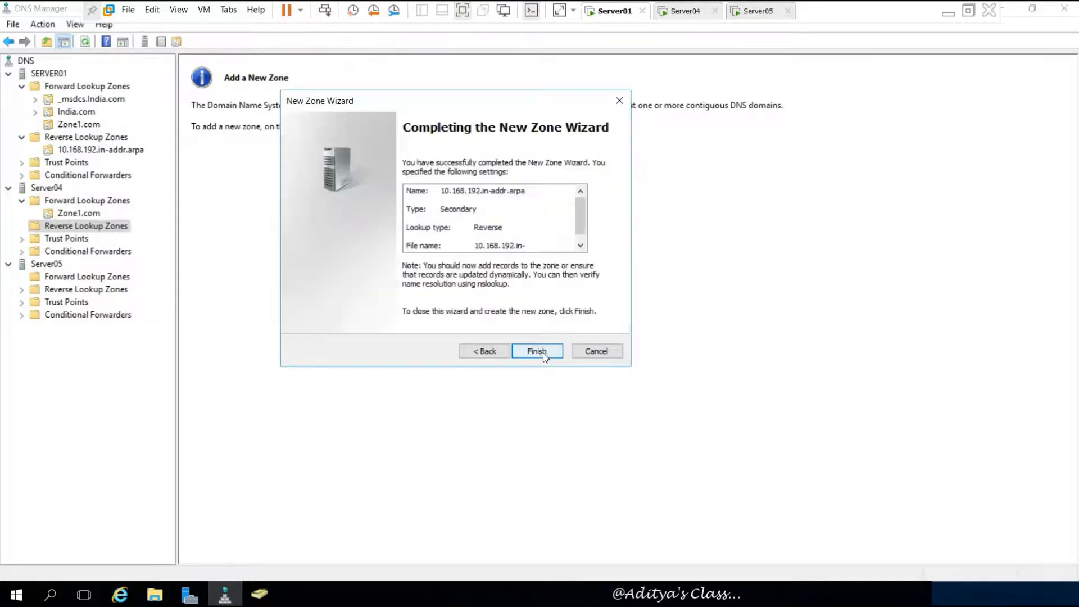
{"action": "left_click", "coordinate": [541, 351]}
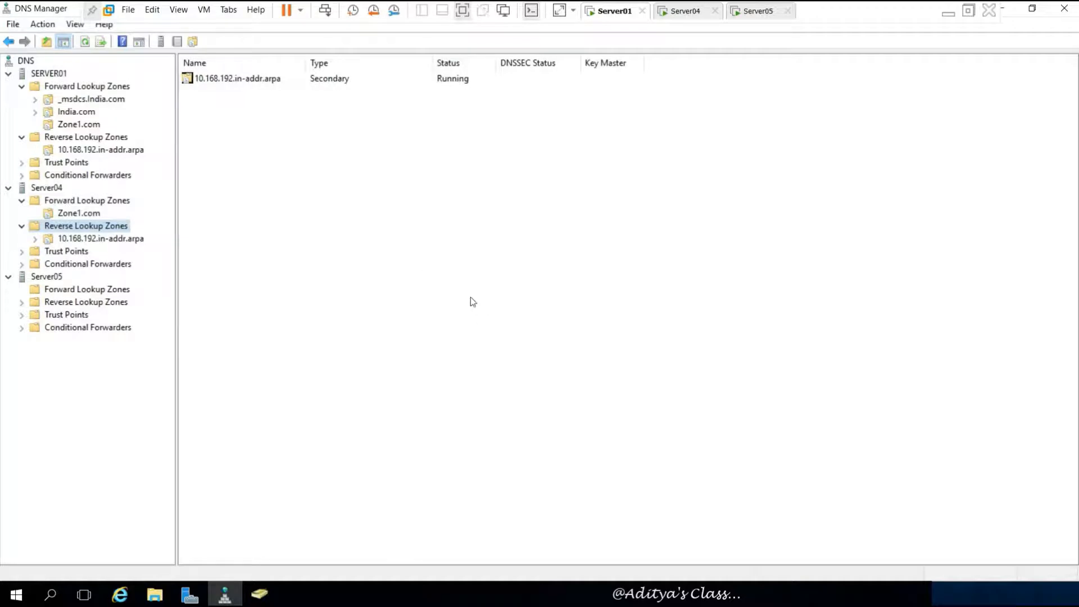
- Allow zone transfers to any server on SERVER01's reverse zone 10.168.192.in-addr.arpa
{"action": "left_click", "coordinate": [88, 238]}
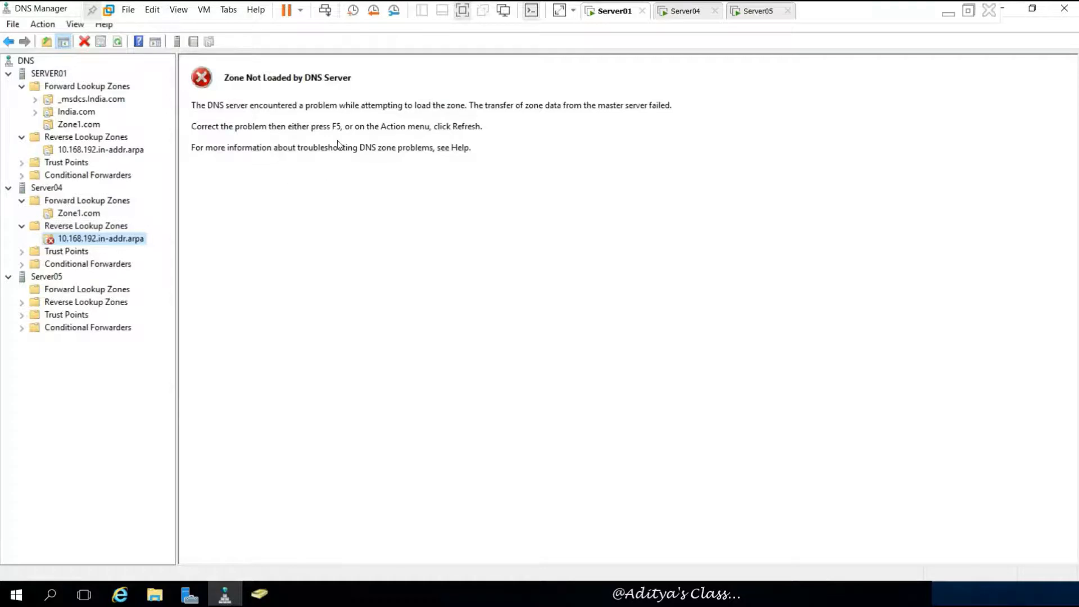
{"action": "left_click", "coordinate": [100, 150]}
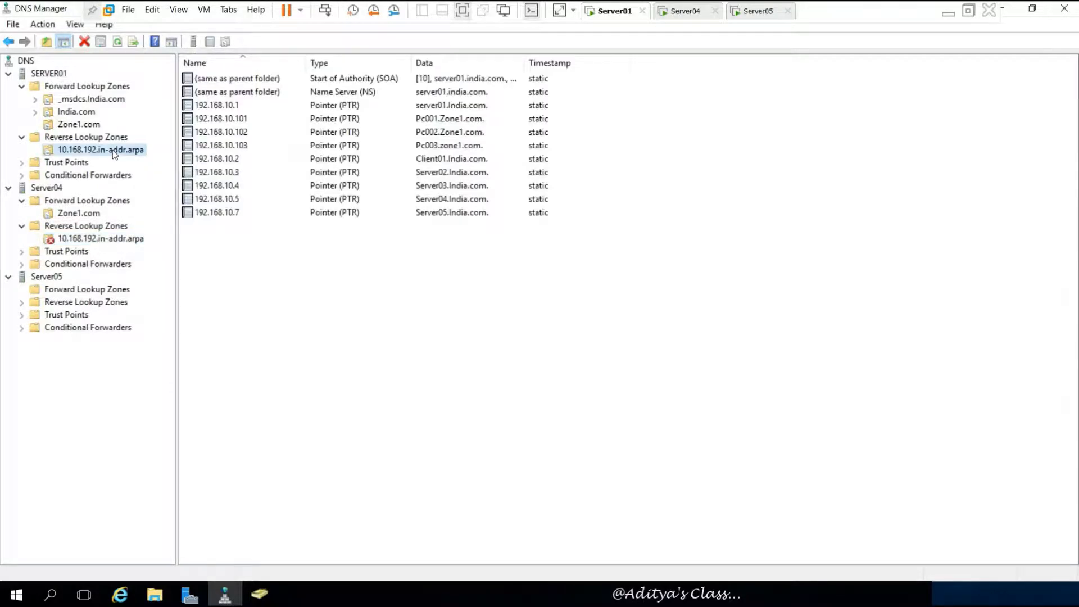
{"action": "right_click", "coordinate": [114, 154]}
{"action": "left_click", "coordinate": [177, 366]}
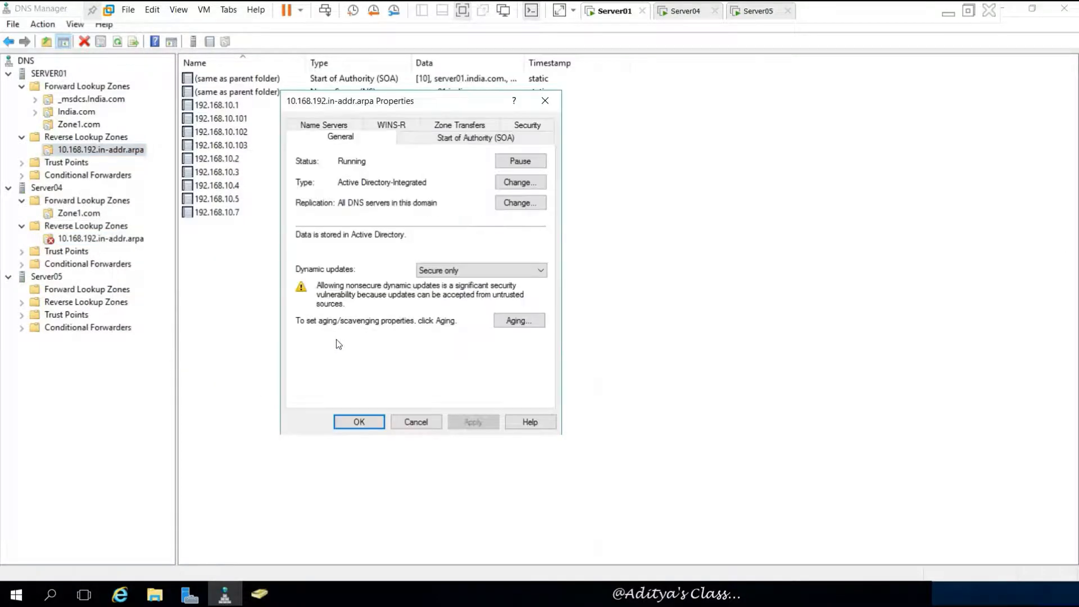
{"action": "left_click", "coordinate": [454, 126]}
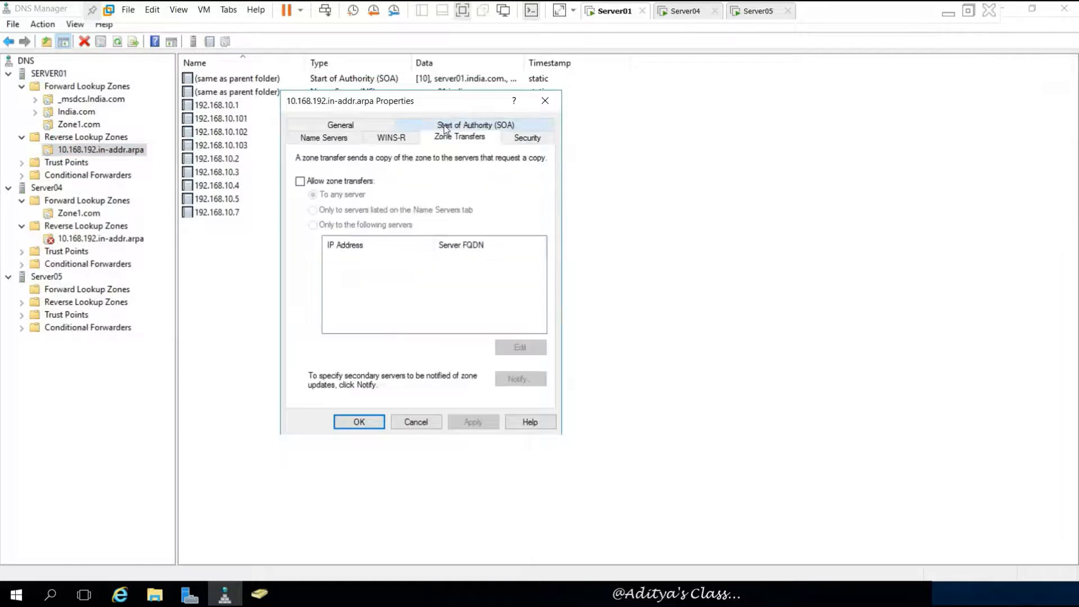
{"action": "left_click", "coordinate": [299, 182]}
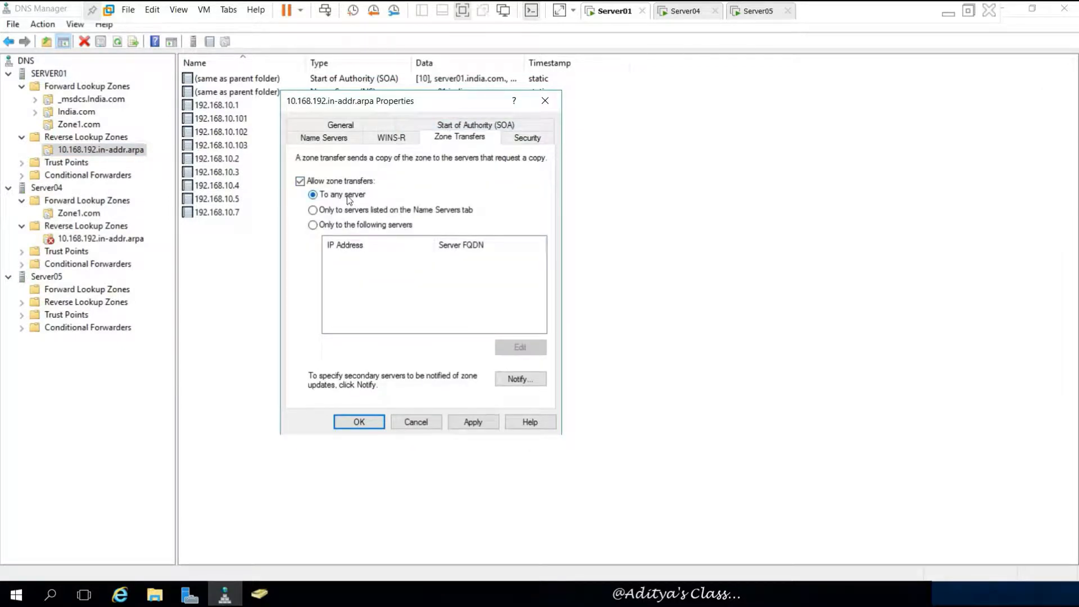
{"action": "left_click", "coordinate": [472, 423]}
{"action": "left_click", "coordinate": [359, 422]}
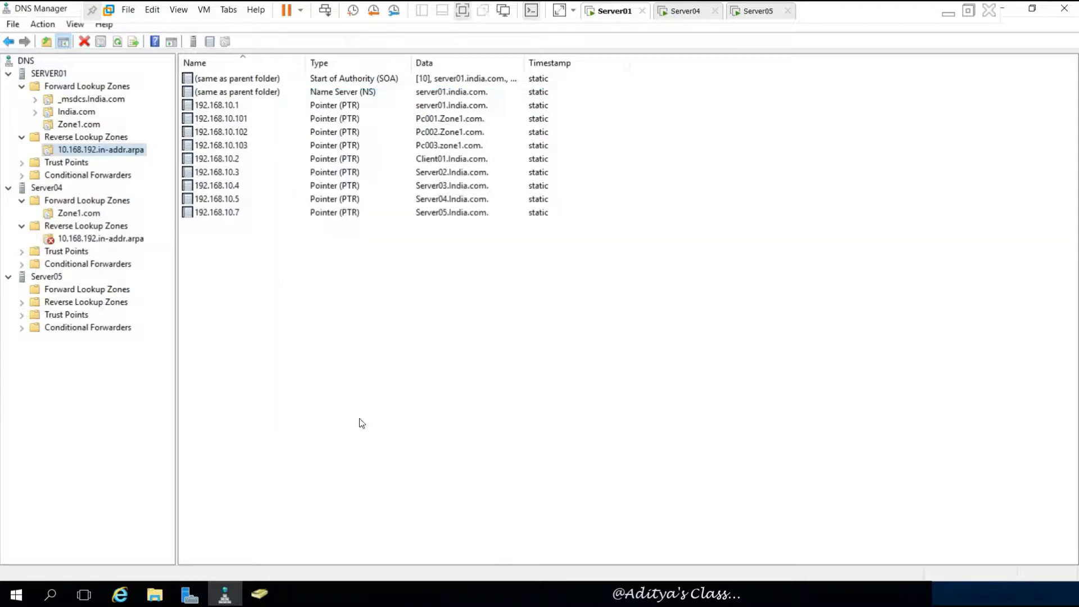
- Transfer Server04's reverse zone from master and refresh so its PTR records load
{"action": "left_click", "coordinate": [110, 240]}
{"action": "right_click", "coordinate": [118, 238]}
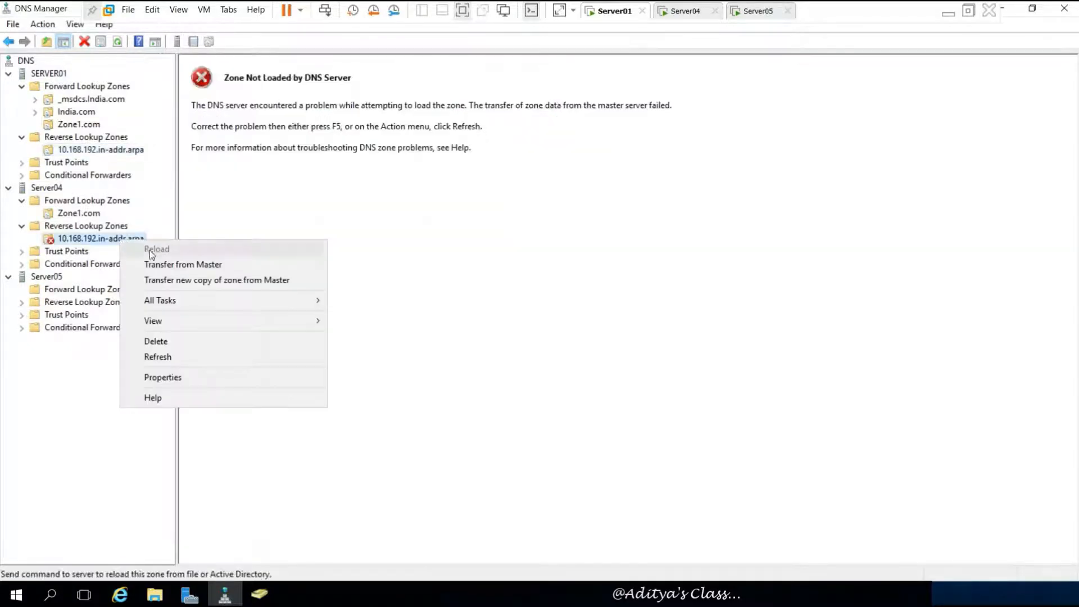
{"action": "left_click", "coordinate": [222, 265]}
{"action": "left_click", "coordinate": [119, 40]}
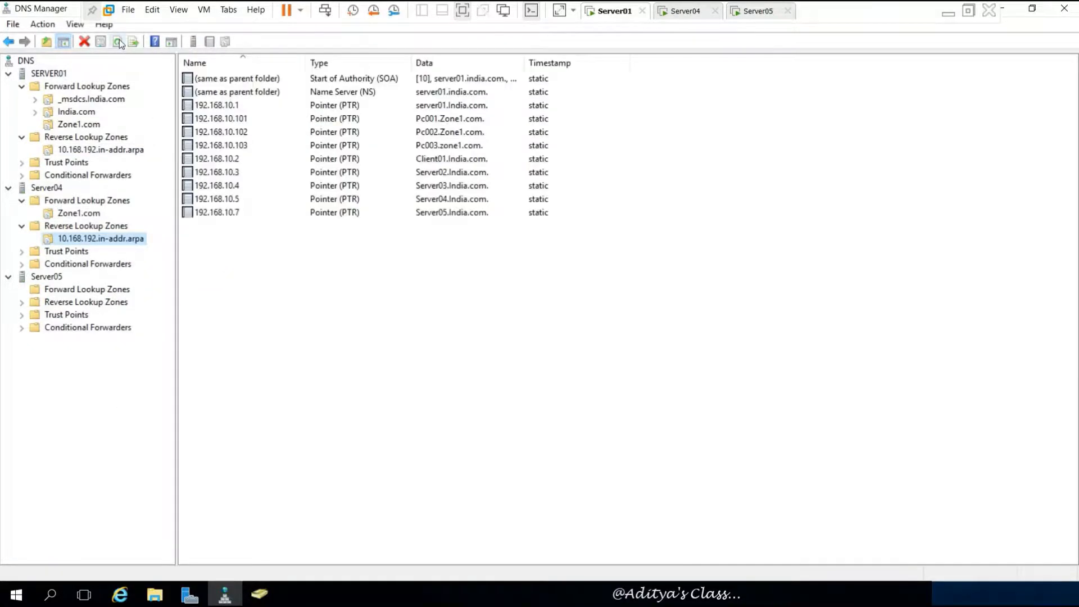
{"action": "right_click", "coordinate": [118, 240]}
{"action": "left_click", "coordinate": [268, 223]}
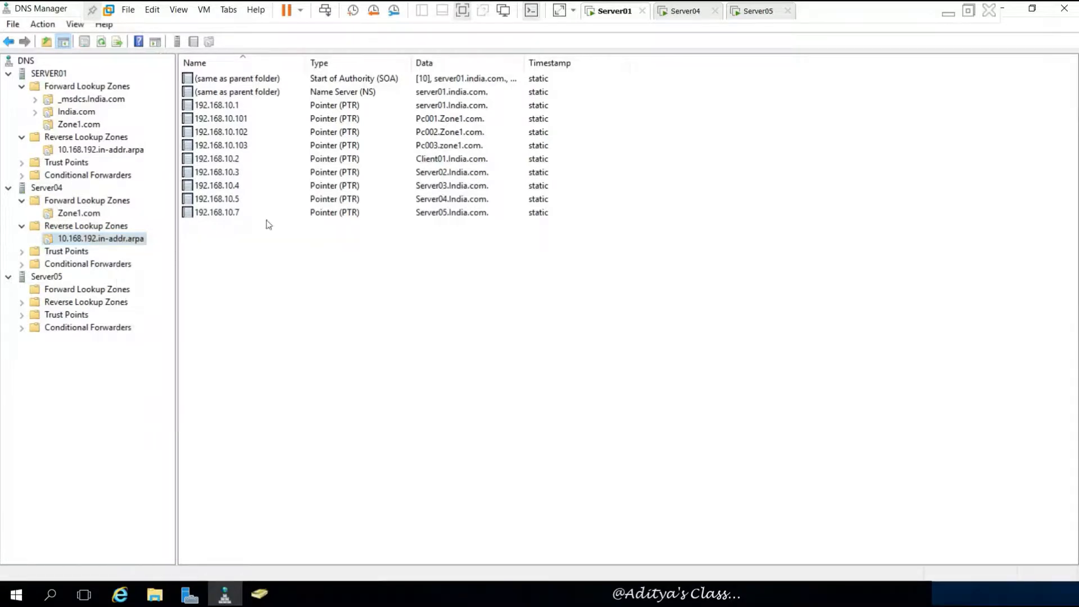
{"action": "left_click", "coordinate": [111, 151]}
{"action": "right_click", "coordinate": [109, 151]}
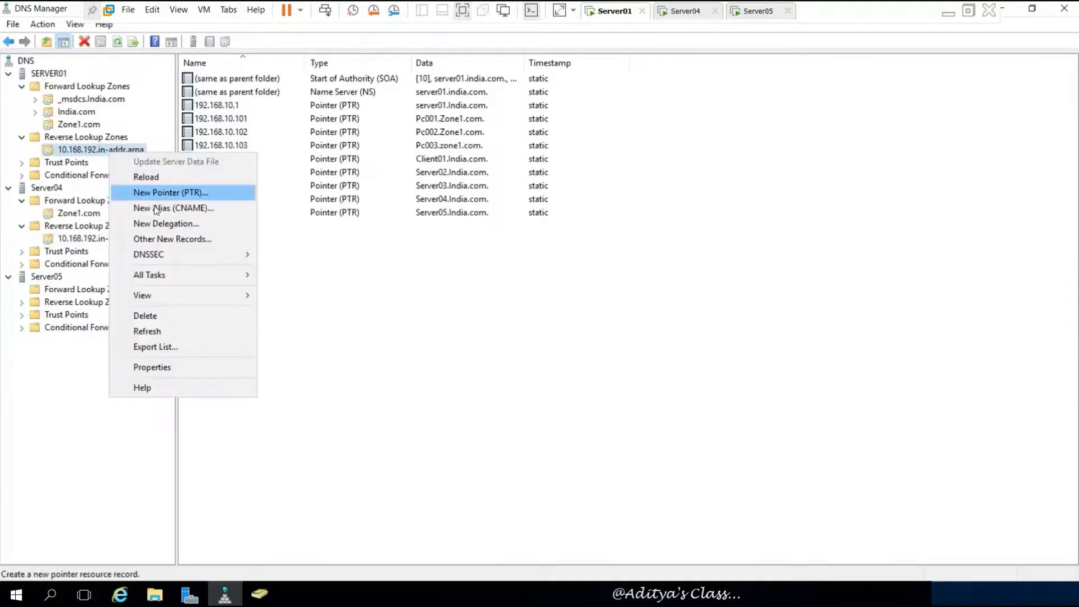
{"action": "left_click", "coordinate": [332, 284]}
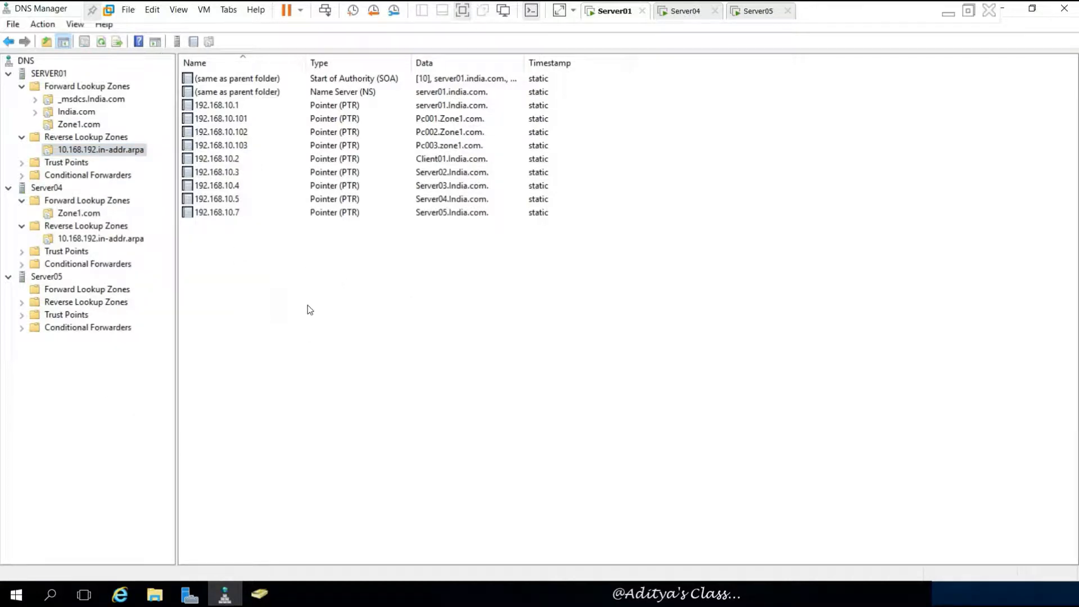
{"action": "left_click", "coordinate": [52, 281]}
- Start a new stub zone on Server05, naming it Zone1.com by browsing SERVER01's zones
{"action": "left_click", "coordinate": [64, 291]}
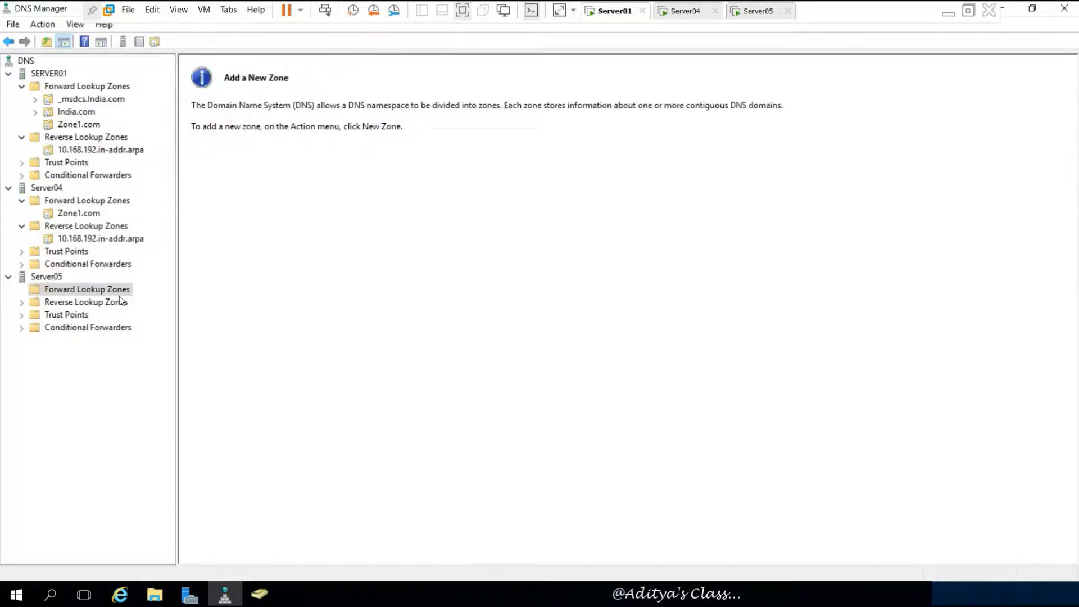
{"action": "right_click", "coordinate": [109, 292]}
{"action": "left_click", "coordinate": [157, 304]}
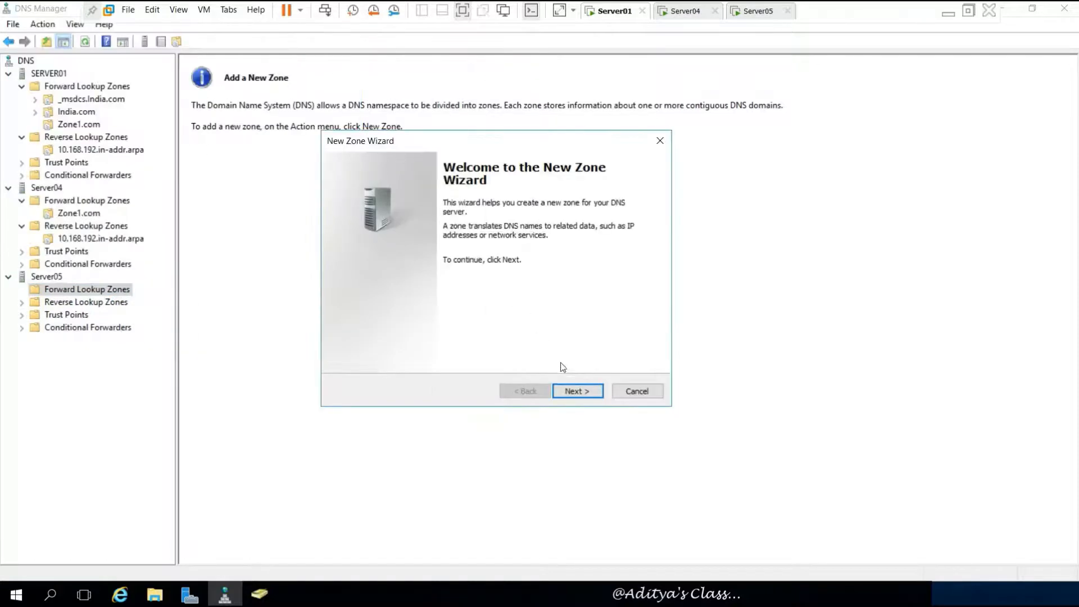
{"action": "left_click", "coordinate": [581, 389]}
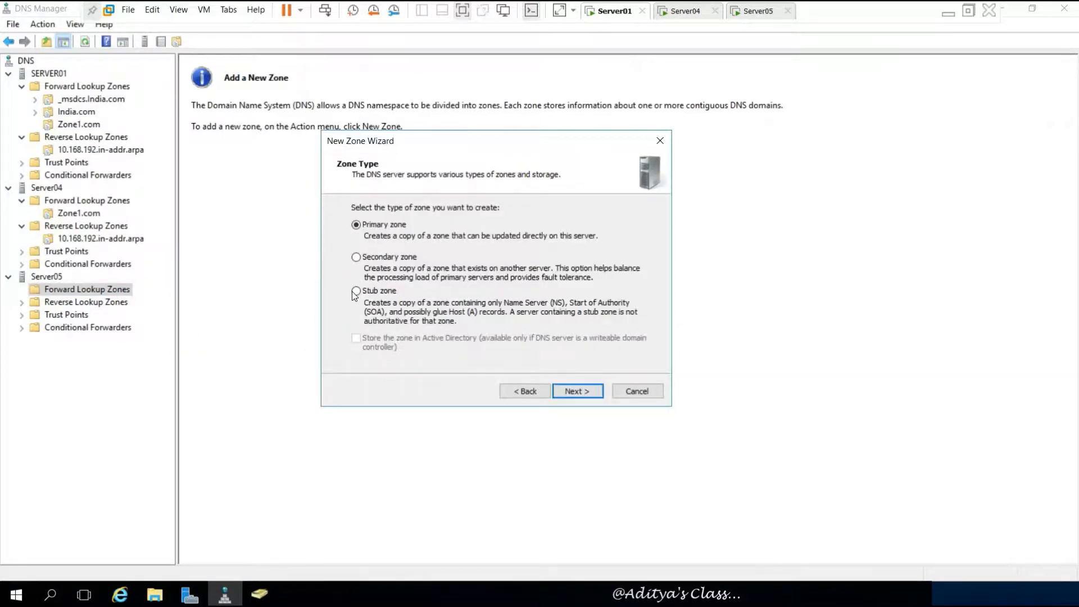
{"action": "left_click", "coordinate": [356, 291]}
{"action": "left_click", "coordinate": [579, 390]}
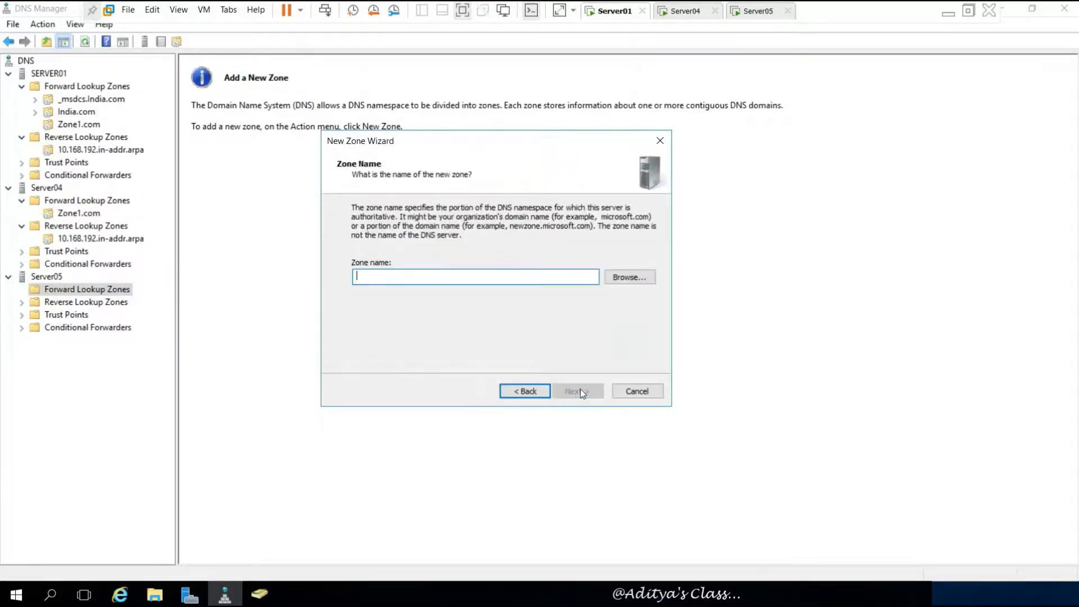
{"action": "left_click", "coordinate": [633, 281]}
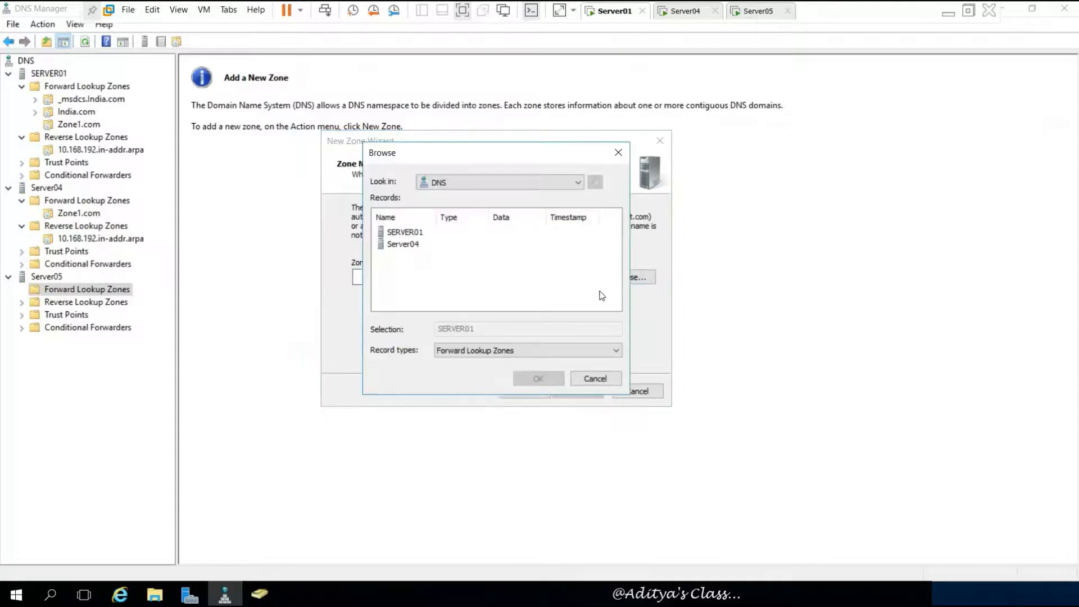
{"action": "double_click", "coordinate": [392, 232]}
{"action": "double_click", "coordinate": [392, 233]}
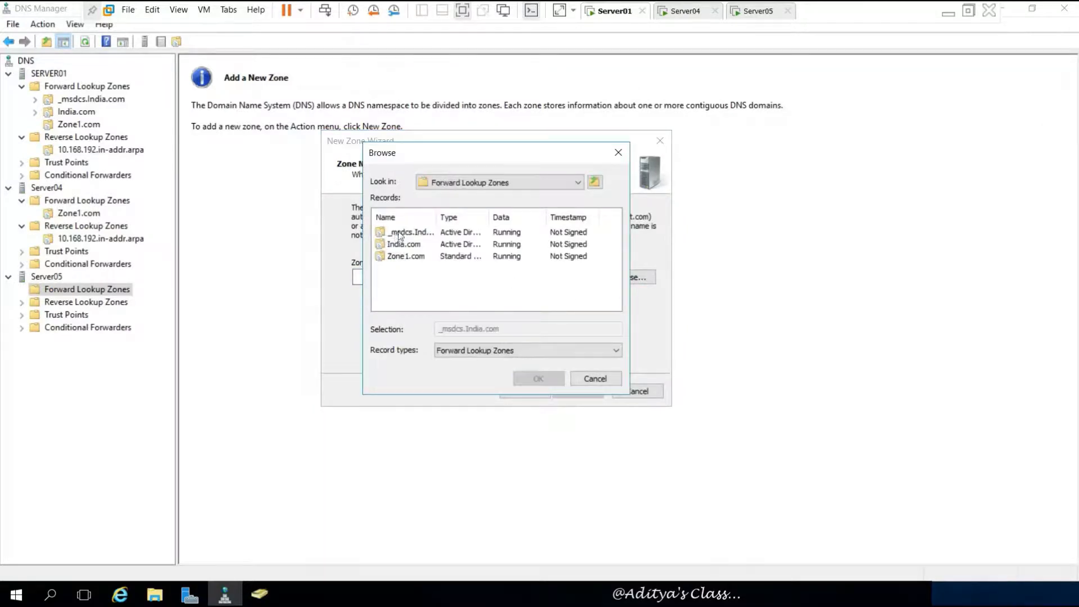
{"action": "left_click_drag", "start_coordinate": [437, 218], "coordinate": [459, 218]}
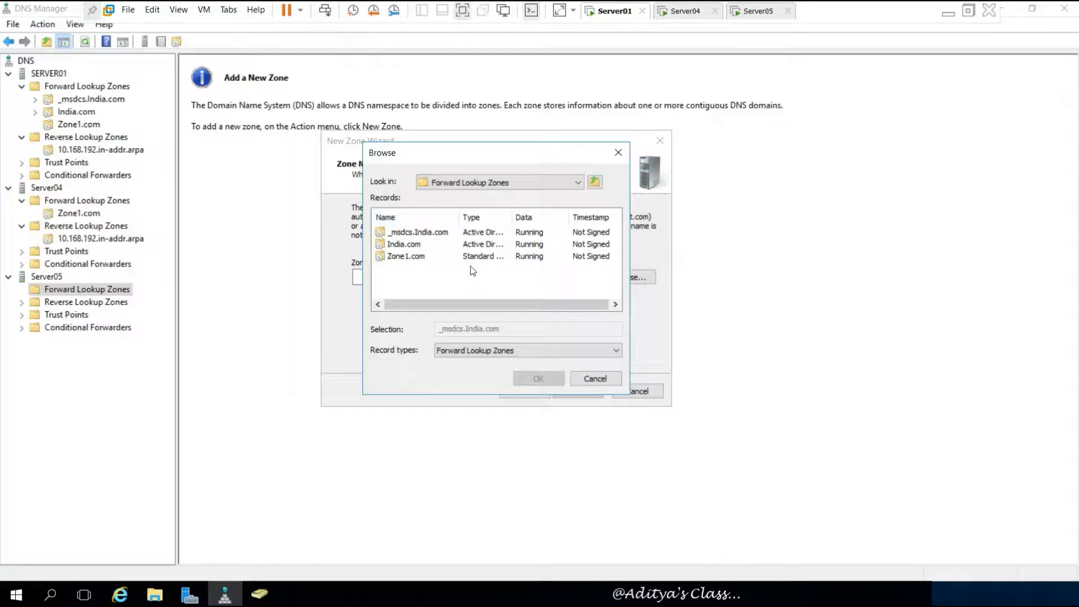
{"action": "double_click", "coordinate": [395, 257]}
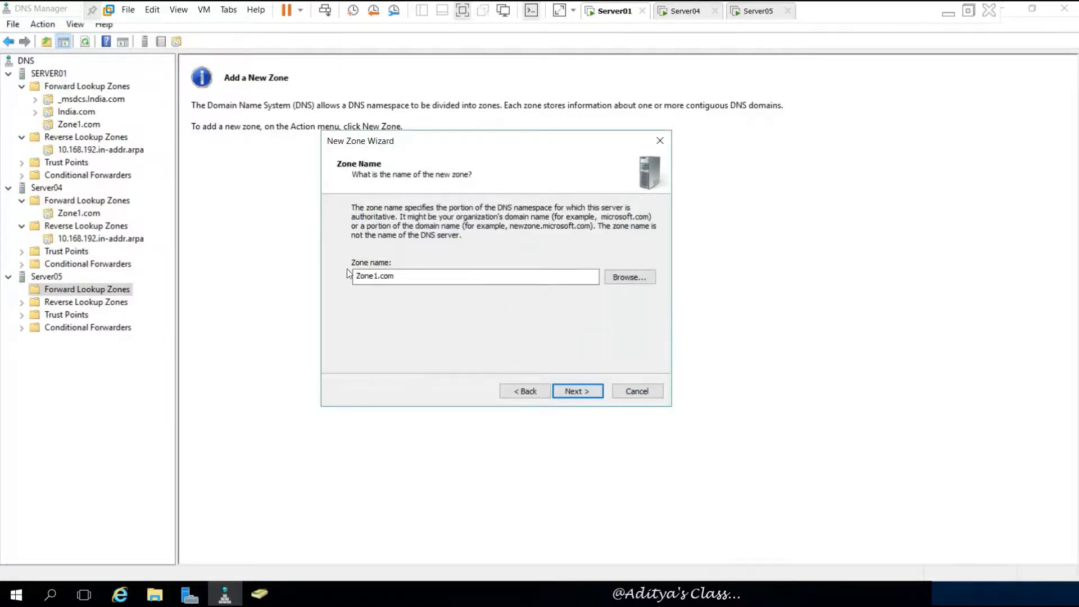
{"action": "left_click", "coordinate": [573, 390]}
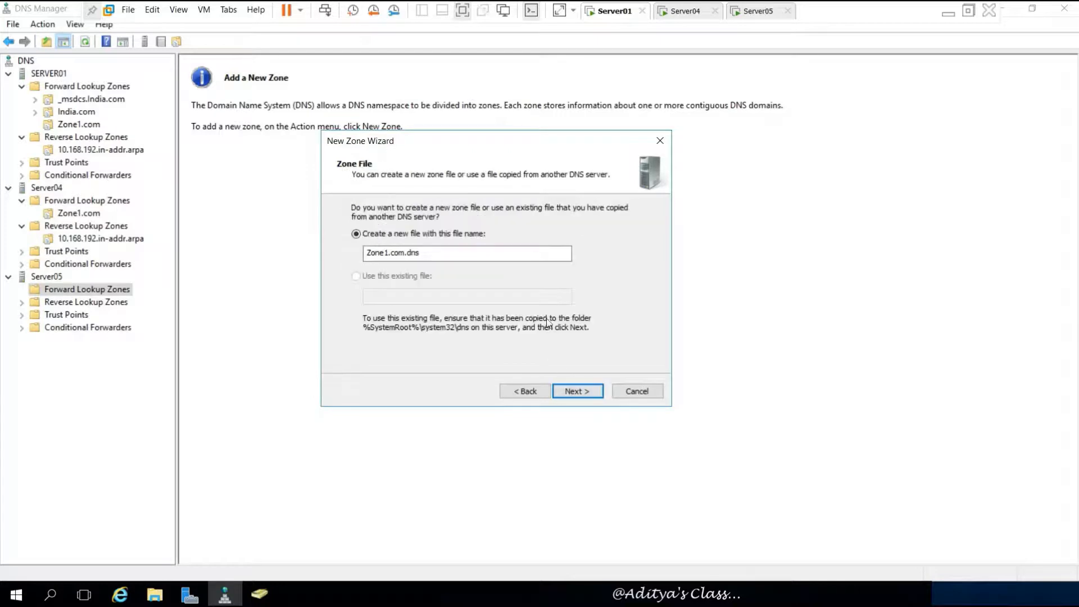
- Keep file Zone1.com.dns, add master 192.168.10.1, and finish the stub zone
{"action": "left_click", "coordinate": [586, 392]}
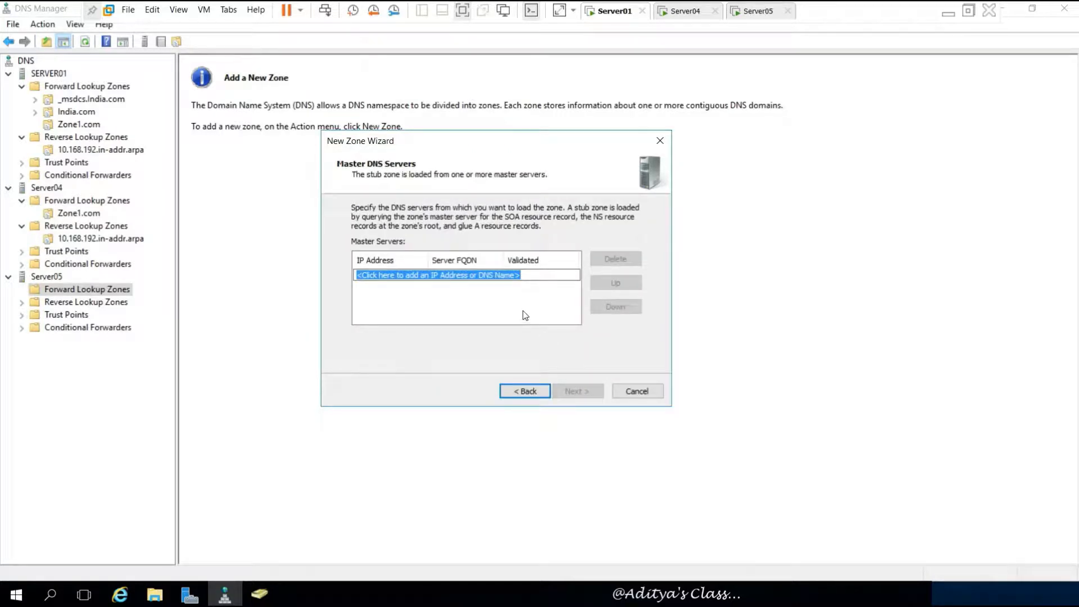
{"action": "type", "text": "192.168."}
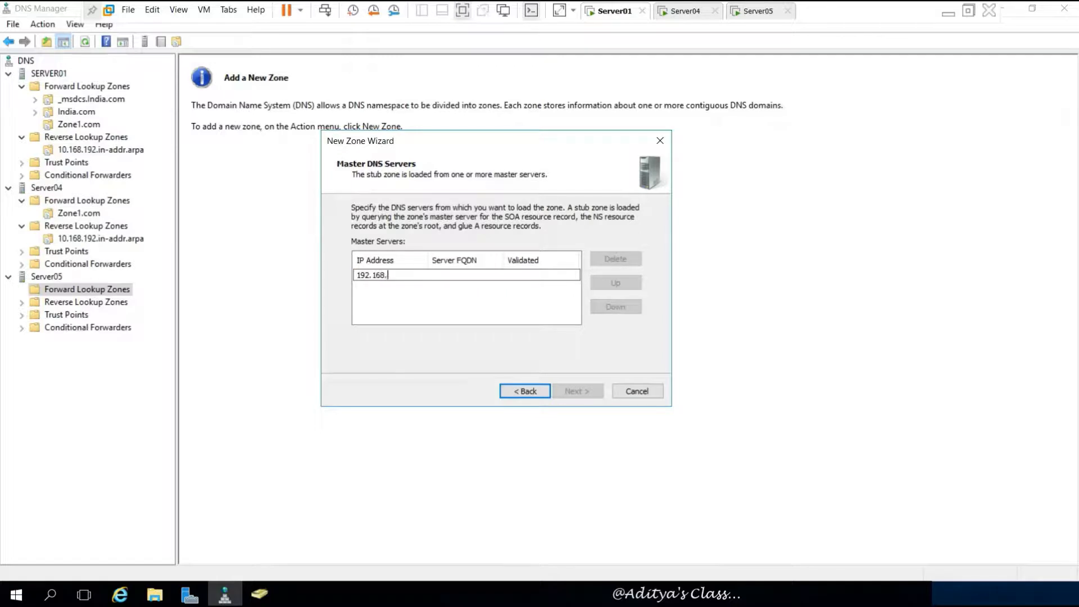
{"action": "type", "text": "10.1"}
{"action": "key", "text": "Return"}
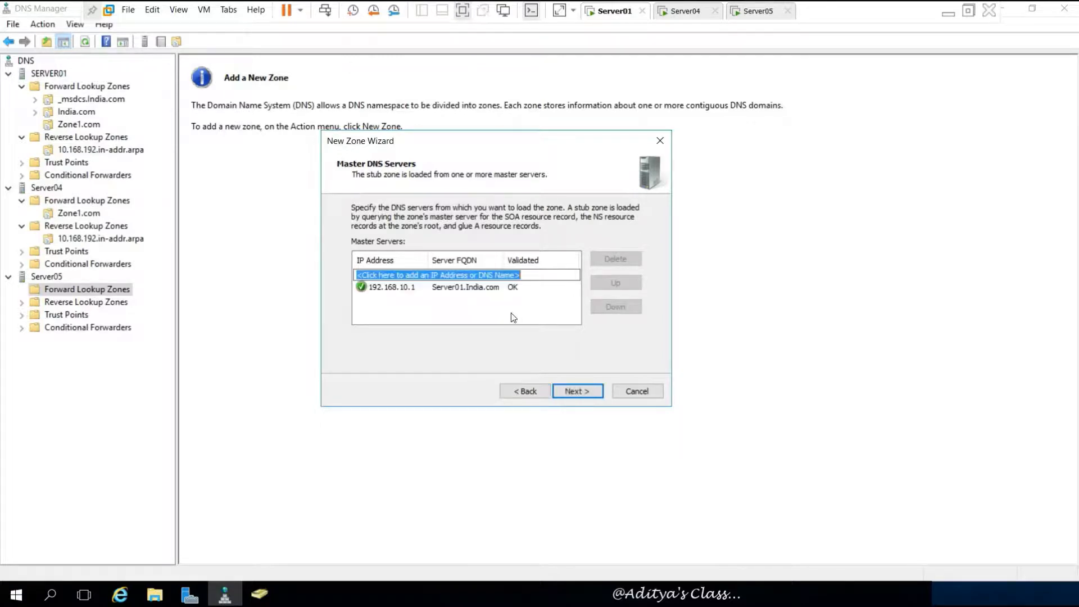
{"action": "left_click", "coordinate": [577, 392]}
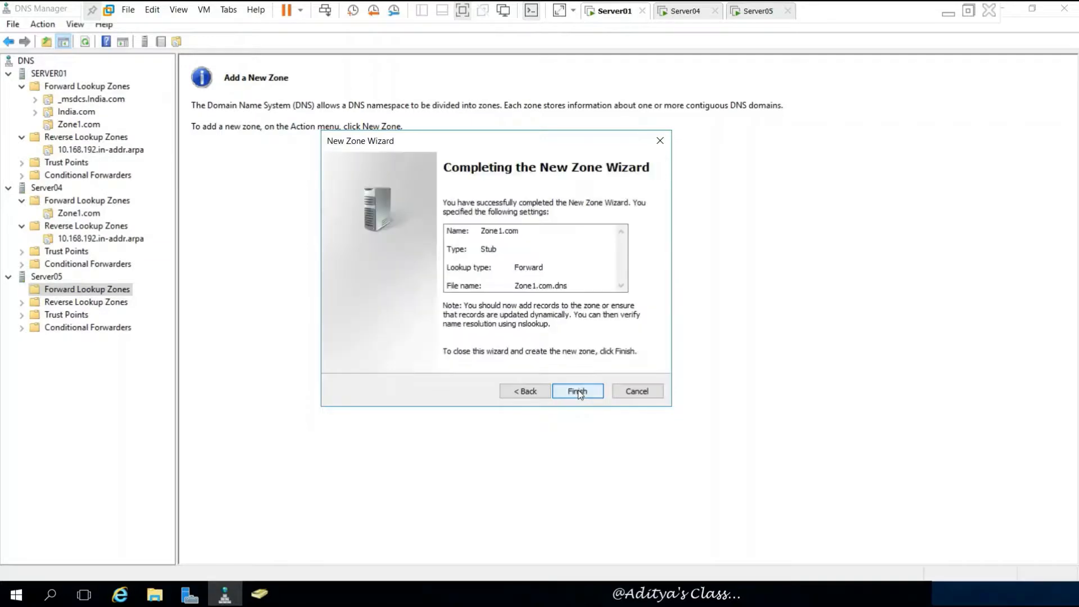
{"action": "left_click", "coordinate": [577, 391]}
{"action": "left_click", "coordinate": [83, 302]}
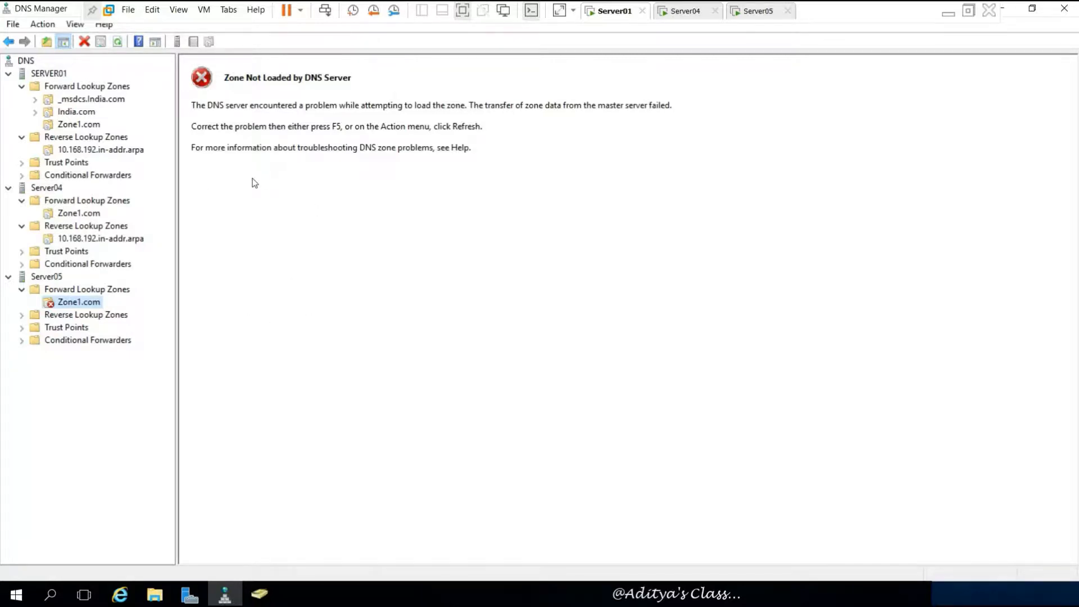
- Inspect the properties of Server05's Zone1.com stub zone
{"action": "left_click", "coordinate": [353, 197]}
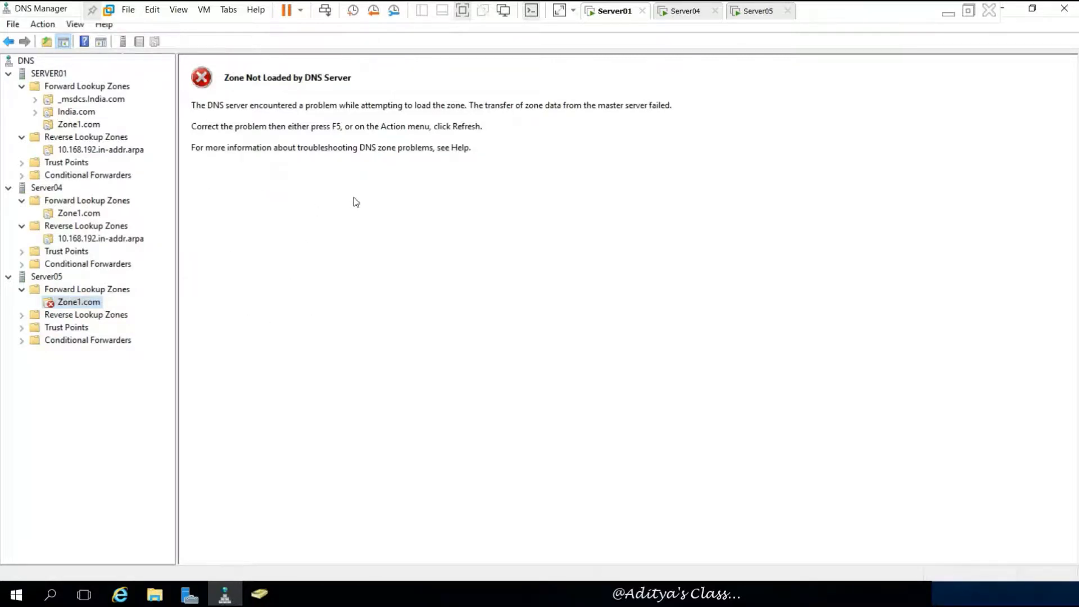
{"action": "right_click", "coordinate": [79, 302]}
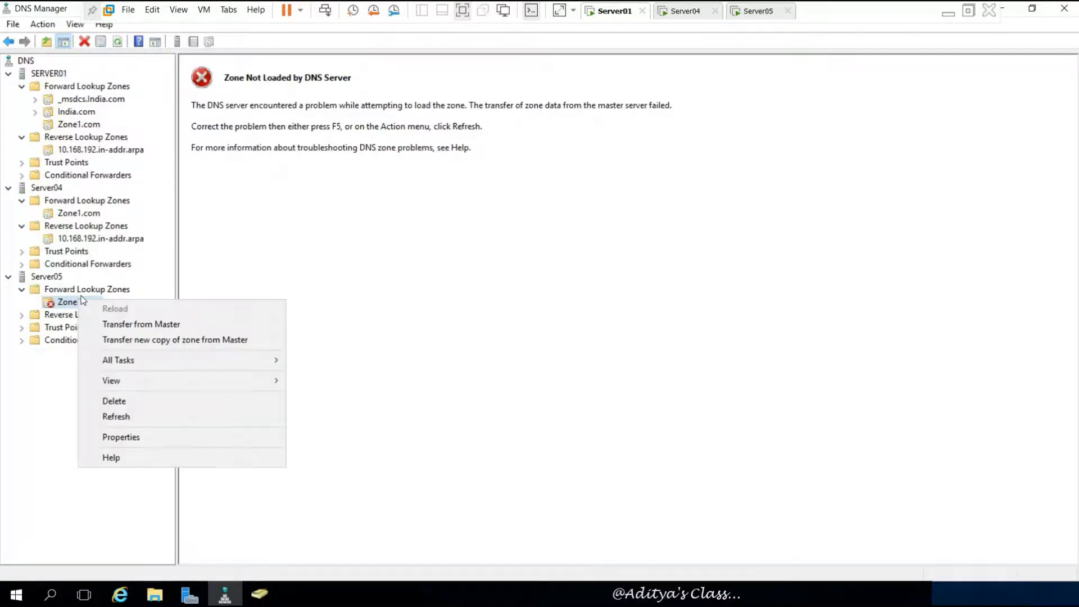
{"action": "left_click", "coordinate": [137, 435]}
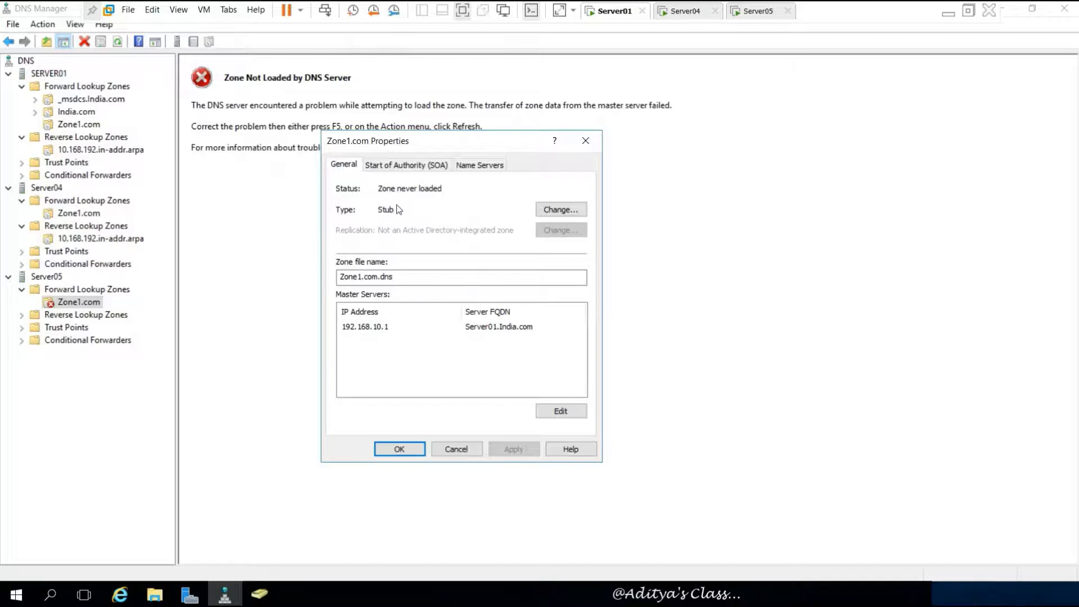
{"action": "left_click", "coordinate": [399, 449]}
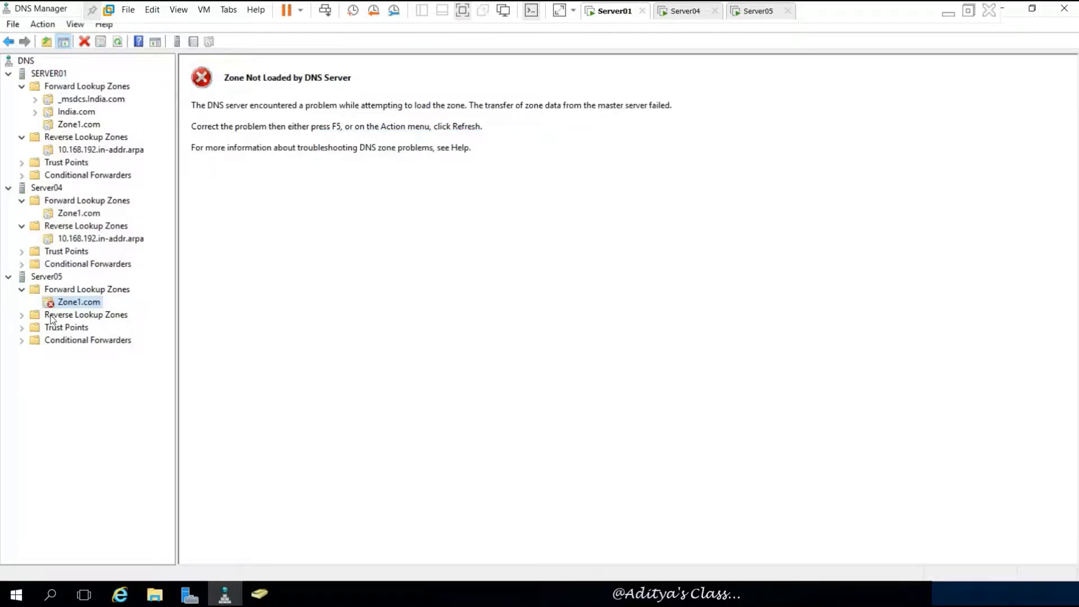
- Review the zone transfer settings of SERVER01's Zone1.com
{"action": "left_click", "coordinate": [80, 125]}
{"action": "right_click", "coordinate": [85, 126]}
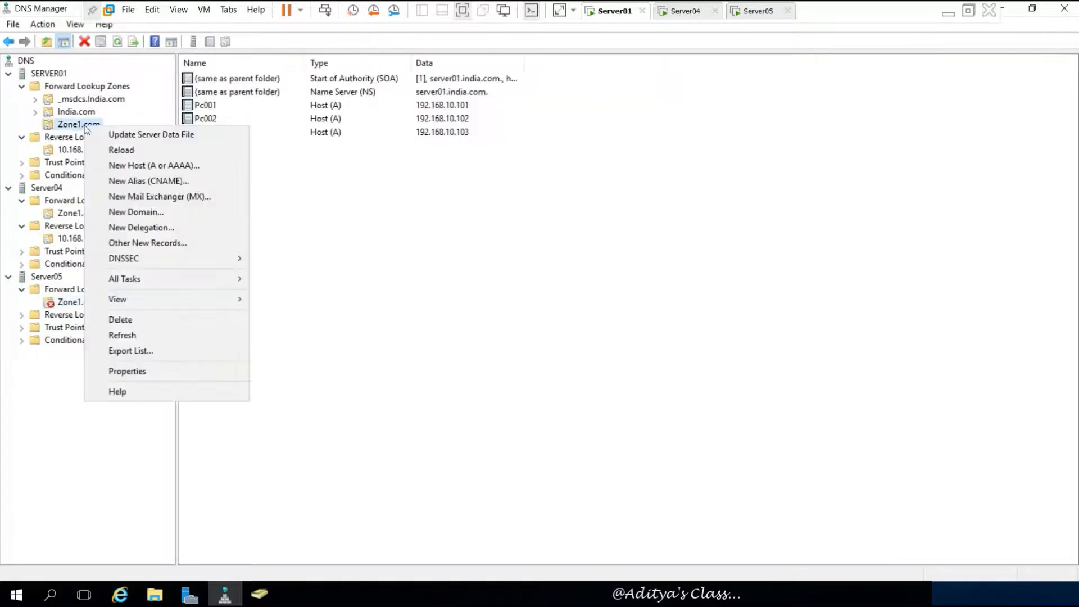
{"action": "left_click", "coordinate": [155, 372]}
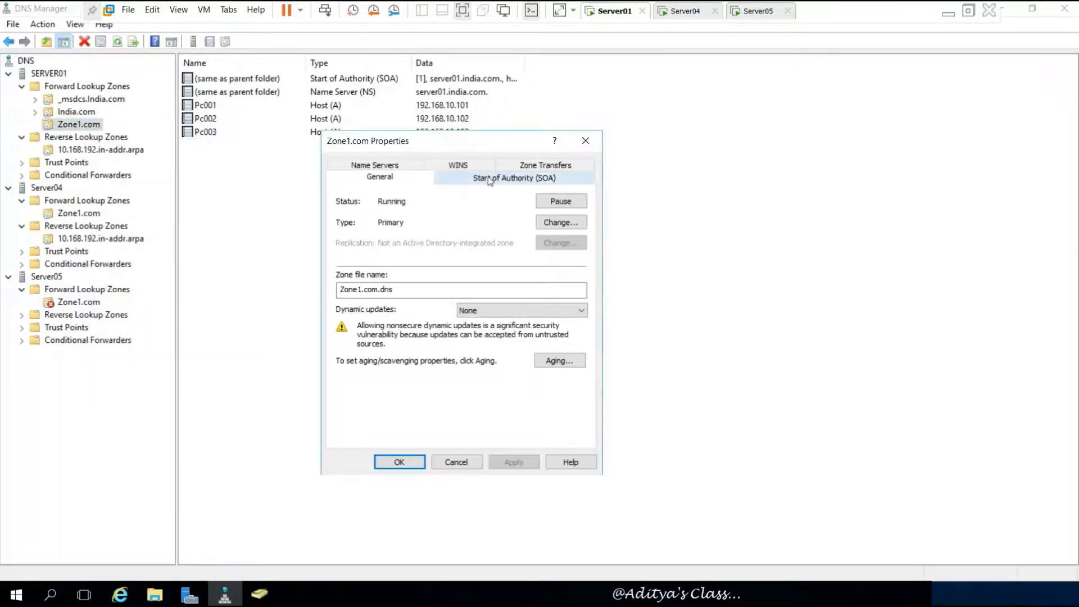
{"action": "left_click", "coordinate": [545, 164]}
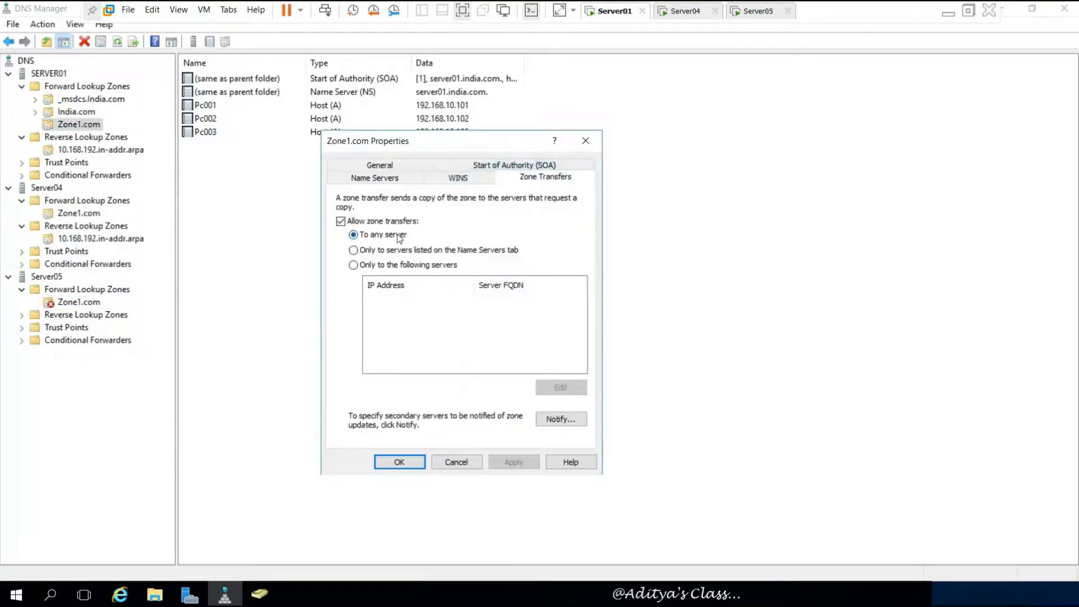
{"action": "left_click", "coordinate": [396, 462]}
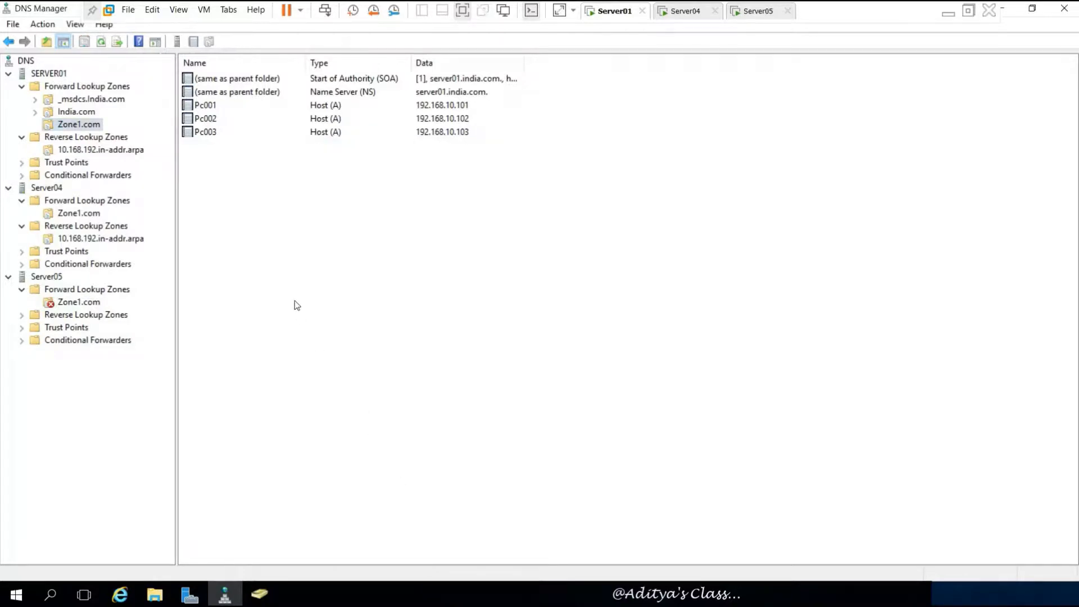
- Request a transfer from master again for Server05's Zone1.com
{"action": "left_click", "coordinate": [85, 304]}
{"action": "right_click", "coordinate": [84, 304]}
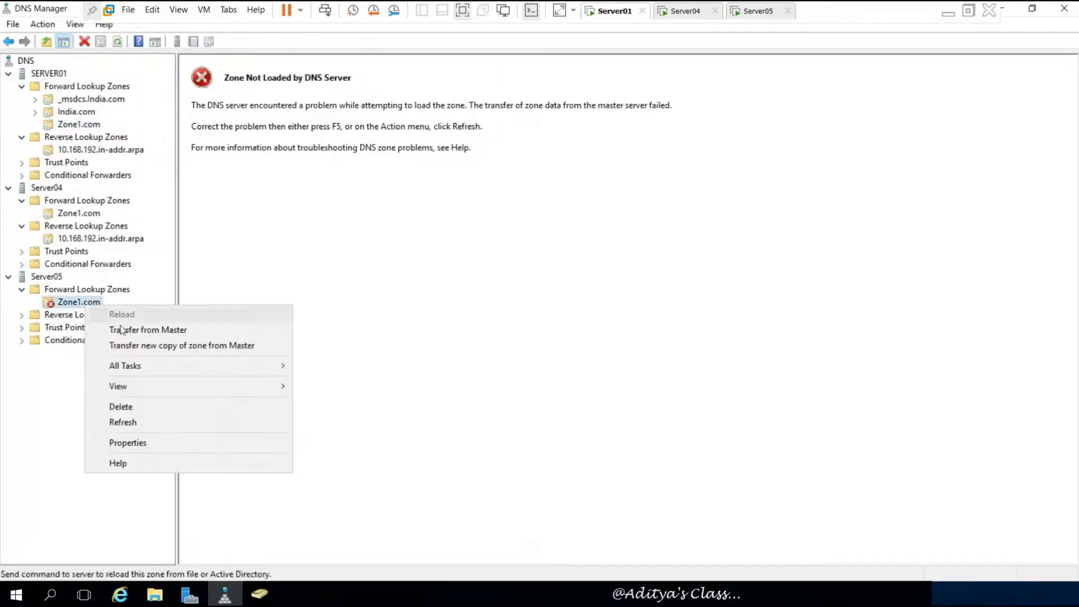
{"action": "left_click", "coordinate": [174, 329]}
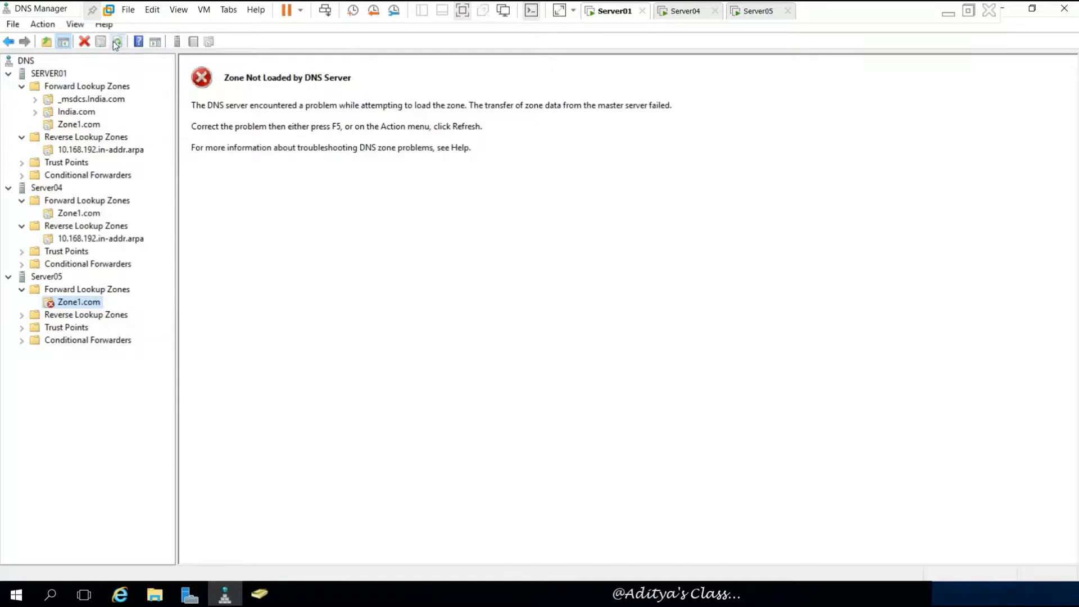
{"action": "left_click", "coordinate": [68, 318]}
- Start a new IPv4 stub reverse zone on Server05 with network ID 192.168.10
{"action": "right_click", "coordinate": [91, 317]}
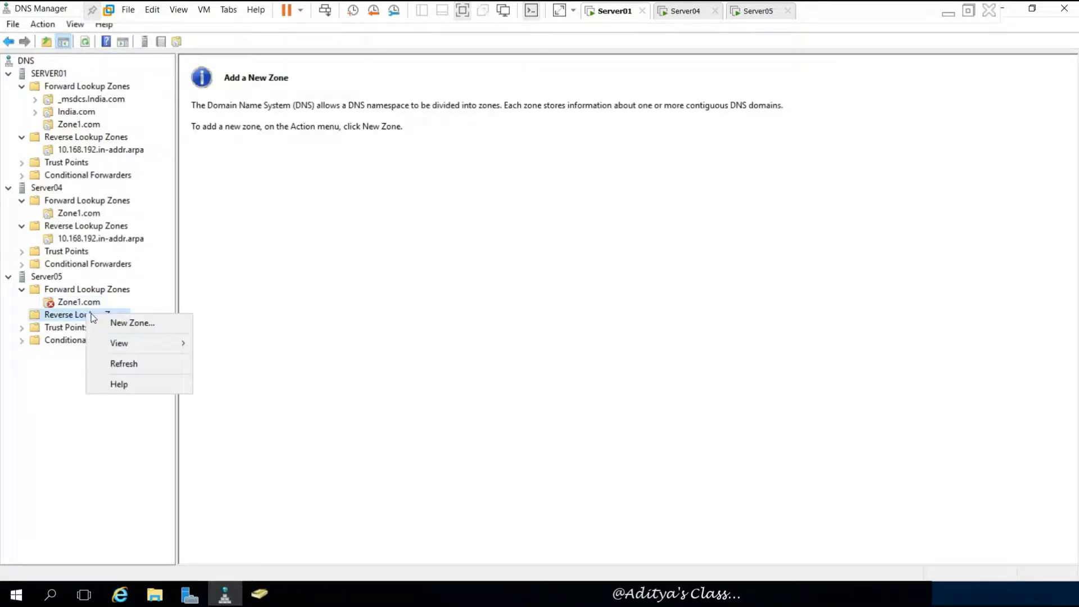
{"action": "left_click", "coordinate": [122, 320]}
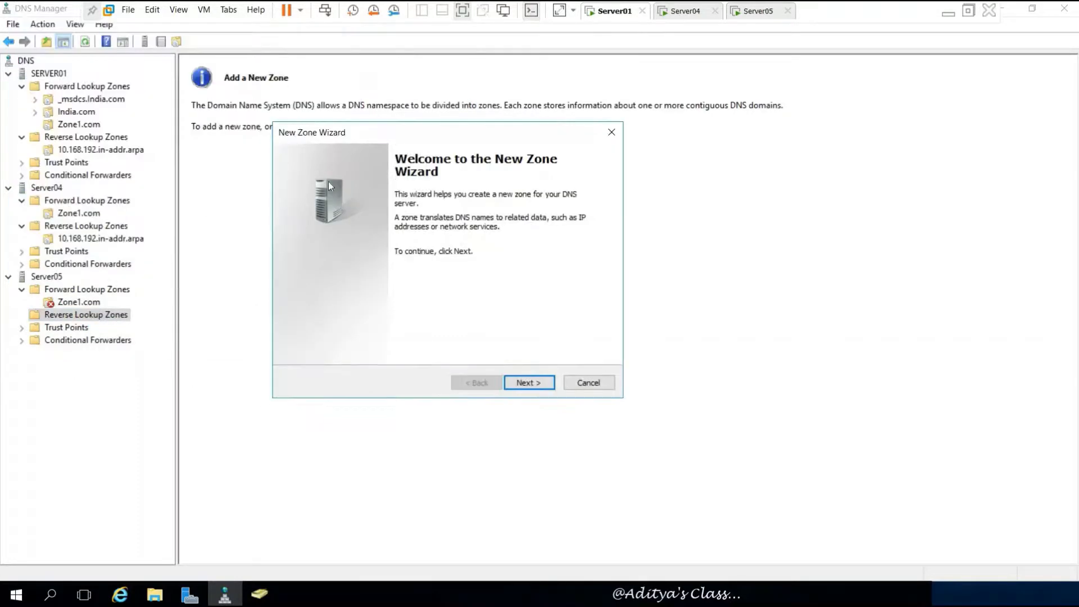
{"action": "left_click", "coordinate": [541, 386]}
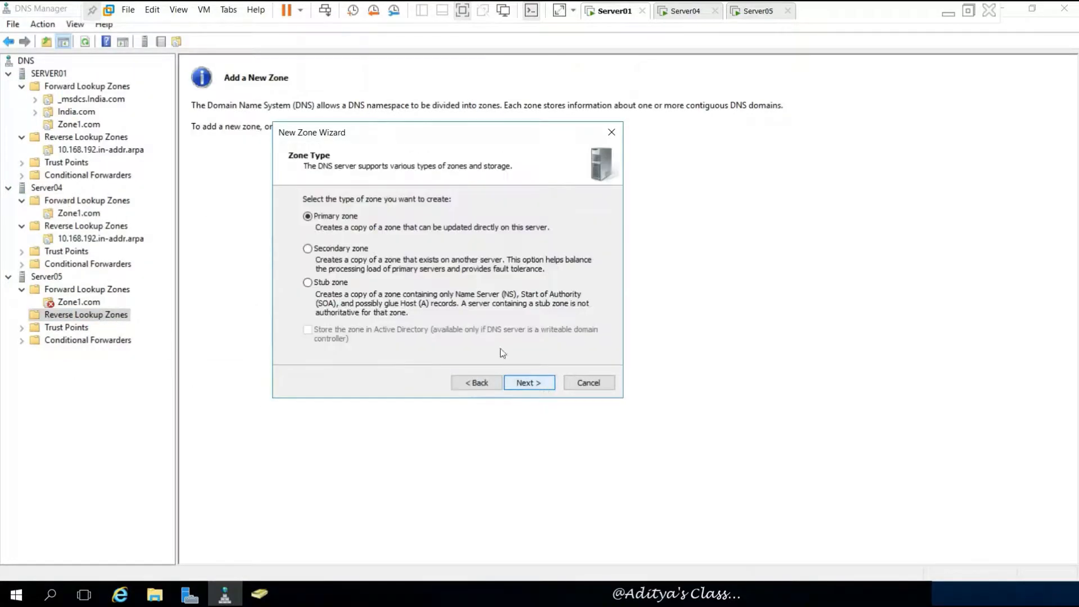
{"action": "left_click", "coordinate": [326, 283]}
{"action": "left_click", "coordinate": [532, 387]}
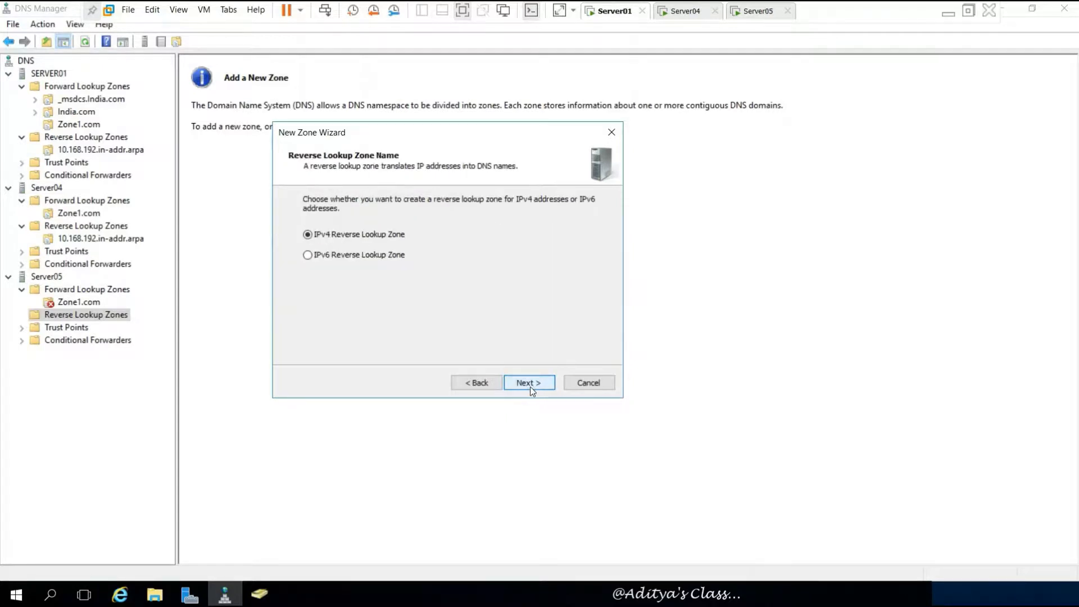
{"action": "left_click", "coordinate": [528, 387]}
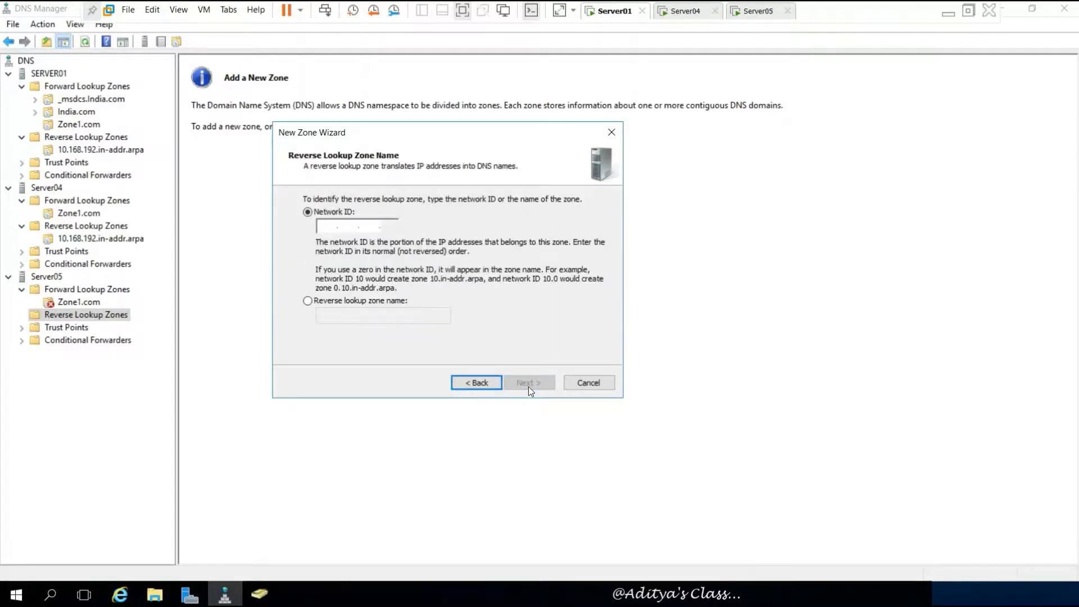
{"action": "left_click", "coordinate": [325, 225]}
{"action": "type", "text": "192.168."}
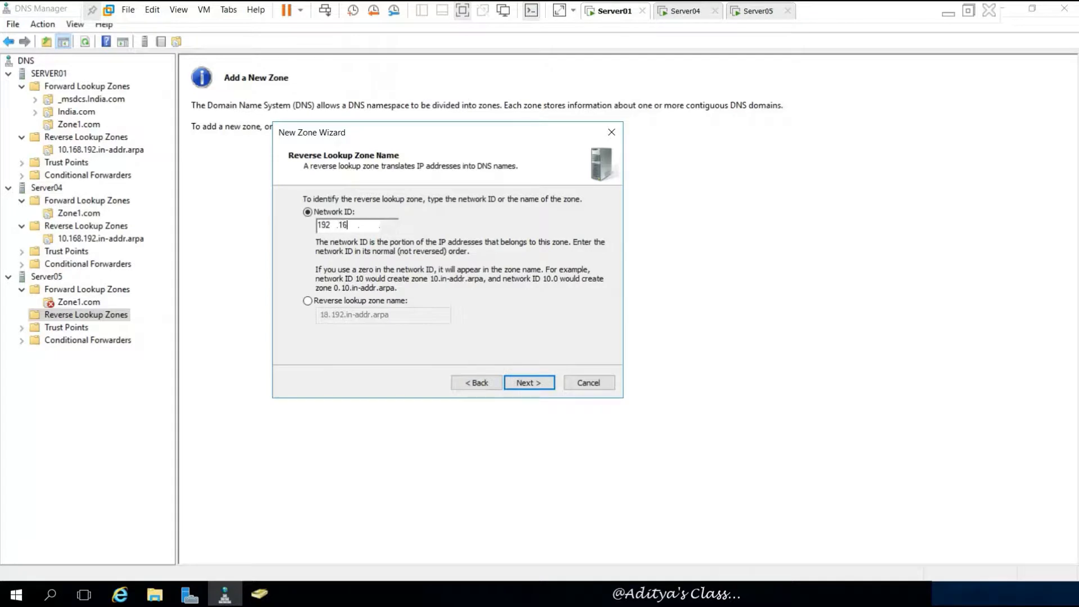
{"action": "type", "text": "10"}
{"action": "left_click", "coordinate": [530, 379]}
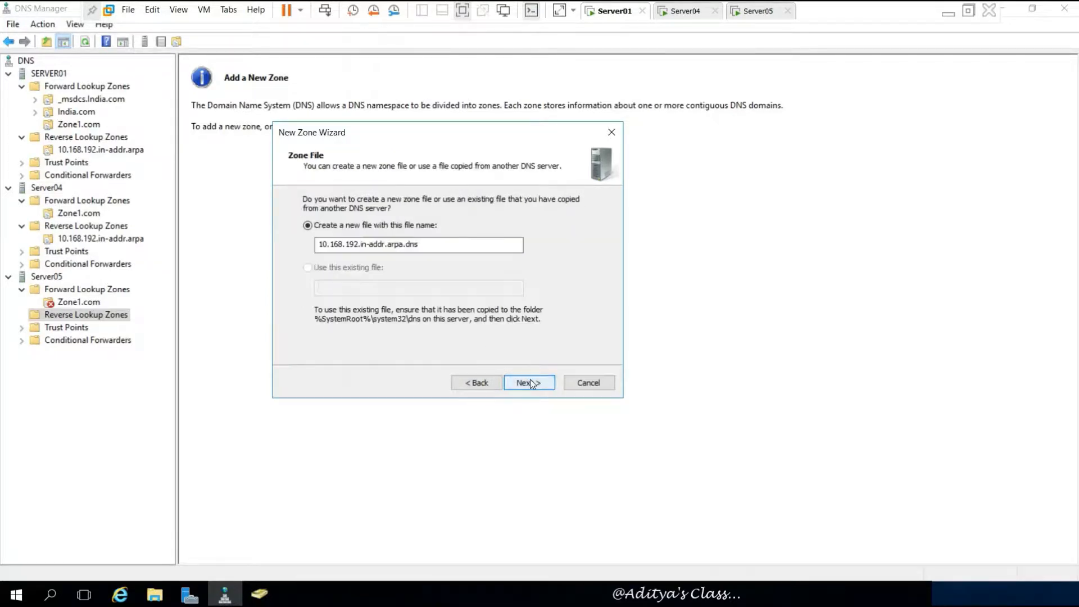
- Keep the default file name, set master 192.168.10.1, finish, and view the zone's SOA and NS records
{"action": "left_click", "coordinate": [530, 380]}
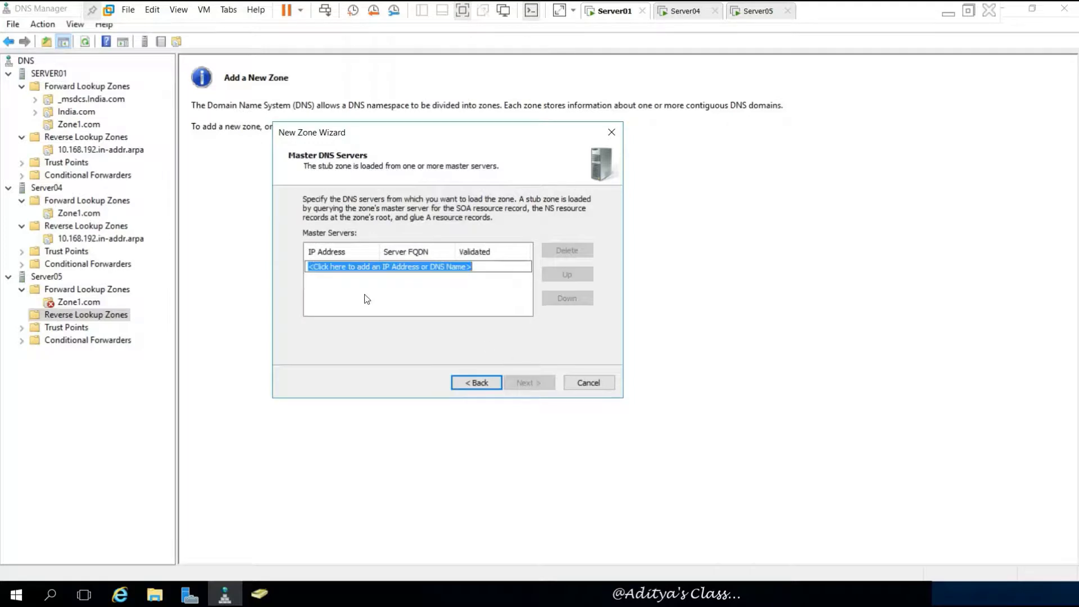
{"action": "type", "text": "192.168."}
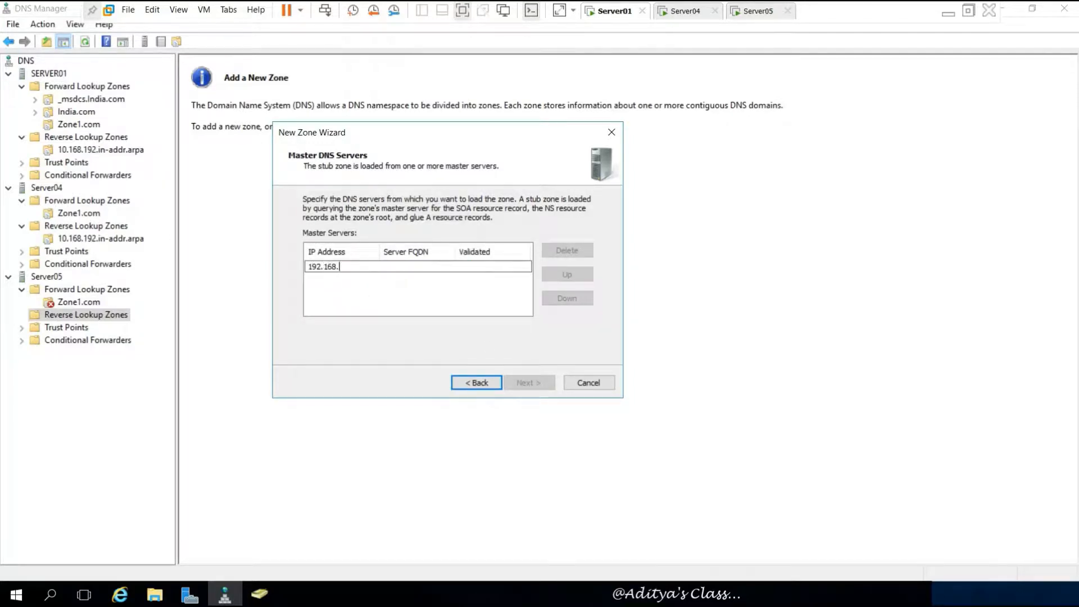
{"action": "type", "text": "10.1"}
{"action": "key", "text": "Return"}
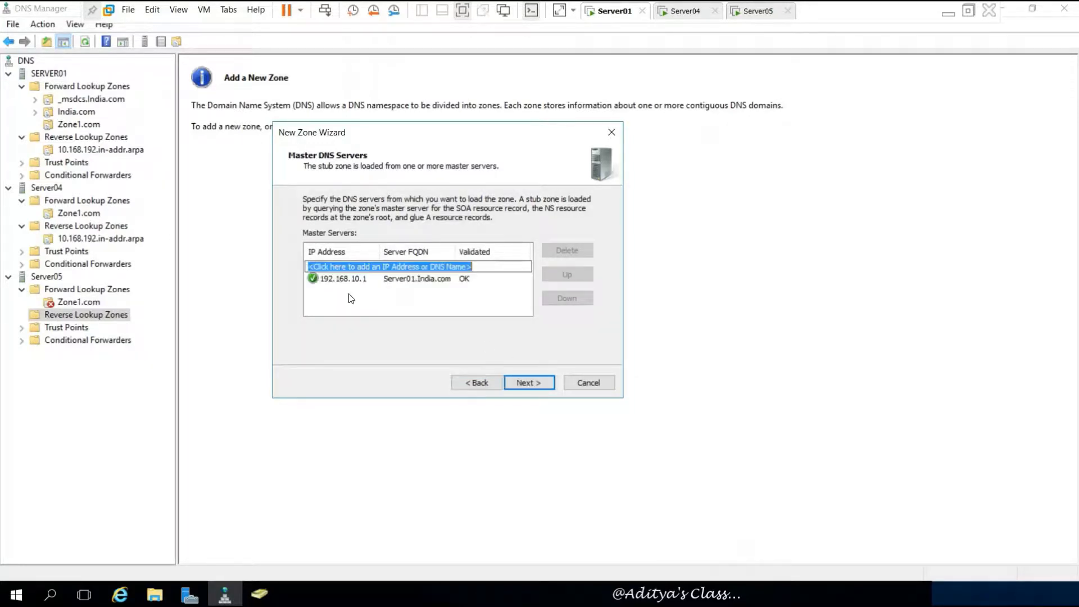
{"action": "left_click", "coordinate": [534, 382]}
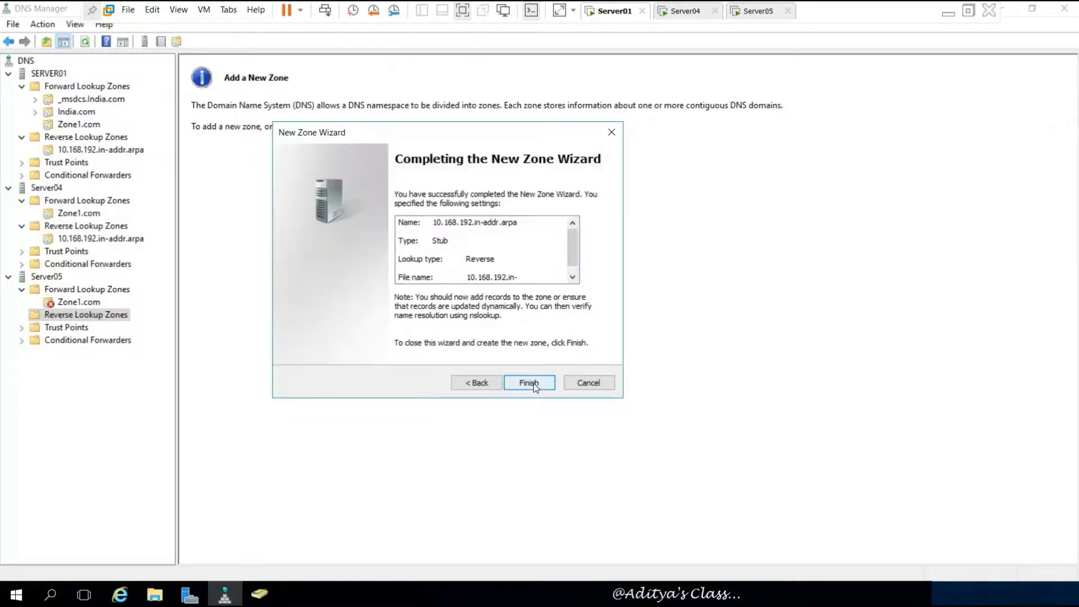
{"action": "left_click", "coordinate": [531, 383]}
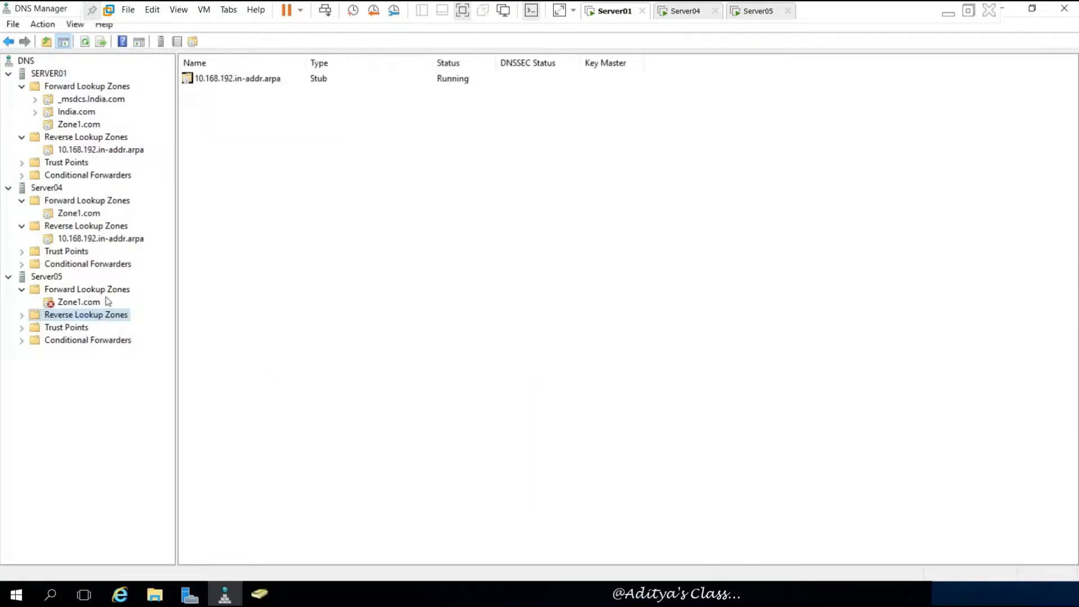
{"action": "left_click", "coordinate": [22, 314]}
{"action": "left_click", "coordinate": [101, 327]}
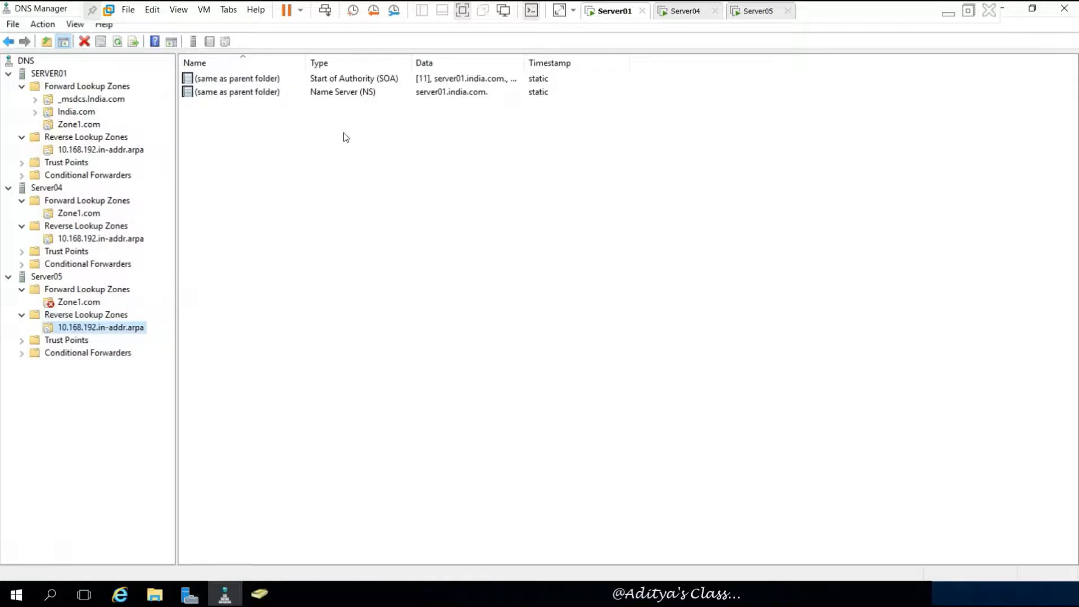
- Refresh Server05's Zone1.com and widen the Data column to read server01.india.com SOA and NS records
{"action": "left_click", "coordinate": [87, 303]}
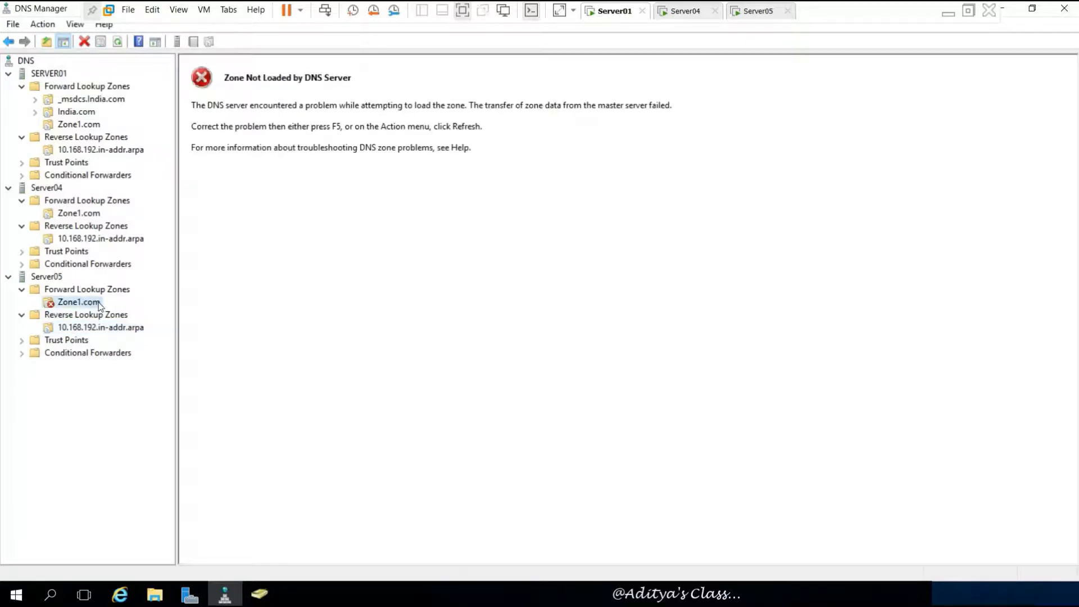
{"action": "left_click", "coordinate": [116, 41]}
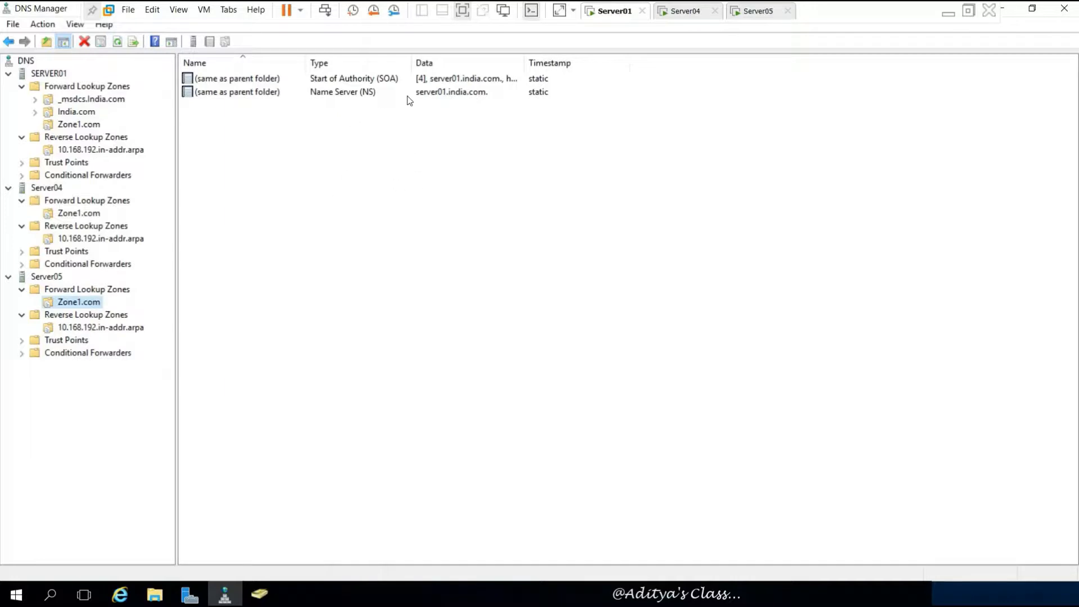
{"action": "left_click_drag", "start_coordinate": [524, 63], "coordinate": [574, 63]}
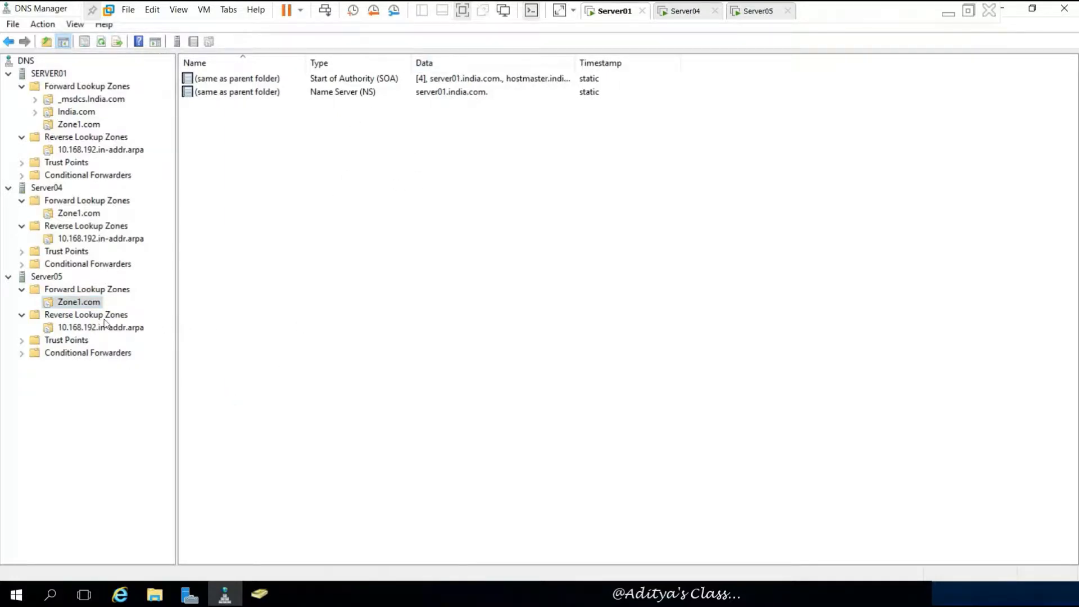
{"action": "left_click", "coordinate": [78, 326]}
{"action": "left_click", "coordinate": [82, 303]}
- Review SERVER01's 10.168.192.in-addr.arpa PTR records, then minimize DNS Manager and Server Manager
{"action": "left_click", "coordinate": [8, 73]}
{"action": "left_click", "coordinate": [9, 87]}
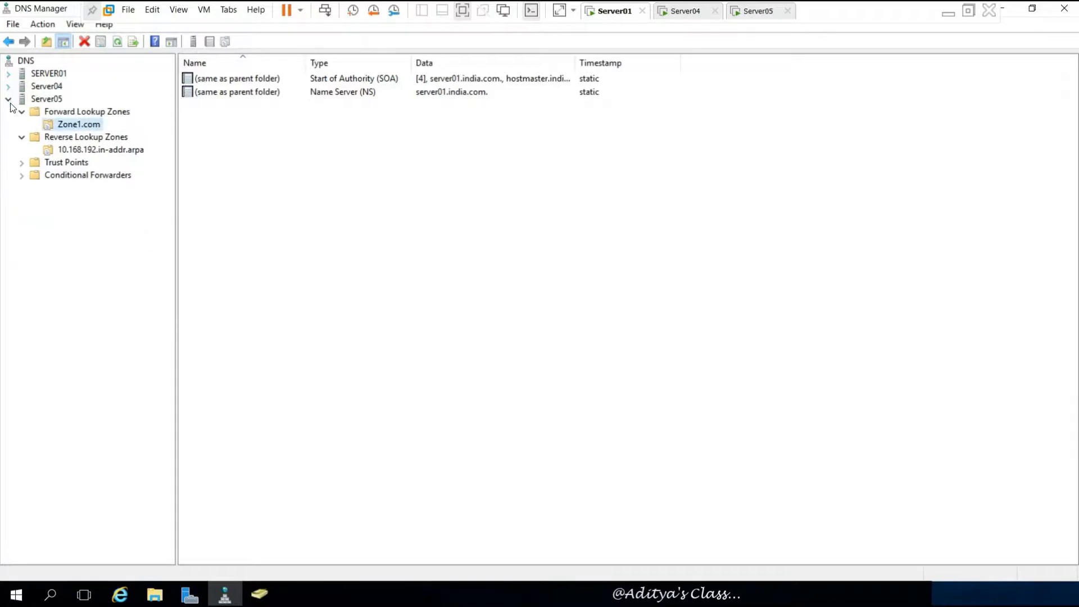
{"action": "left_click", "coordinate": [8, 100]}
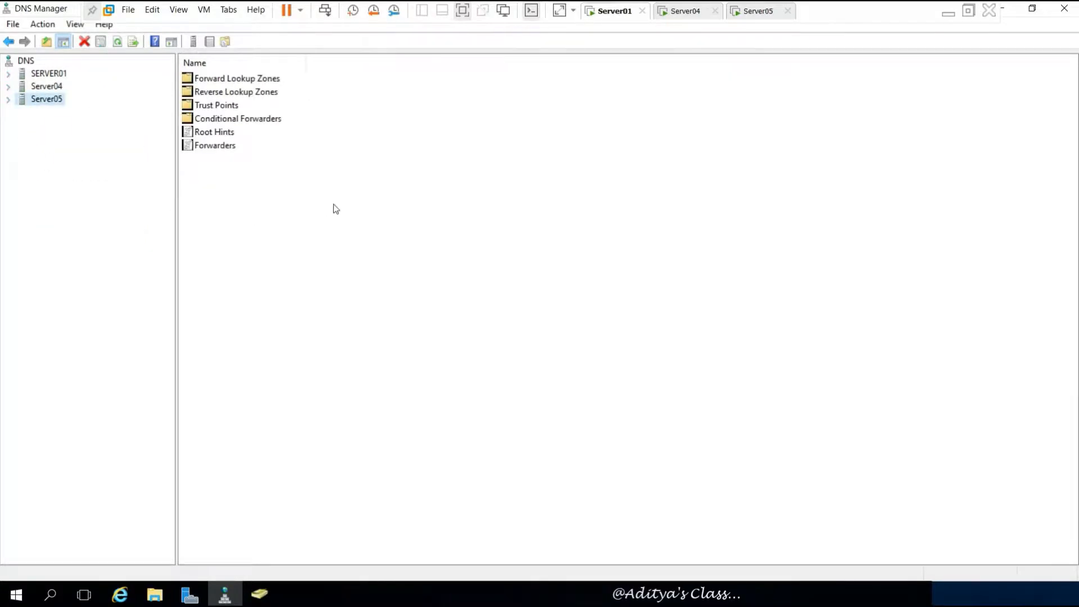
{"action": "left_click", "coordinate": [9, 74]}
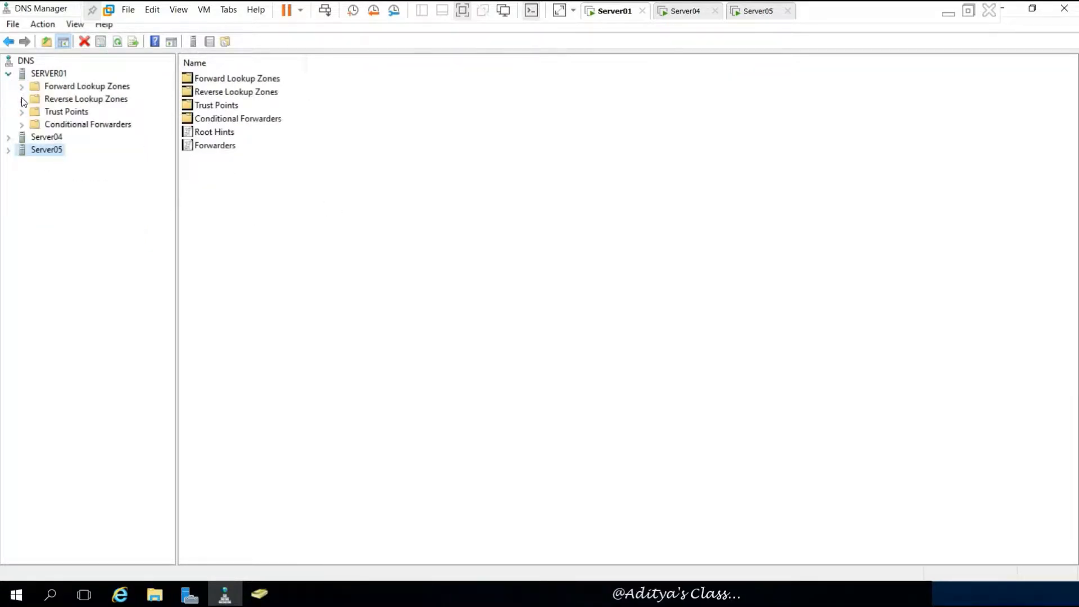
{"action": "left_click", "coordinate": [21, 99]}
{"action": "left_click", "coordinate": [107, 99]}
{"action": "left_click", "coordinate": [118, 111]}
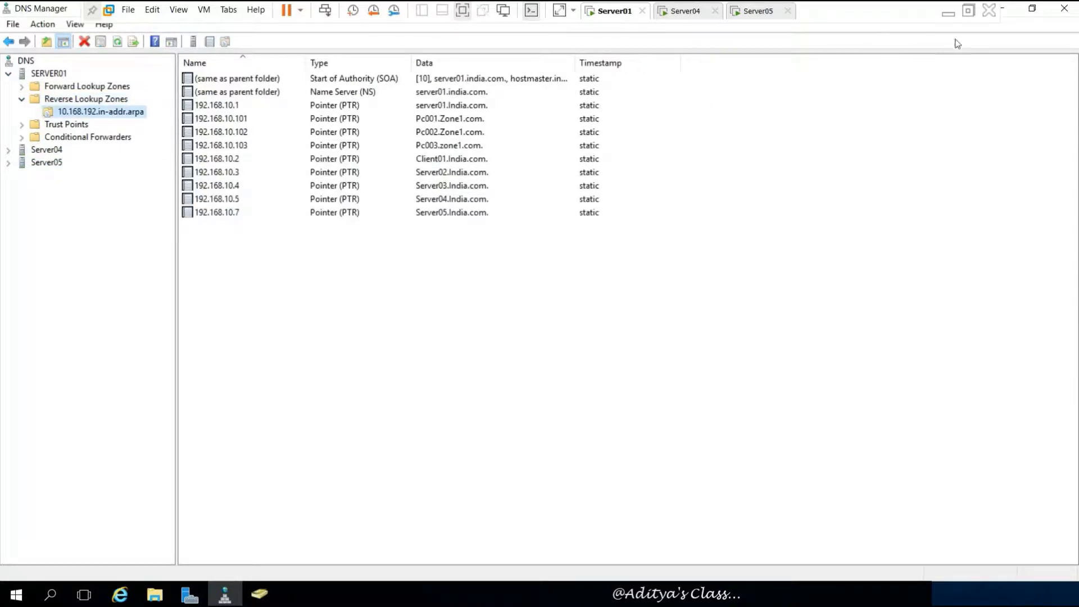
{"action": "left_click", "coordinate": [1004, 11]}
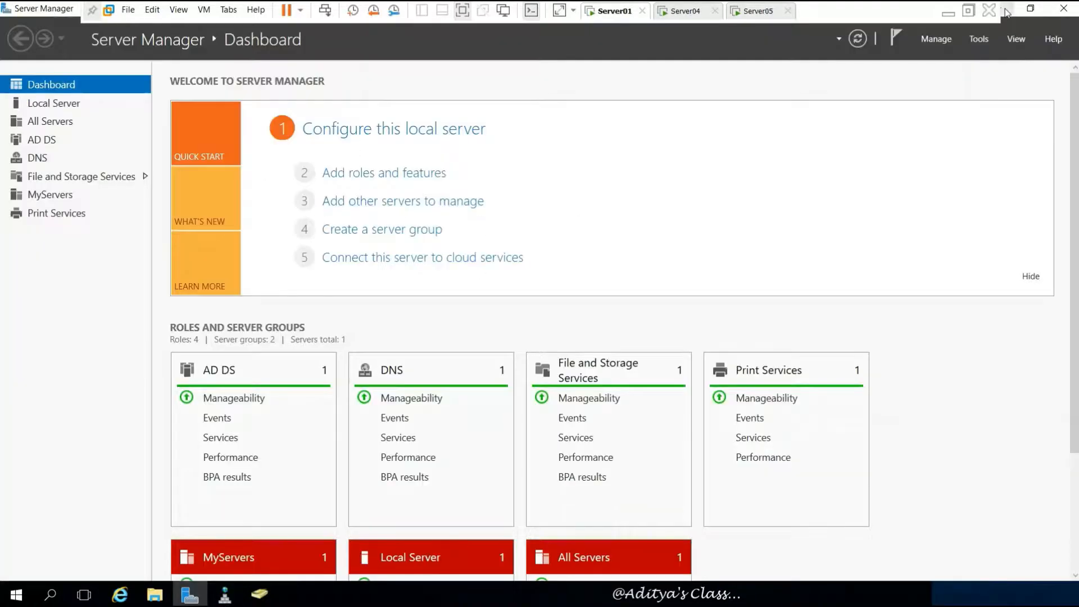
{"action": "left_click", "coordinate": [1005, 11]}
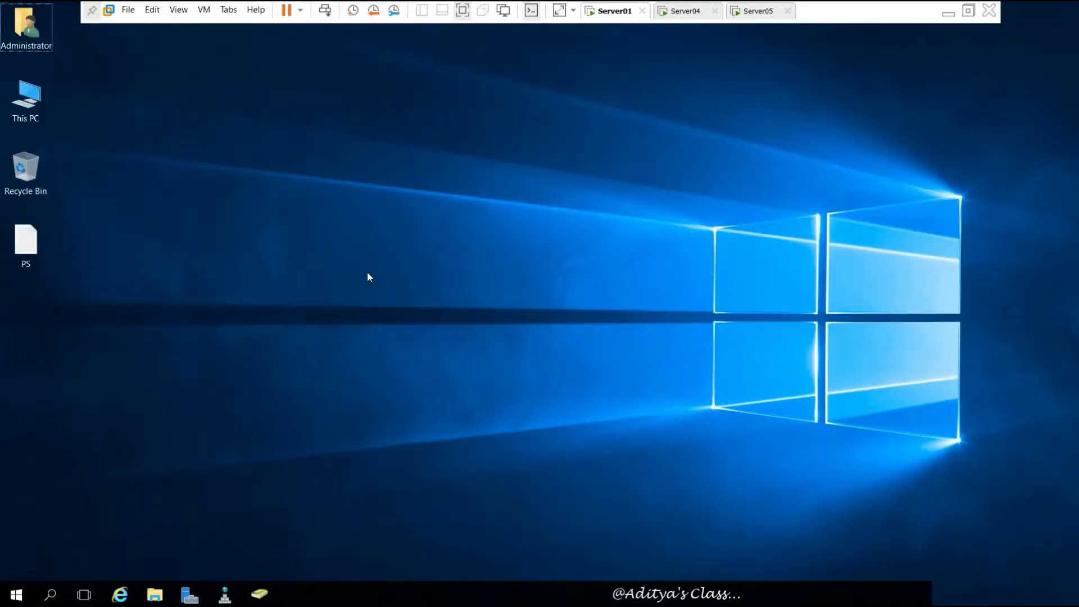
- Launch a Command Prompt from Run and place it below DNS Manager's records
{"action": "key", "text": "super+r"}
{"action": "key", "text": "Return"}
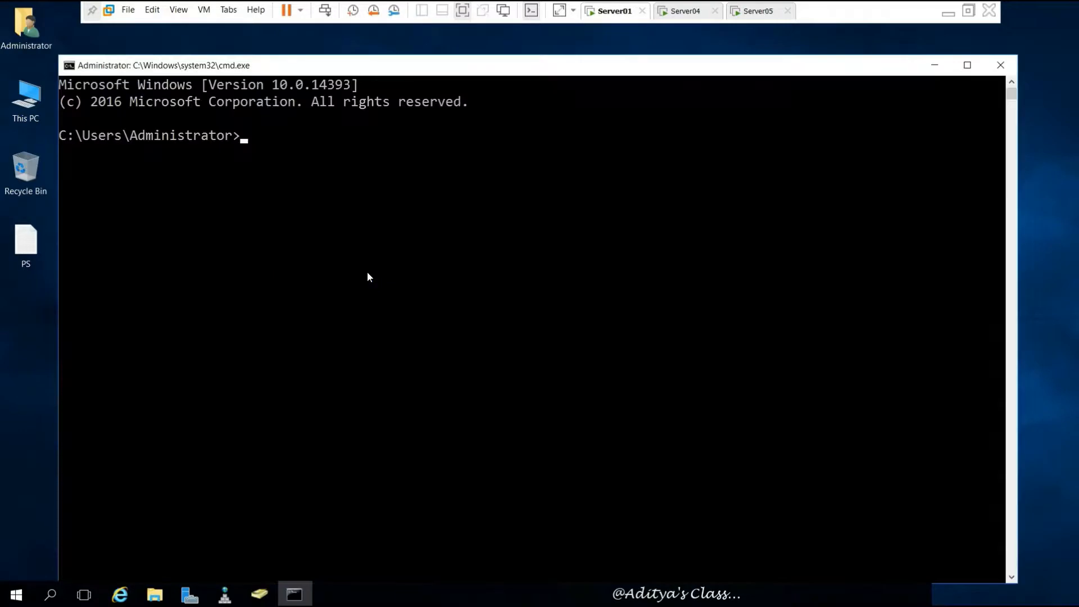
{"action": "left_click", "coordinate": [227, 594]}
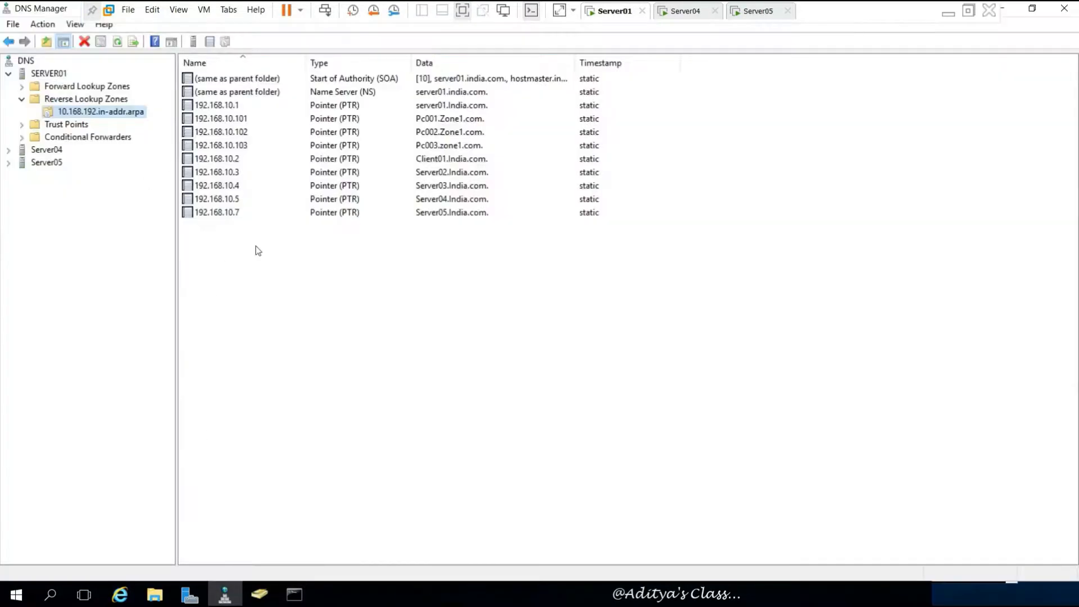
{"action": "left_click", "coordinate": [293, 599]}
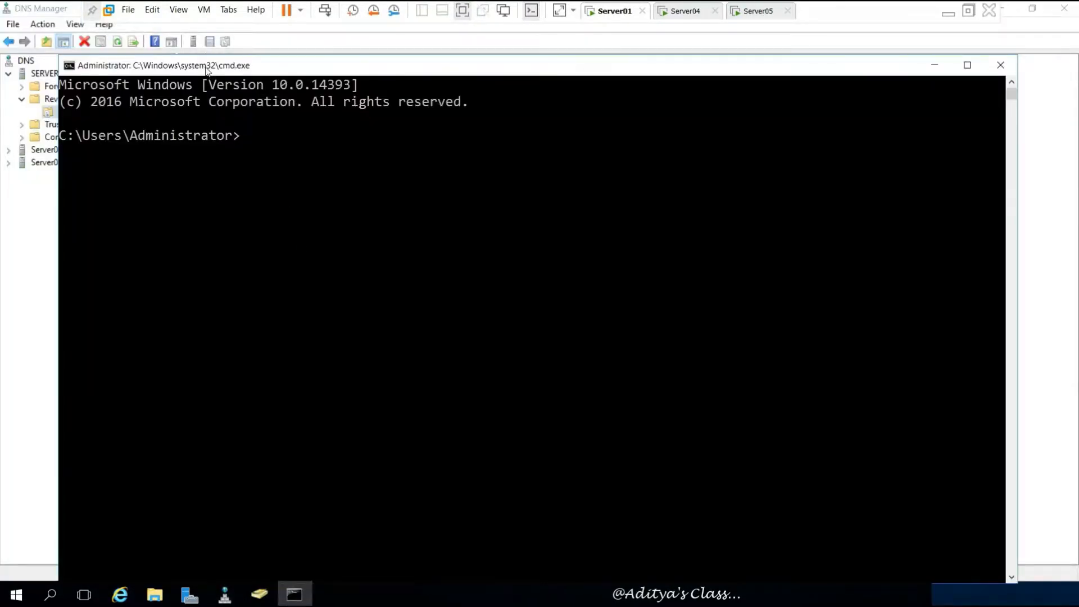
{"action": "left_click_drag", "start_coordinate": [358, 263], "coordinate": [359, 240]}
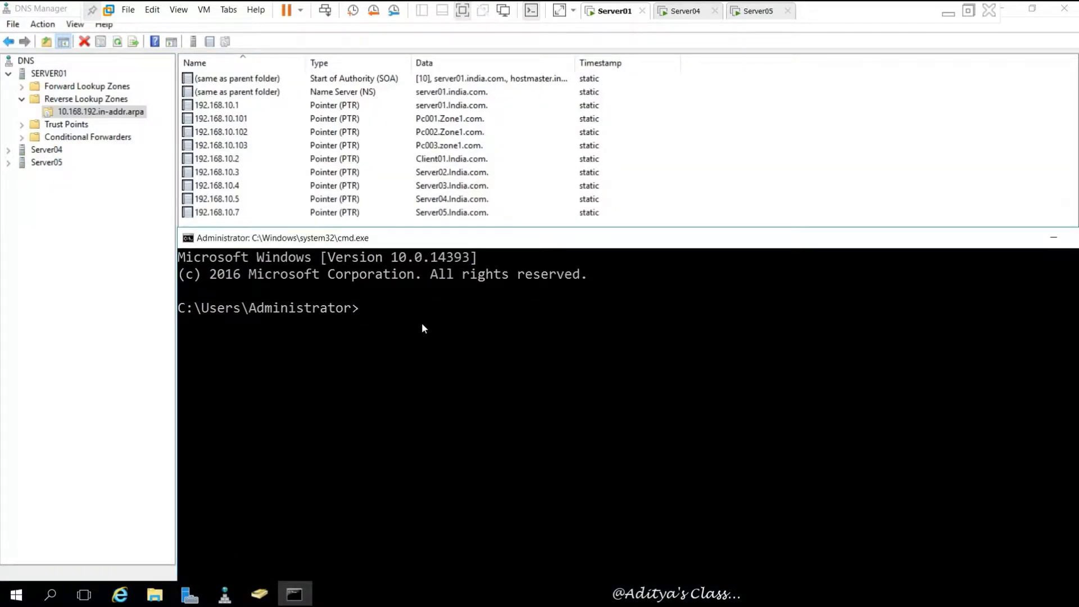
- Ping Server01.India.com, getting 4 of 4 replies with 0% loss, then recall the command
{"action": "type", "text": "pingServer01"}
{"action": "key", "text": "Left"}
{"action": "key", "text": "Left"}
{"action": "key", "text": "Left"}
{"action": "key", "text": "Left"}
{"action": "key", "text": "Left"}
{"action": "key", "text": "Left"}
{"action": "key", "text": "Left"}
{"action": "key", "text": "Left"}
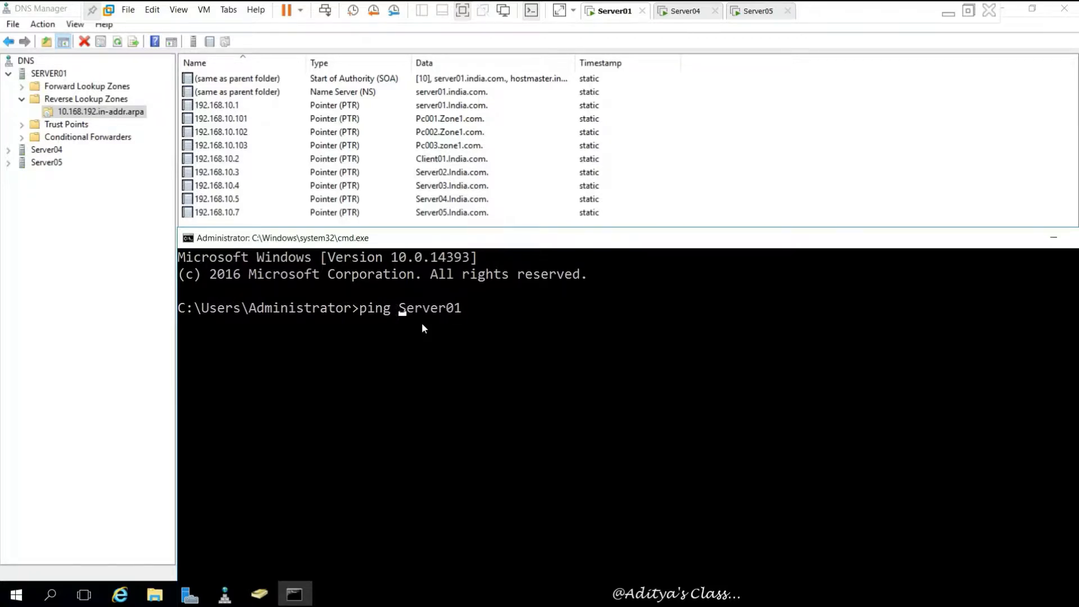
{"action": "key", "text": "Right"}
{"action": "key", "text": "Right"}
{"action": "key", "text": "Right"}
{"action": "key", "text": "Right"}
{"action": "key", "text": "Right"}
{"action": "type", "text": ".India.com"}
{"action": "key", "text": "Return"}
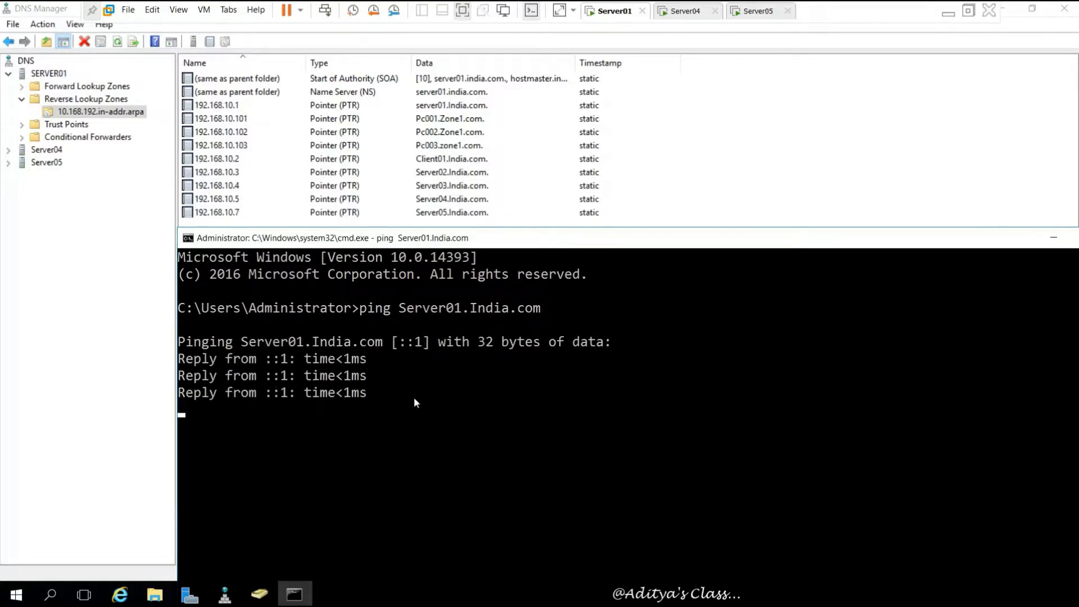
{"action": "left_click_drag", "start_coordinate": [249, 359], "coordinate": [343, 360]}
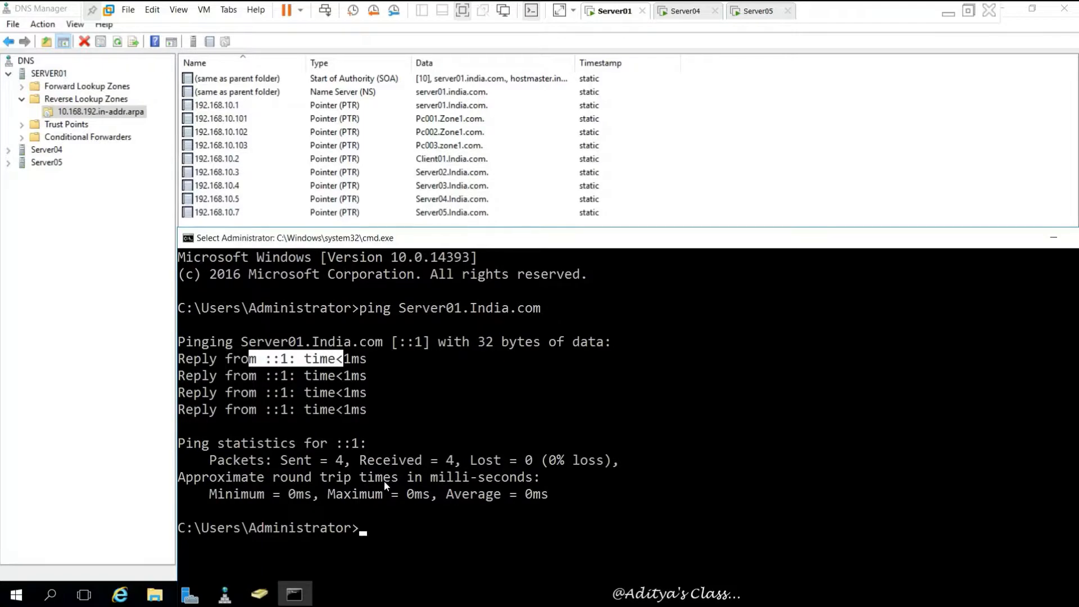
{"action": "key", "text": "Up"}
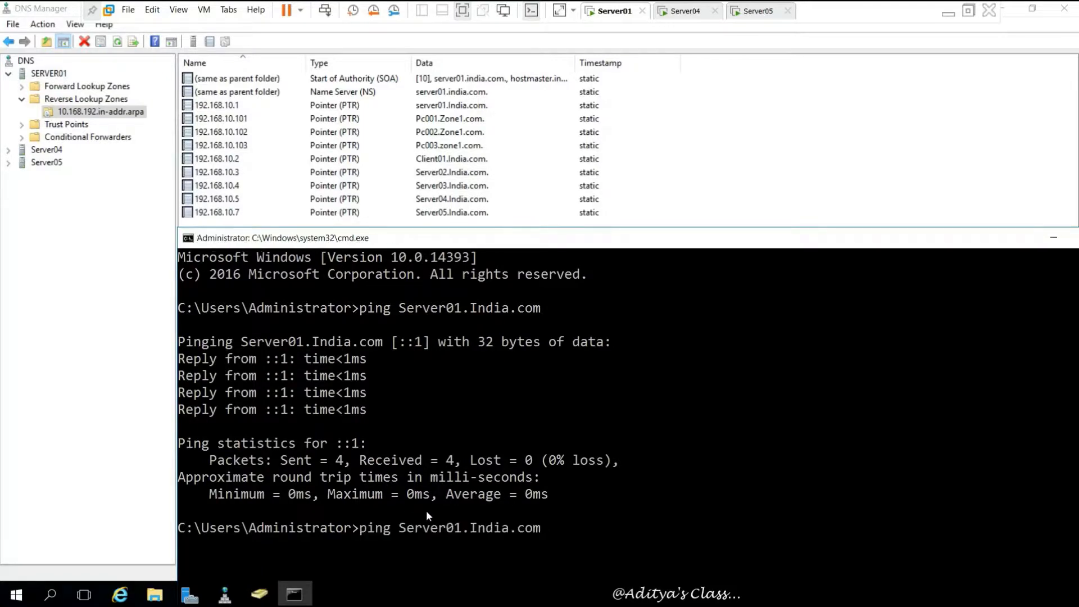
- Ping Server04.India.com and highlight its resolved address, 192.168.10.5
{"action": "key", "text": "Left"}
{"action": "key", "text": "Left"}
{"action": "key", "text": "Left"}
{"action": "key", "text": "Left"}
{"action": "key", "text": "Left"}
{"action": "key", "text": "Left"}
{"action": "key", "text": "Left"}
{"action": "key", "text": "Right"}
{"action": "key", "text": "Right"}
{"action": "key", "text": "Right"}
{"action": "key", "text": "Right"}
{"action": "key", "text": "Right"}
{"action": "key", "text": "Right"}
{"action": "key", "text": "Right"}
{"action": "key", "text": "Right"}
{"action": "key", "text": "BackSpace"}
{"action": "key", "text": "BackSpace"}
{"action": "key", "text": "BackSpace"}
{"action": "key", "text": "BackSpace"}
{"action": "key", "text": "BackSpace"}
{"action": "key", "text": "BackSpace"}
{"action": "key", "text": "BackSpace"}
{"action": "key", "text": "BackSpace"}
{"action": "key", "text": "BackSpace"}
{"action": "key", "text": "BackSpace"}
{"action": "key", "text": "BackSpace"}
{"action": "key", "text": "BackSpace"}
{"action": "key", "text": "BackSpace"}
{"action": "type", "text": "r04.India.com"}
{"action": "key", "text": "Return"}
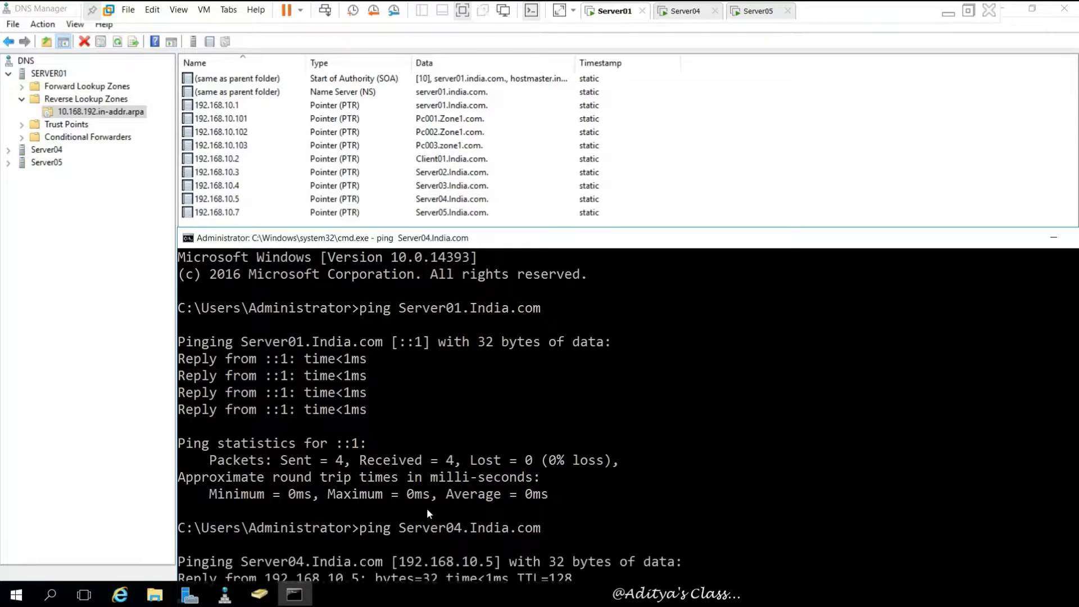
{"action": "mouse_move", "coordinate": [466, 239]}
{"action": "left_mouse_down"}
{"action": "mouse_move", "coordinate": [473, 209]}
{"action": "mouse_move", "coordinate": [460, 236]}
{"action": "left_mouse_up"}
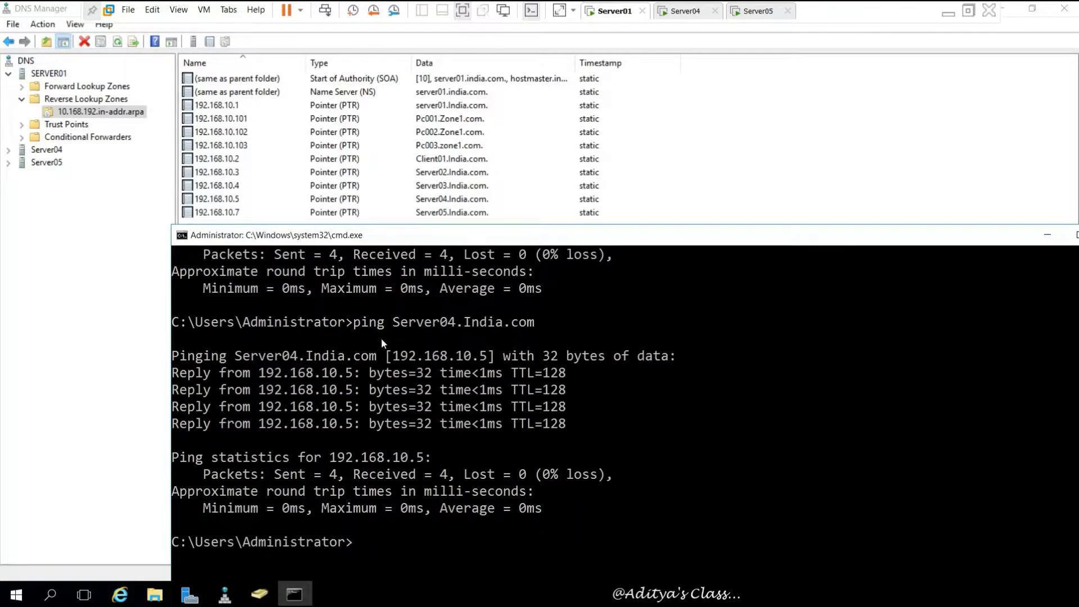
{"action": "left_click_drag", "start_coordinate": [255, 357], "coordinate": [486, 356]}
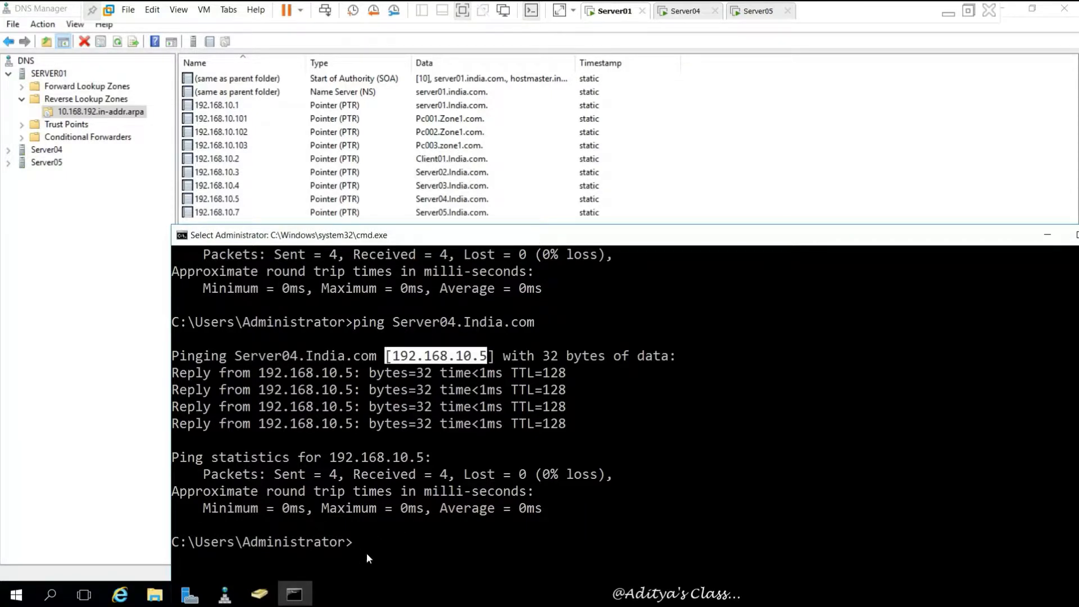
- Ping 192.168.10.5 directly by its address
{"action": "key", "text": "ctrl+c"}
{"action": "type", "text": "ping 1"}
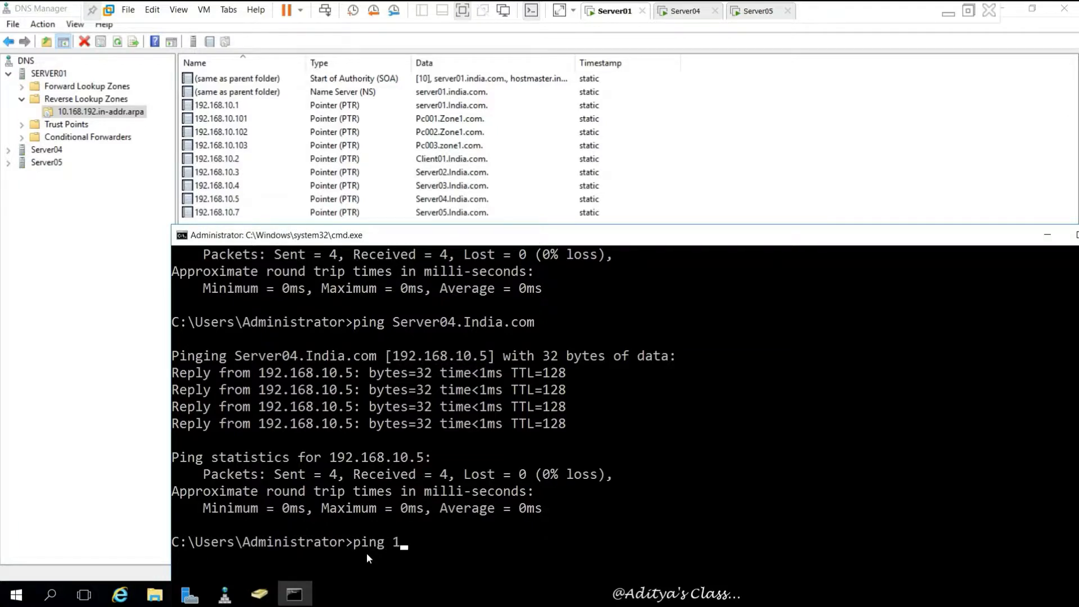
{"action": "type", "text": "92.168.10.5"}
{"action": "key", "text": "Return"}
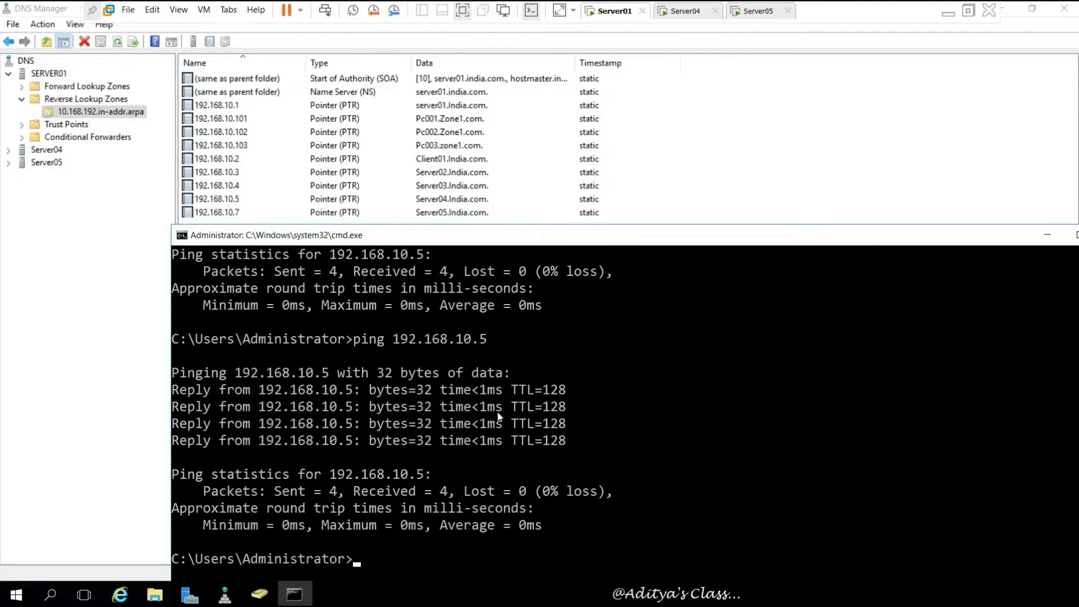
{"action": "scroll", "coordinate": [501, 413], "scroll_direction": "down", "scroll_amount": 2}
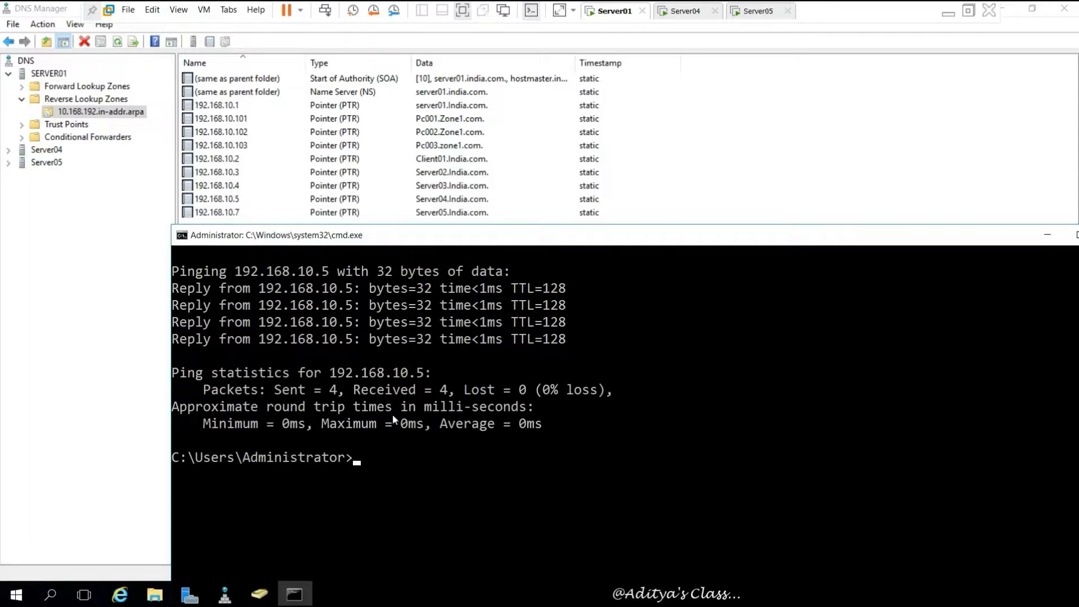
{"action": "scroll", "coordinate": [399, 421], "scroll_direction": "down", "scroll_amount": 3}
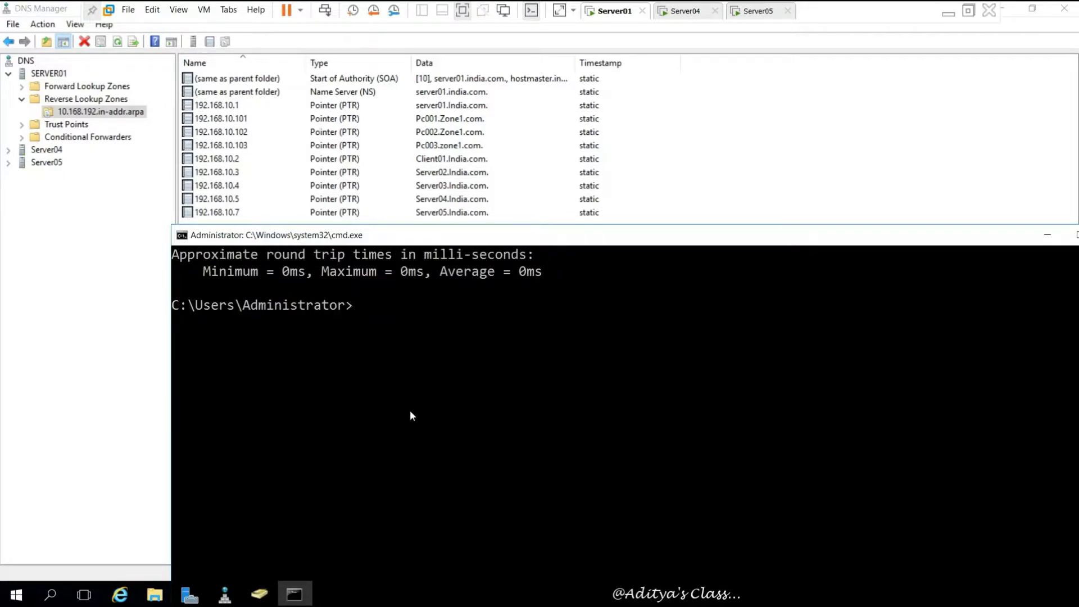
- Rerun the ping with -a so 192.168.10.5 resolves to Server04.India.com, and highlight that name
{"action": "key", "text": "Up"}
{"action": "key", "text": "Left"}
{"action": "key", "text": "Left"}
{"action": "key", "text": "Left"}
{"action": "key", "text": "Left"}
{"action": "key", "text": "Left"}
{"action": "key", "text": "Left"}
{"action": "key", "text": "Left"}
{"action": "key", "text": "Left"}
{"action": "key", "text": "Left"}
{"action": "key", "text": "Left"}
{"action": "key", "text": "Left"}
{"action": "key", "text": "Left"}
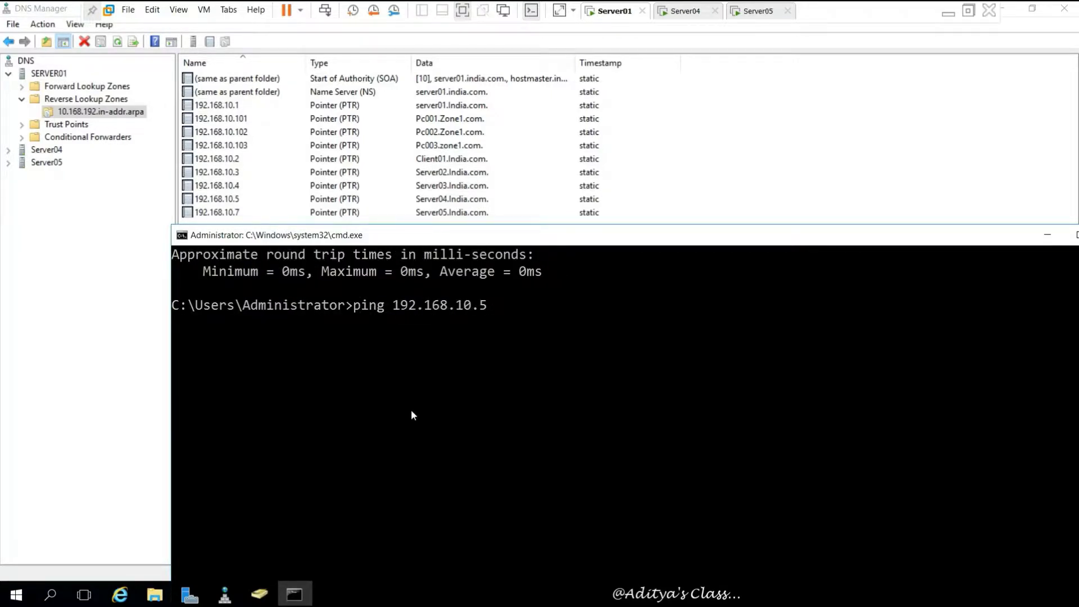
{"action": "type", "text": "-a"}
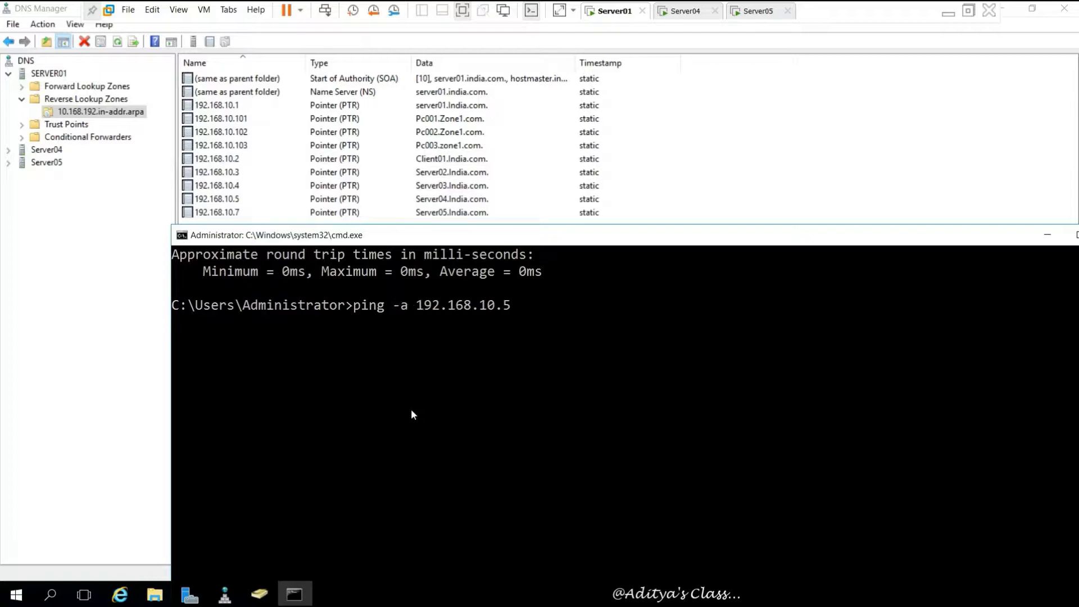
{"action": "key", "text": "Return"}
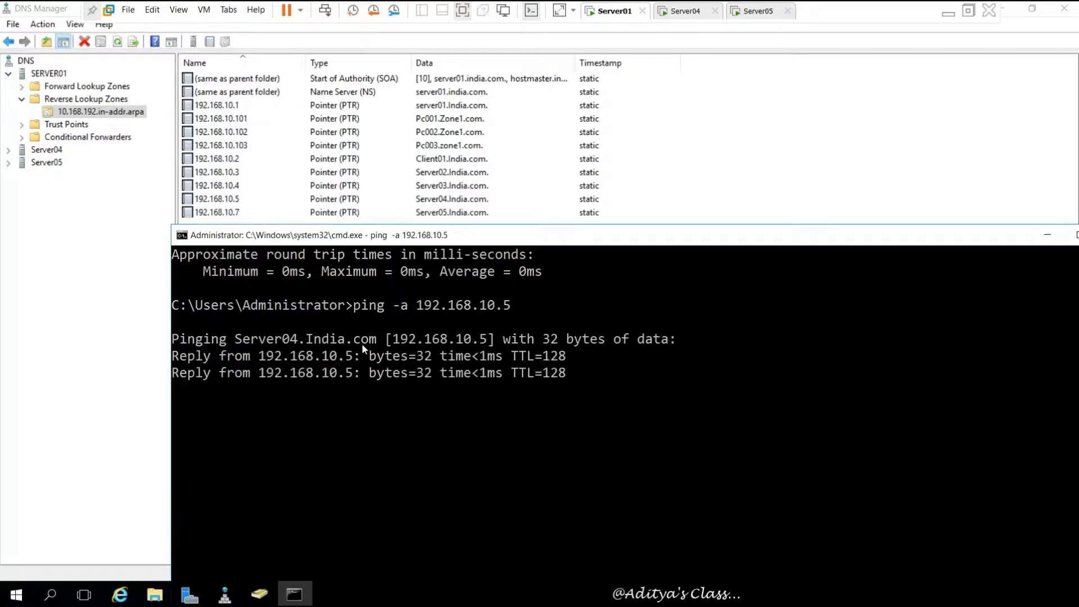
{"action": "left_click_drag", "start_coordinate": [238, 340], "coordinate": [415, 305]}
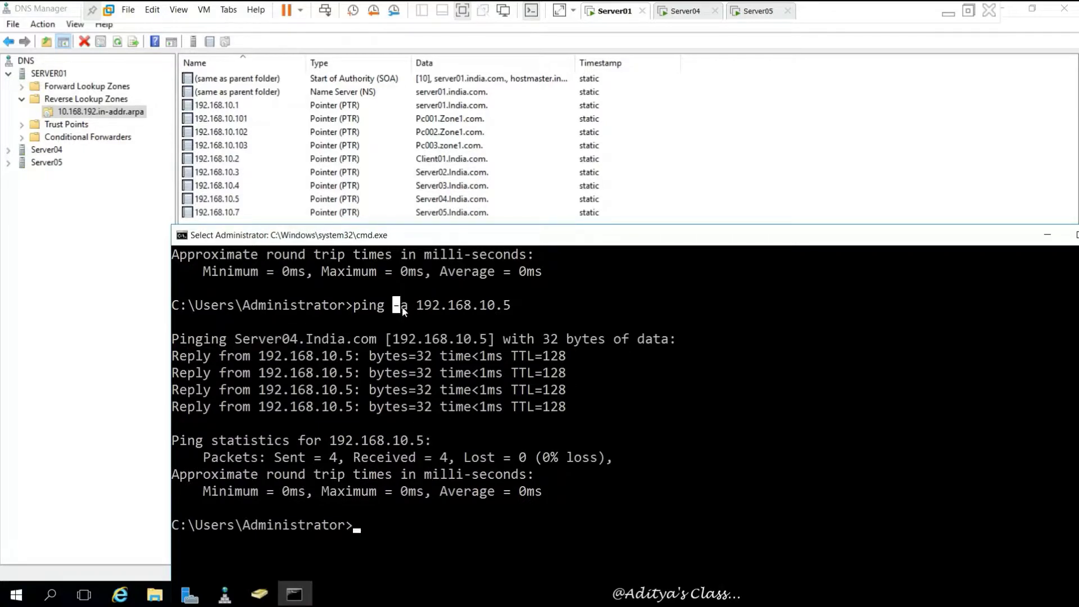
{"action": "left_click", "coordinate": [379, 529]}
{"action": "scroll", "coordinate": [425, 506], "scroll_direction": "down", "scroll_amount": 4}
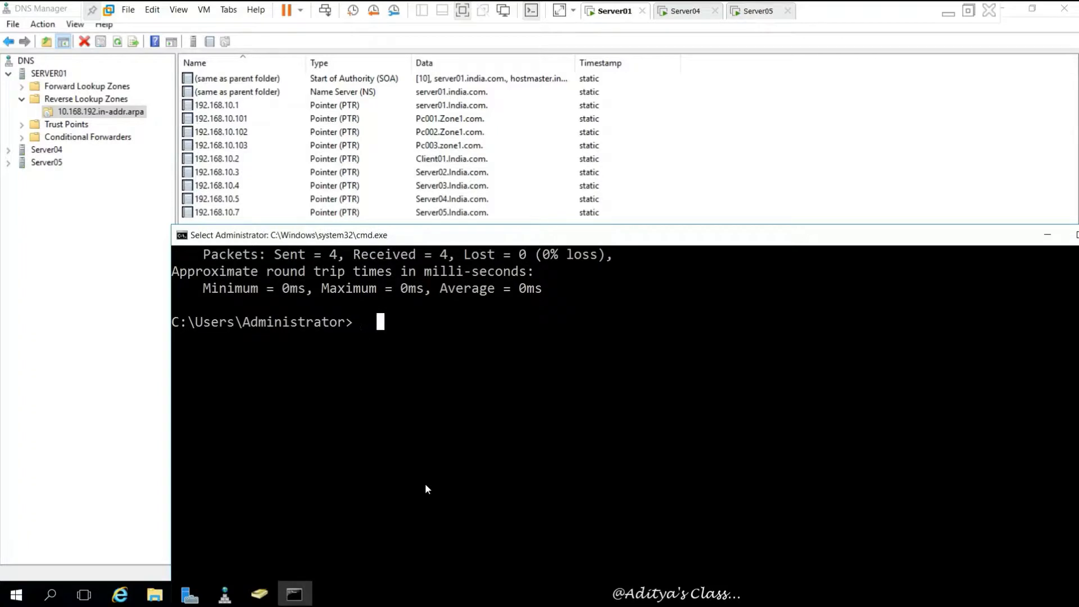
- Run nslookup 192.168.10.5 and highlight the 127.0.0.1 server and the Server04 result
{"action": "type", "text": "nslookup"}
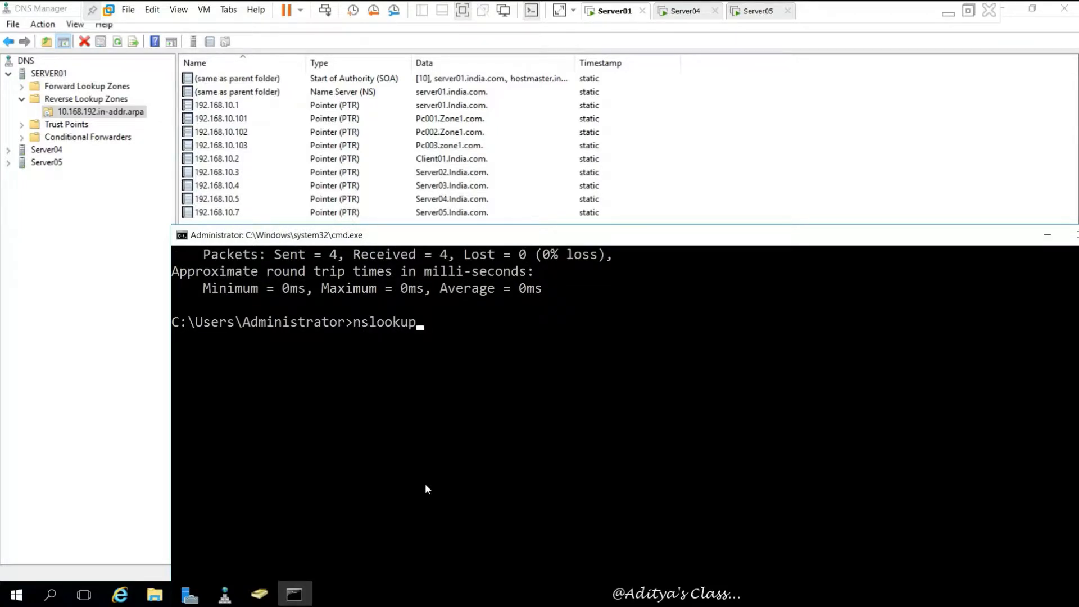
{"action": "type", "text": " 192.168.10.5"}
{"action": "key", "text": "Return"}
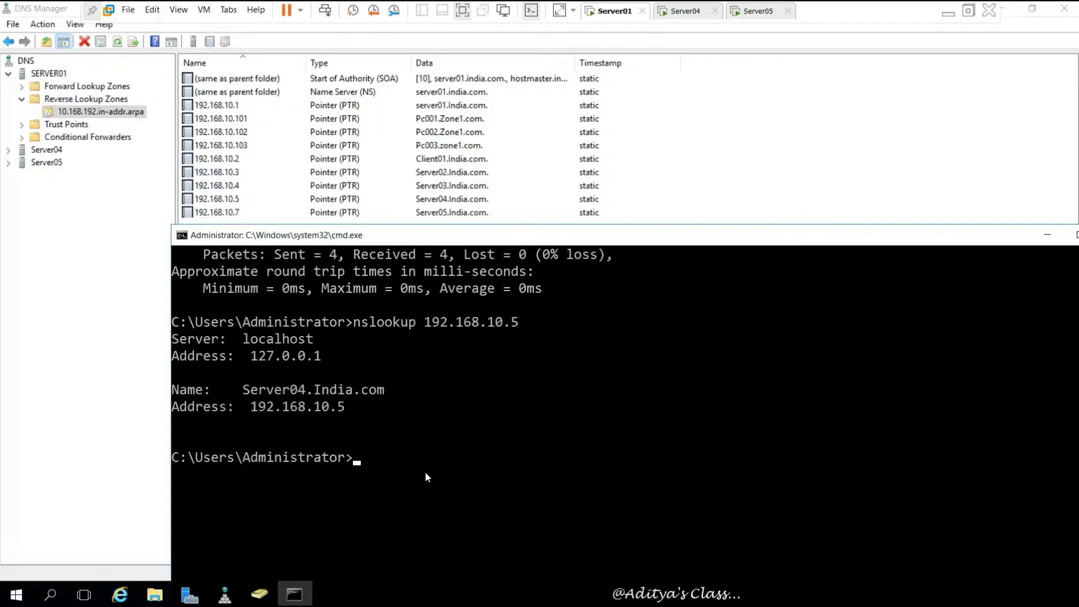
{"action": "left_click_drag", "start_coordinate": [243, 339], "coordinate": [313, 341]}
{"action": "left_click_drag", "start_coordinate": [251, 355], "coordinate": [324, 360]}
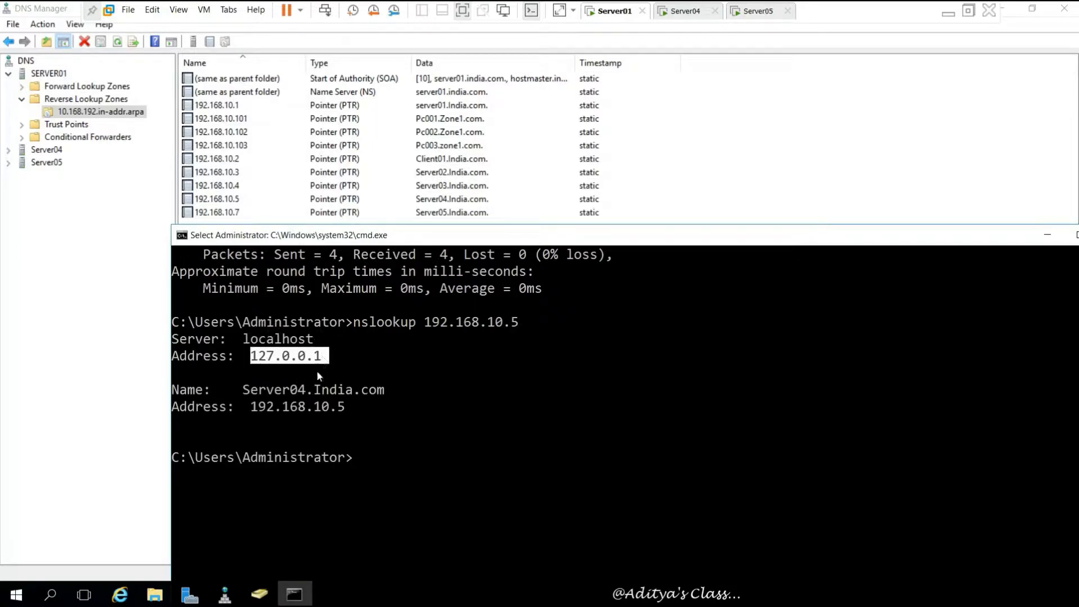
{"action": "left_click_drag", "start_coordinate": [243, 389], "coordinate": [310, 392]}
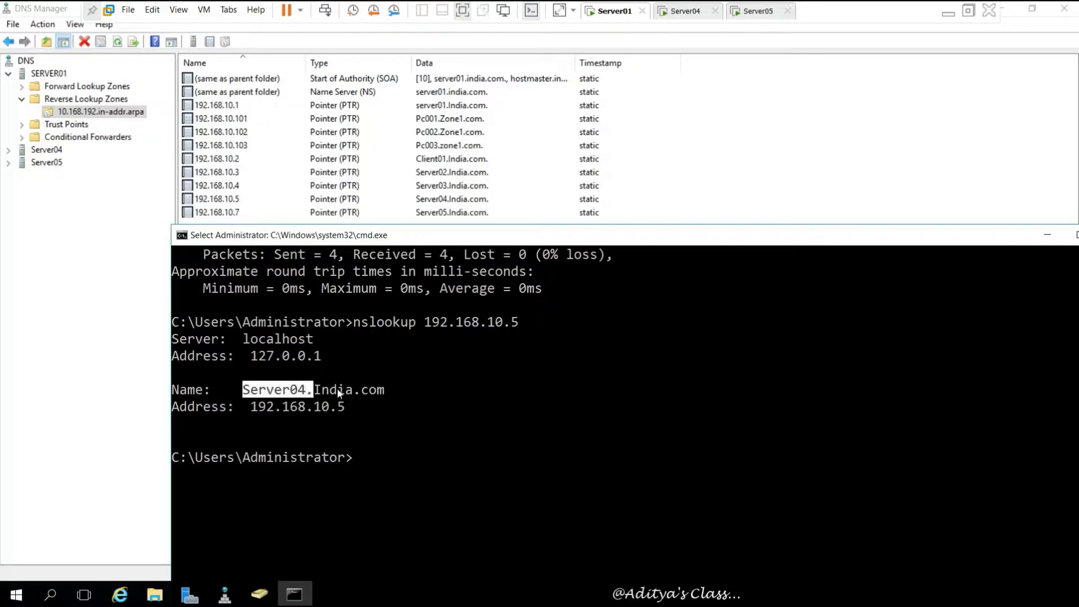
- Look up Server5 with nslookup, which is not found
{"action": "key", "text": "Escape"}
{"action": "key", "text": "Up"}
{"action": "key", "text": "BackSpace"}
{"action": "key", "text": "BackSpace"}
{"action": "key", "text": "BackSpace"}
{"action": "key", "text": "BackSpace"}
{"action": "key", "text": "BackSpace"}
{"action": "key", "text": "BackSpace"}
{"action": "key", "text": "BackSpace"}
{"action": "key", "text": "BackSpace"}
{"action": "key", "text": "BackSpace"}
{"action": "key", "text": "BackSpace"}
{"action": "key", "text": "BackSpace"}
{"action": "key", "text": "BackSpace"}
{"action": "key", "text": "BackSpace"}
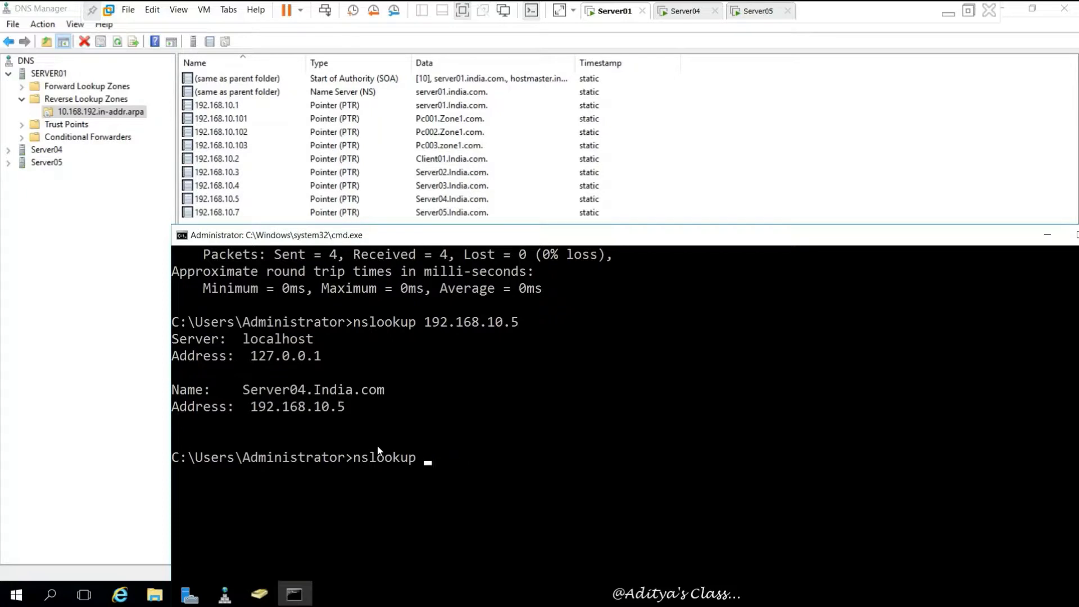
{"action": "type", "text": "Server5"}
{"action": "key", "text": "Return"}
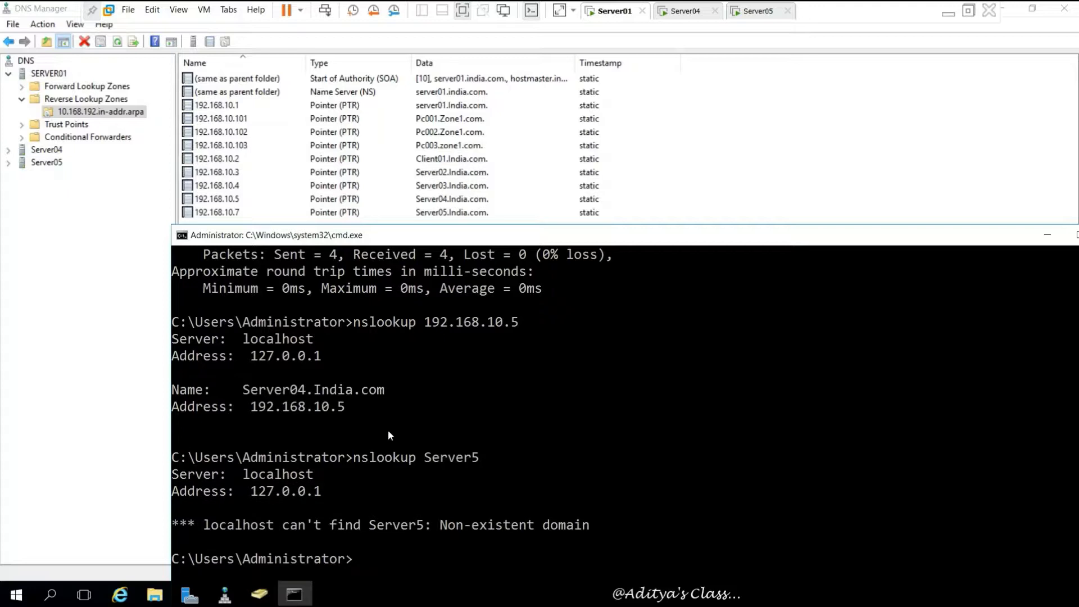
{"action": "scroll", "coordinate": [389, 428], "scroll_direction": "down", "scroll_amount": 2}
- Correct the lookup to Server05 and highlight Server05.India.com at 192.168.10.7
{"action": "key", "text": "Up"}
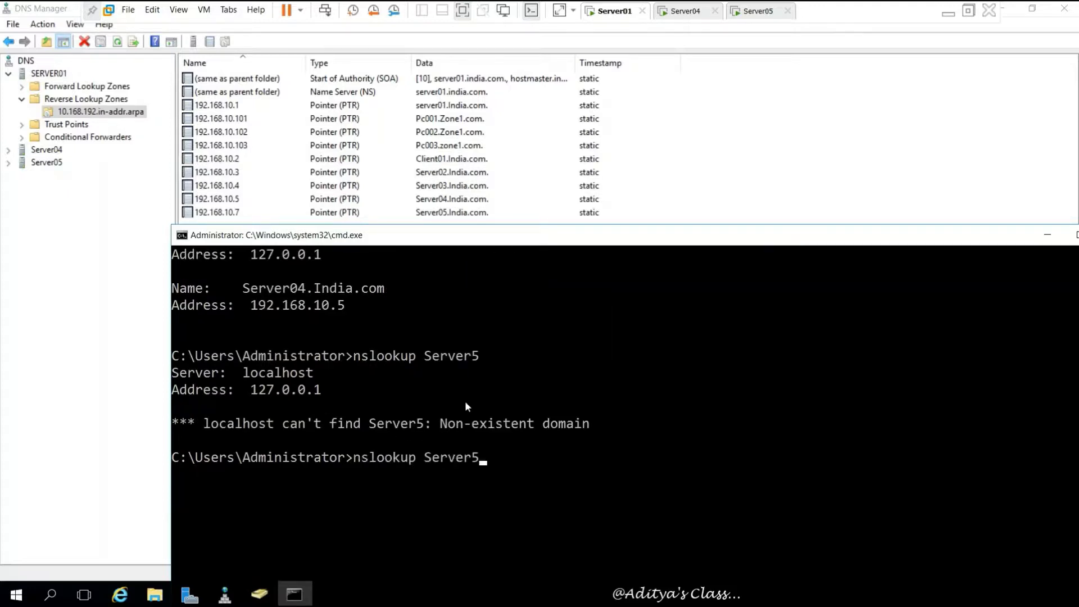
{"action": "key", "text": "Left"}
{"action": "type", "text": "0"}
{"action": "key", "text": "Return"}
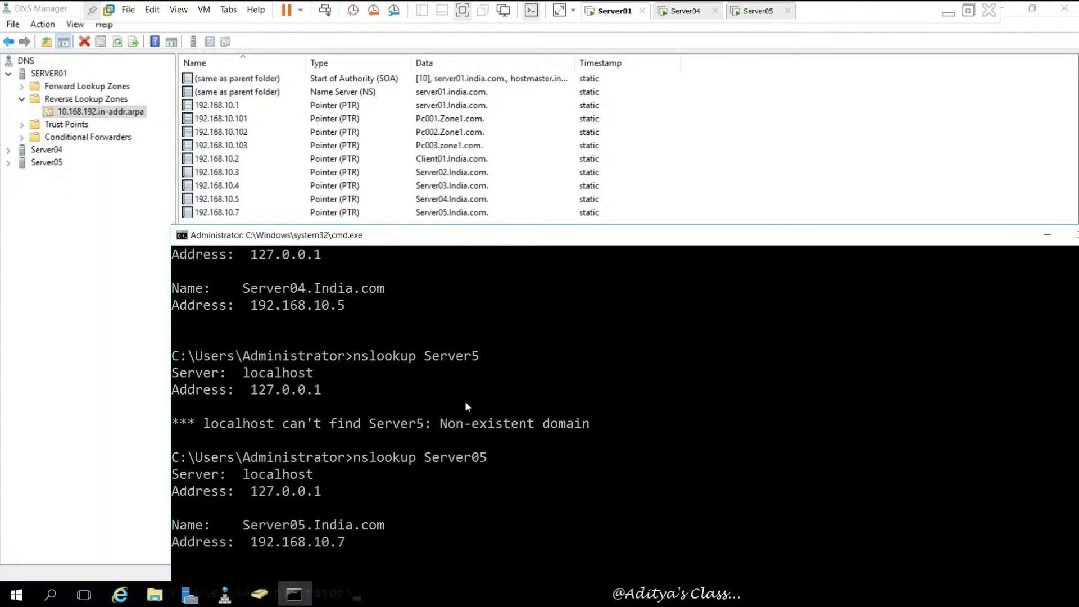
{"action": "scroll", "coordinate": [438, 419], "scroll_direction": "down", "scroll_amount": 3}
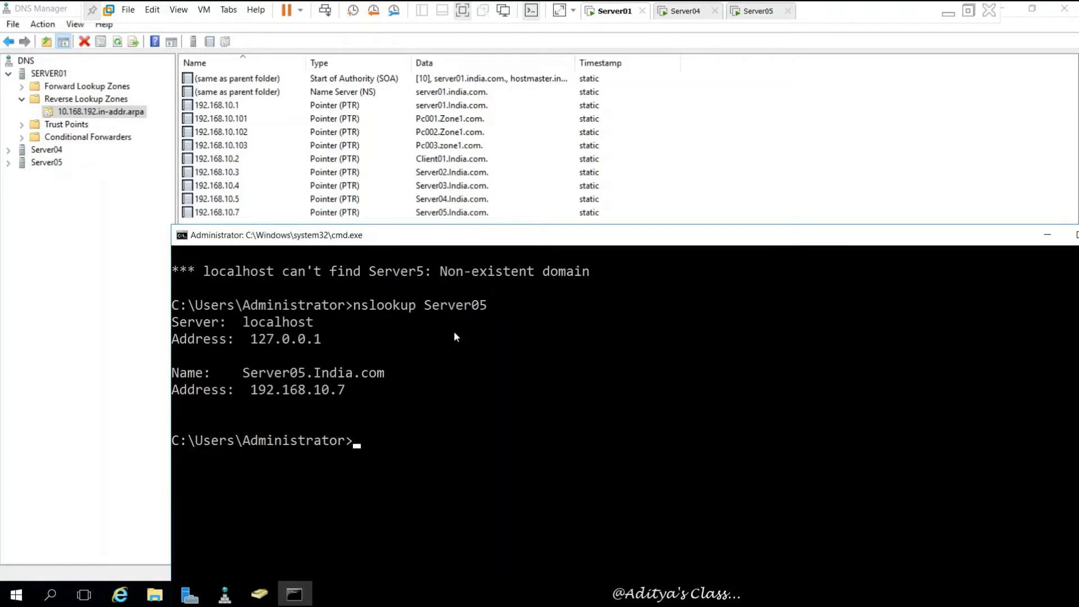
{"action": "left_click_drag", "start_coordinate": [244, 372], "coordinate": [392, 373]}
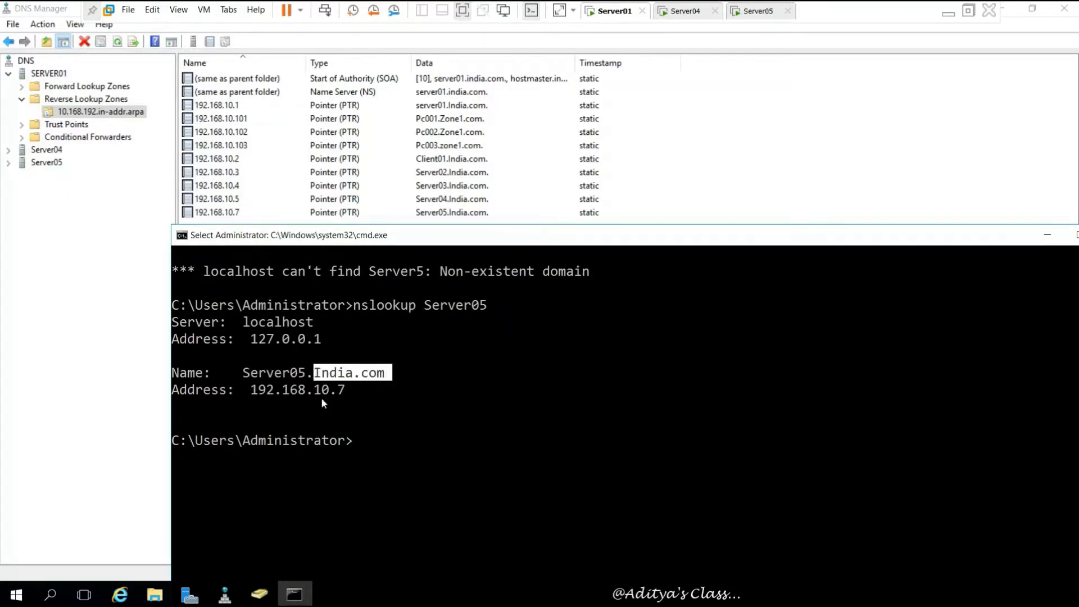
{"action": "left_click_drag", "start_coordinate": [251, 392], "coordinate": [346, 389]}
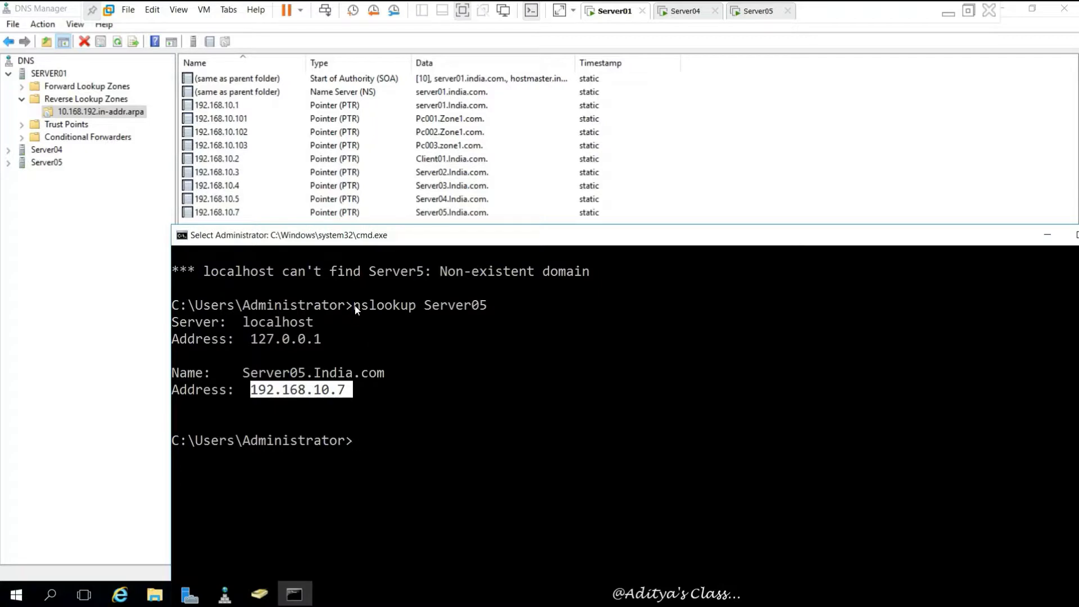
{"action": "left_click_drag", "start_coordinate": [353, 305], "coordinate": [416, 304]}
{"action": "left_click", "coordinate": [370, 454]}
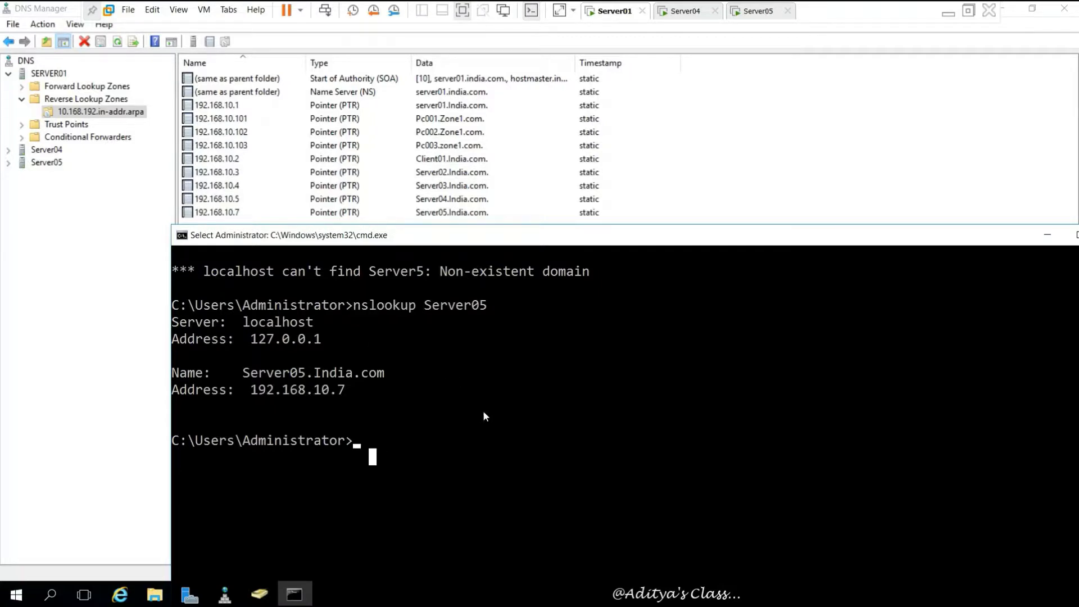
- Show the ipconfig /? help and highlight the /flushdns, /registerdns and /displaydns options
{"action": "type", "text": "i"}
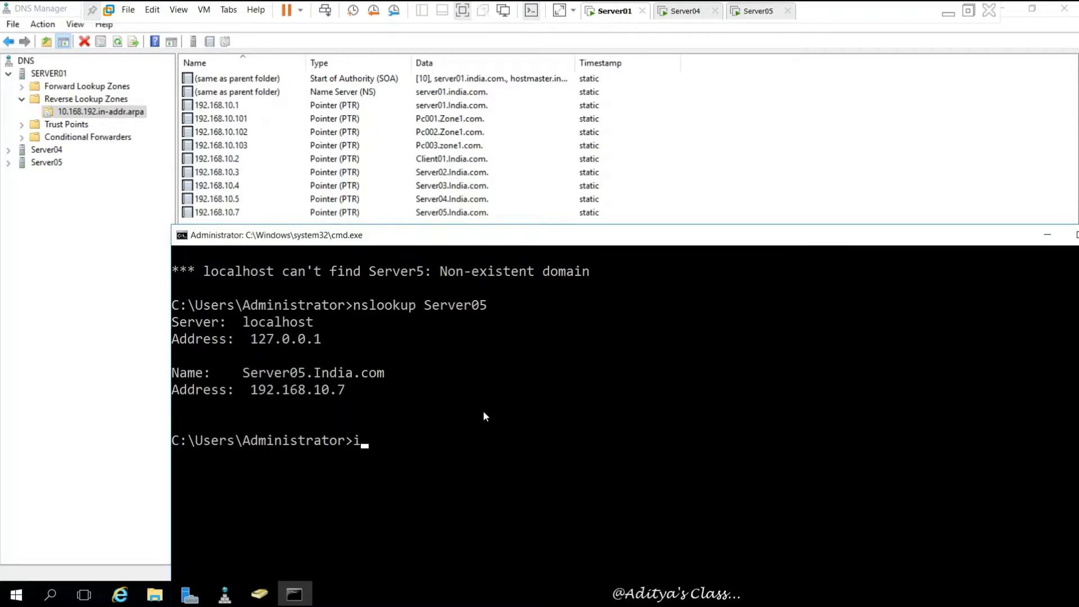
{"action": "type", "text": "pconfig /?"}
{"action": "key", "text": "Return"}
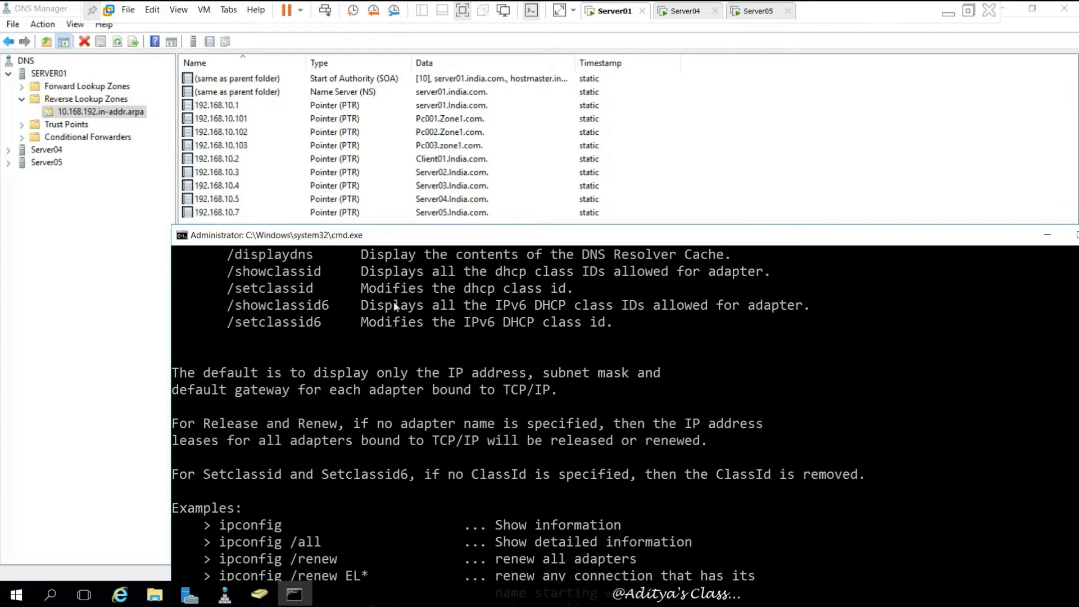
{"action": "scroll", "coordinate": [378, 342], "scroll_direction": "up", "scroll_amount": 1}
{"action": "scroll", "coordinate": [379, 341], "scroll_direction": "up", "scroll_amount": 2}
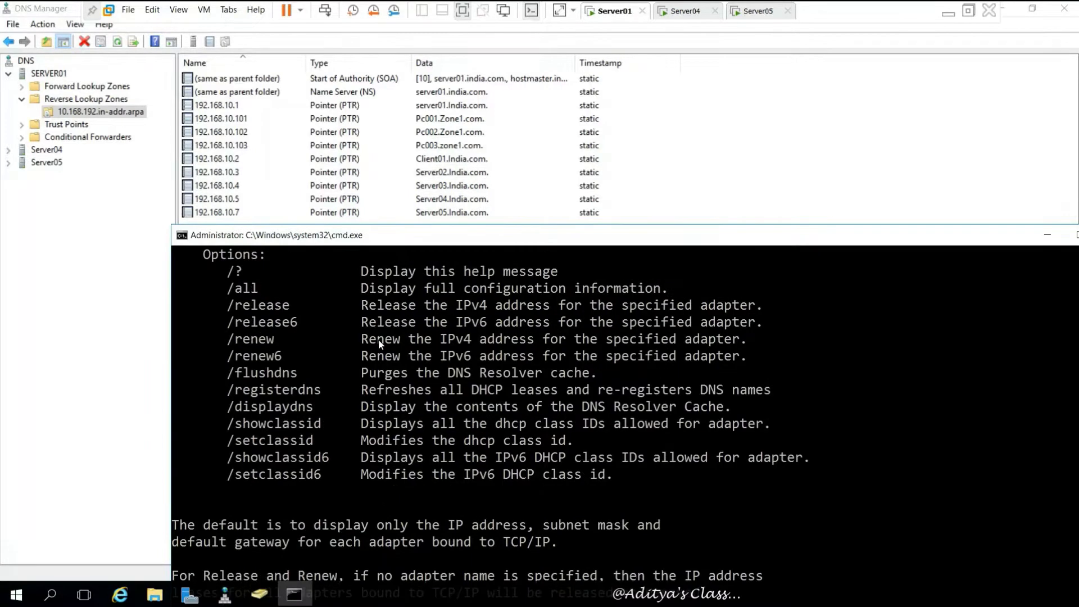
{"action": "left_click_drag", "start_coordinate": [236, 371], "coordinate": [306, 380]}
{"action": "left_click_drag", "start_coordinate": [236, 390], "coordinate": [320, 393]}
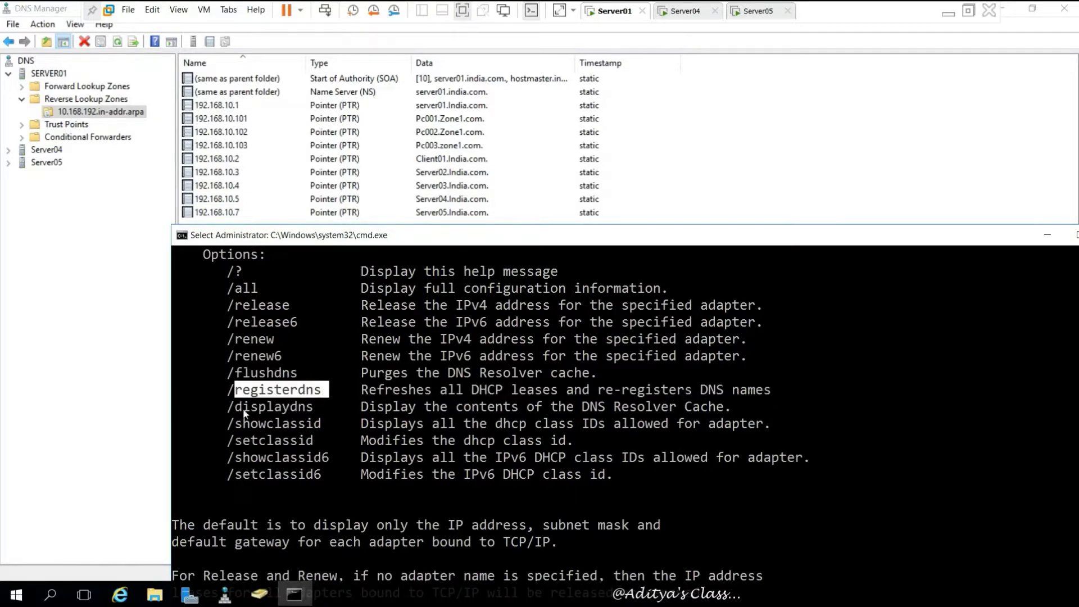
{"action": "left_click_drag", "start_coordinate": [236, 408], "coordinate": [316, 412]}
- Mark the flushdns-to-displaydns descriptions, scroll to the prompt, and move the window fully on screen
{"action": "scroll", "coordinate": [313, 456], "scroll_direction": "down", "scroll_amount": 7}
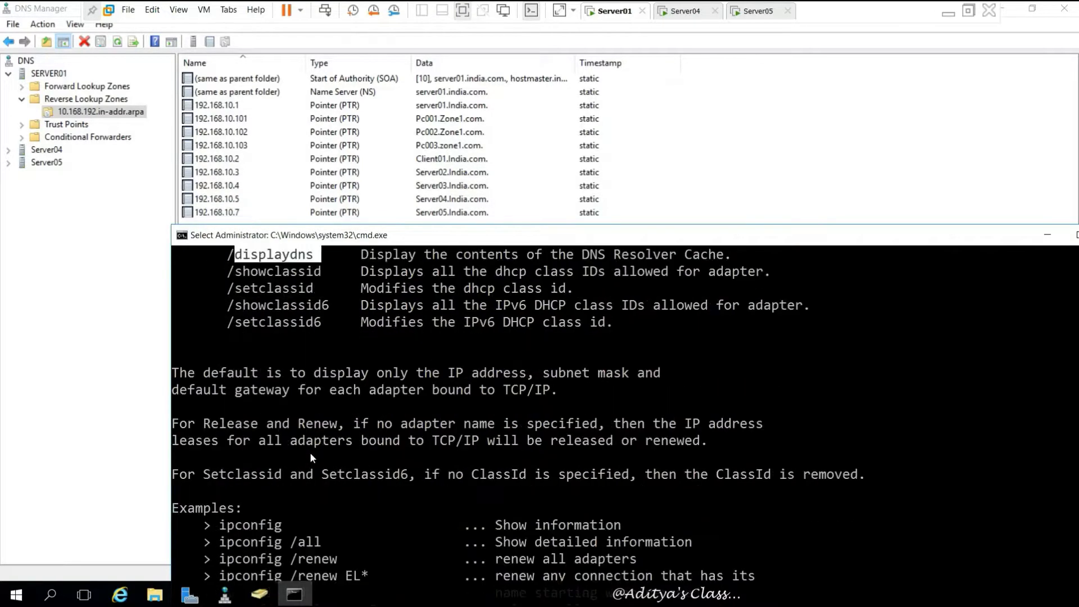
{"action": "scroll", "coordinate": [312, 457], "scroll_direction": "down", "scroll_amount": 1}
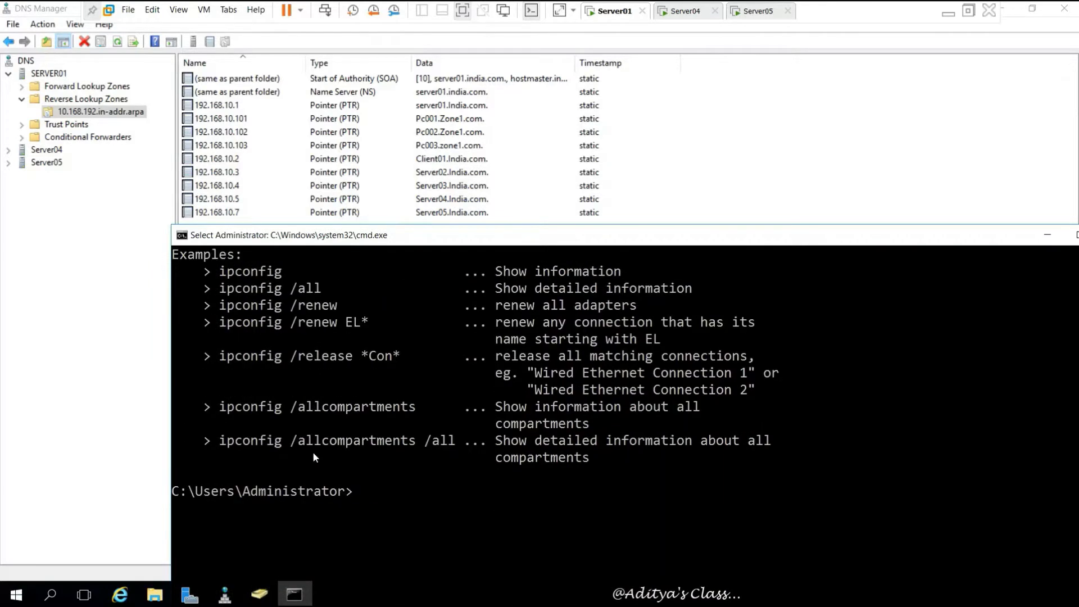
{"action": "scroll", "coordinate": [312, 451], "scroll_direction": "up", "scroll_amount": 7}
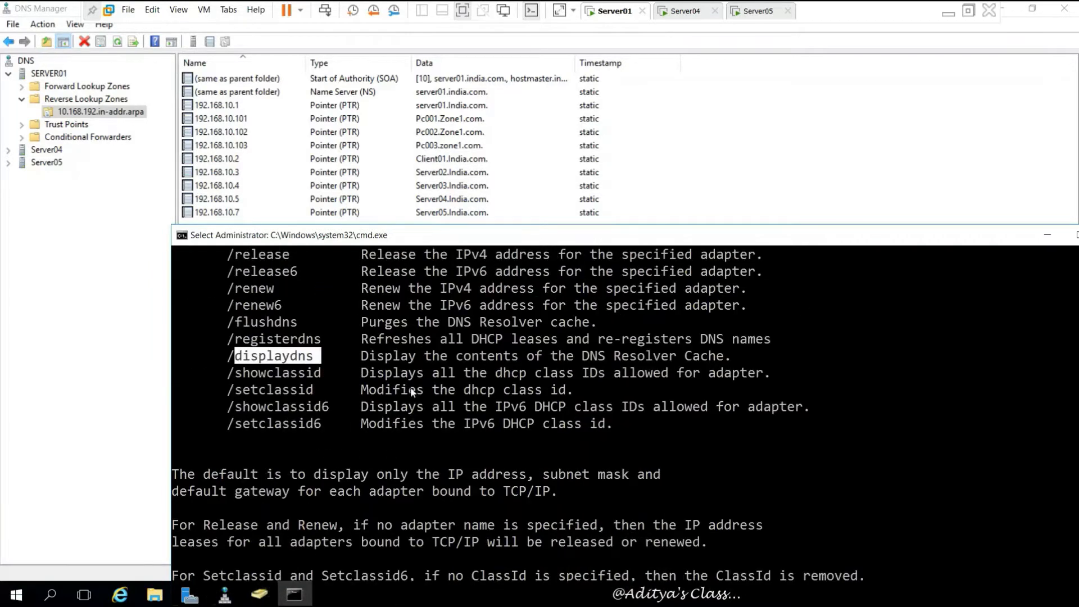
{"action": "left_click", "coordinate": [362, 324]}
{"action": "left_click_drag", "start_coordinate": [363, 326], "coordinate": [775, 359]}
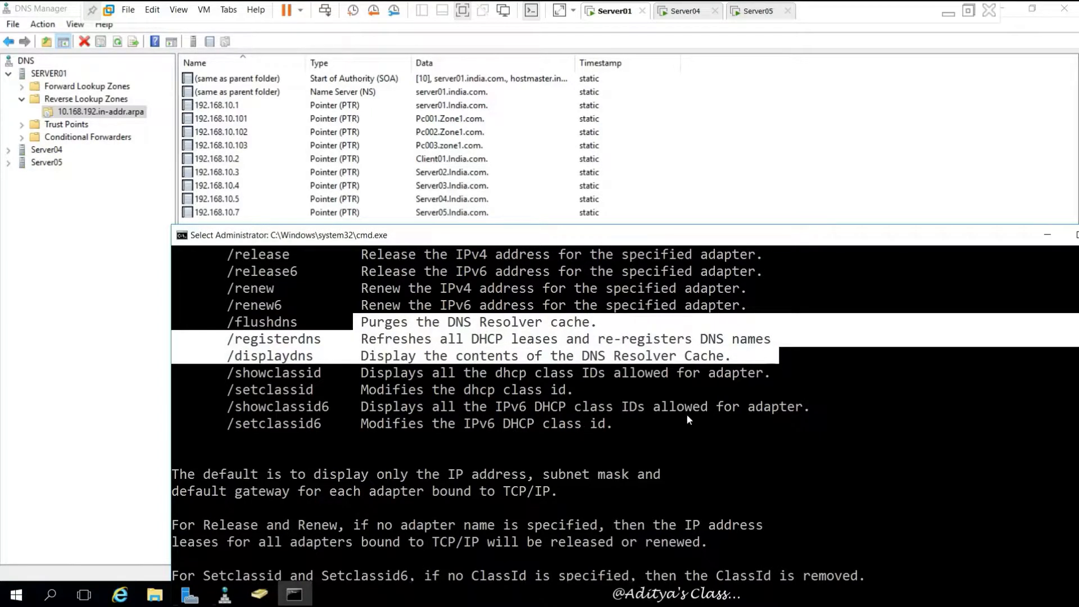
{"action": "left_click", "coordinate": [663, 421]}
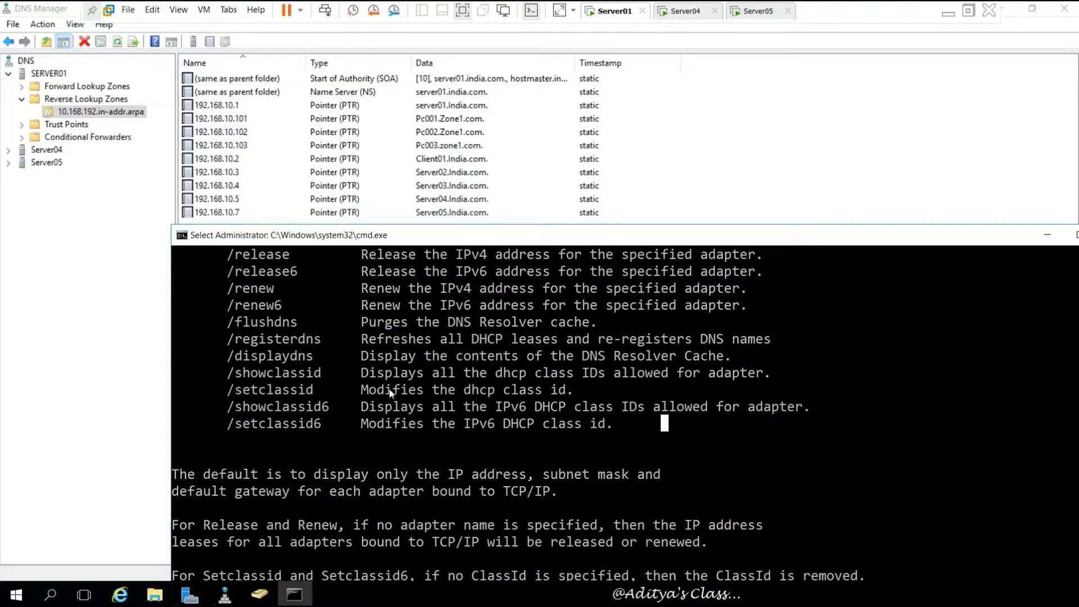
{"action": "scroll", "coordinate": [484, 458], "scroll_direction": "down", "scroll_amount": 3}
{"action": "scroll", "coordinate": [485, 457], "scroll_direction": "down", "scroll_amount": 5}
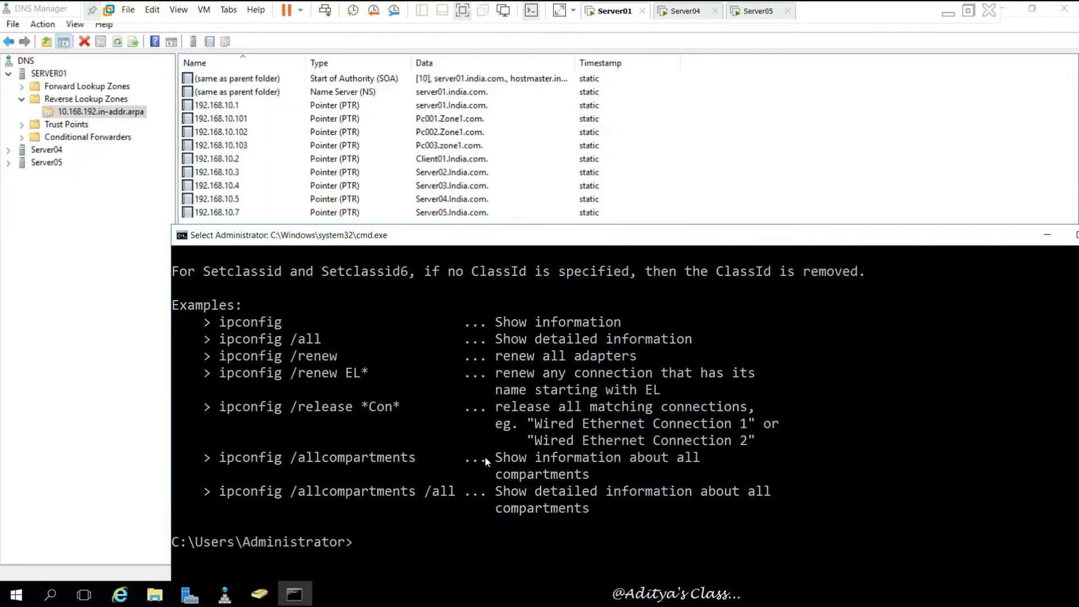
{"action": "left_click_drag", "start_coordinate": [975, 241], "coordinate": [895, 238]}
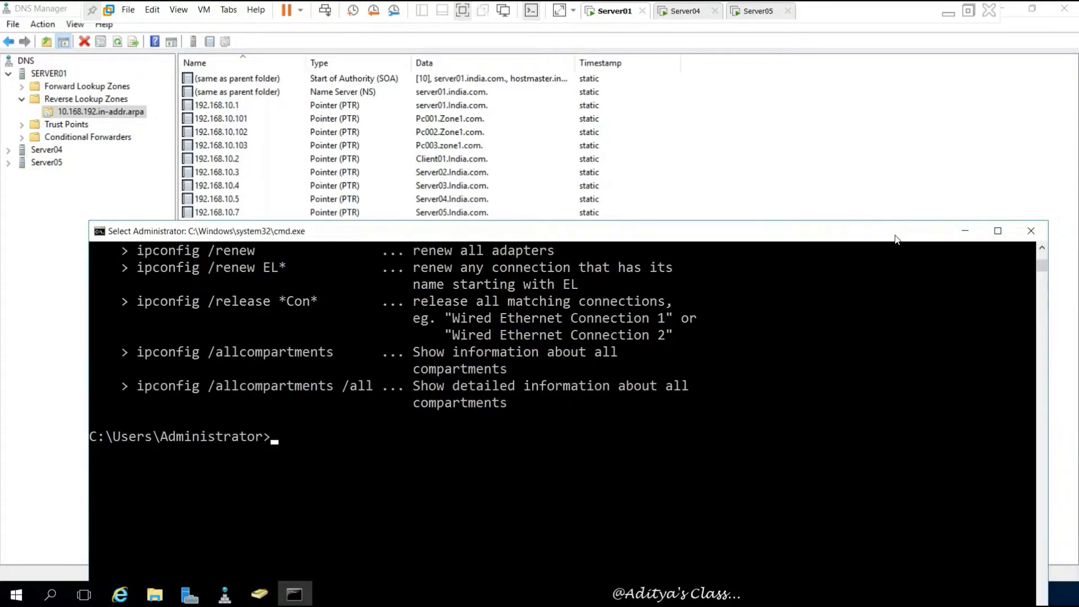
- Close the command prompt and sign in to the Server04 virtual machine with the administrator password
{"action": "left_click", "coordinate": [1032, 230]}
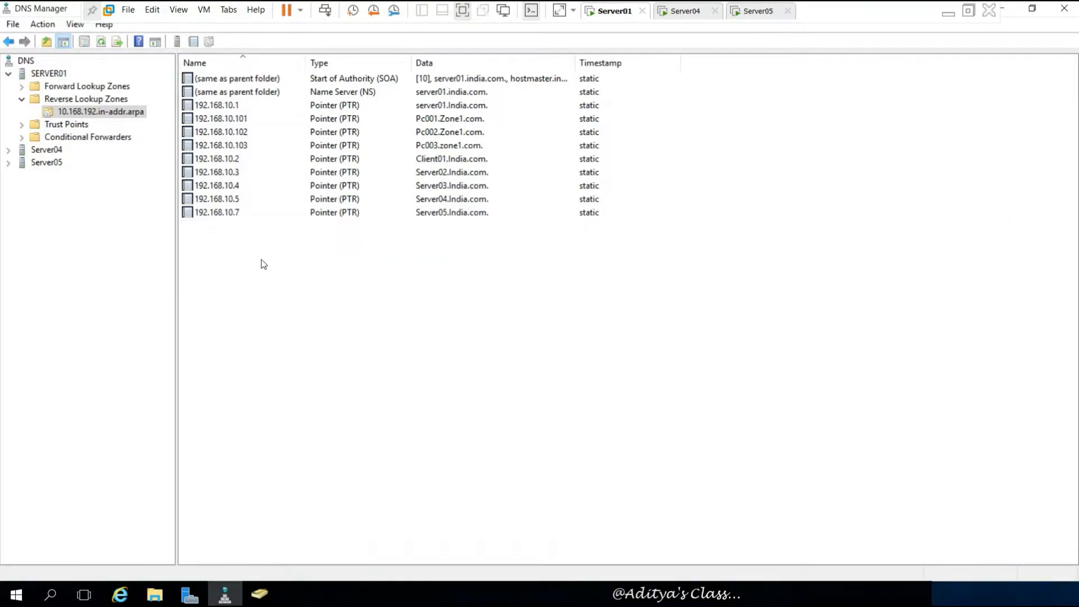
{"action": "left_click", "coordinate": [8, 74]}
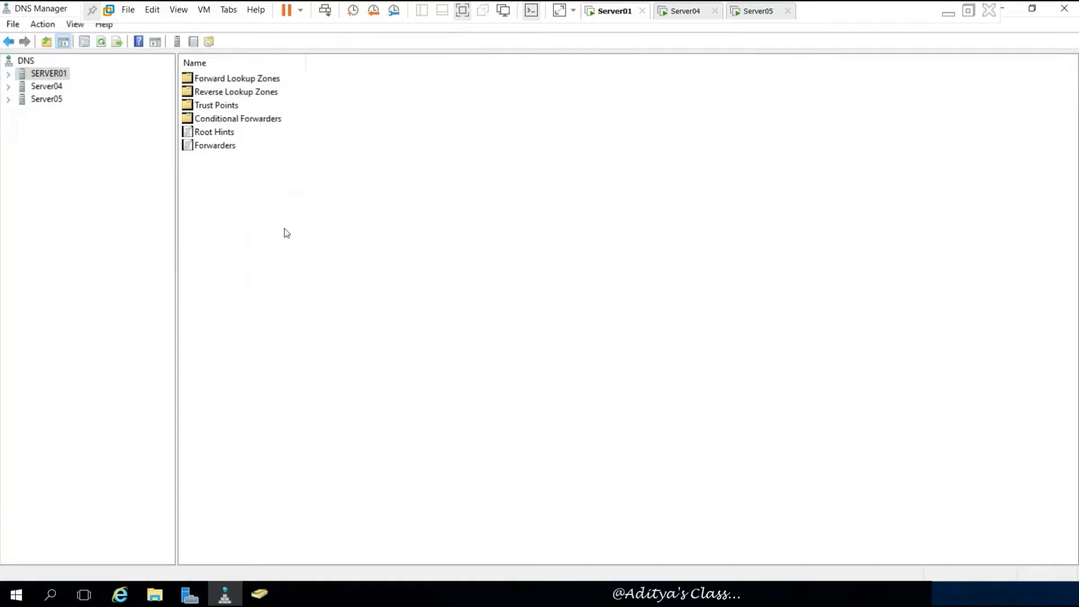
{"action": "left_click", "coordinate": [674, 17]}
{"action": "left_click", "coordinate": [753, 17]}
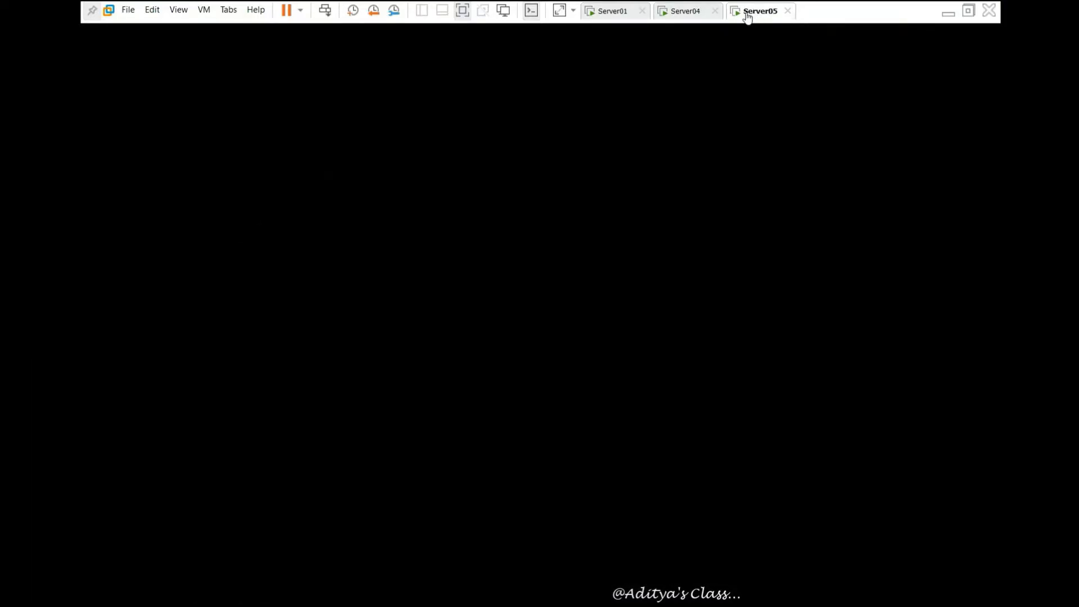
{"action": "left_click", "coordinate": [697, 17]}
{"action": "left_click", "coordinate": [324, 13]}
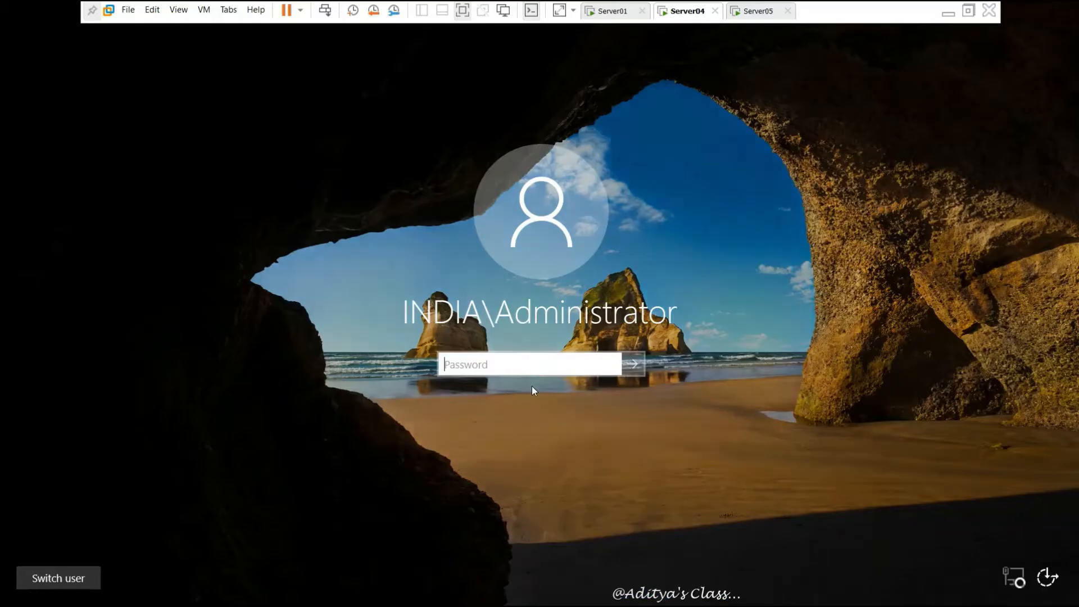
{"action": "type", "text": "Pa$$"}
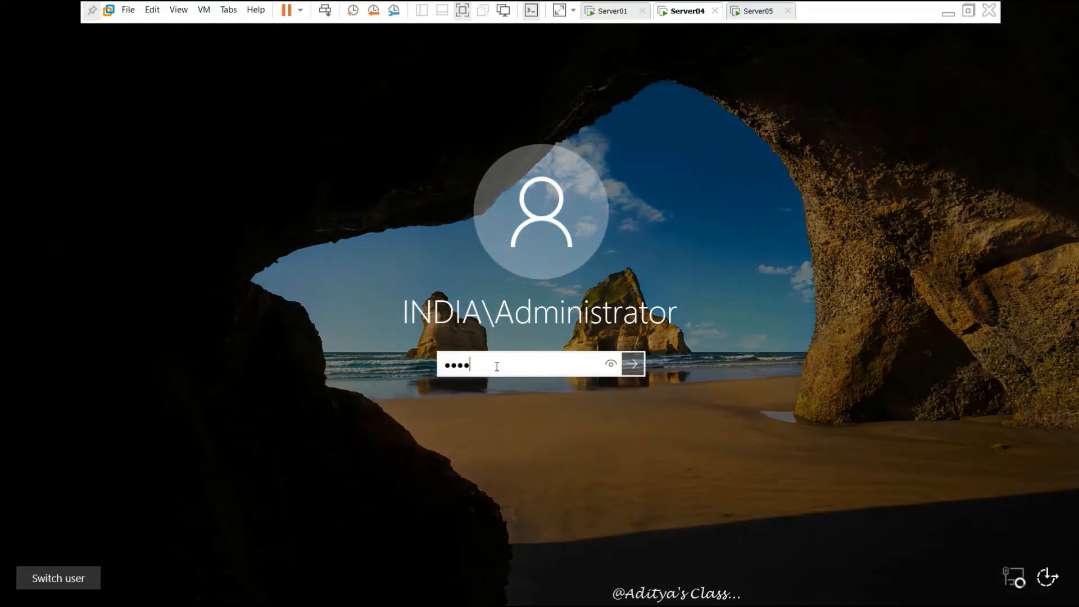
{"action": "key", "text": "BackSpace"}
{"action": "key", "text": "BackSpace"}
{"action": "key", "text": "BackSpace"}
{"action": "key", "text": "BackSpace"}
{"action": "type", "text": "Pa$$w0r"}
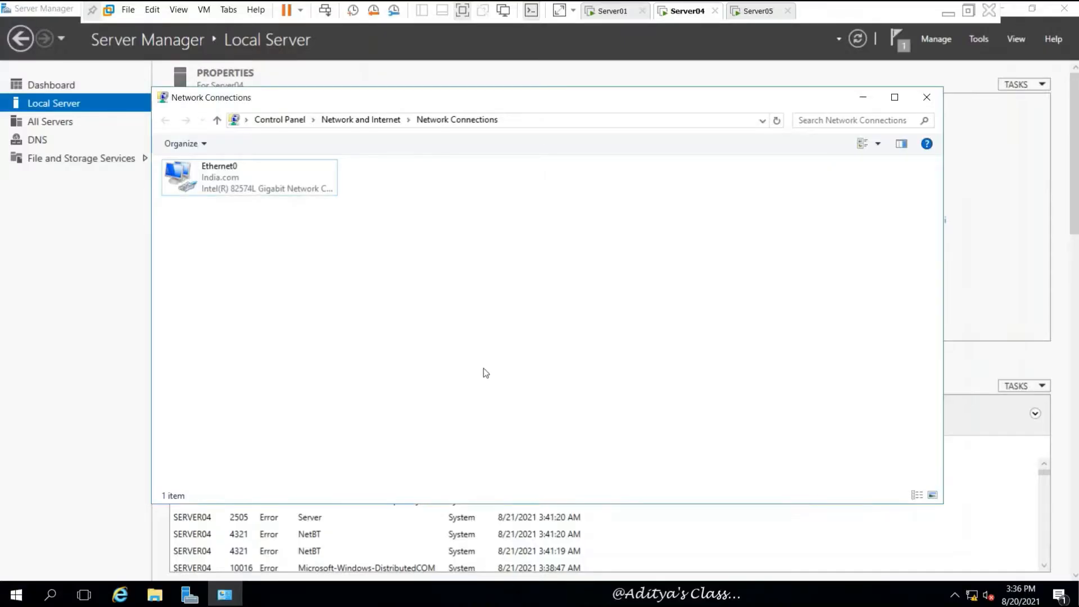
- Launch DNS Manager on Server04 from Tools, maximized, and expand SERVER04
{"action": "left_click", "coordinate": [926, 97]}
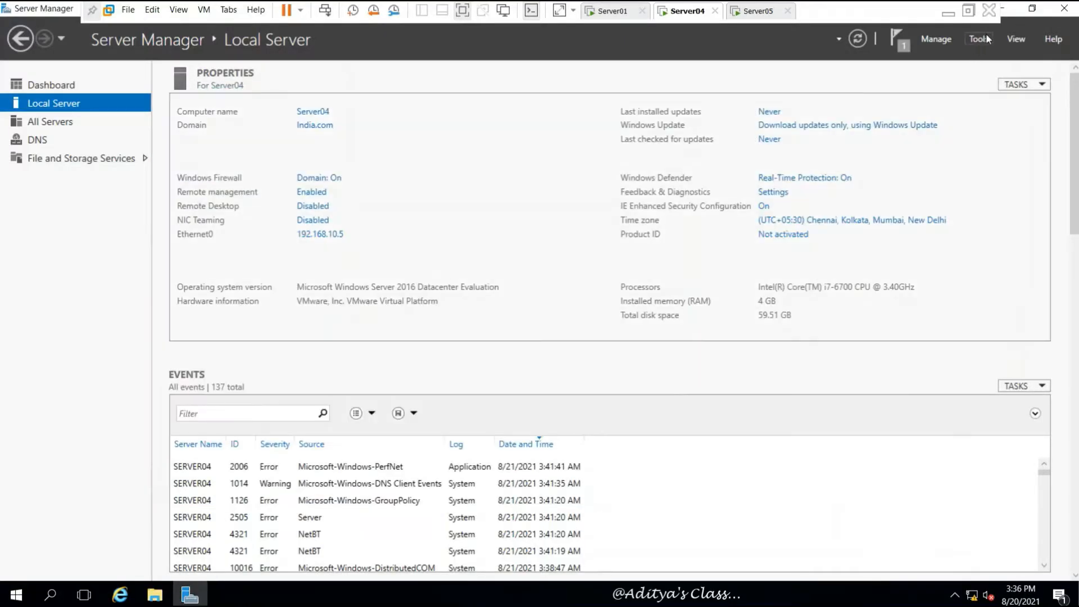
{"action": "left_click", "coordinate": [986, 36]}
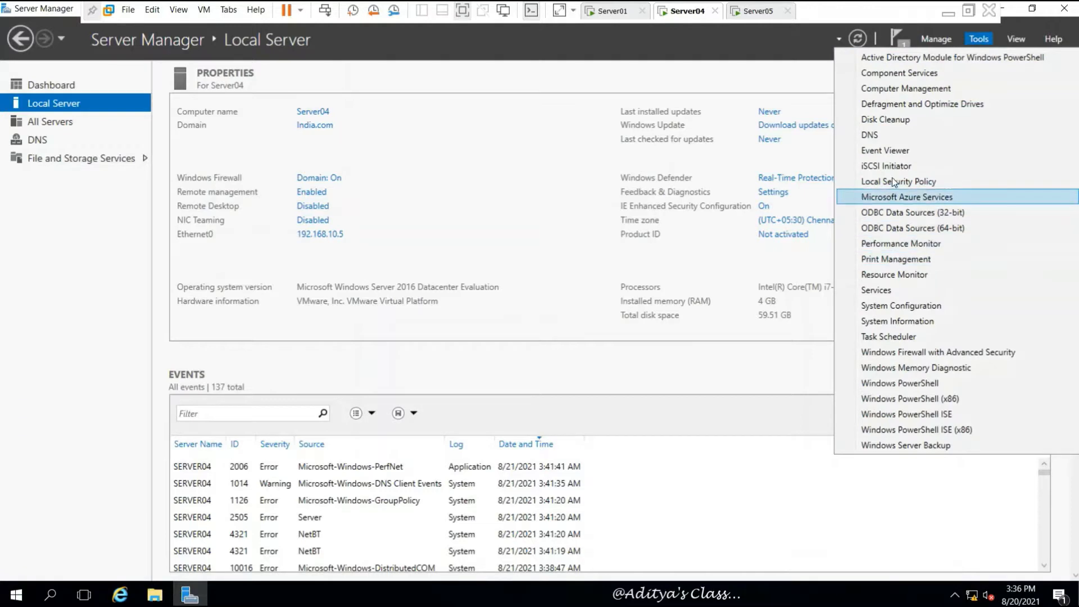
{"action": "left_click", "coordinate": [894, 136]}
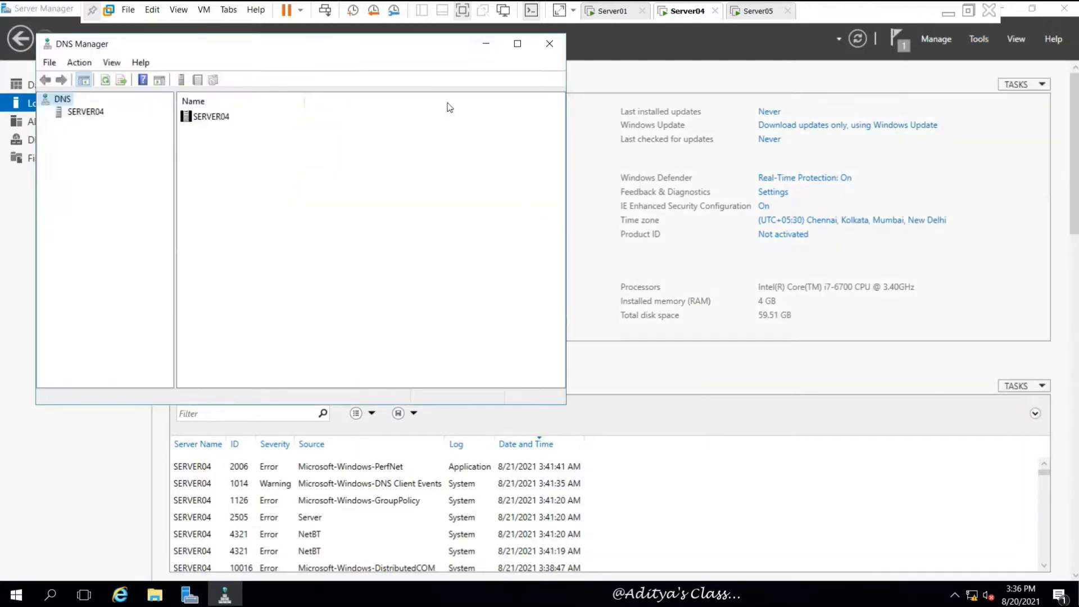
{"action": "left_click", "coordinate": [517, 43]}
{"action": "left_click", "coordinate": [49, 75]}
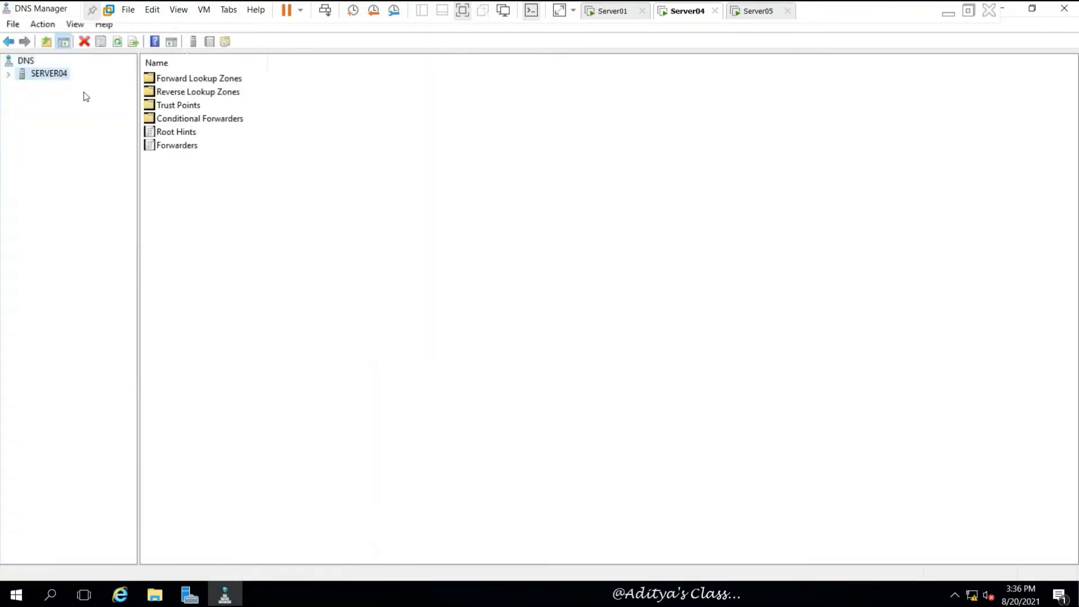
{"action": "left_click", "coordinate": [8, 73]}
- View the Zone1.com and 10.168.192.in-addr.arpa secondary zones, then return to Server01
{"action": "left_click", "coordinate": [21, 86]}
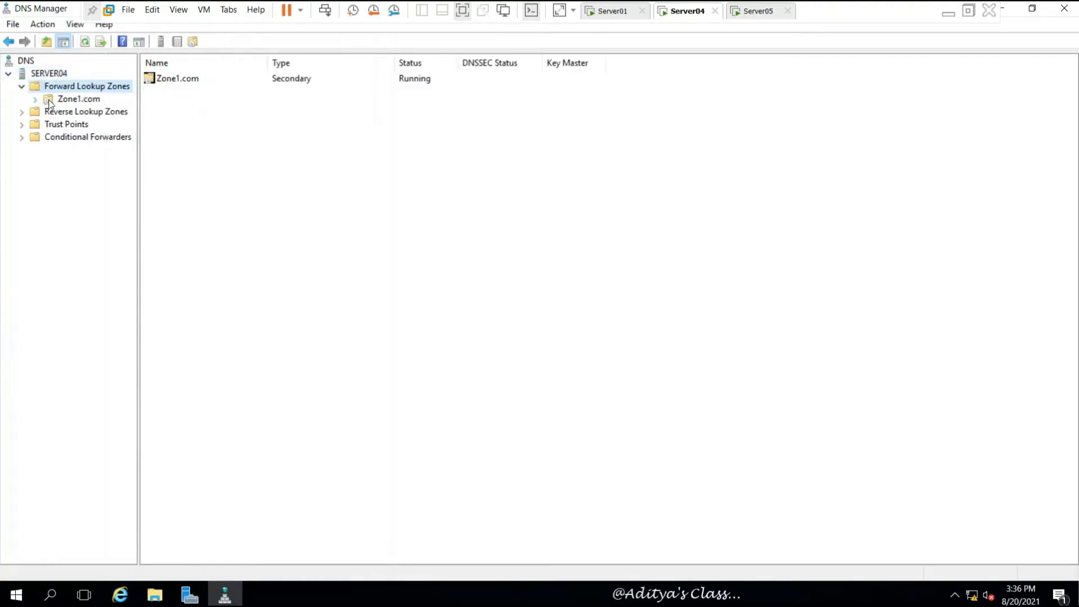
{"action": "left_click", "coordinate": [52, 101]}
{"action": "left_click", "coordinate": [22, 112]}
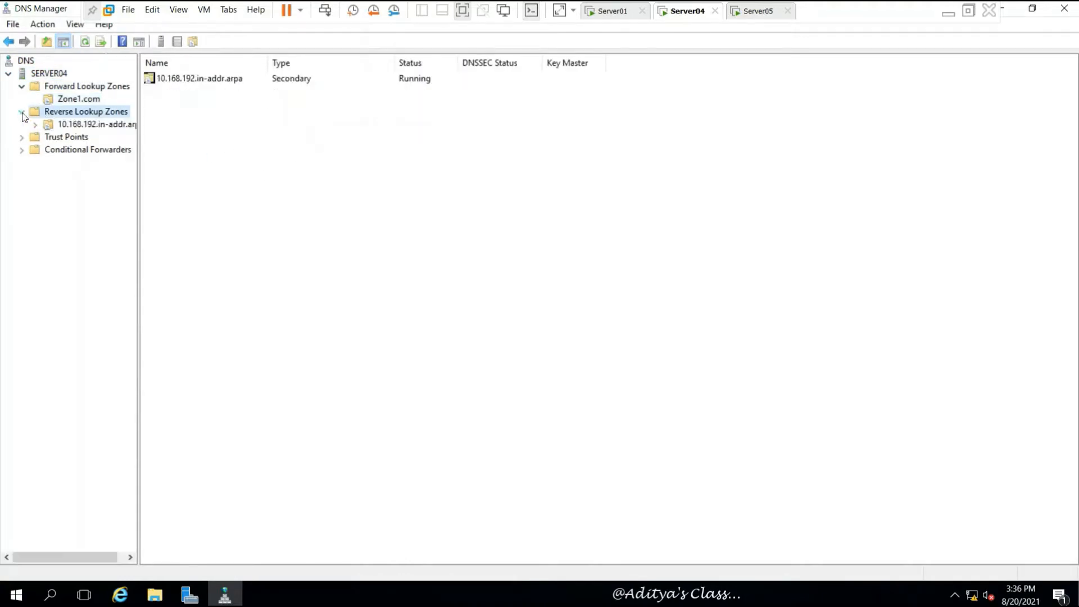
{"action": "left_click", "coordinate": [74, 124]}
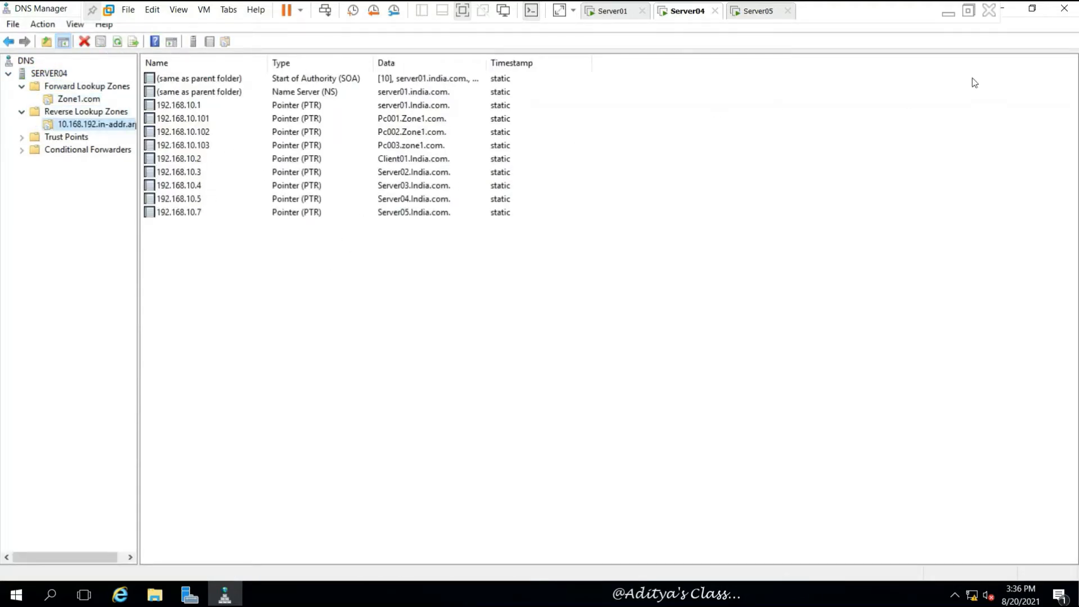
{"action": "left_click", "coordinate": [1064, 8]}
{"action": "left_click", "coordinate": [600, 12]}
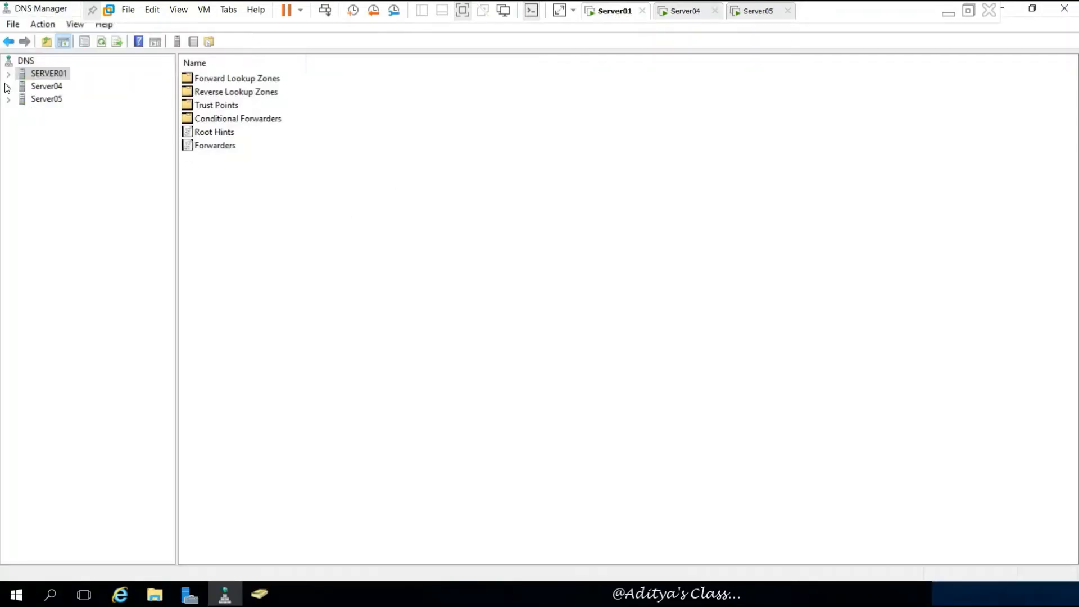
- Bring up the action menus for Server04 and the DNS root in the server tree
{"action": "left_click", "coordinate": [49, 87]}
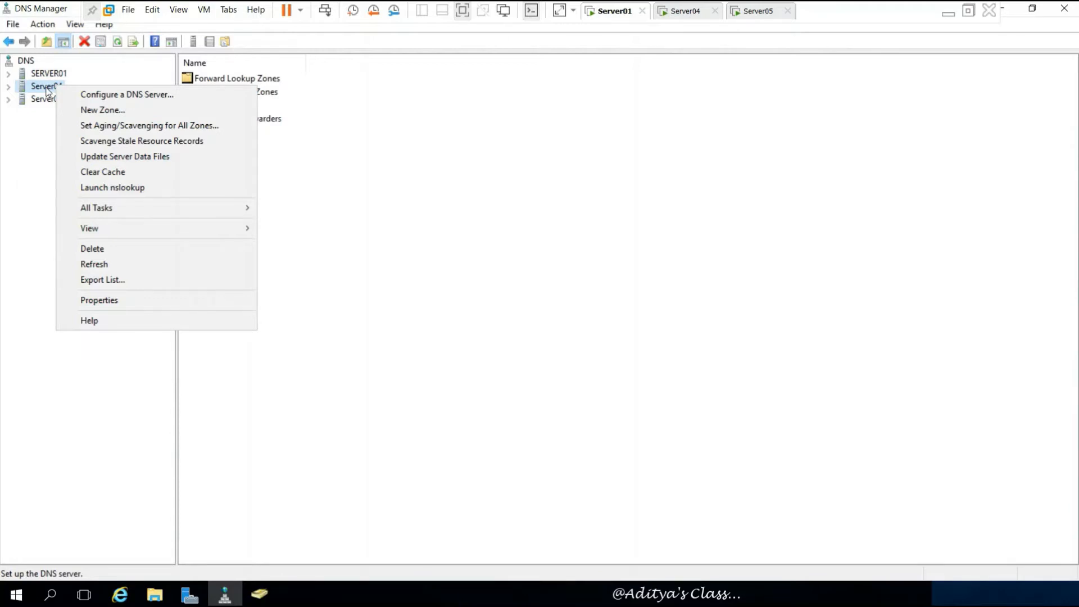
{"action": "mouse_move", "coordinate": [191, 209]}
{"action": "left_click", "coordinate": [368, 241]}
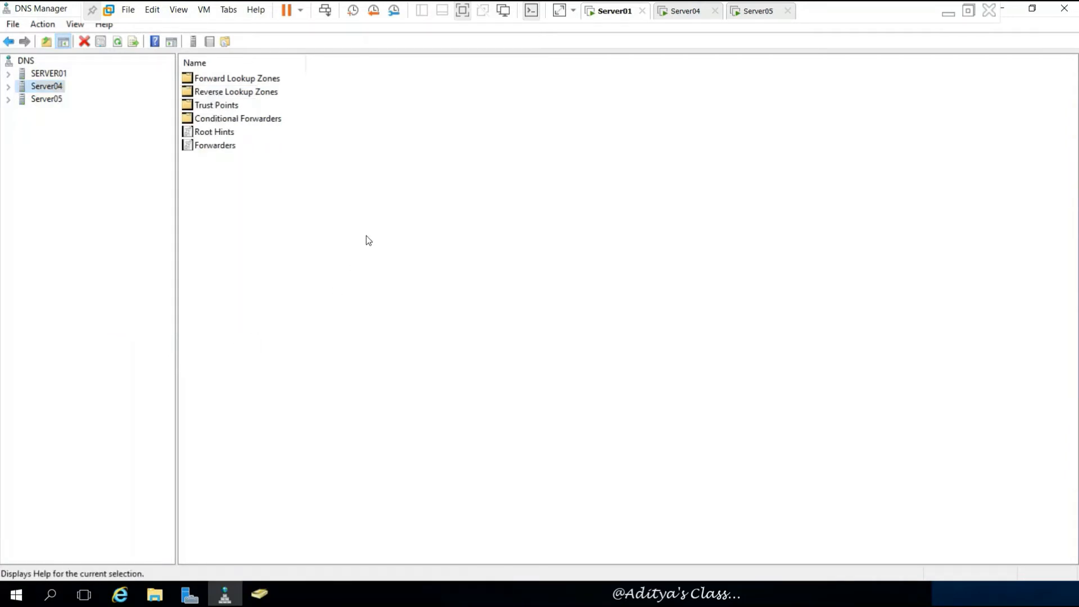
{"action": "left_click", "coordinate": [25, 61]}
{"action": "right_click", "coordinate": [27, 62]}
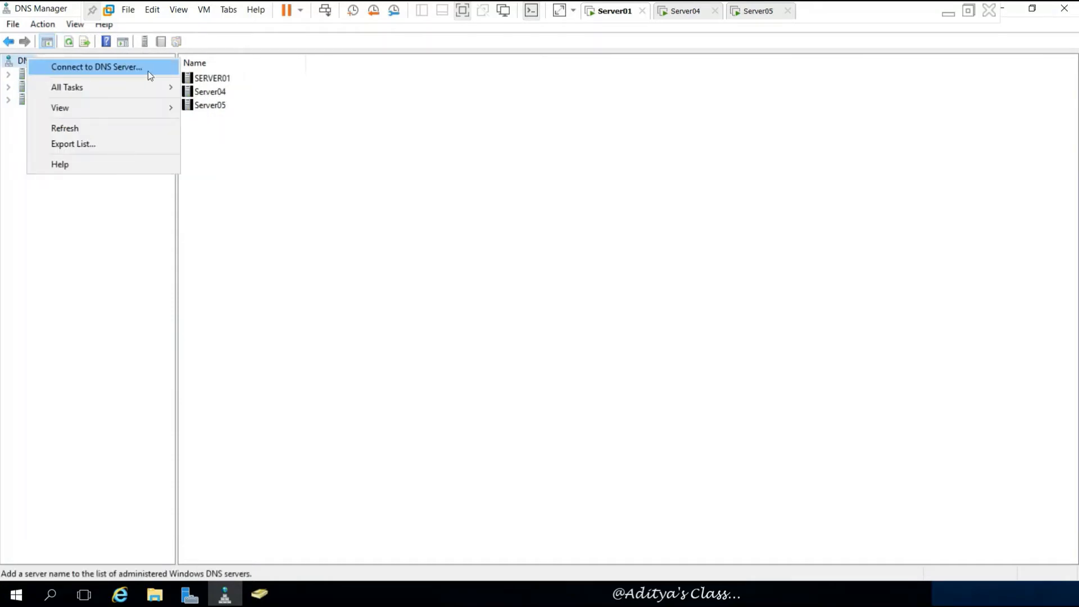
{"action": "left_click", "coordinate": [393, 180]}
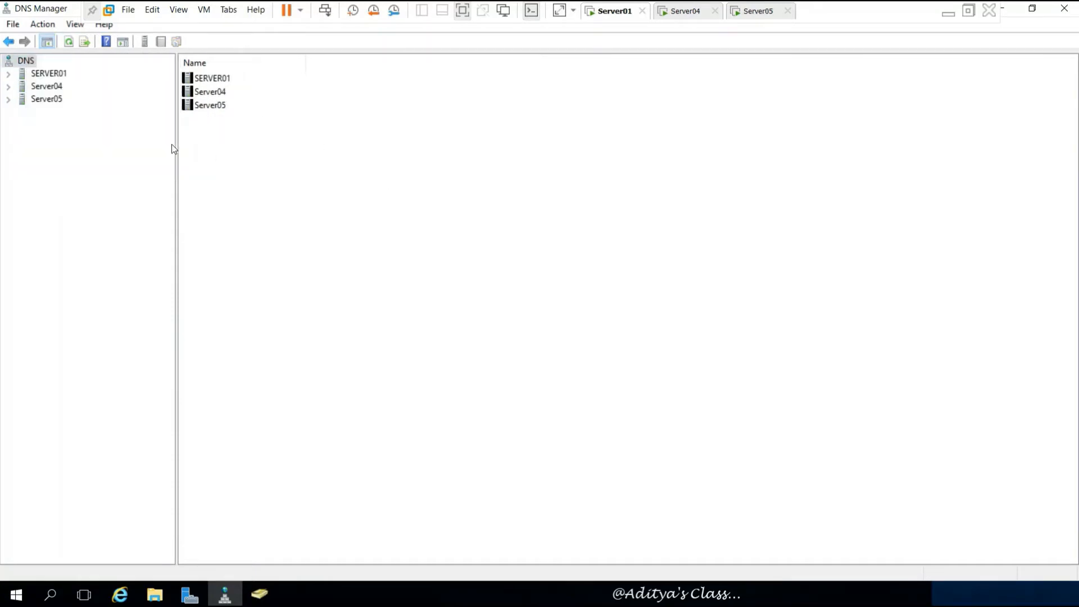
- Delete Server04 from the DNS Manager list, confirming with Yes, then expand Server05
{"action": "left_click", "coordinate": [9, 87]}
{"action": "right_click", "coordinate": [54, 89]}
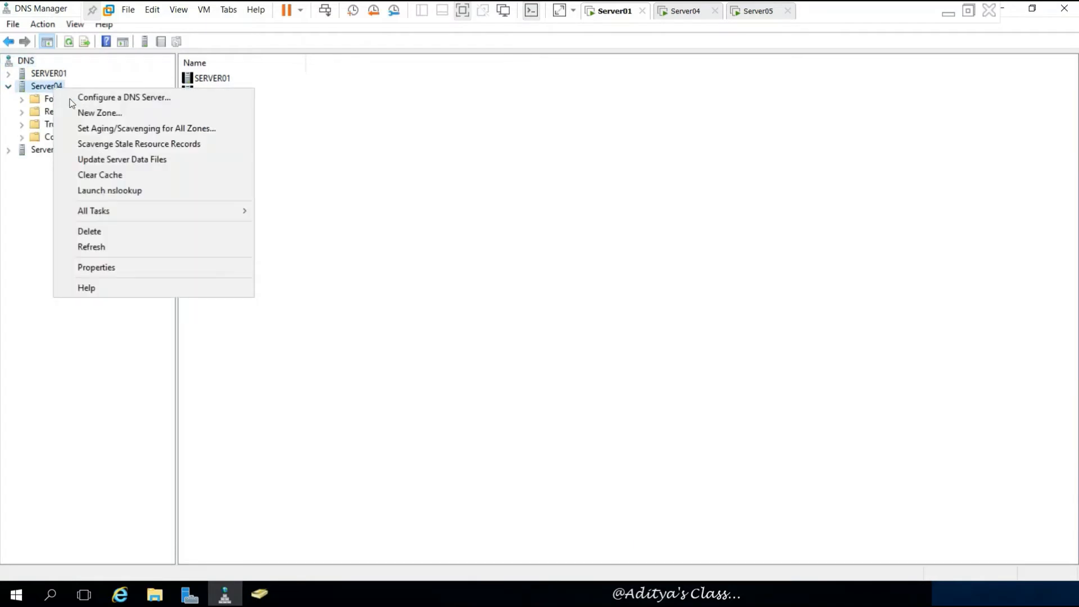
{"action": "left_click", "coordinate": [103, 231]}
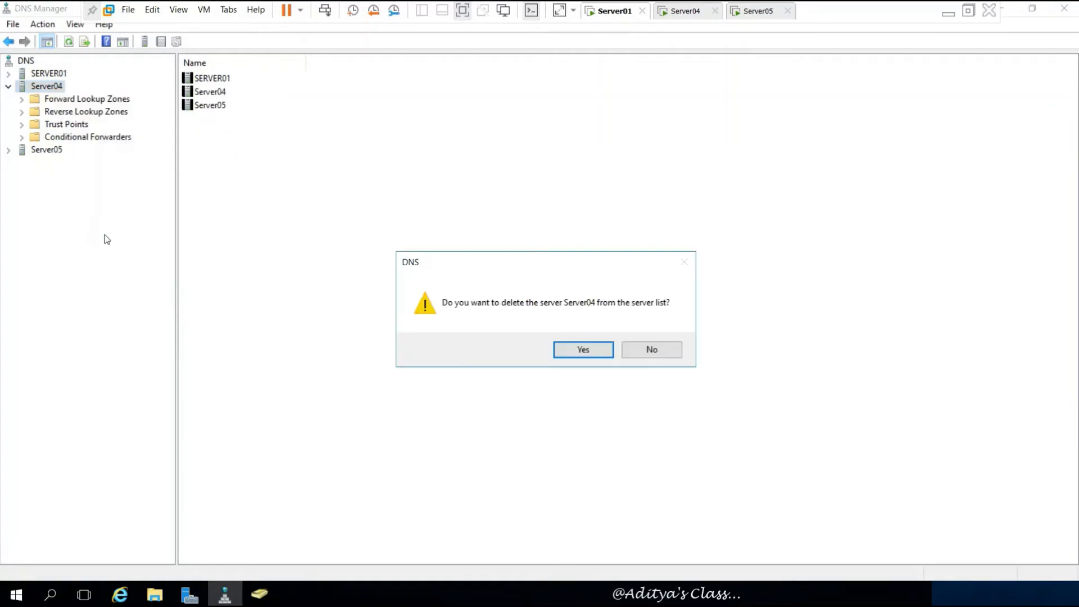
{"action": "left_click", "coordinate": [584, 352]}
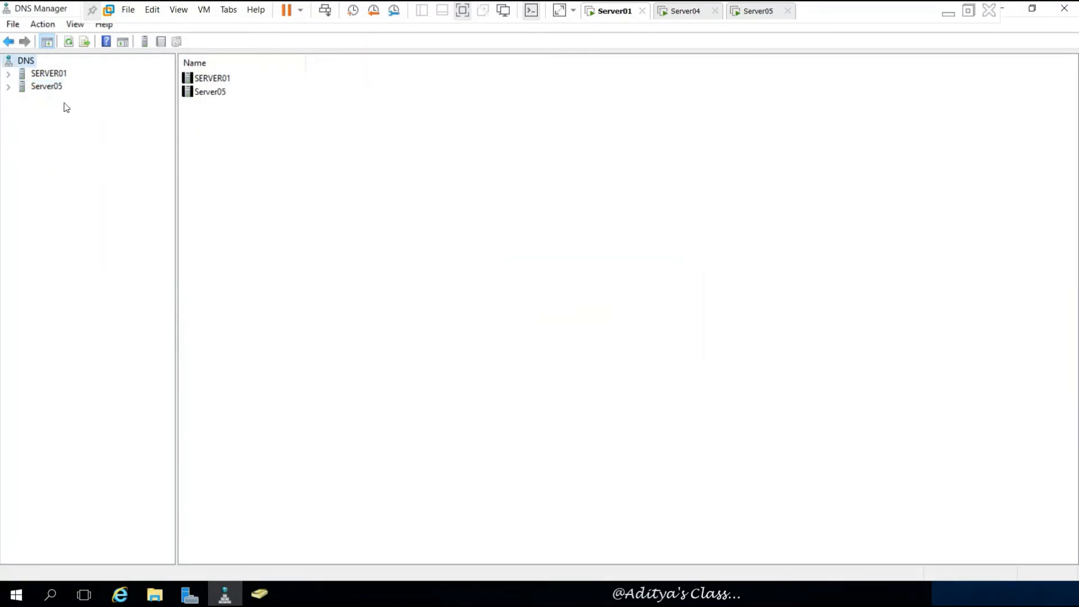
{"action": "left_click", "coordinate": [9, 86]}
{"action": "left_click", "coordinate": [44, 87]}
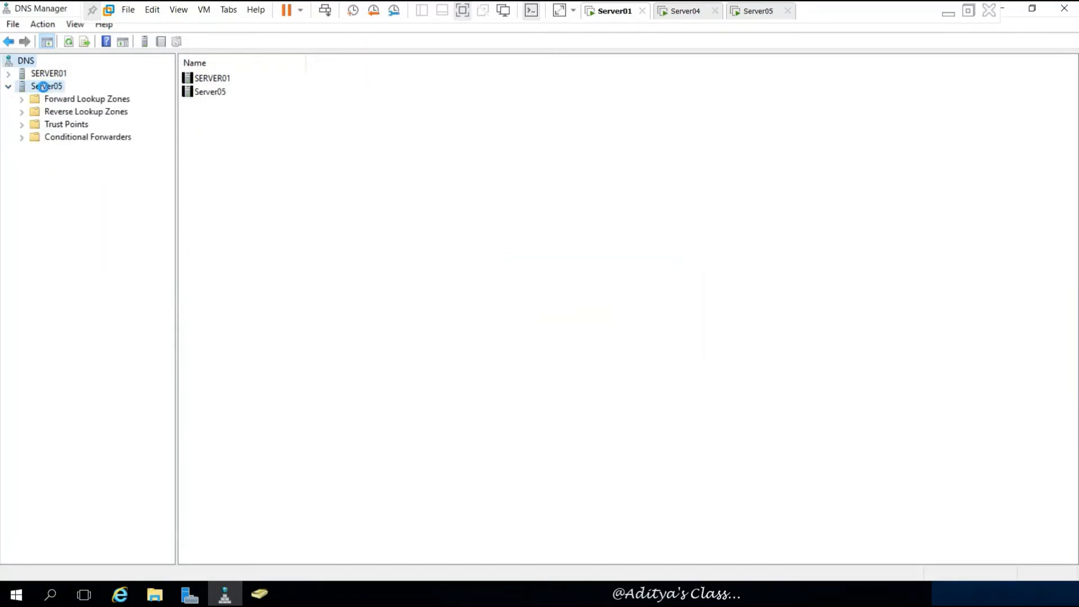